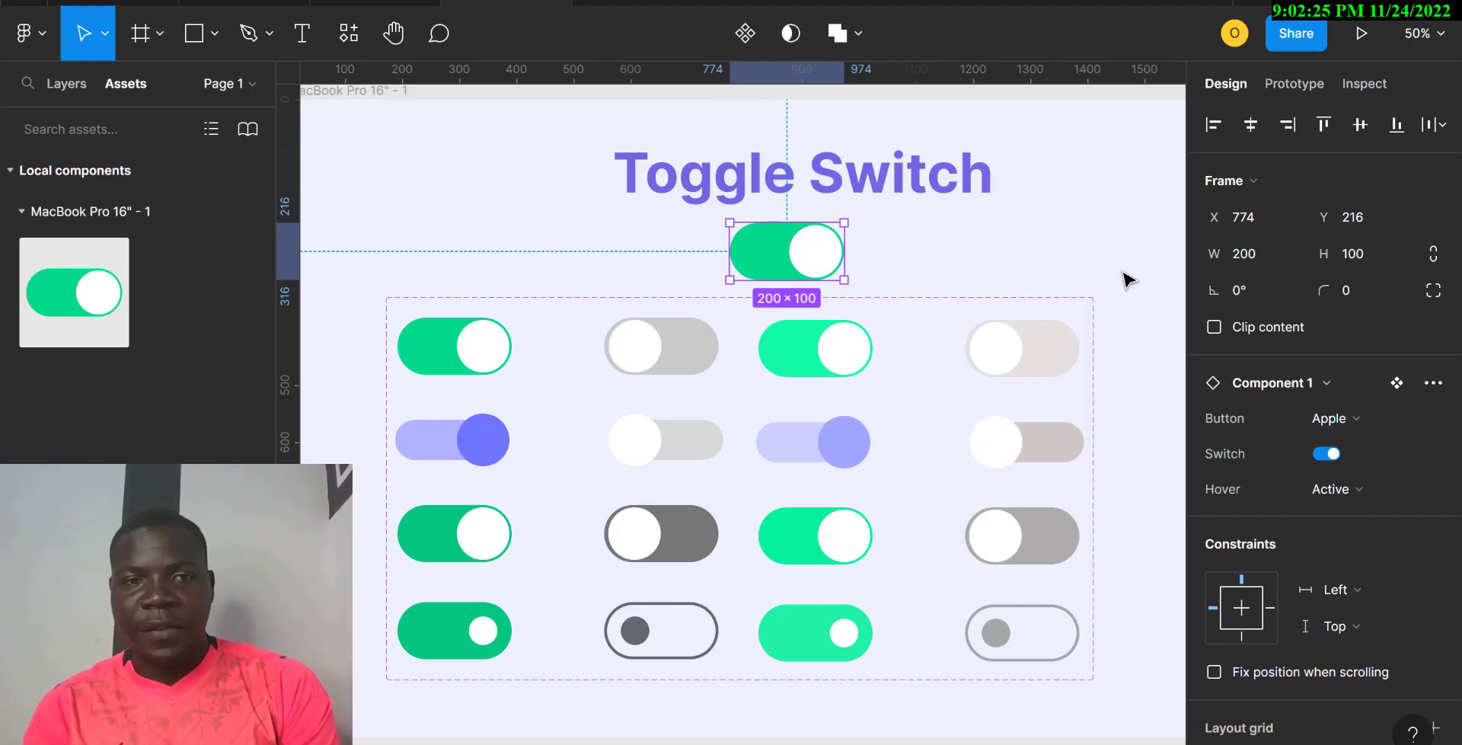
Step: Flip the instance's Switch property off, back on, and off again
scroll(657, 386, "left", 15)
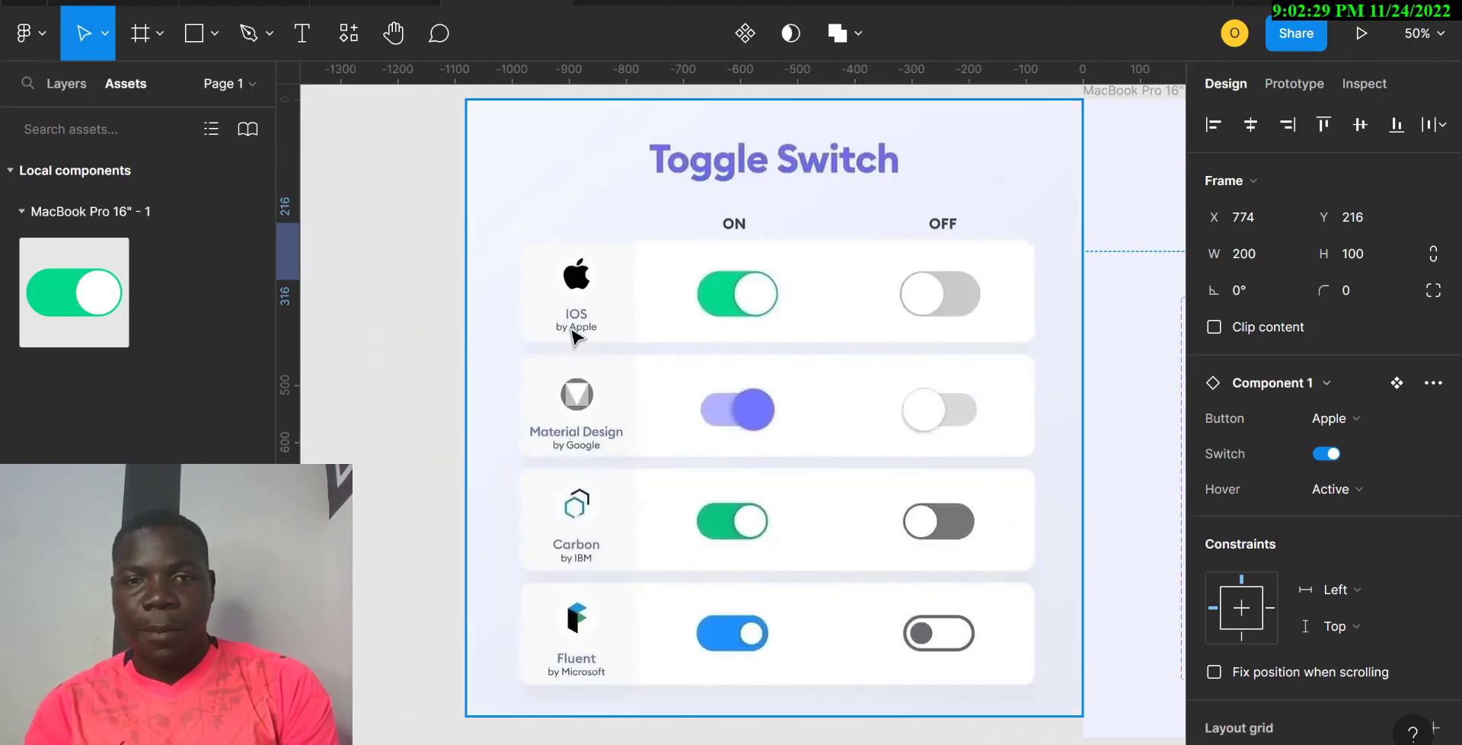
scroll(897, 325, "right", 14)
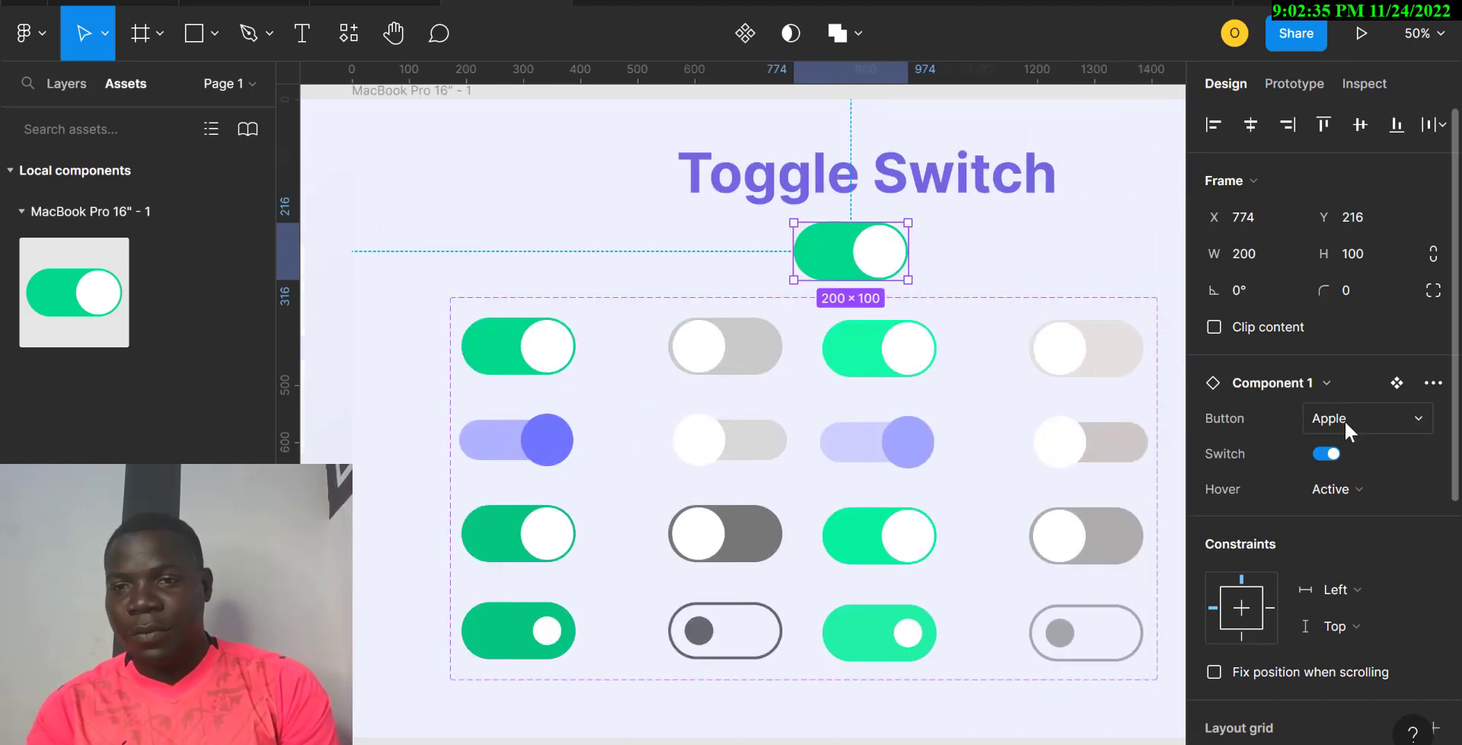
left_click(1328, 454)
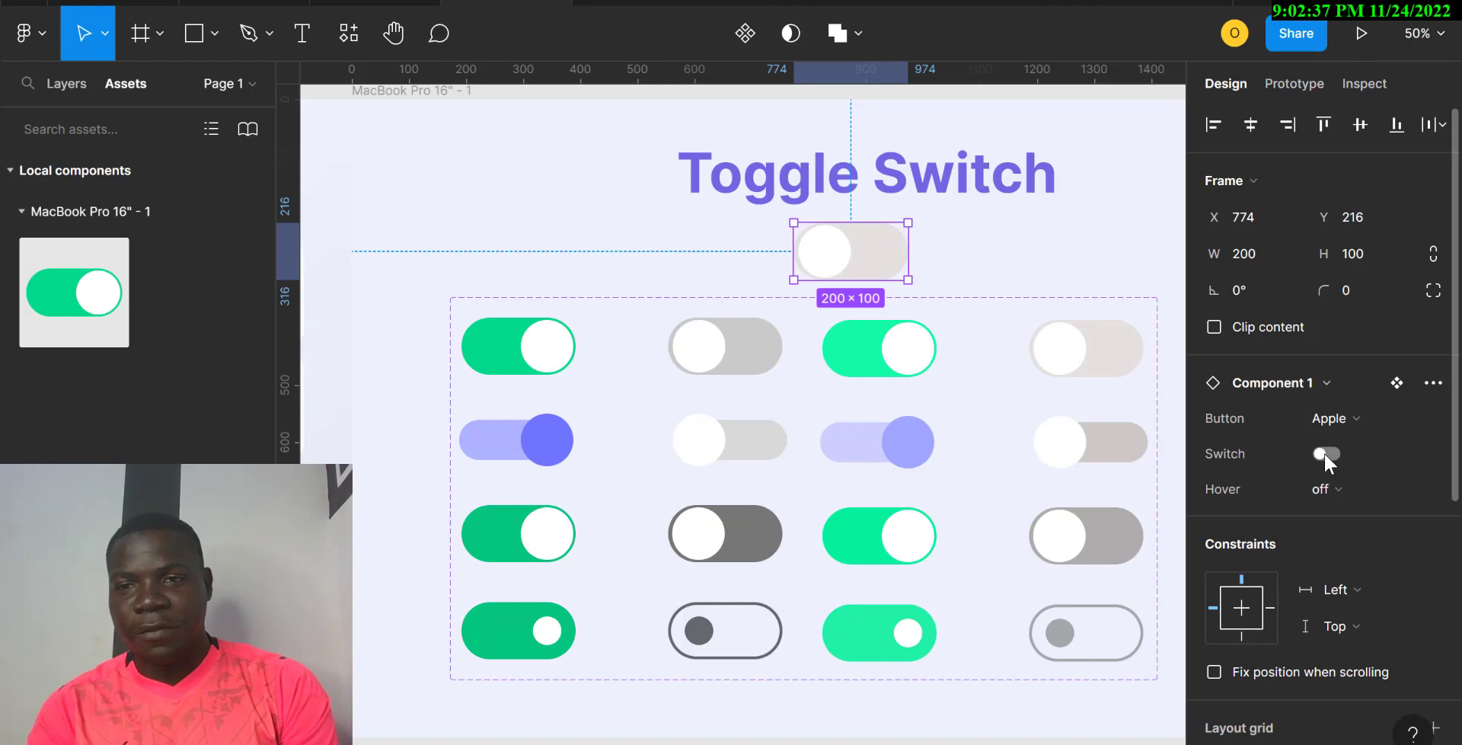
left_click(1326, 454)
left_click(1325, 454)
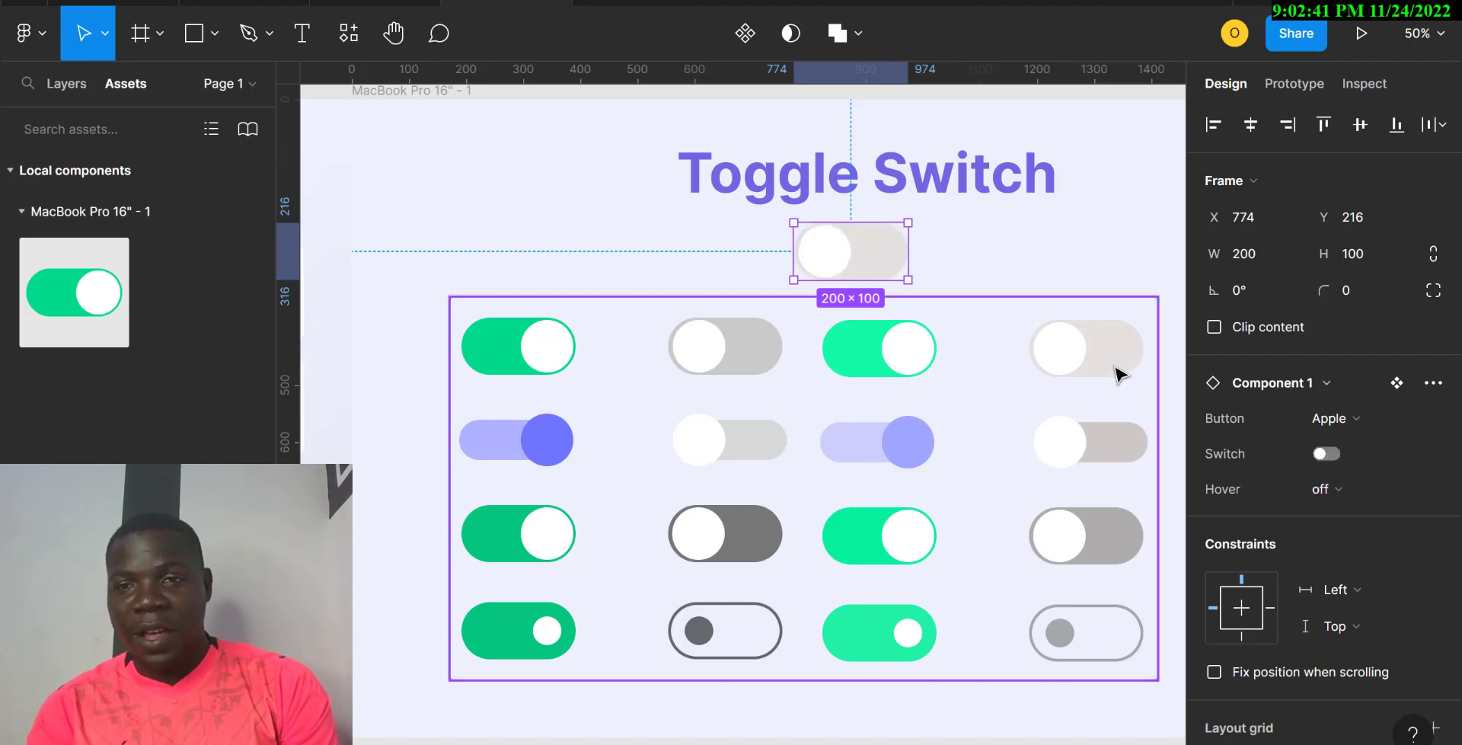
Step: Set the instance's Hover property to on, then back to off
left_click(1332, 487)
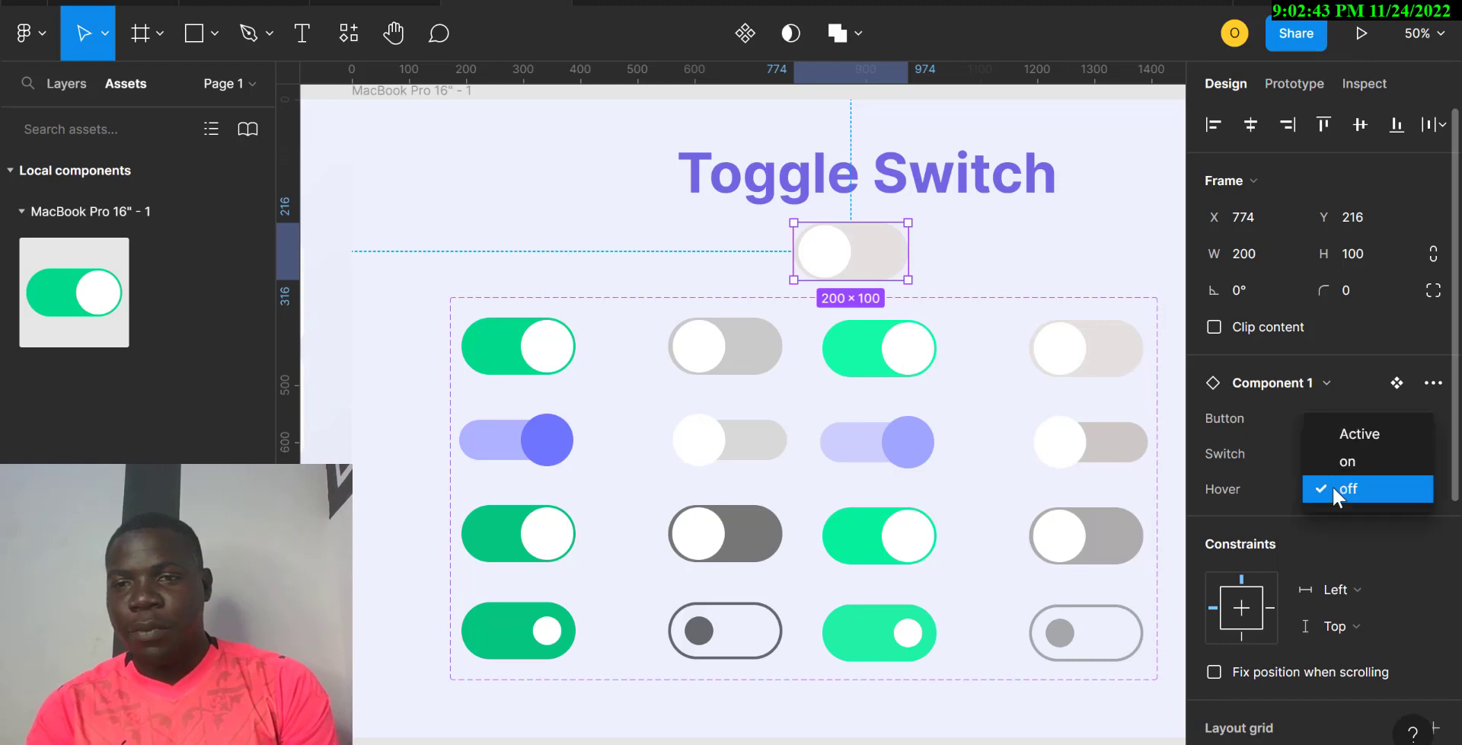
left_click(1358, 466)
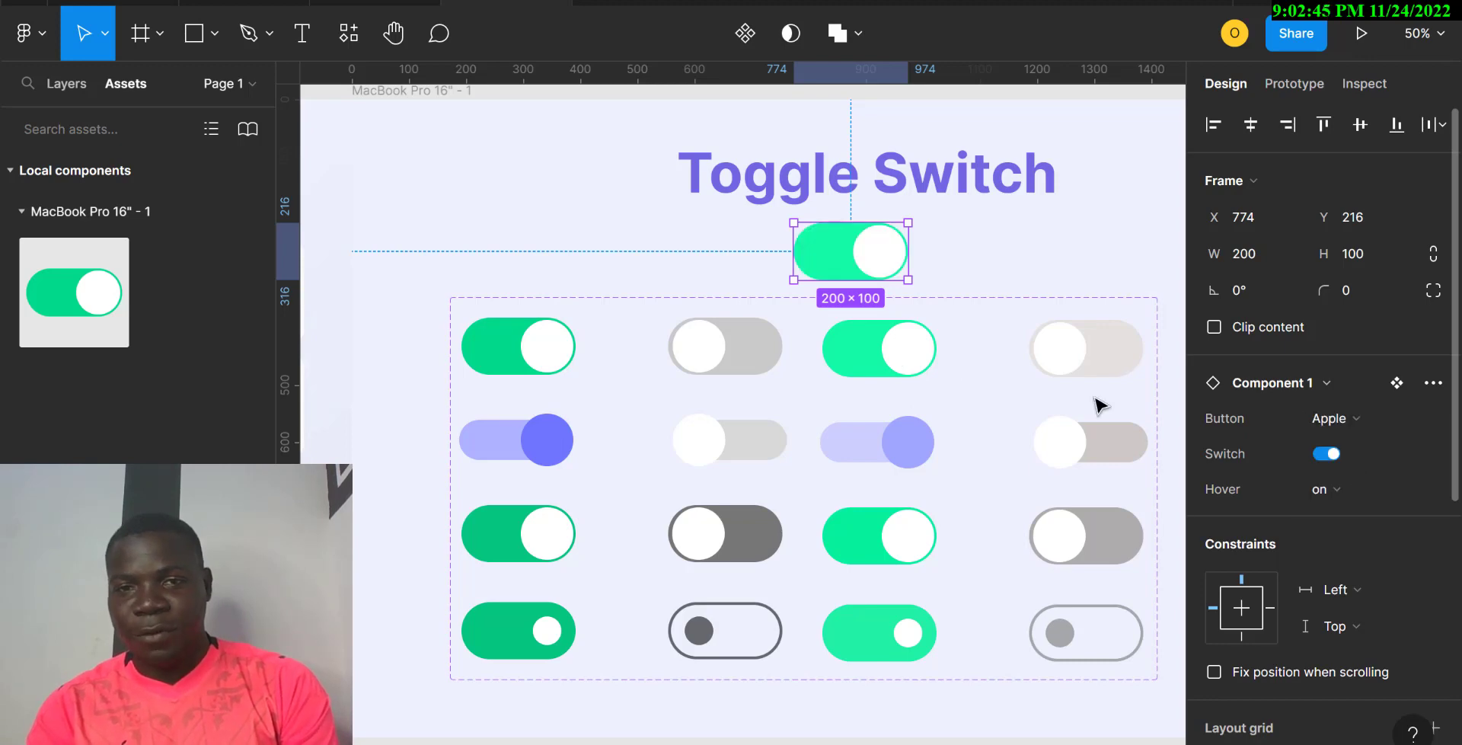
left_click(1354, 489)
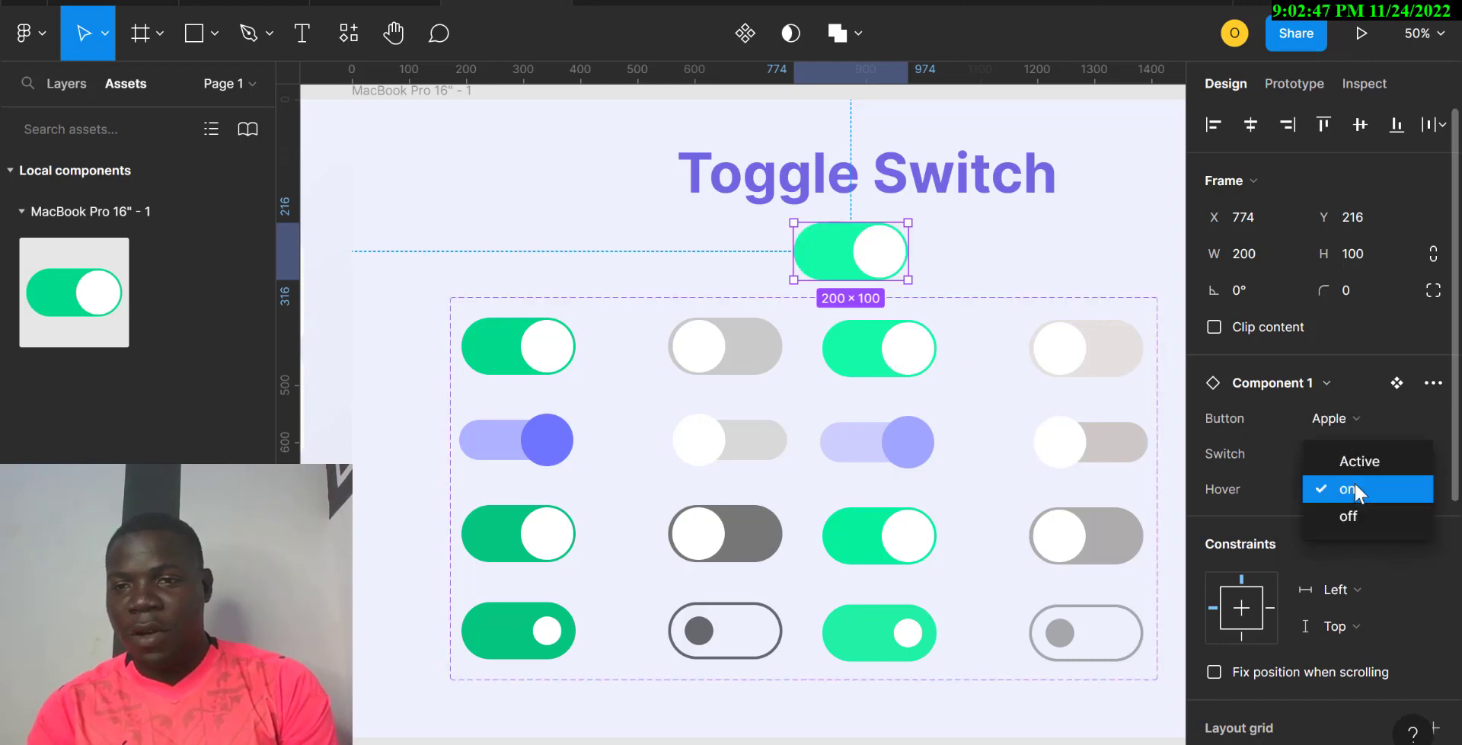
left_click(1350, 518)
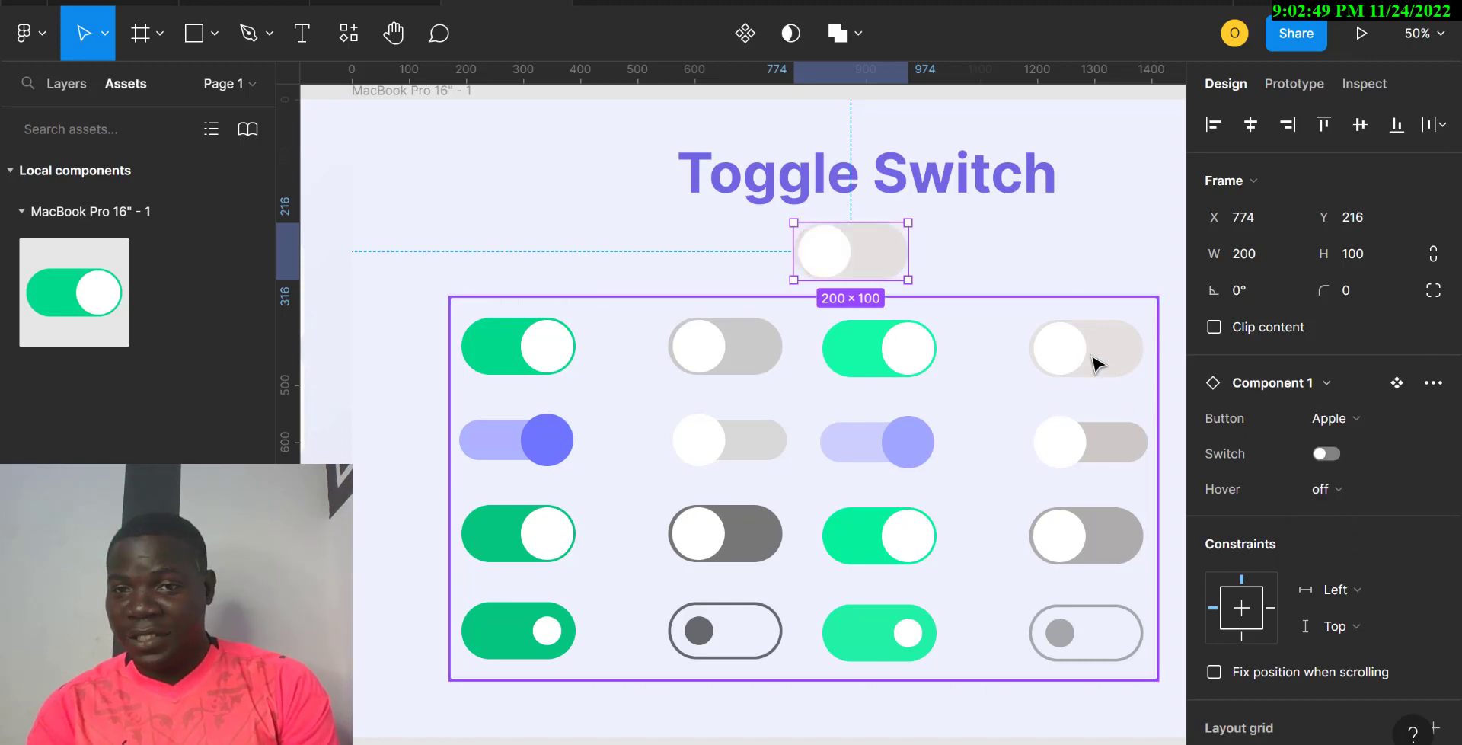
Step: Change the instance's Button variant to Google
scroll(502, 451, "left", 5)
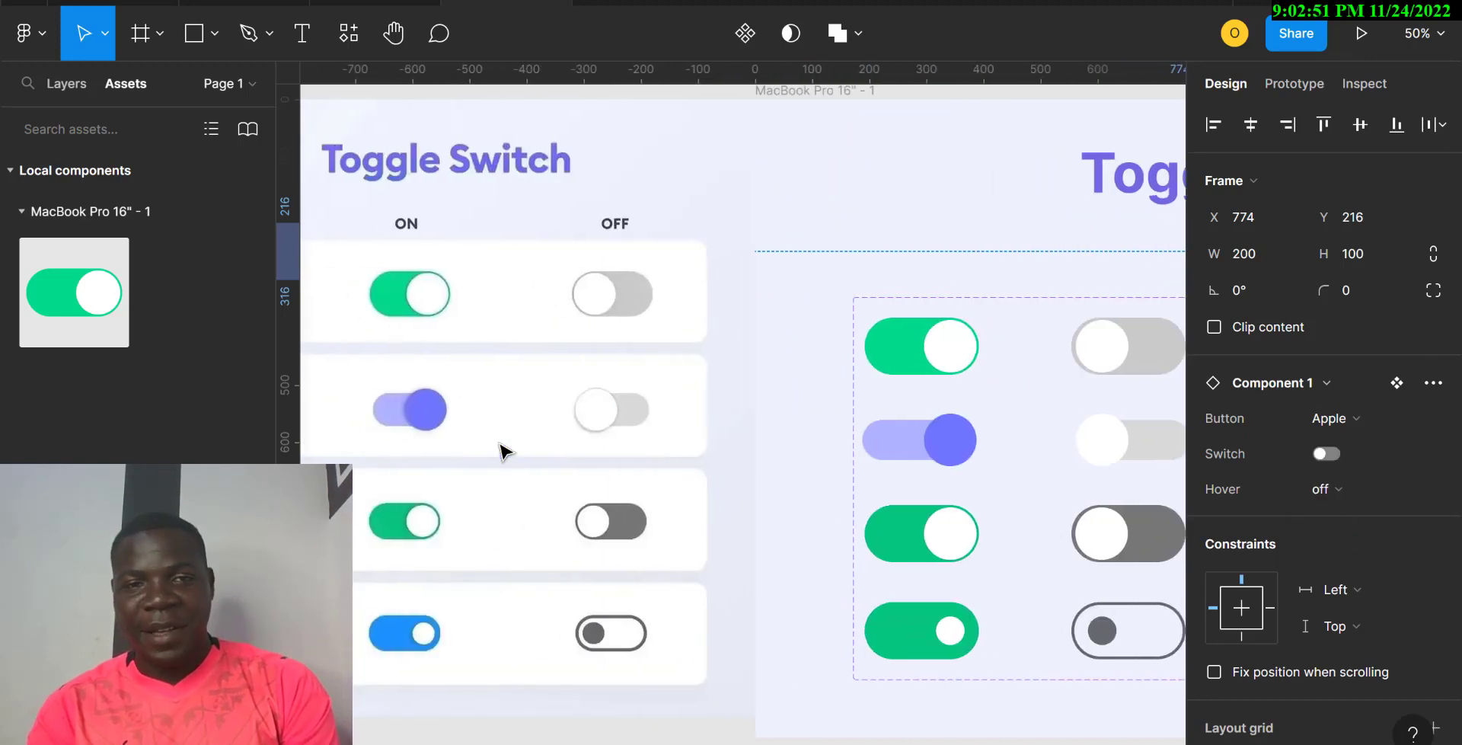
scroll(502, 451, "right", 3)
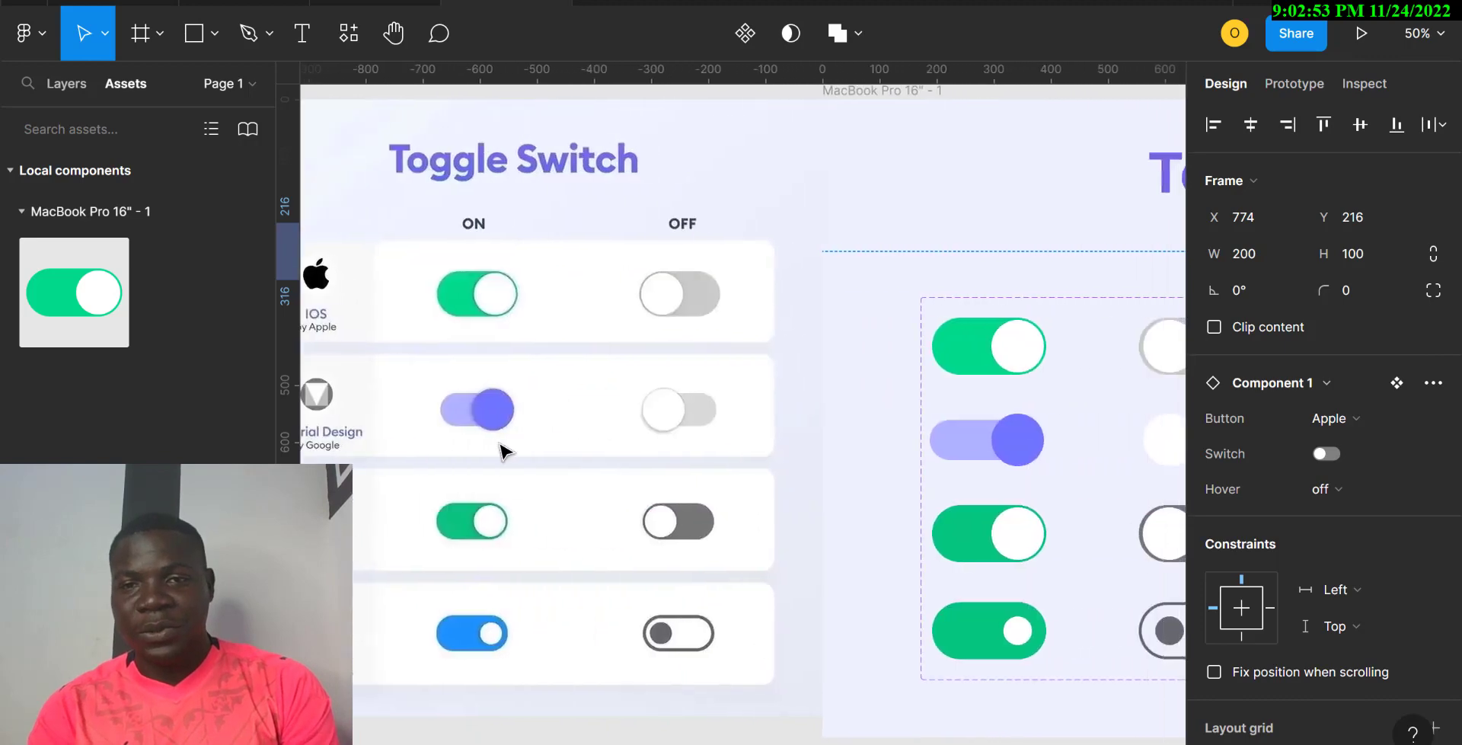
scroll(502, 451, "right", 3)
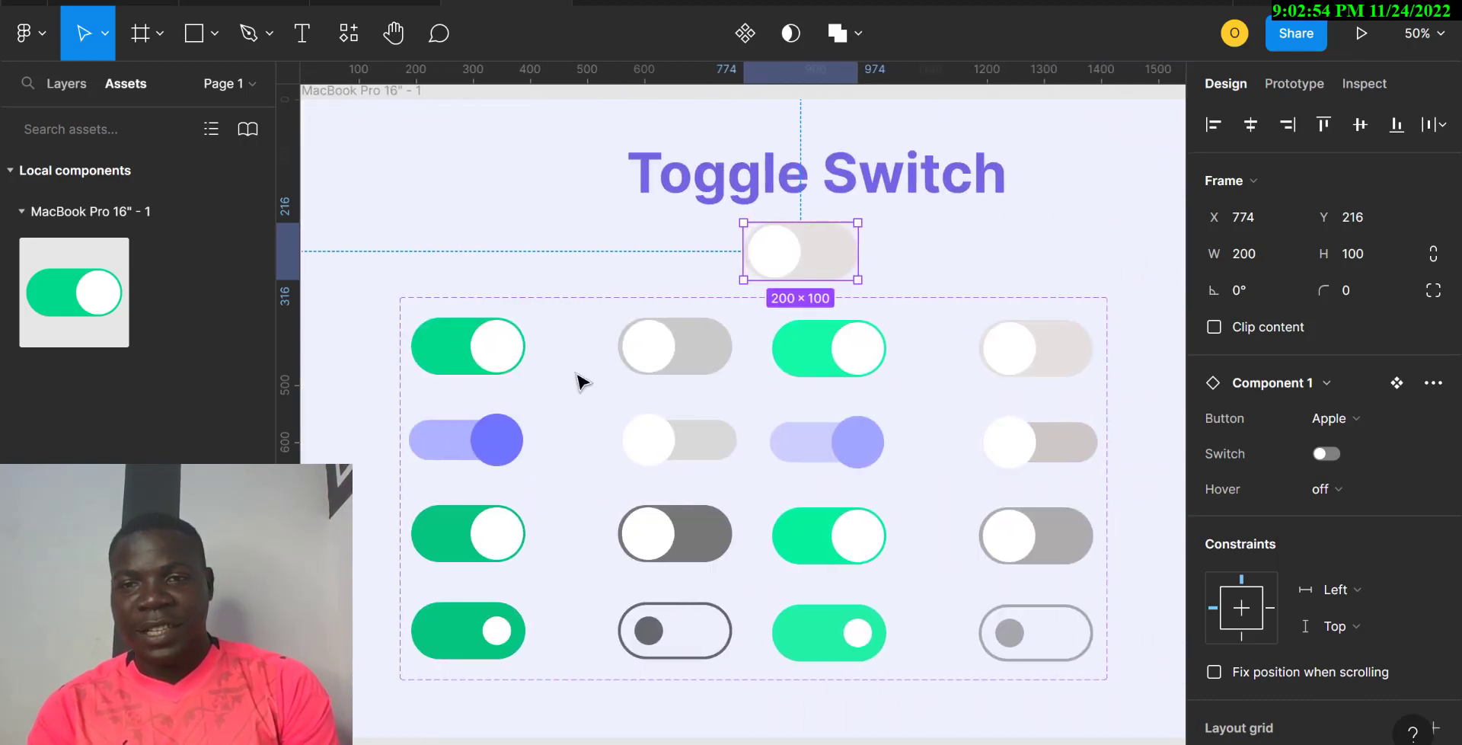
left_click(1364, 422)
left_click(1360, 442)
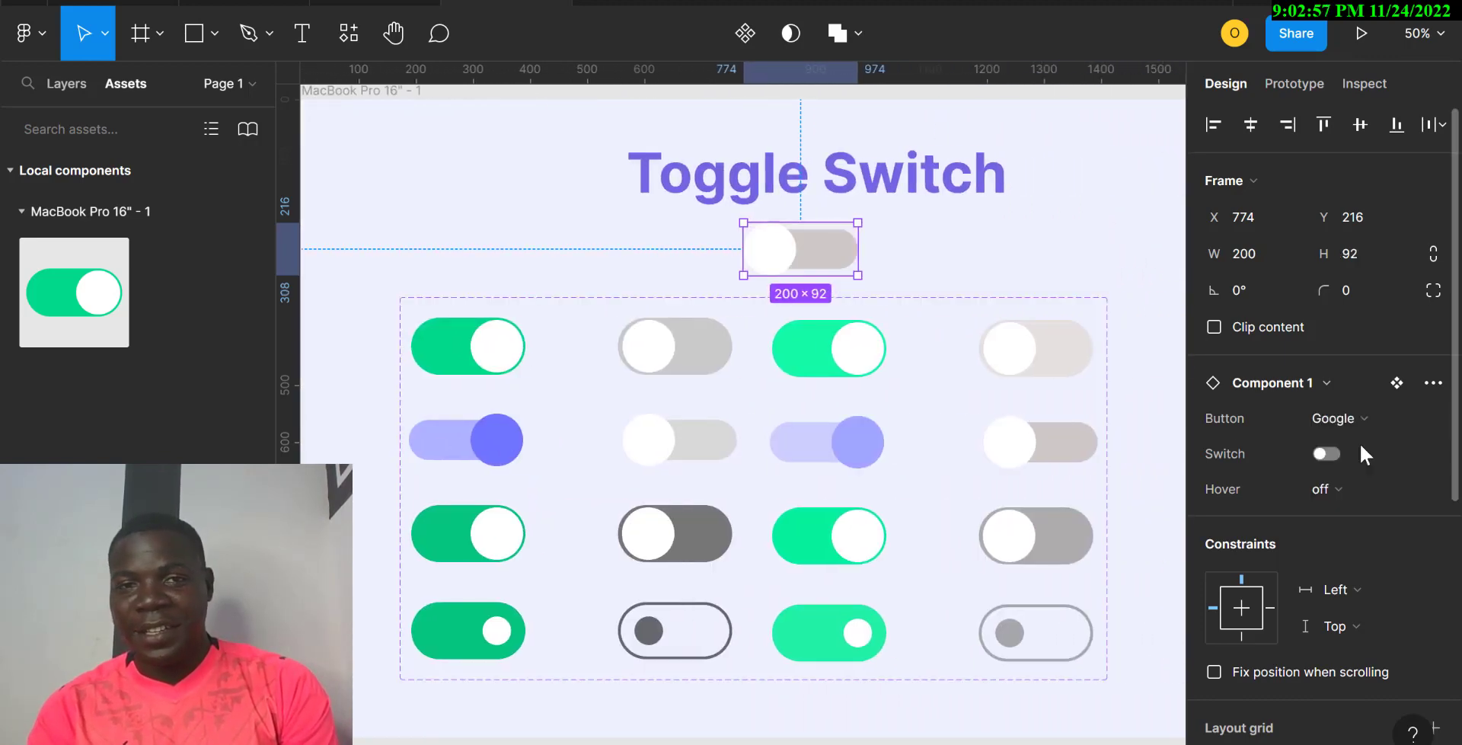
Step: Toggle the Google switch on and off, then set Hover on and back off
left_click(1334, 449)
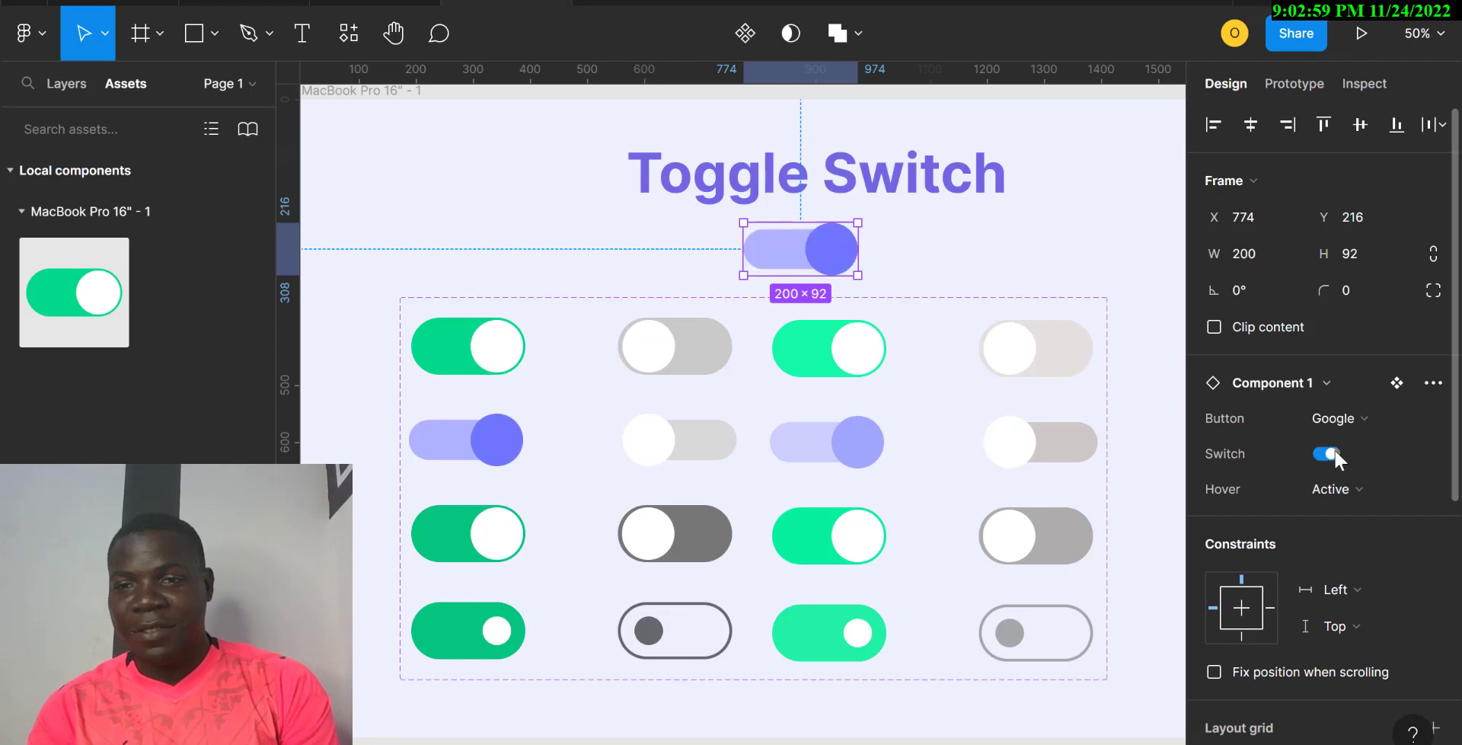
left_click(1334, 449)
left_click(1342, 486)
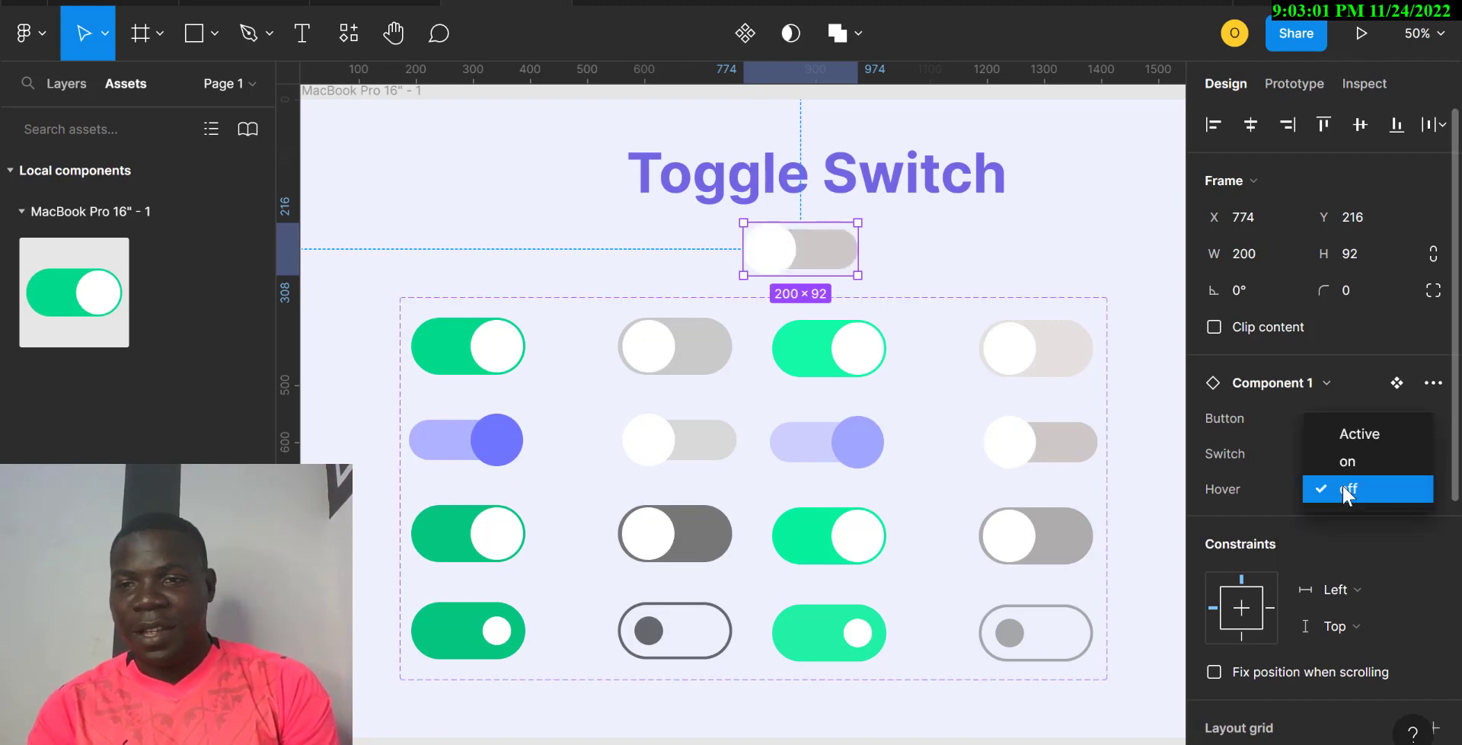
left_click(1355, 462)
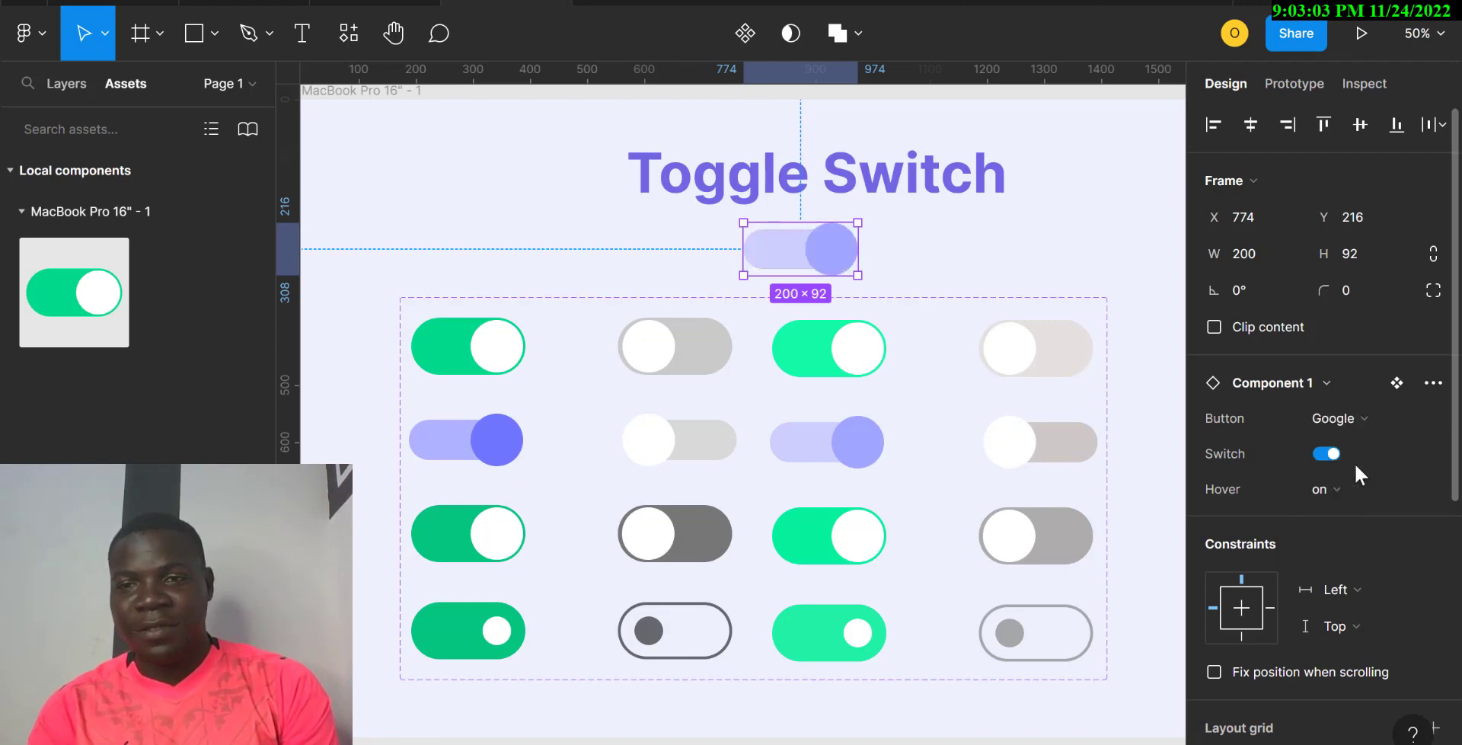
left_click(1332, 489)
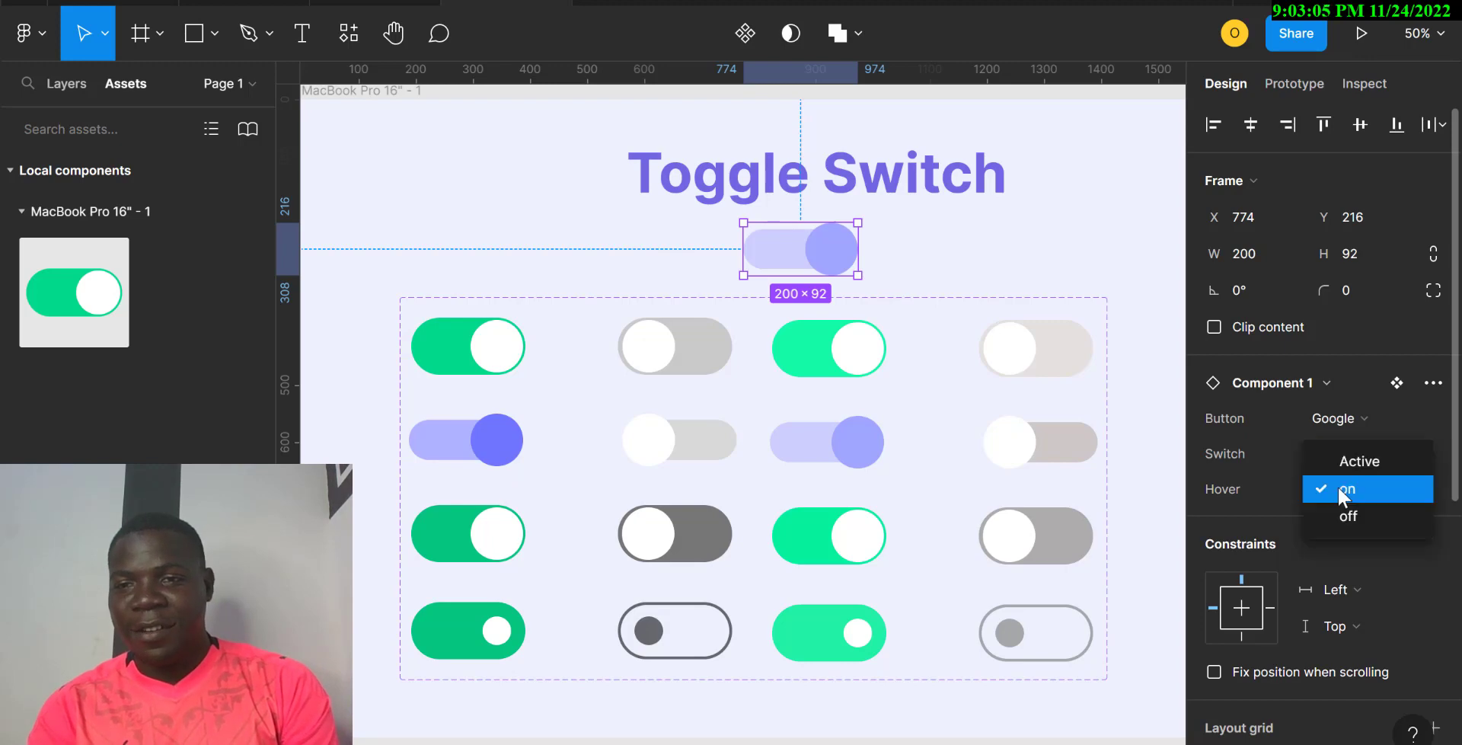
left_click(1366, 515)
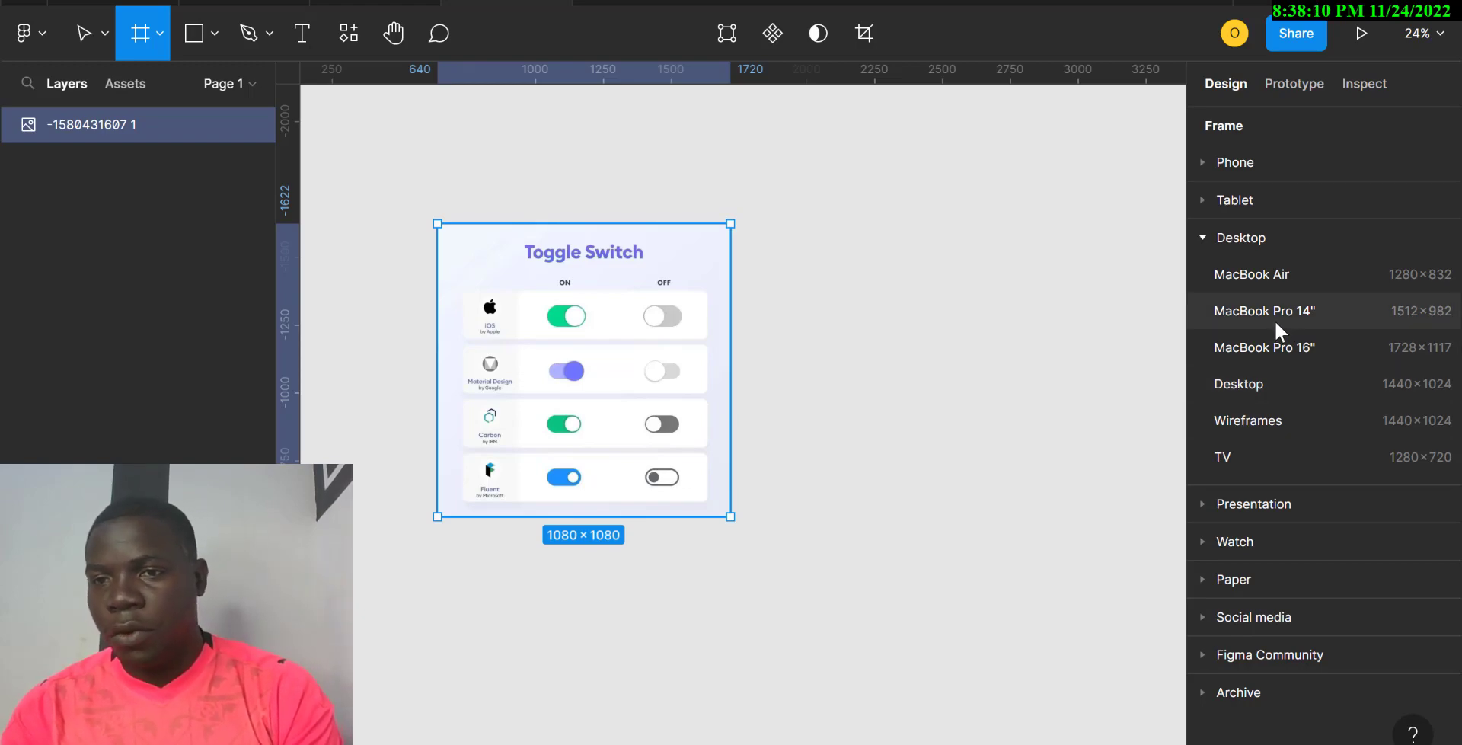
Step: Create a MacBook Pro 16" frame beside the reference and eyedrop the card's lavender EEF0FD as its fill
left_click(1269, 340)
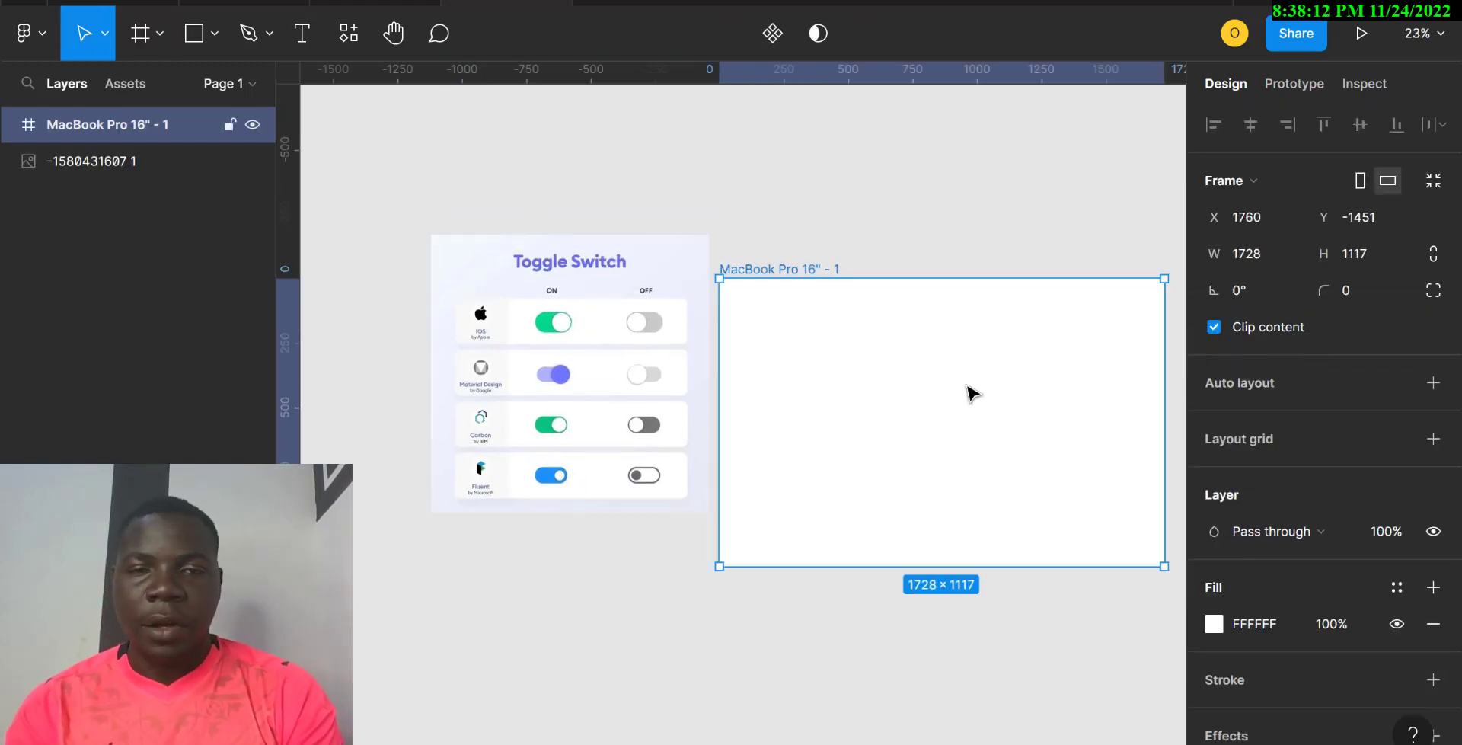
left_click_drag(971, 392, 966, 347)
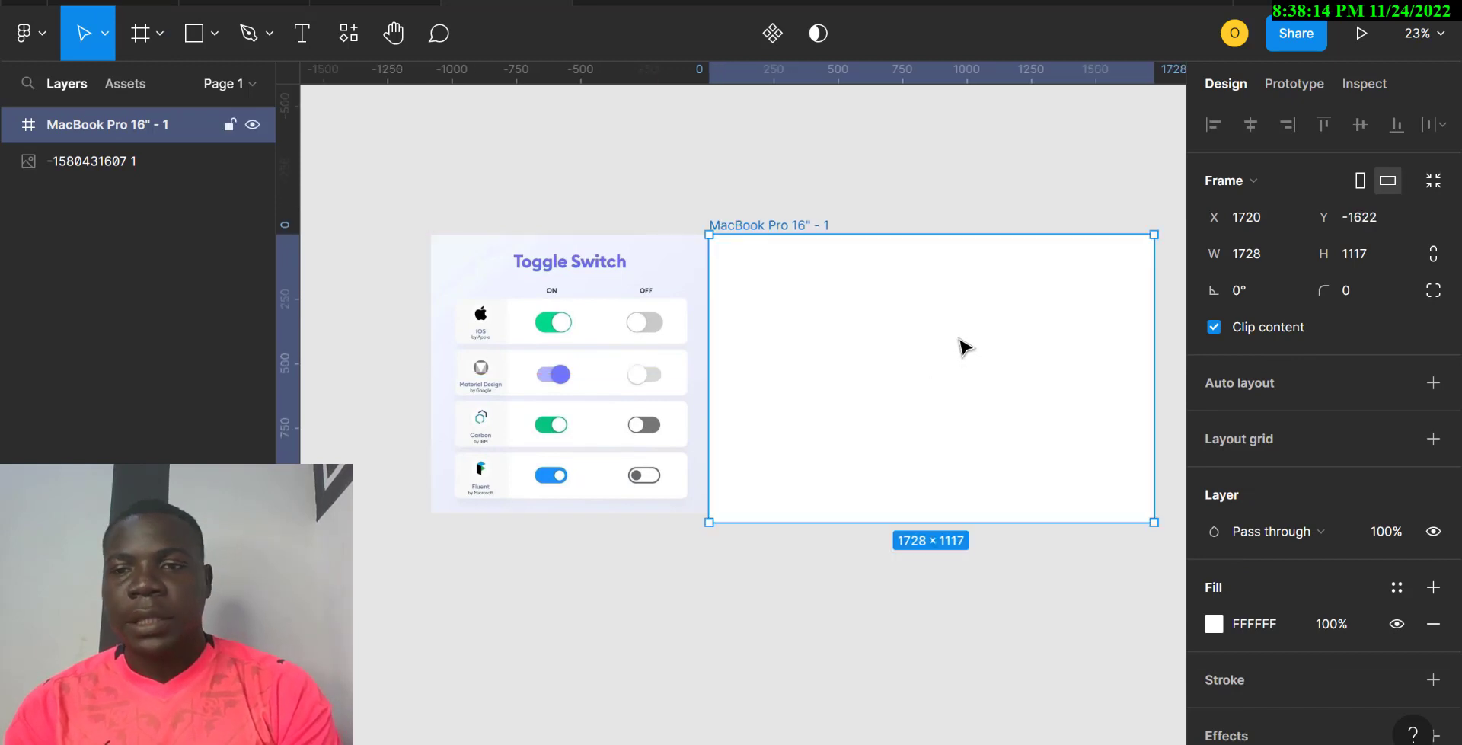
left_click(1214, 621)
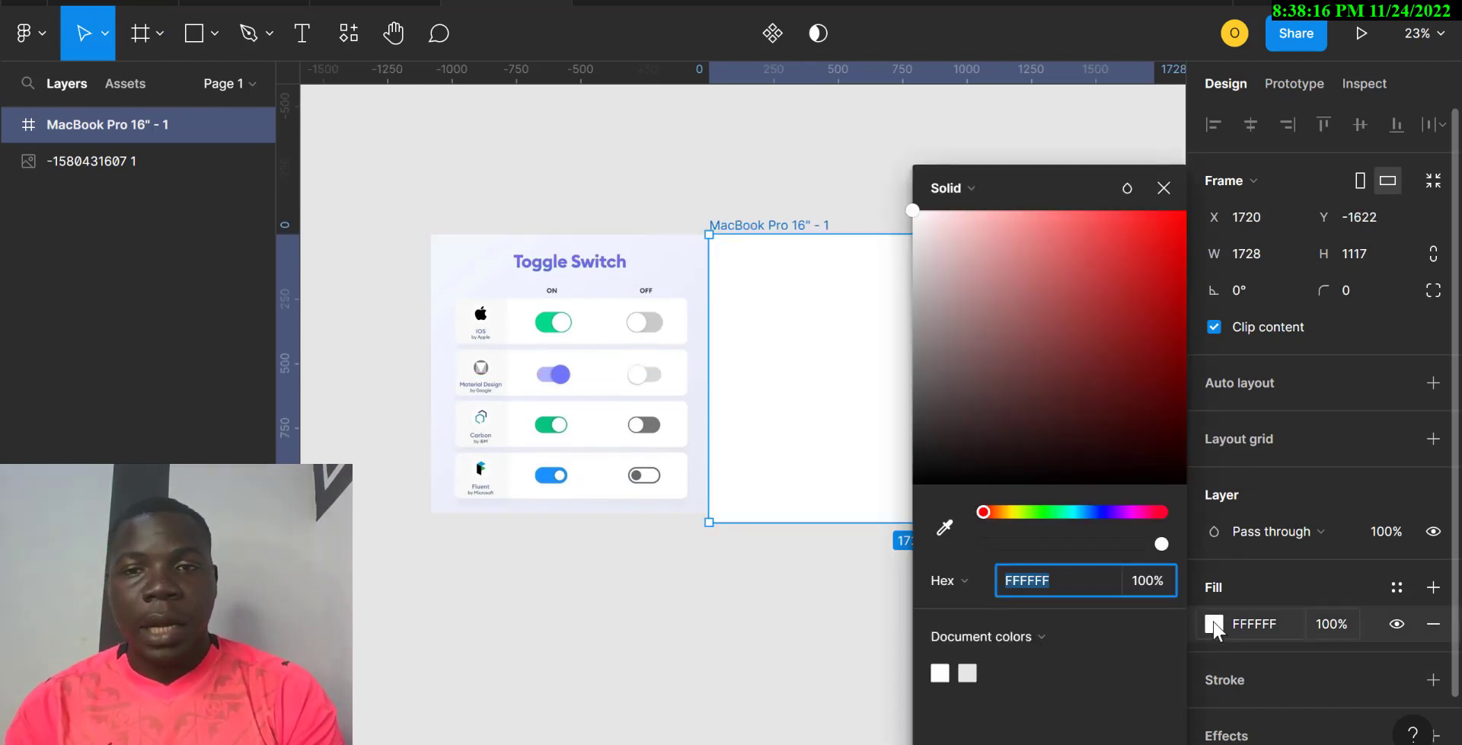
left_click(944, 527)
left_click(674, 253)
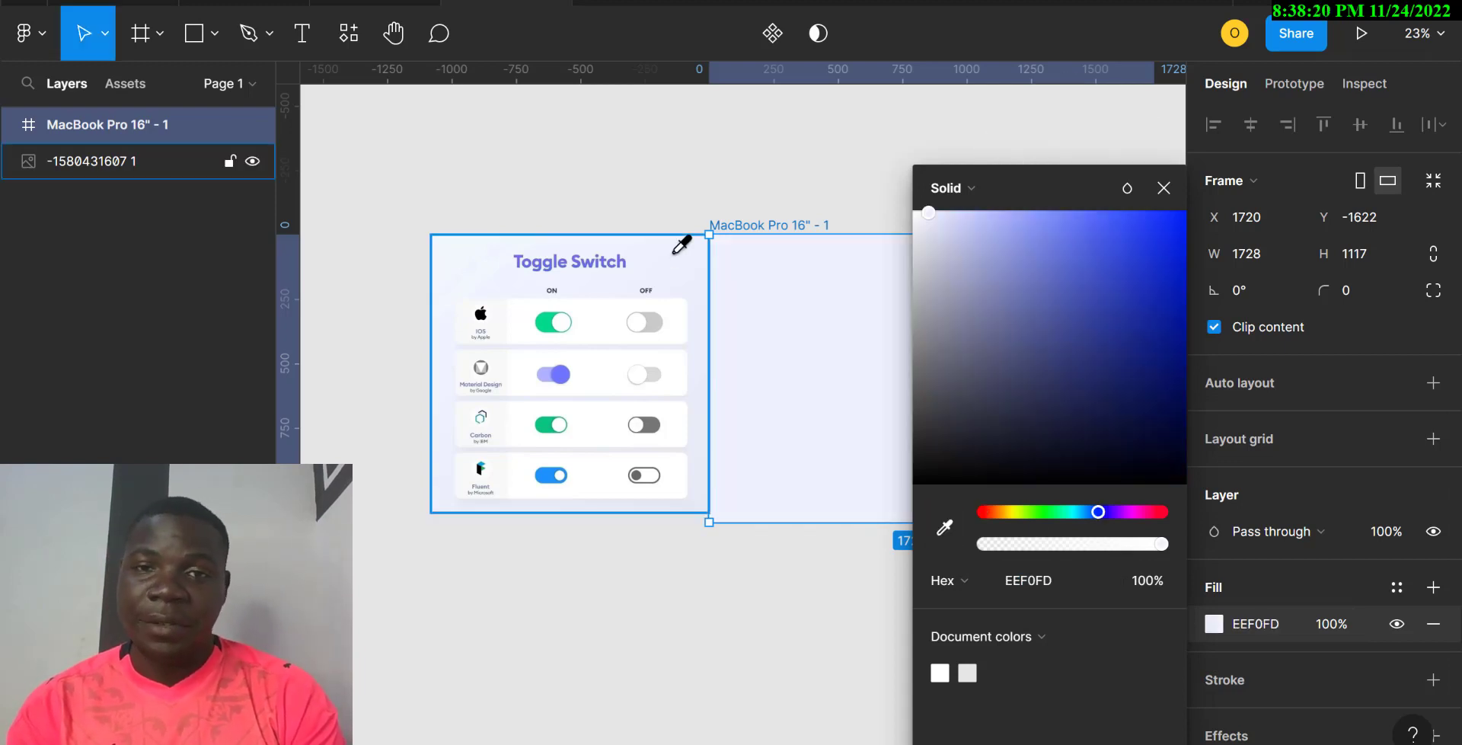
left_click(1164, 188)
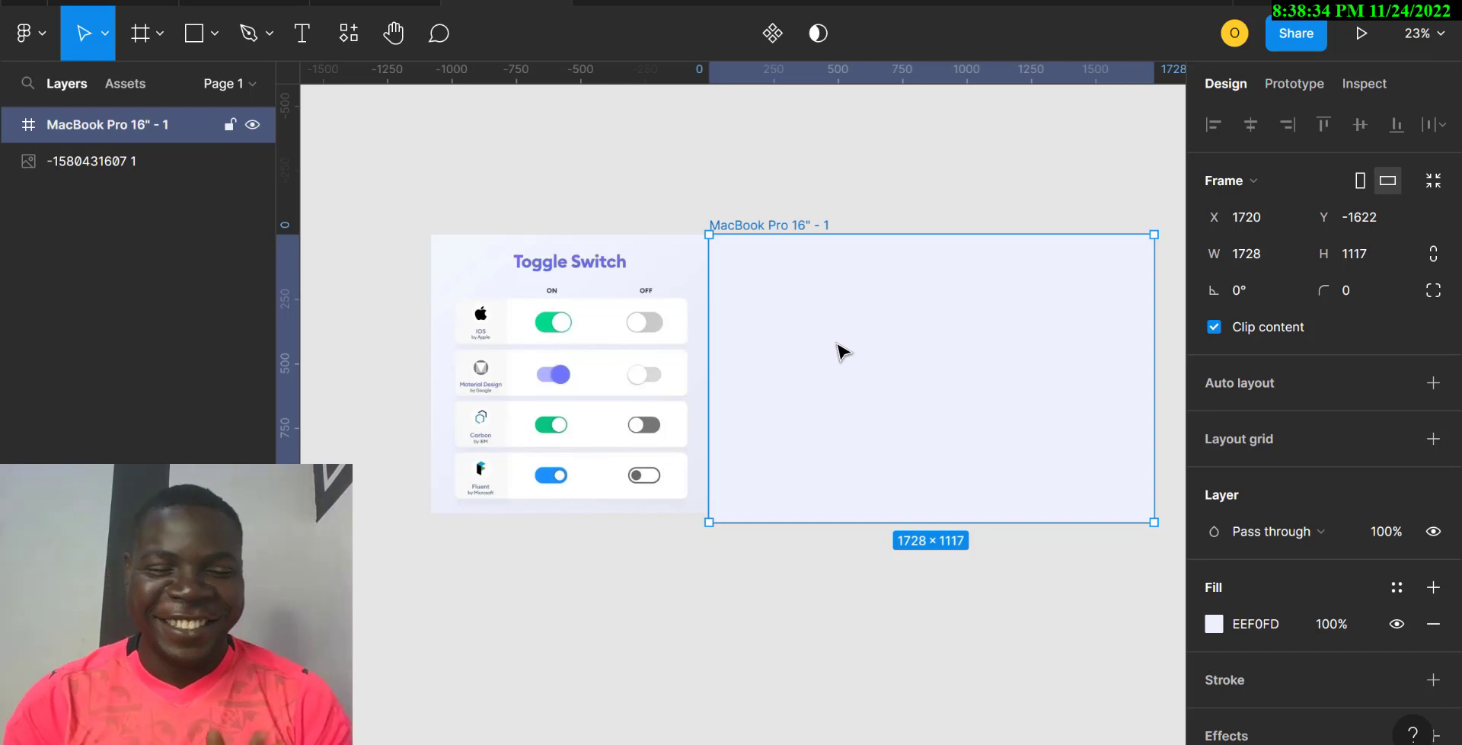
Step: Add a 'Toggle Switch' text layer near the top of the frame
key("t")
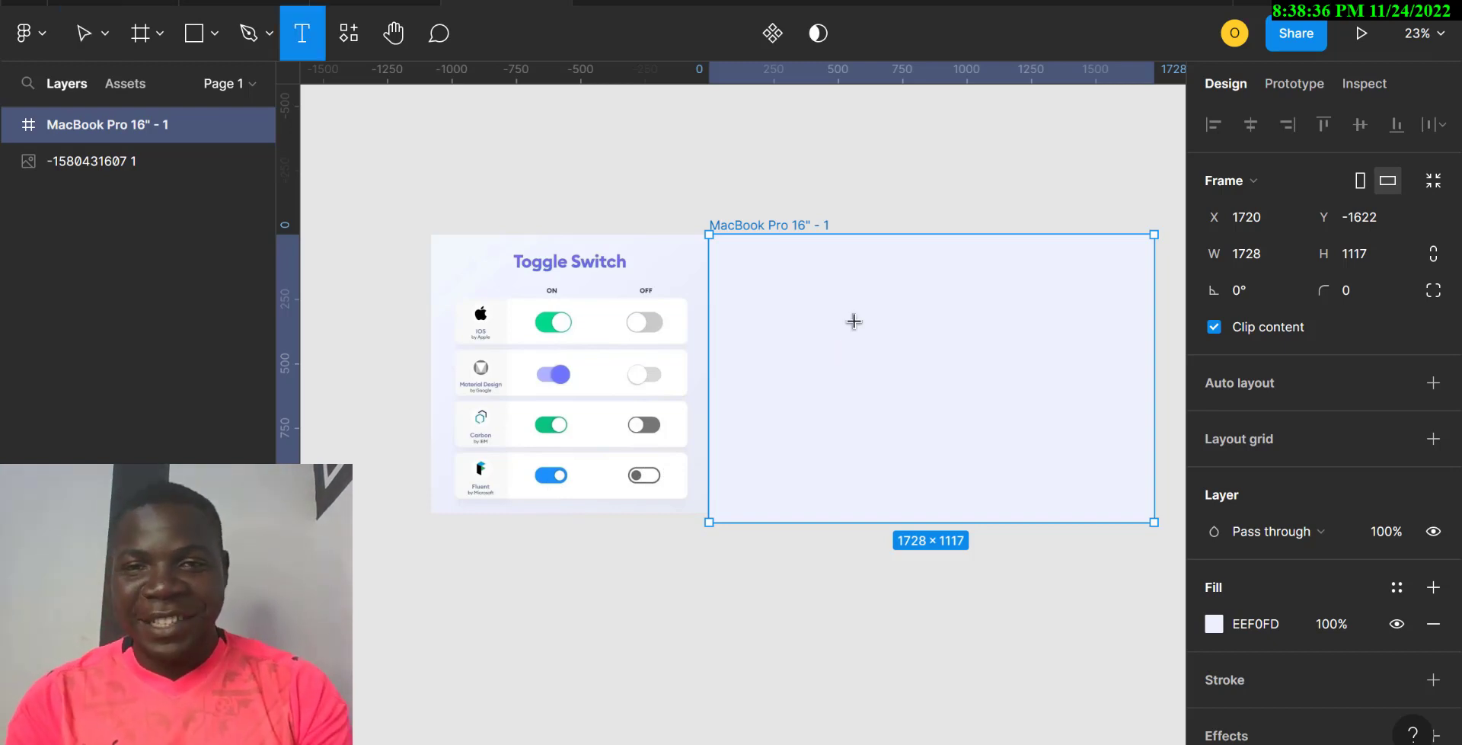
left_click(911, 259)
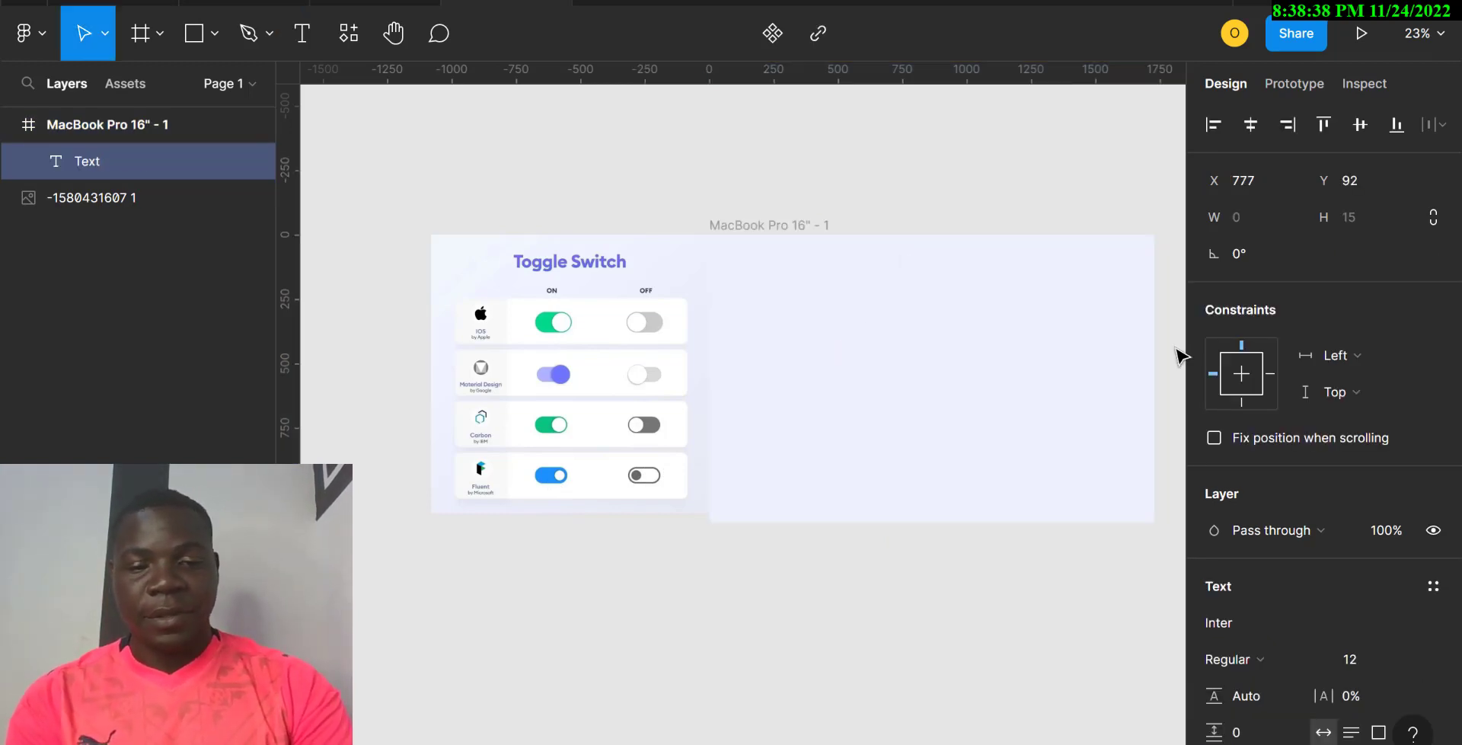
type("Toggl")
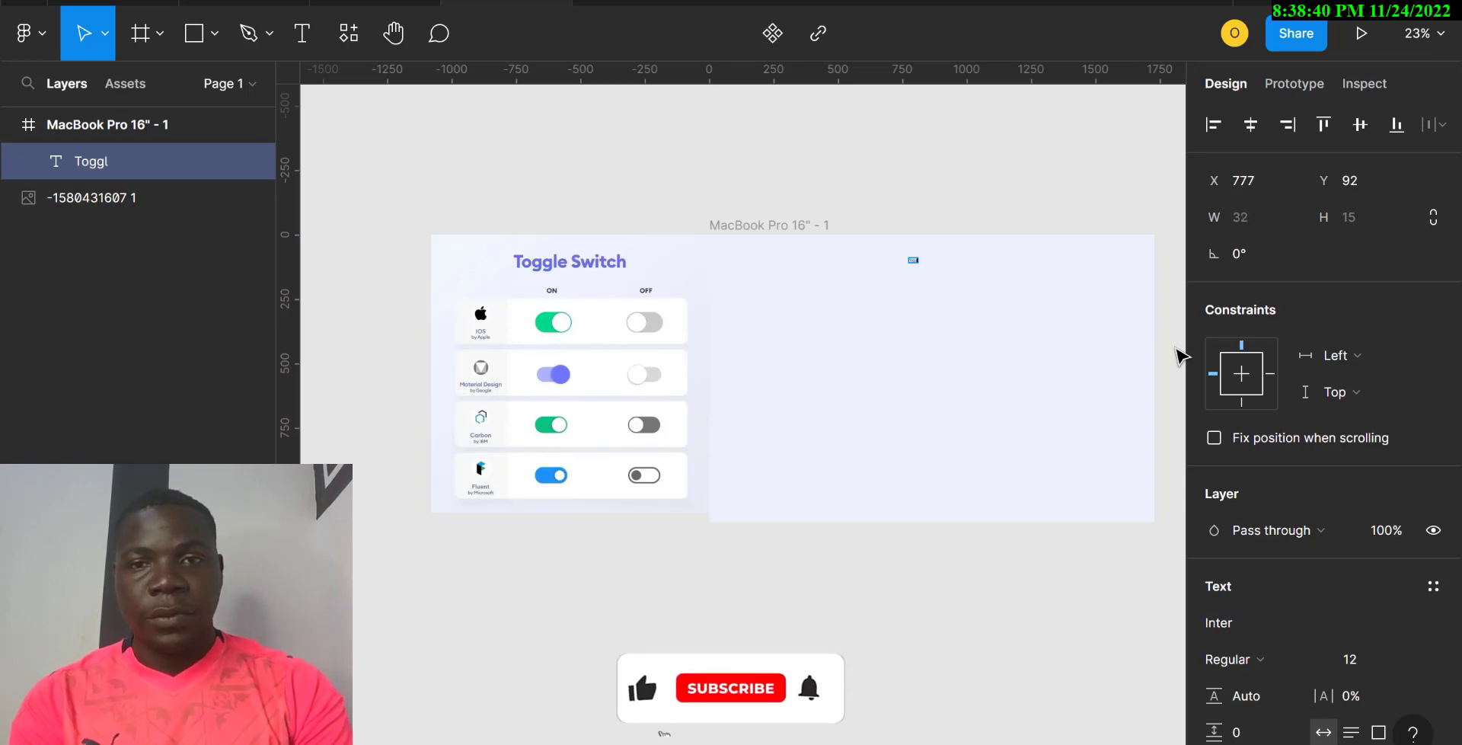
type("e Swit")
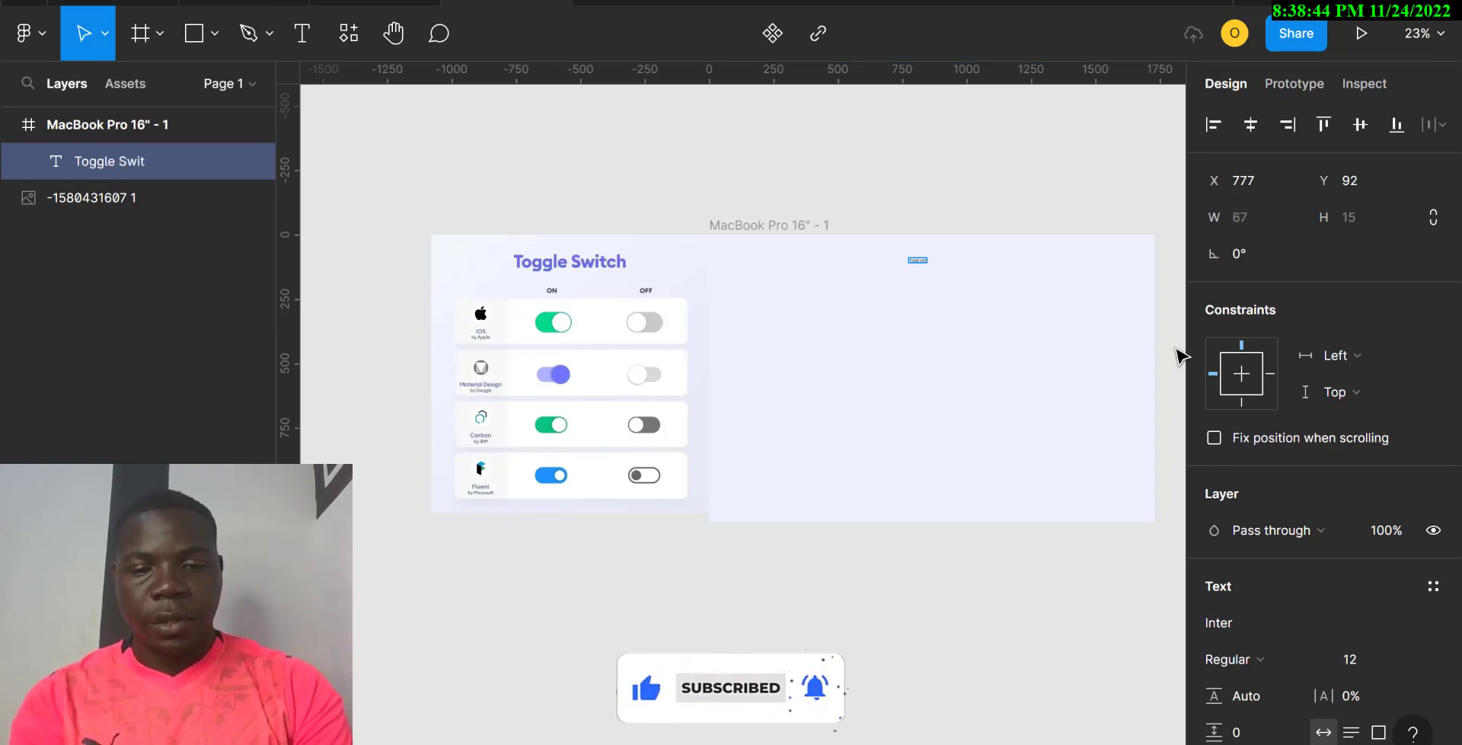
type("ch")
key("Escape")
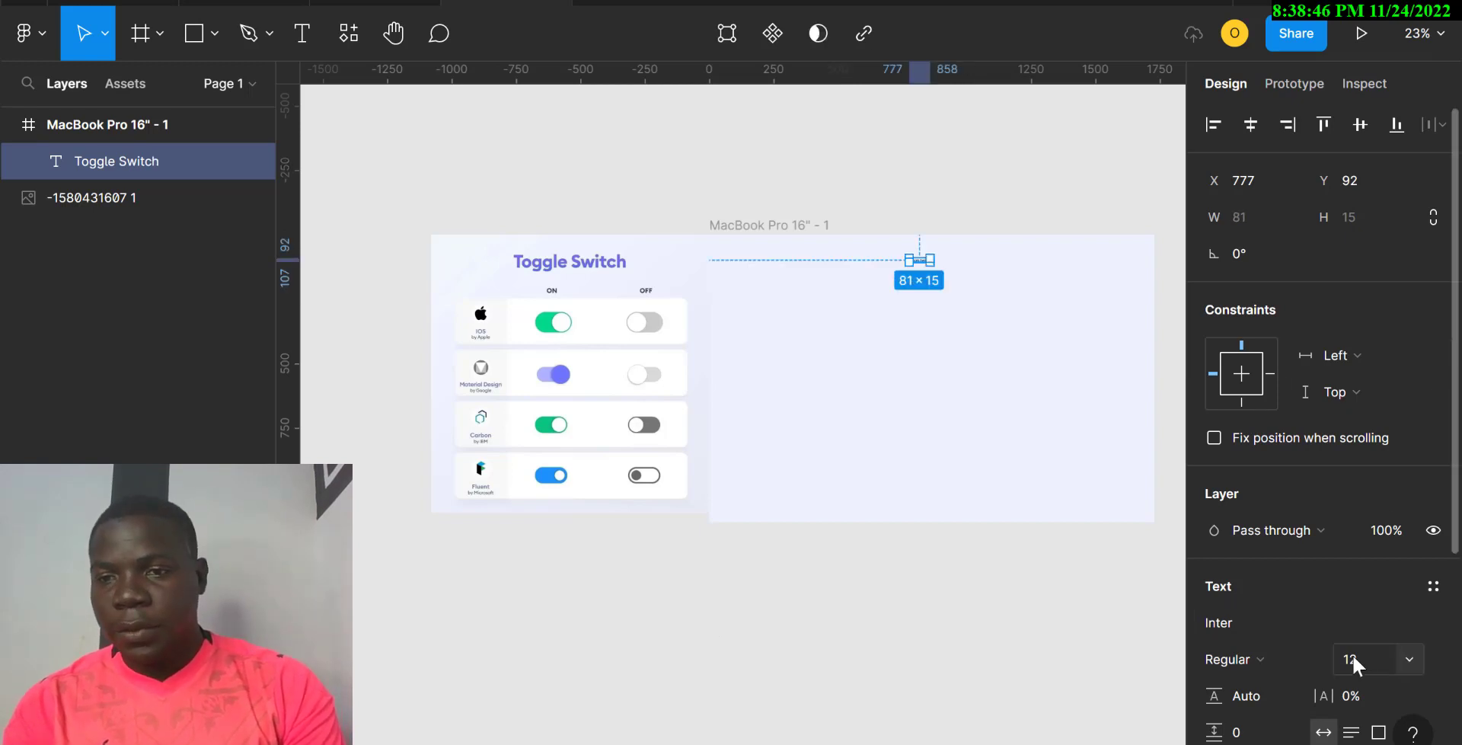
Step: Make the heading size 96 and Bold, moving it up and left in the frame
left_click(1416, 662)
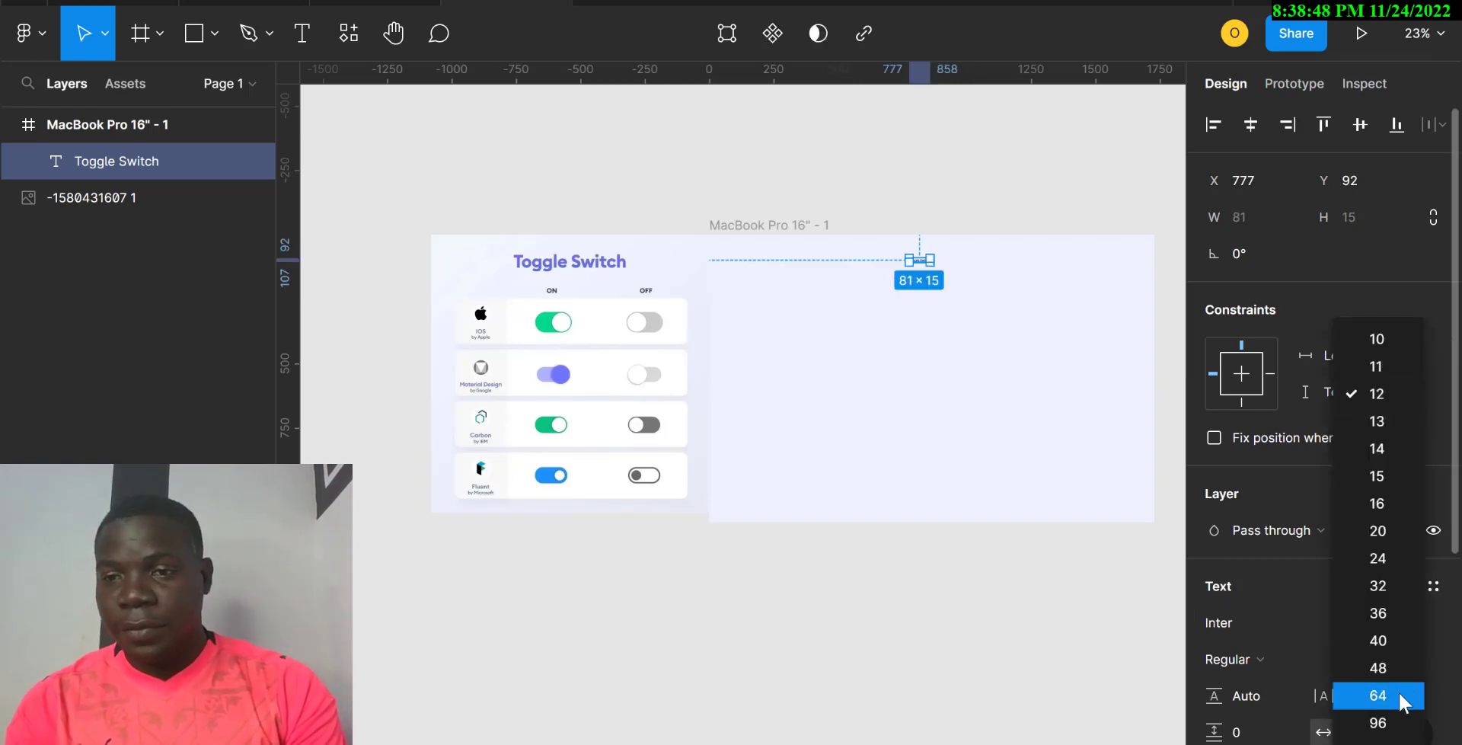
left_click(1387, 723)
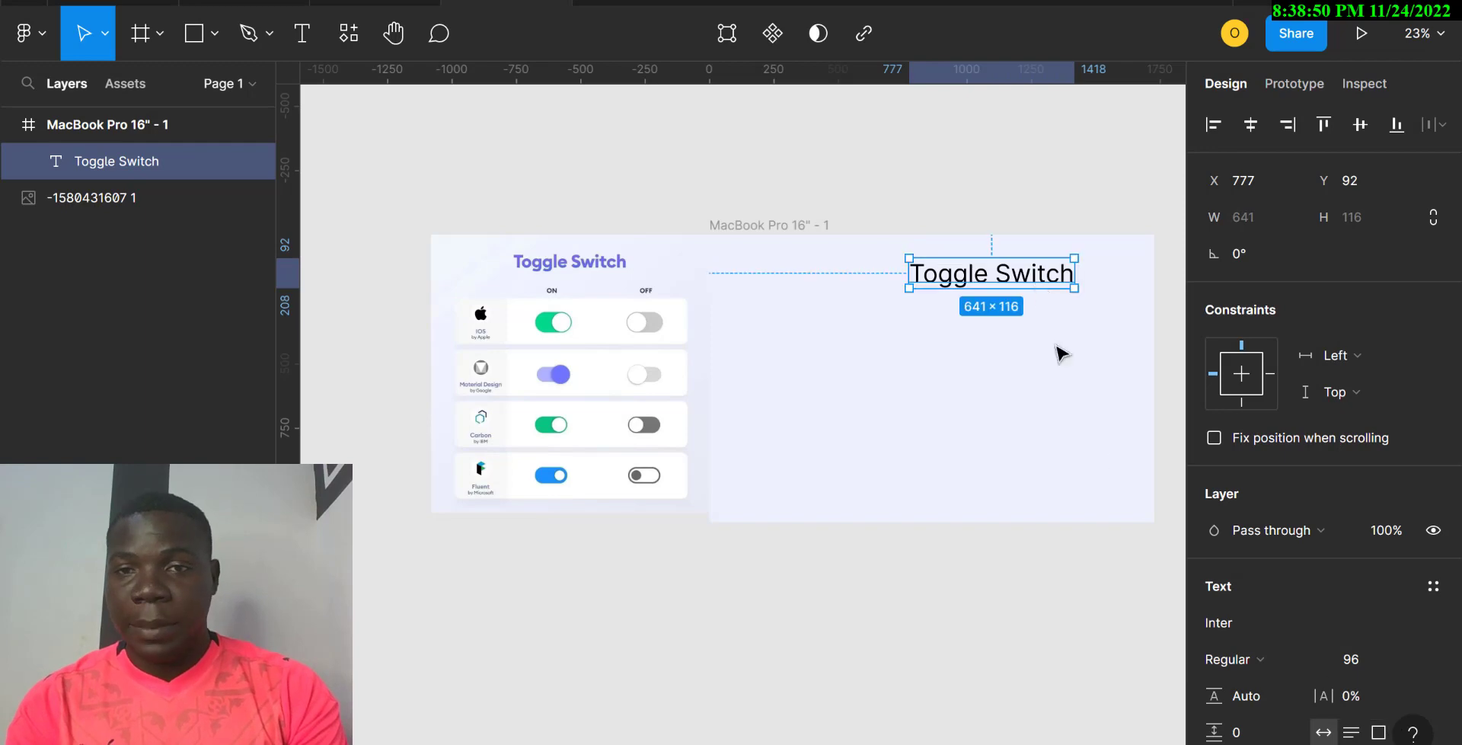
left_click_drag(1019, 276, 968, 269)
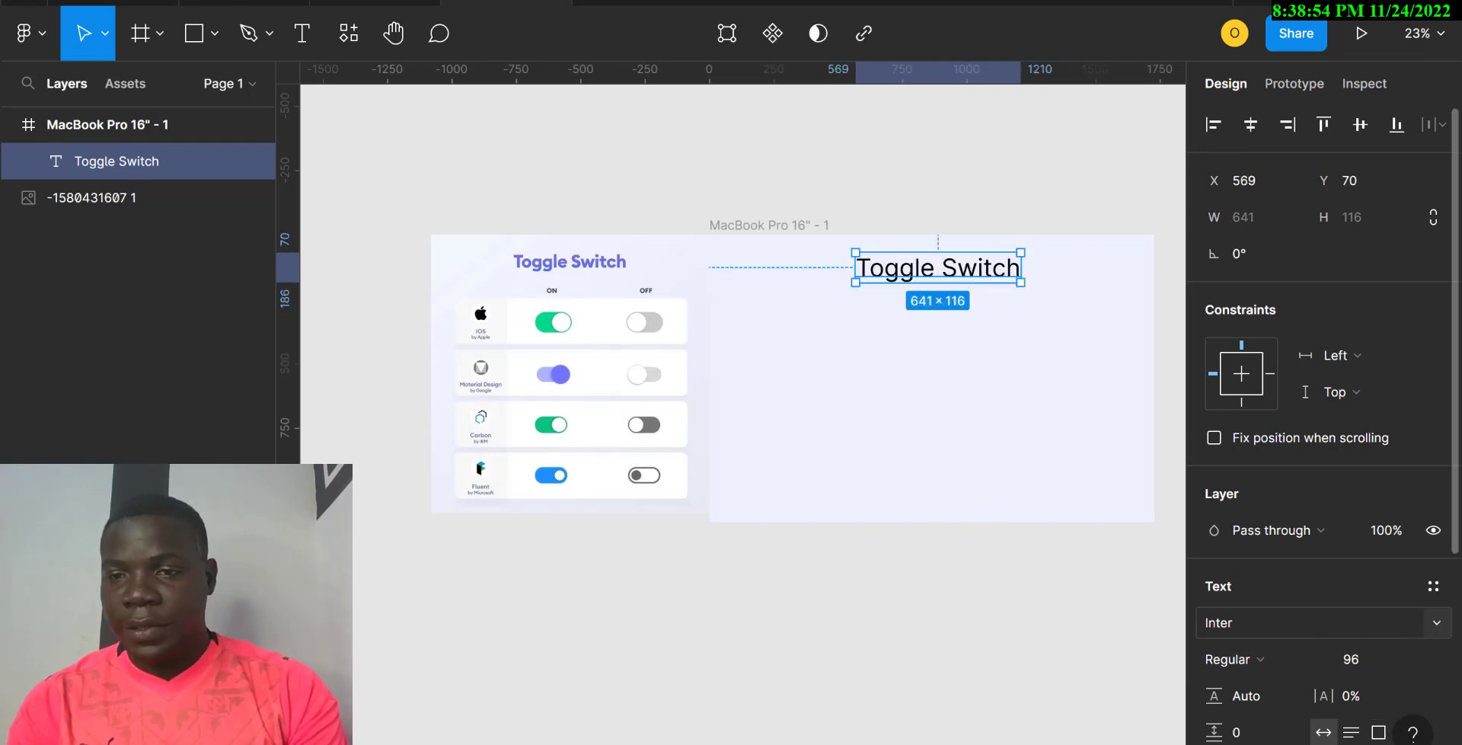
left_click(1320, 659)
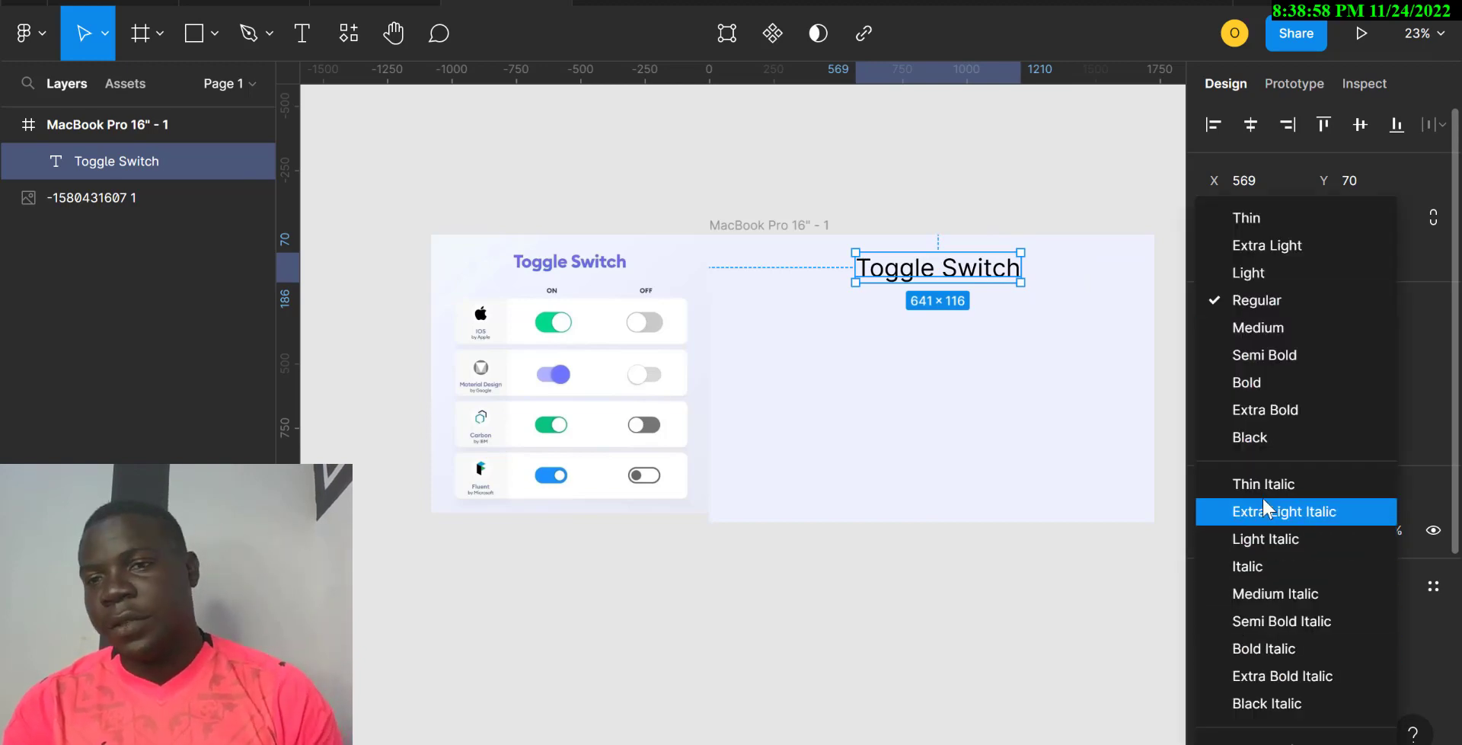
left_click(1253, 384)
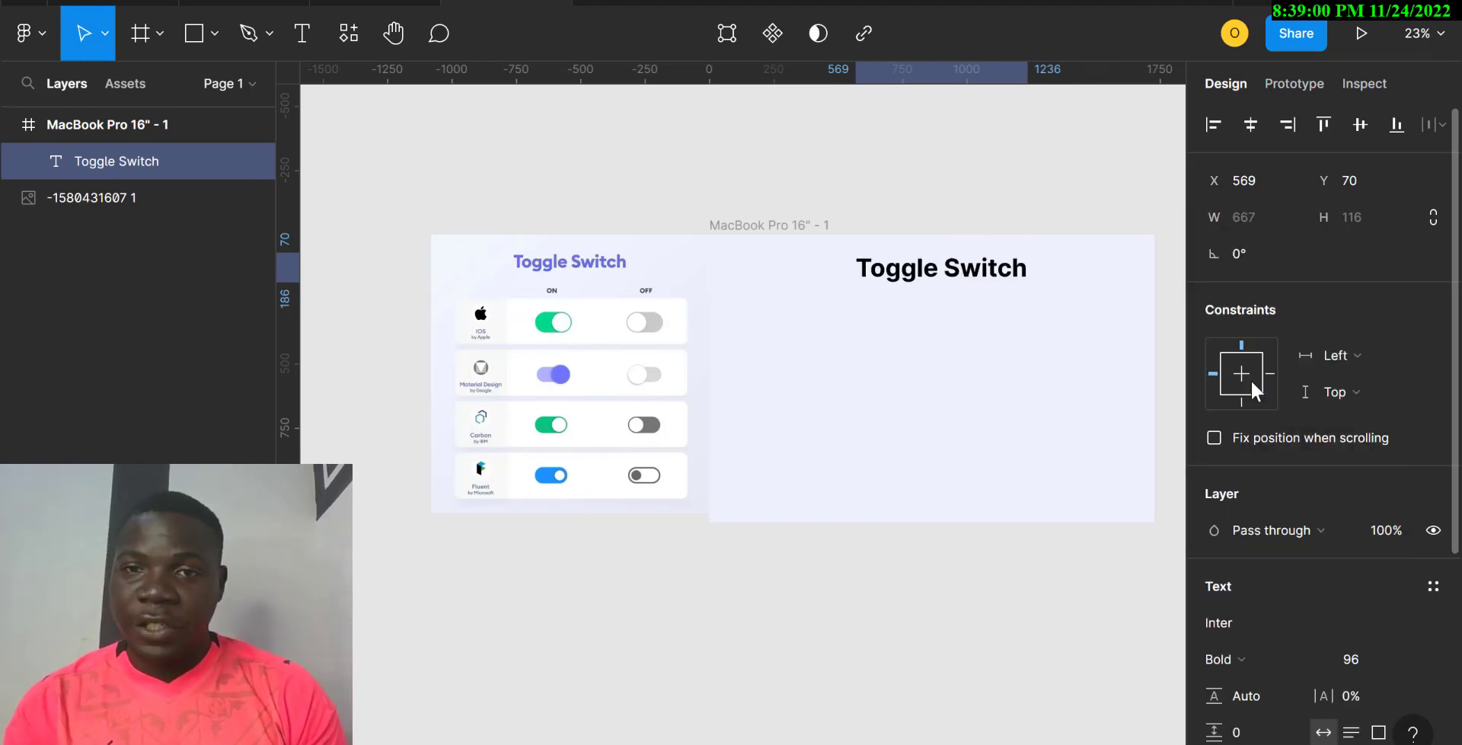
Step: Eyedrop the reference title's purple 7167E3 onto the heading
key("i")
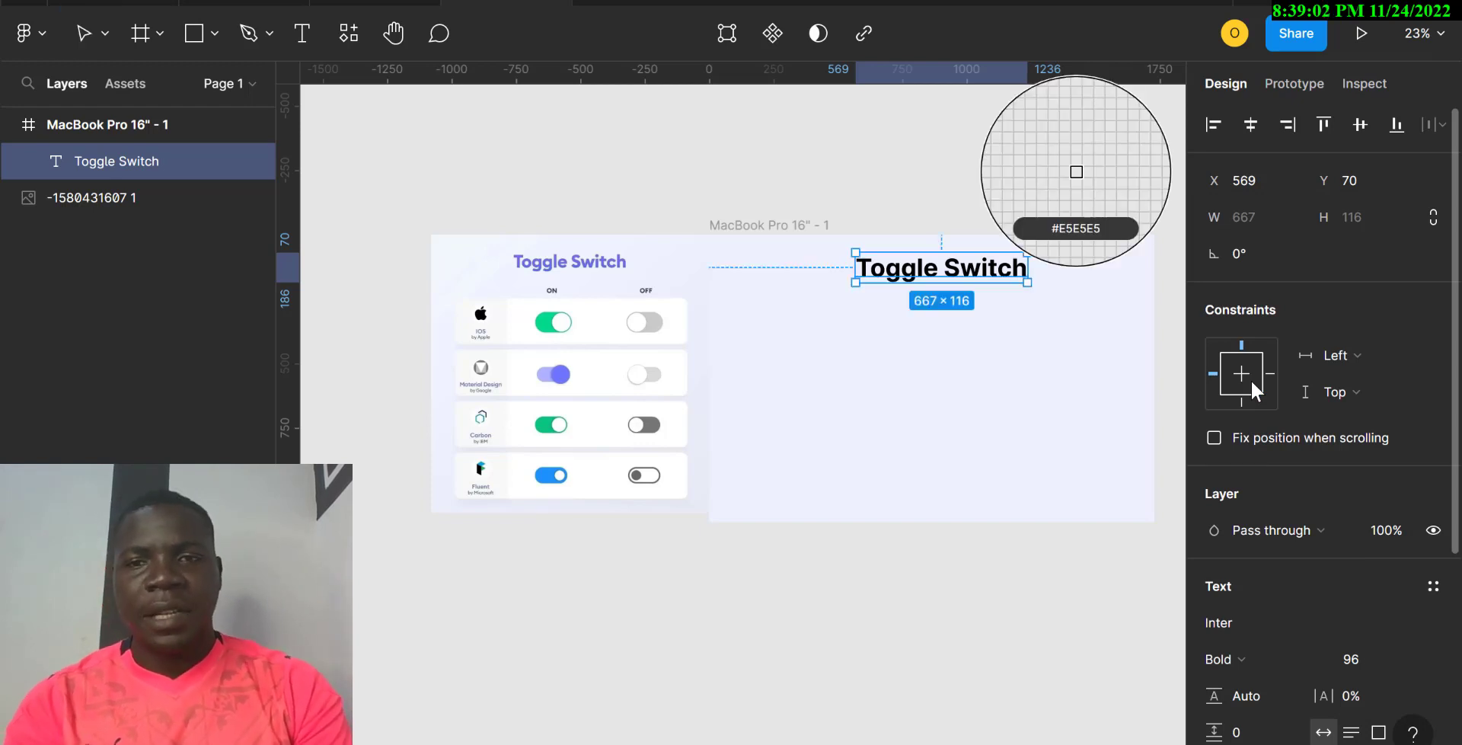
left_click(609, 259)
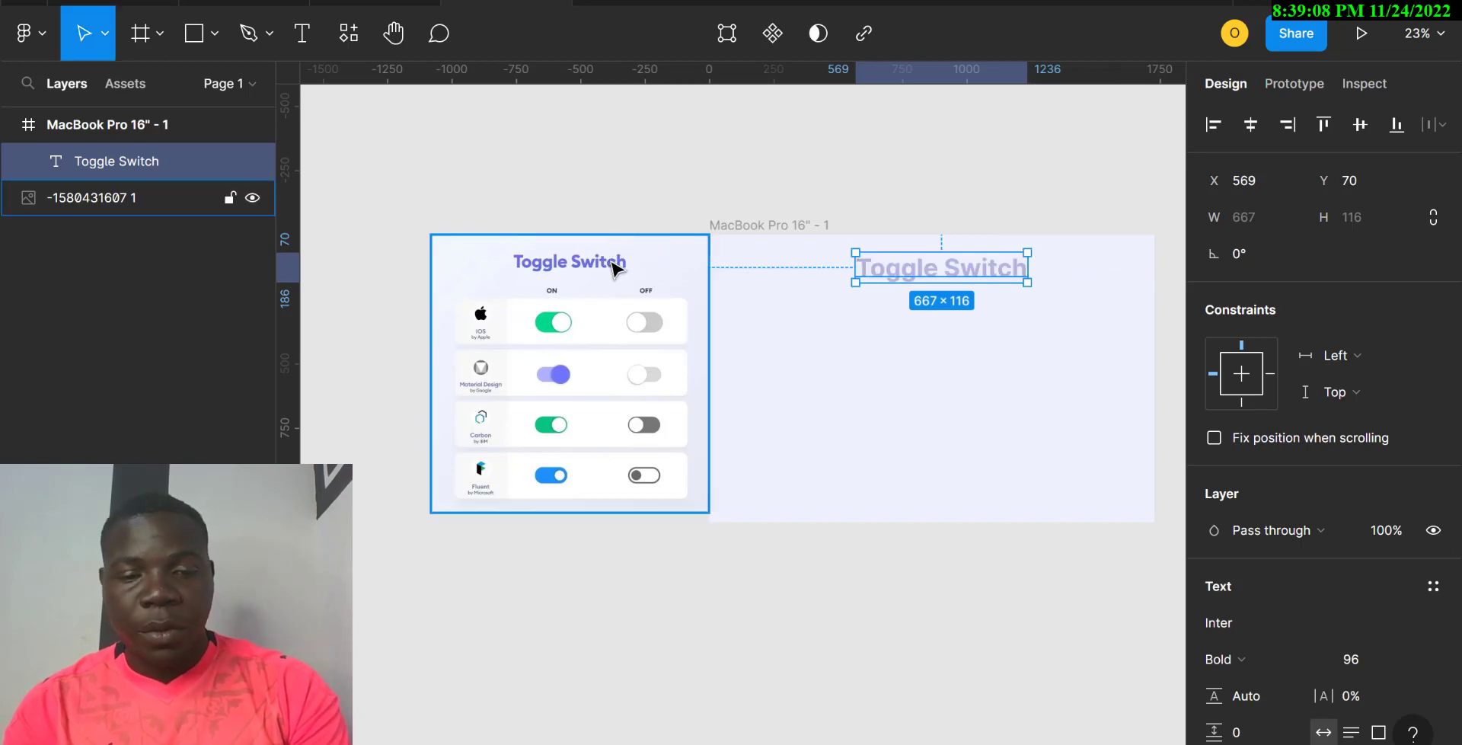
key("i")
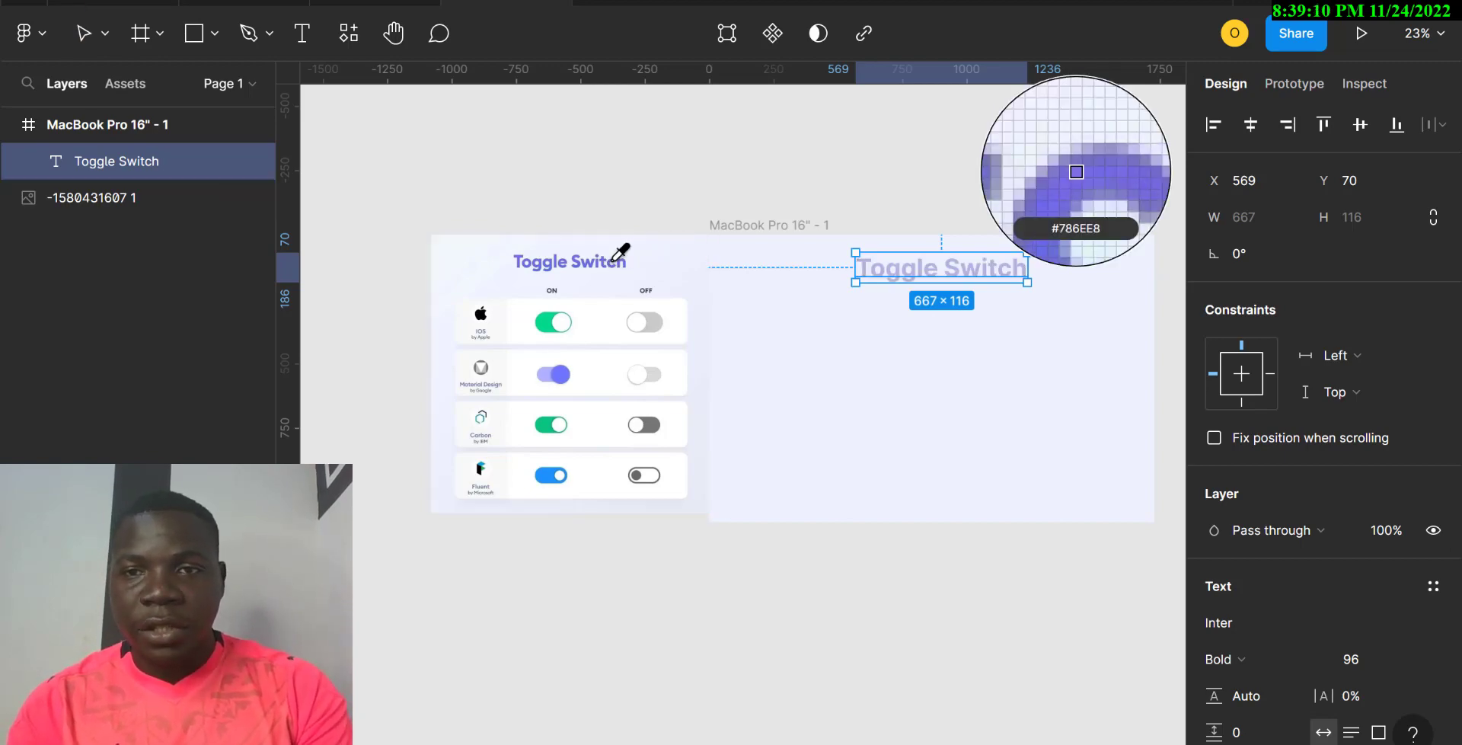
left_click(613, 259)
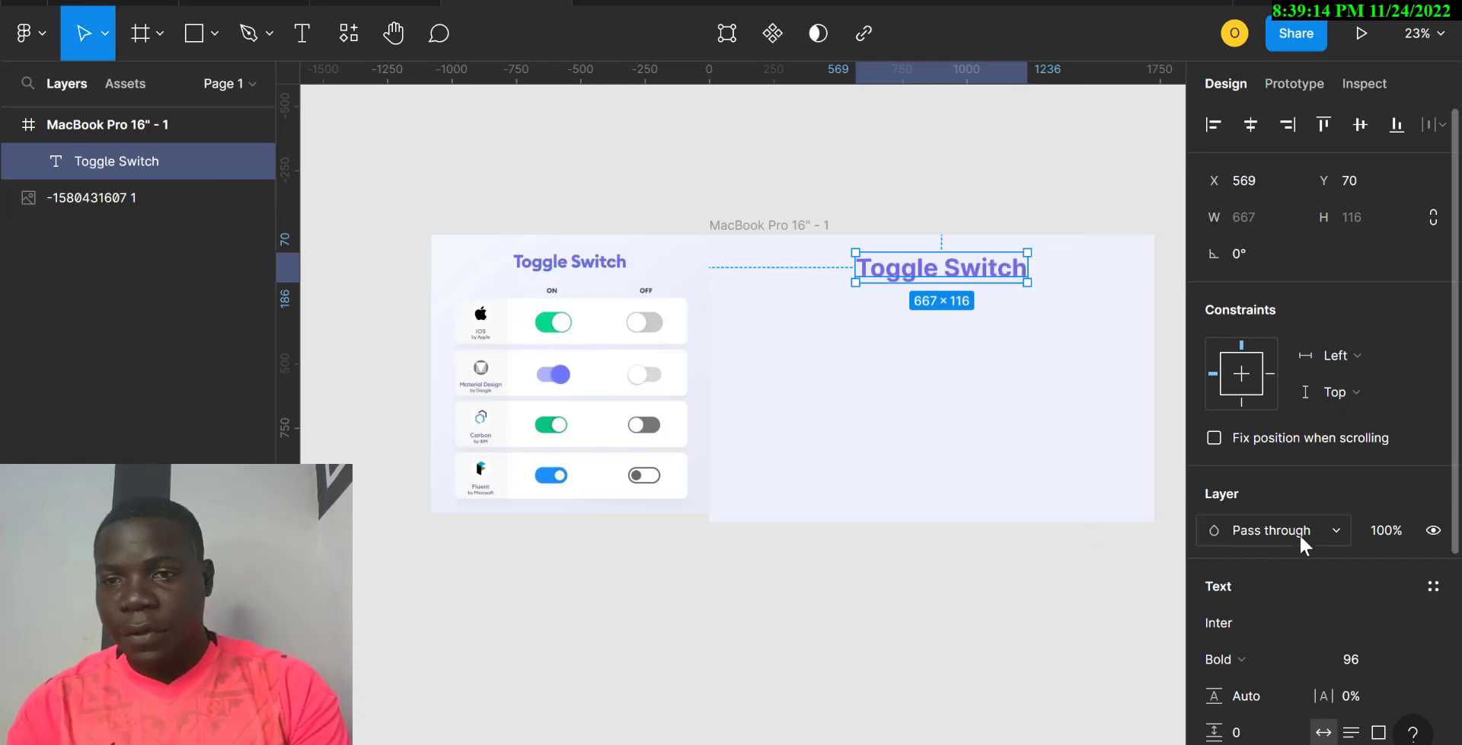
scroll(1299, 533, "down", 5)
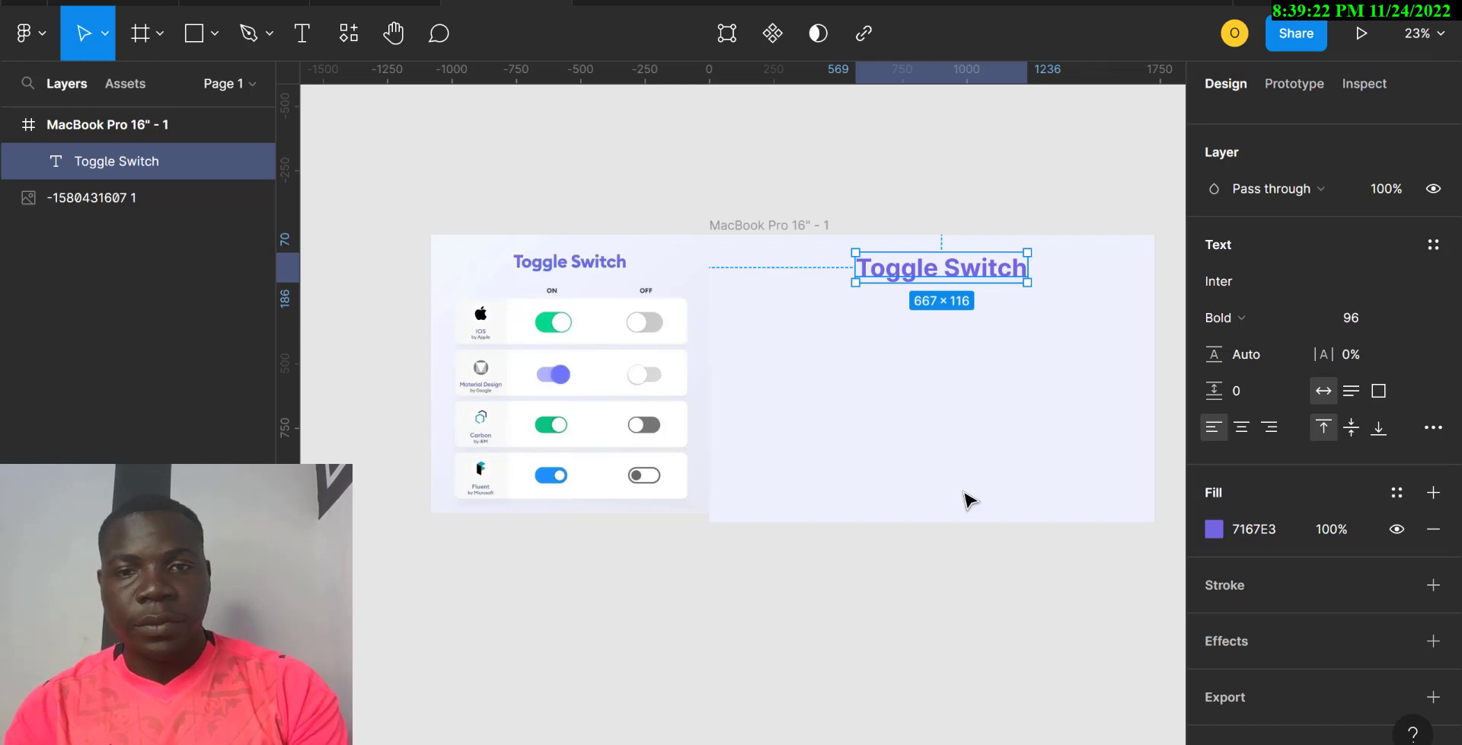
Step: Undo the stray edits to the heading text so it still reads 'Toggle Switch'
key("Return")
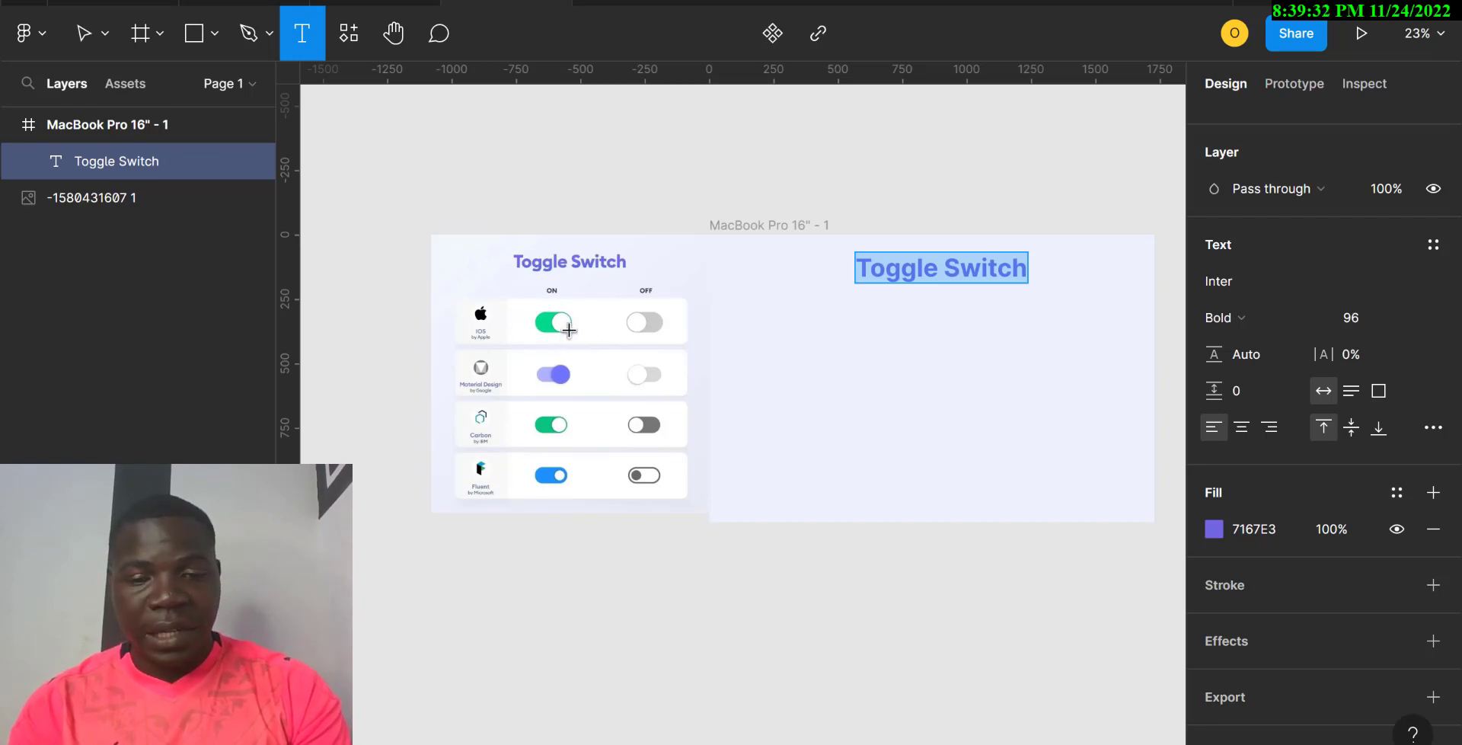
type("r")
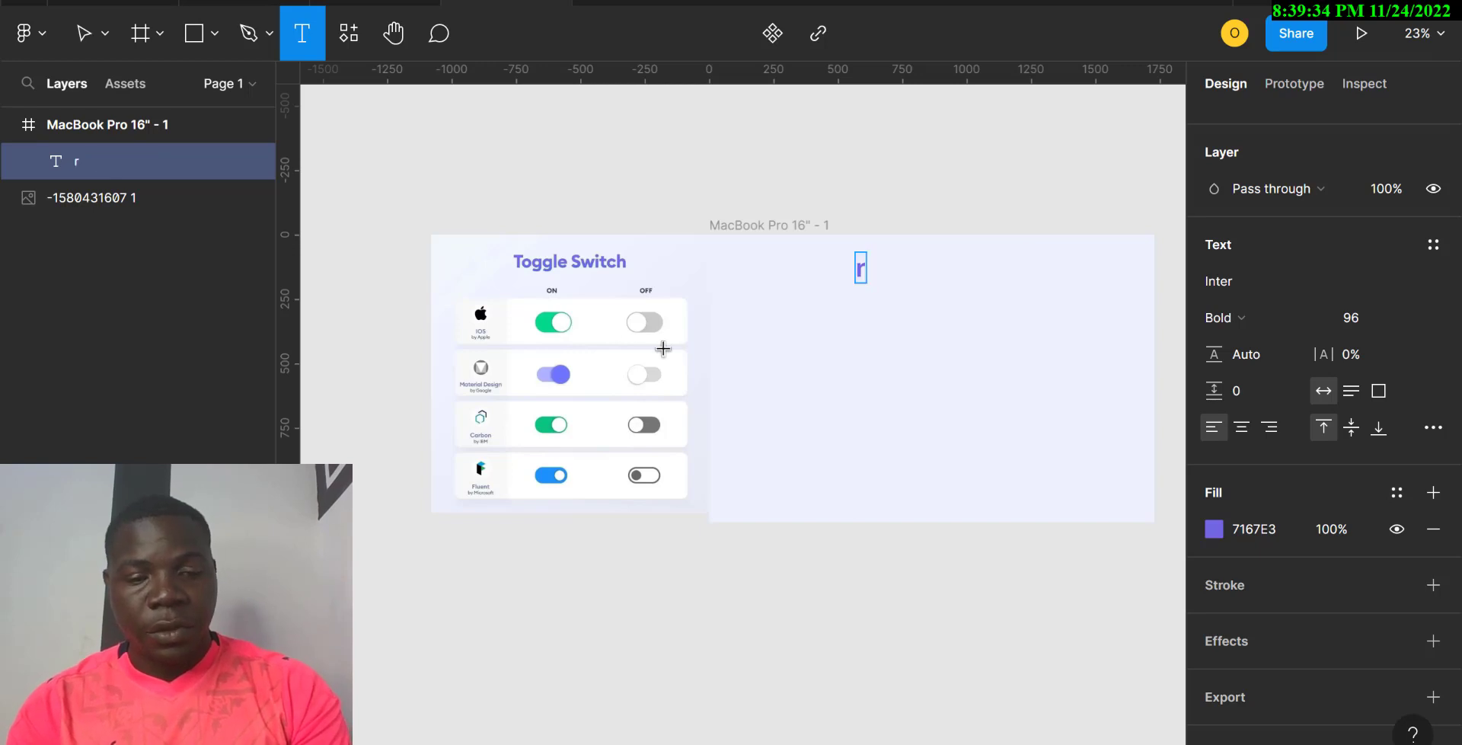
key("ctrl+z")
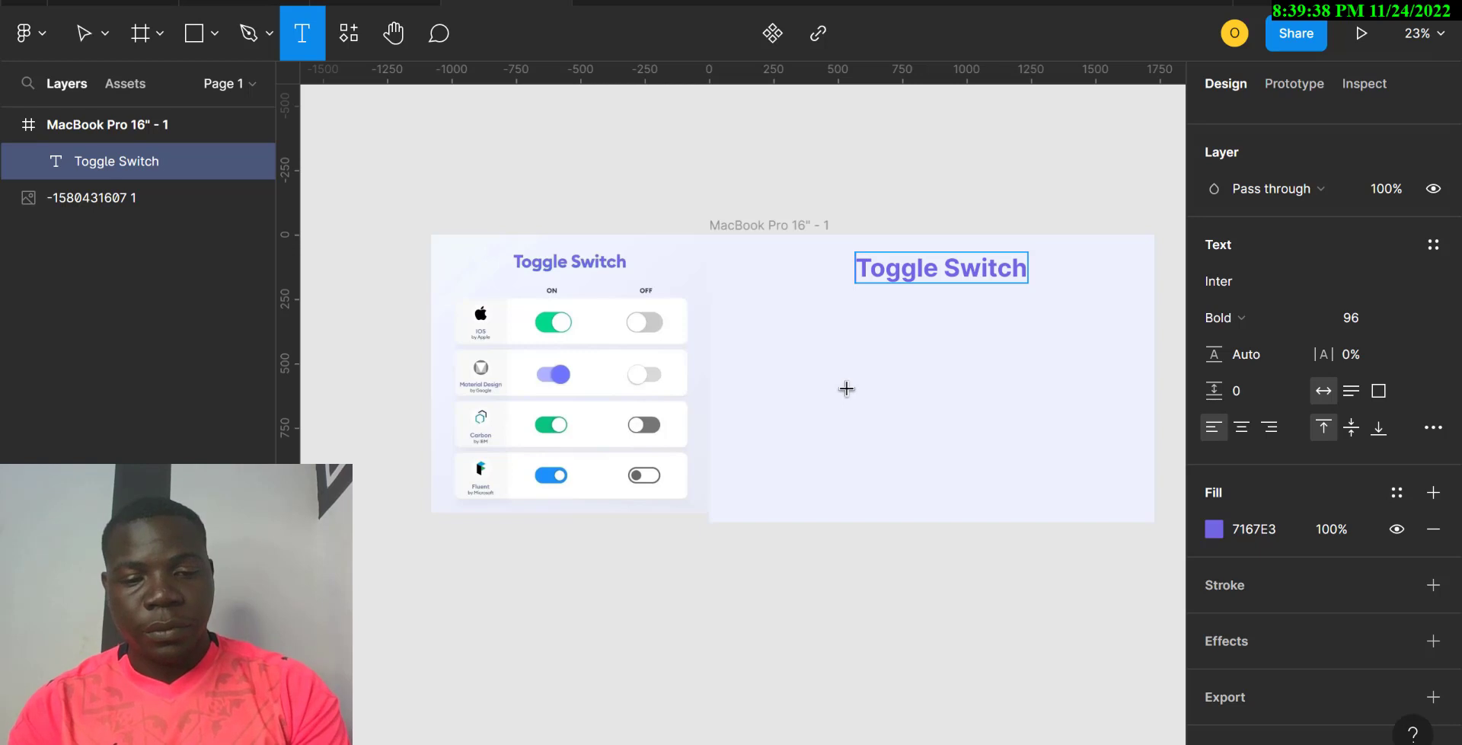
type("v")
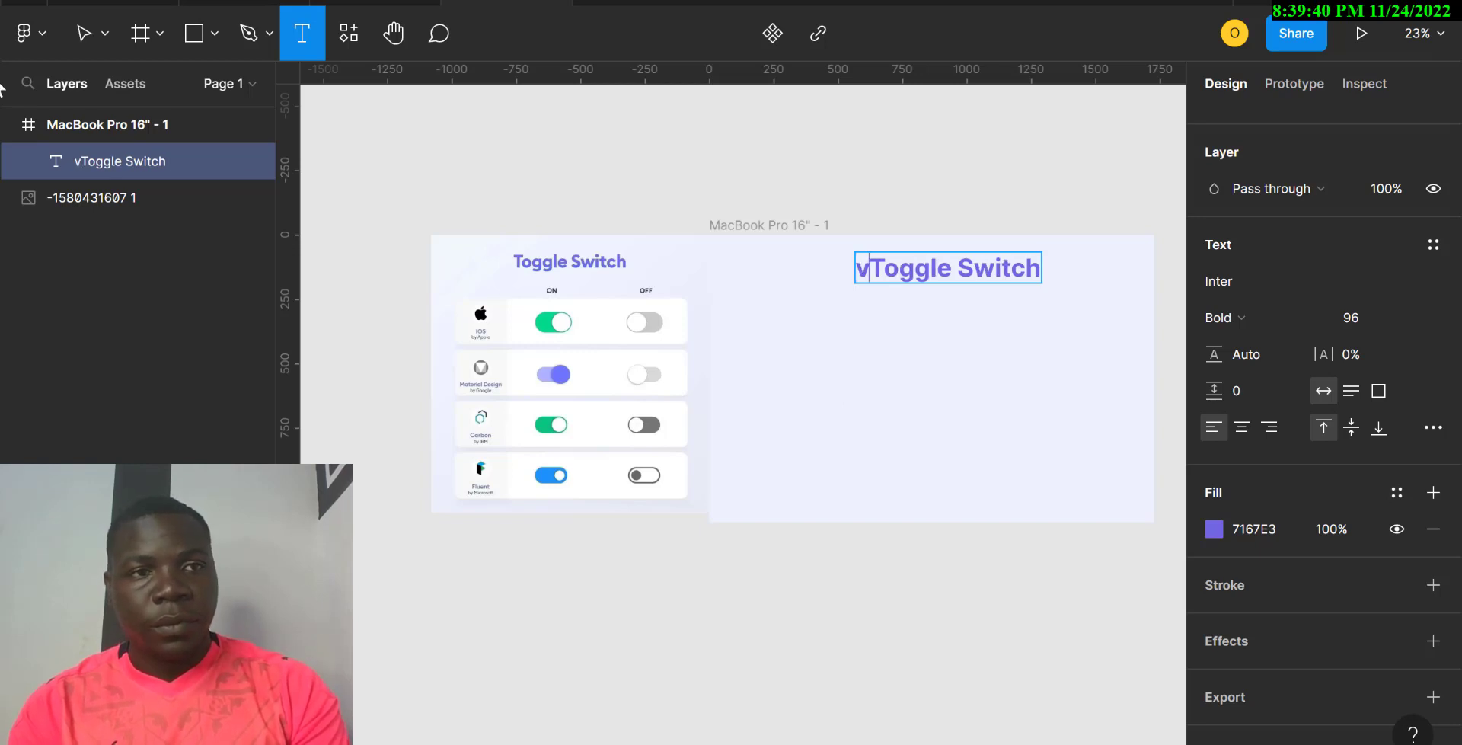
left_click(90, 38)
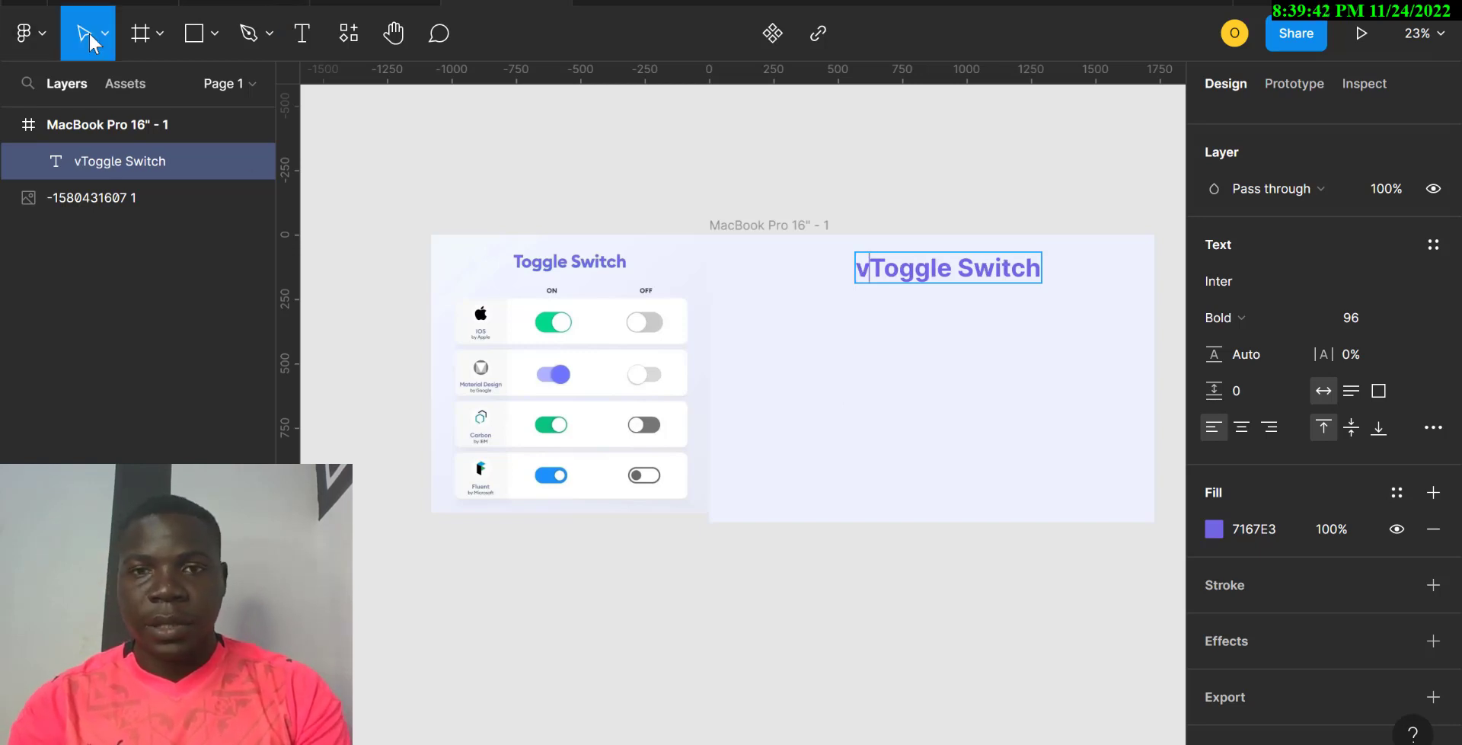
key("BackSpace")
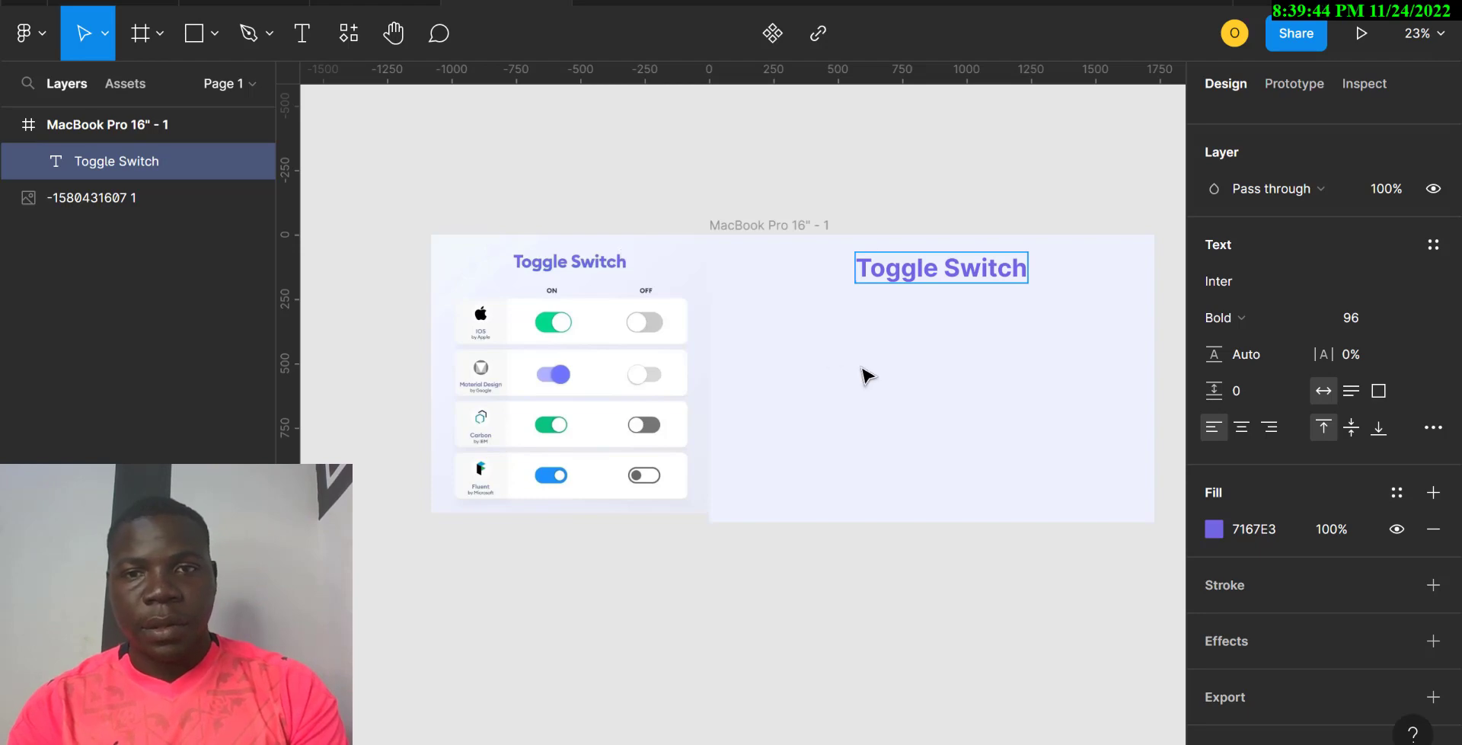
key("Escape")
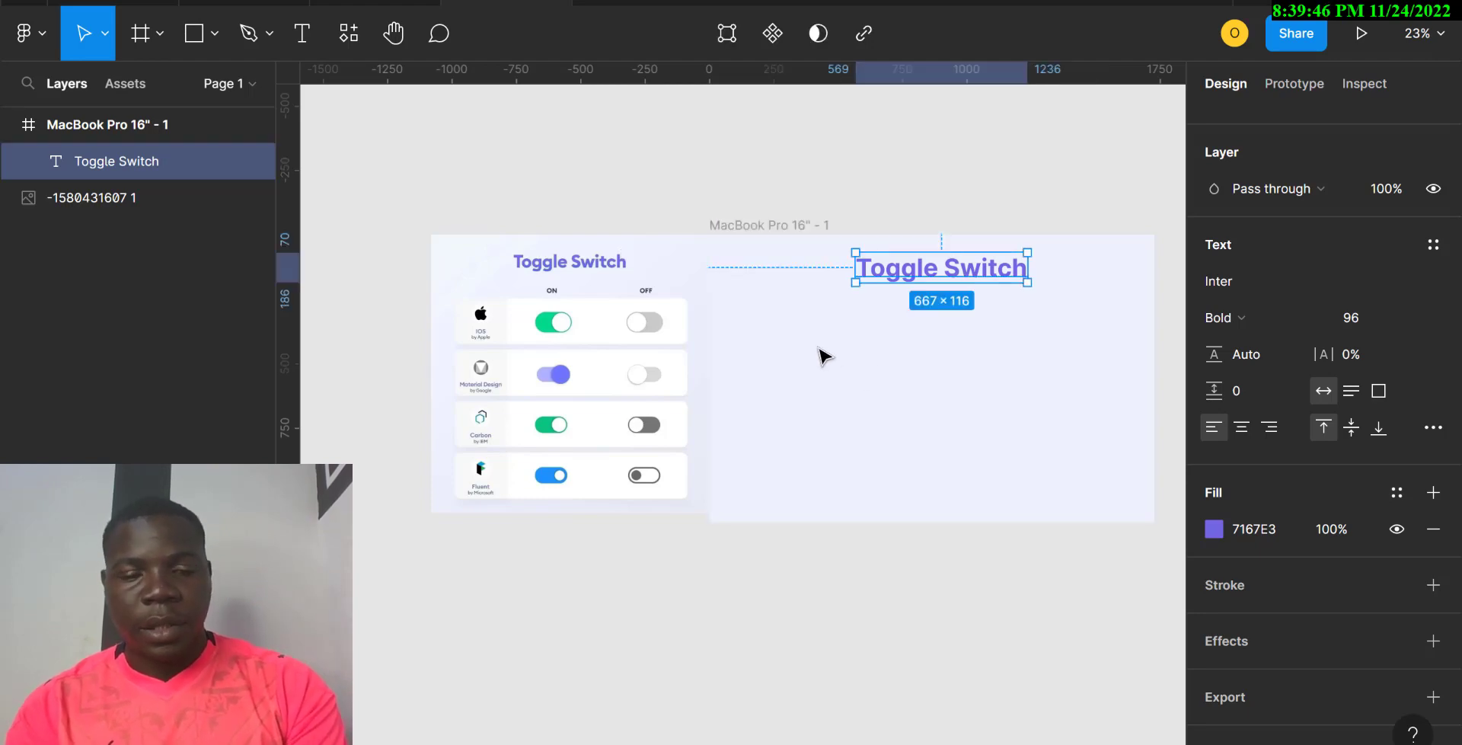
Step: Draw a rectangle below the heading with a provisional 50×25 size
key("r")
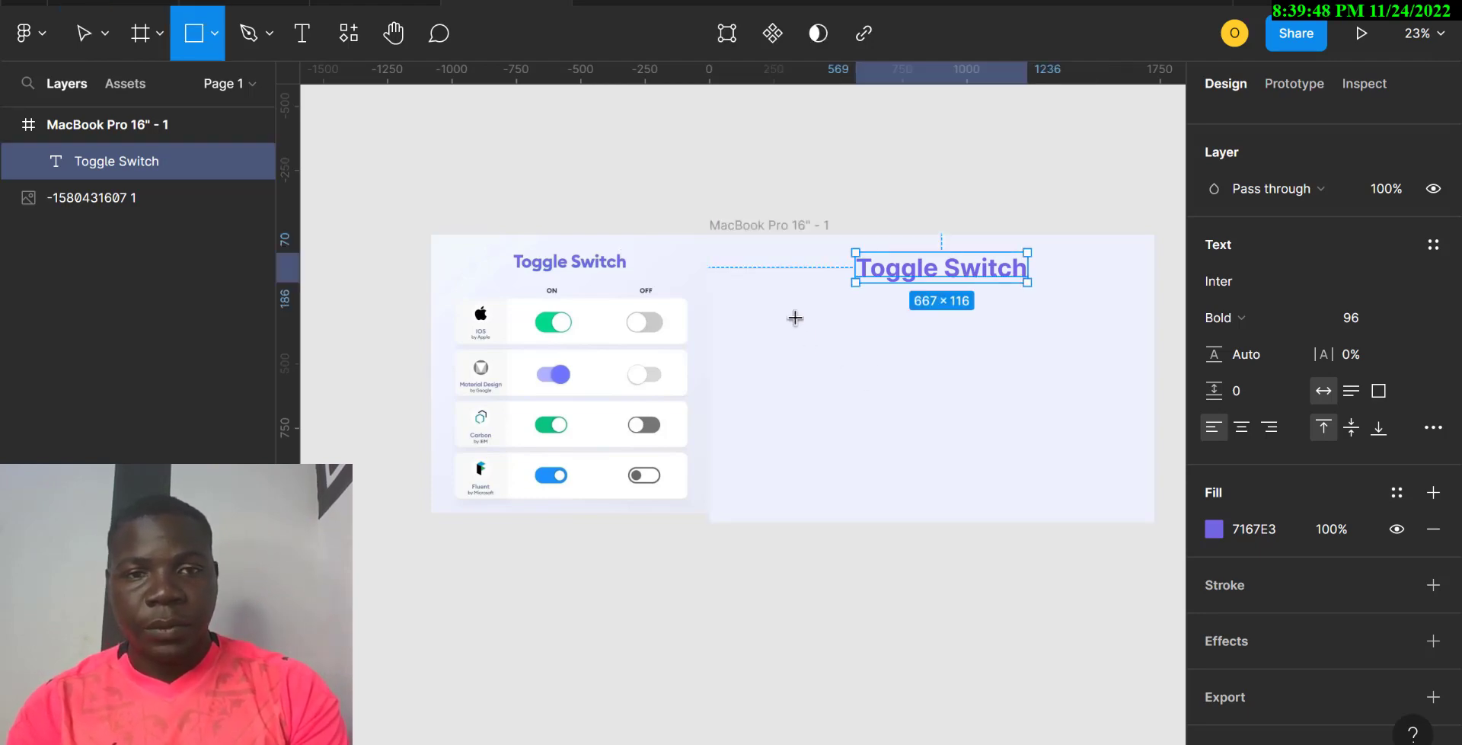
left_click_drag(795, 316, 856, 350)
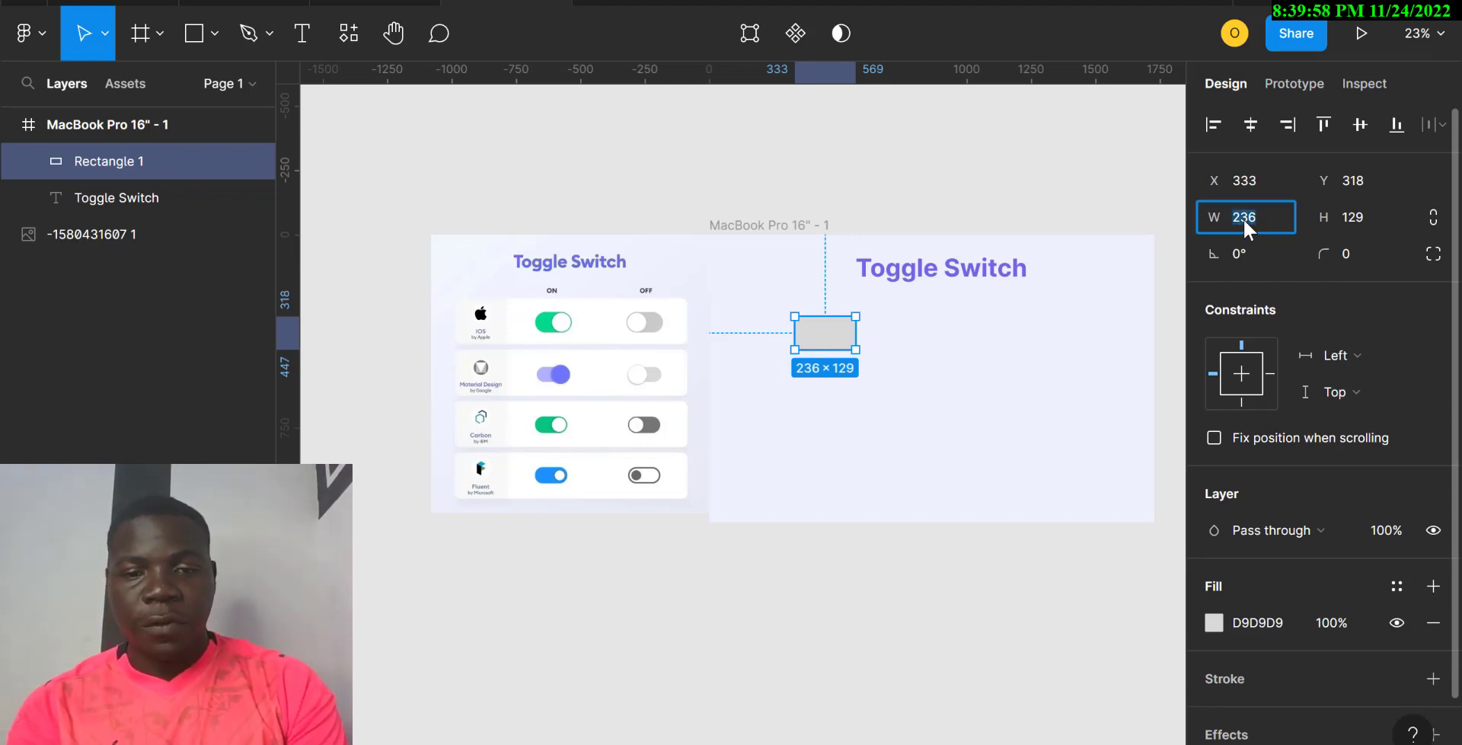
type("50")
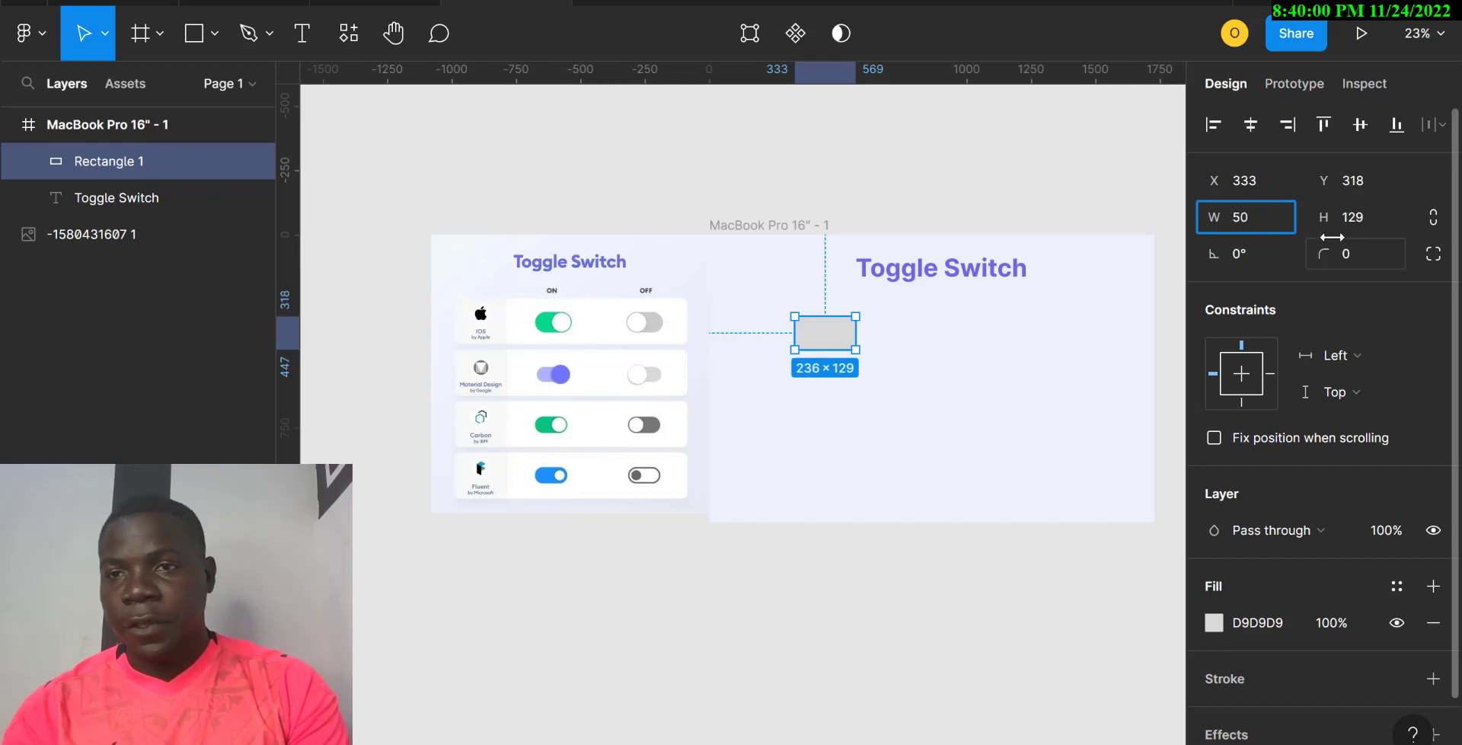
left_click(1369, 218)
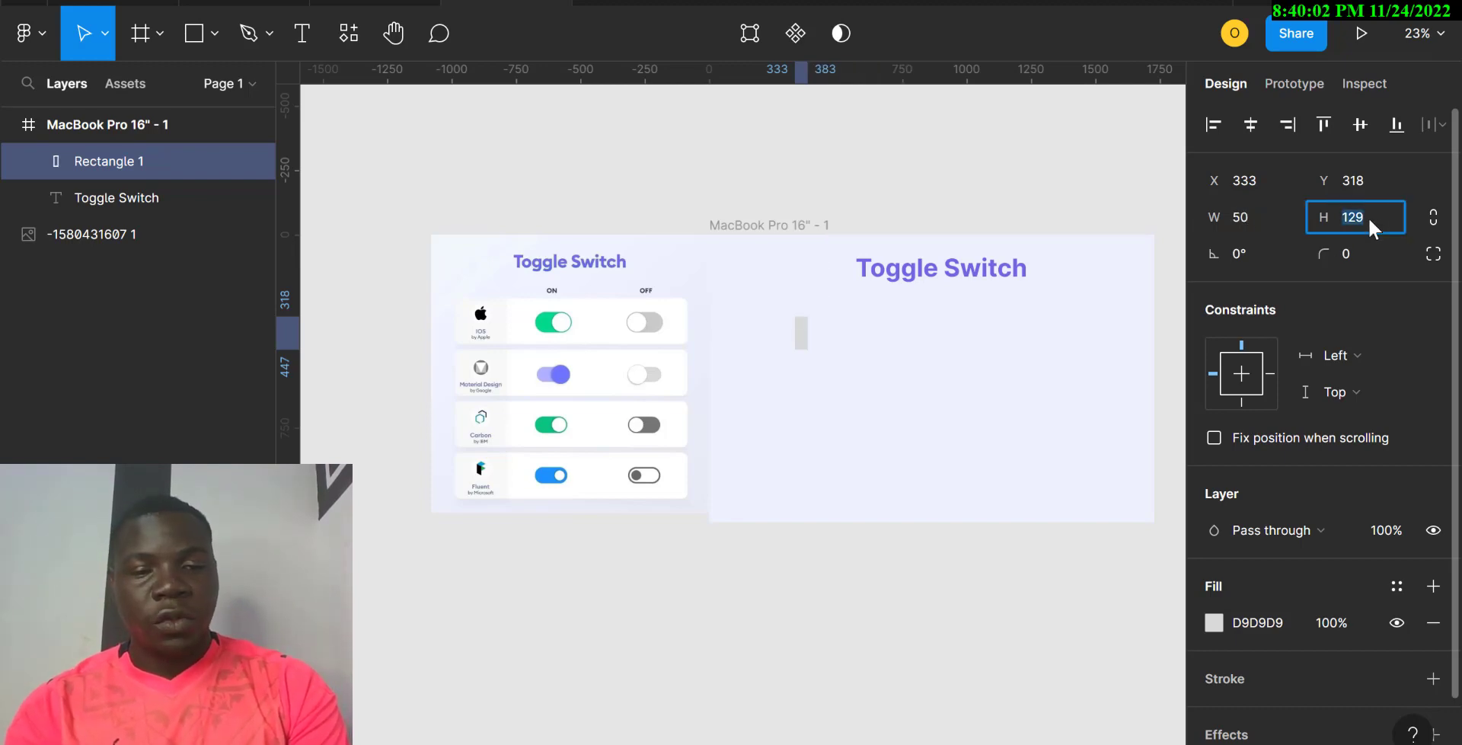
type("5")
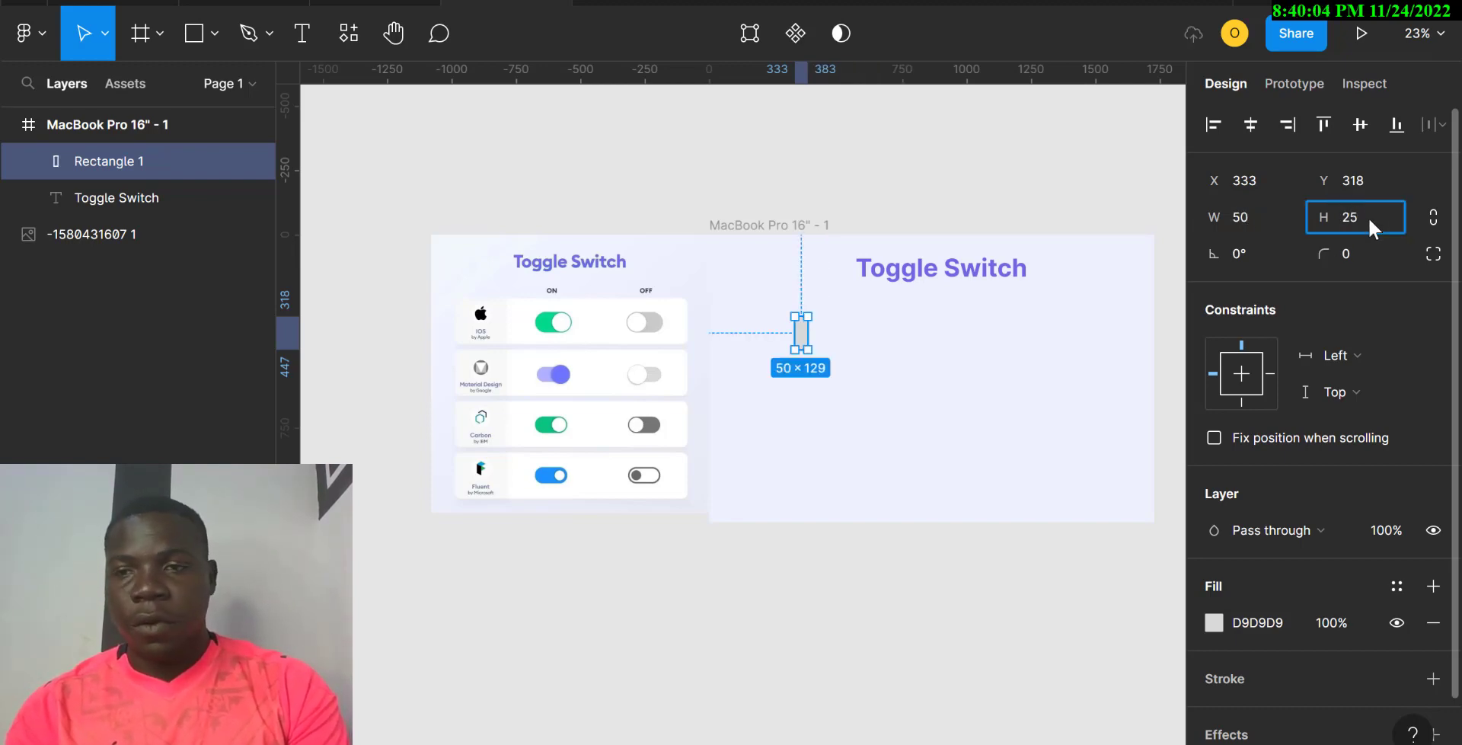
key("Return")
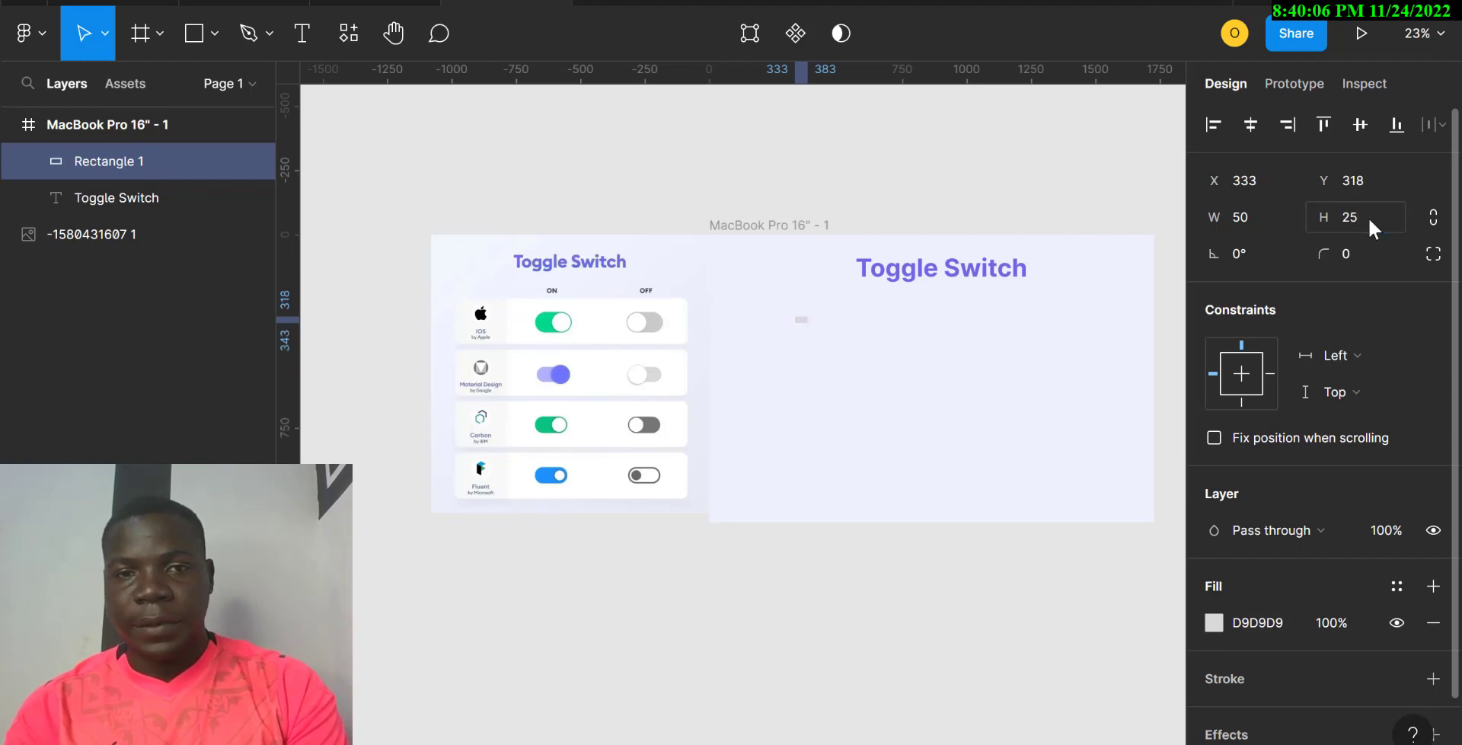
Step: Resize the rectangle to 200×100 and round it into a pill with corner radius 50
left_click(1267, 227)
type("200")
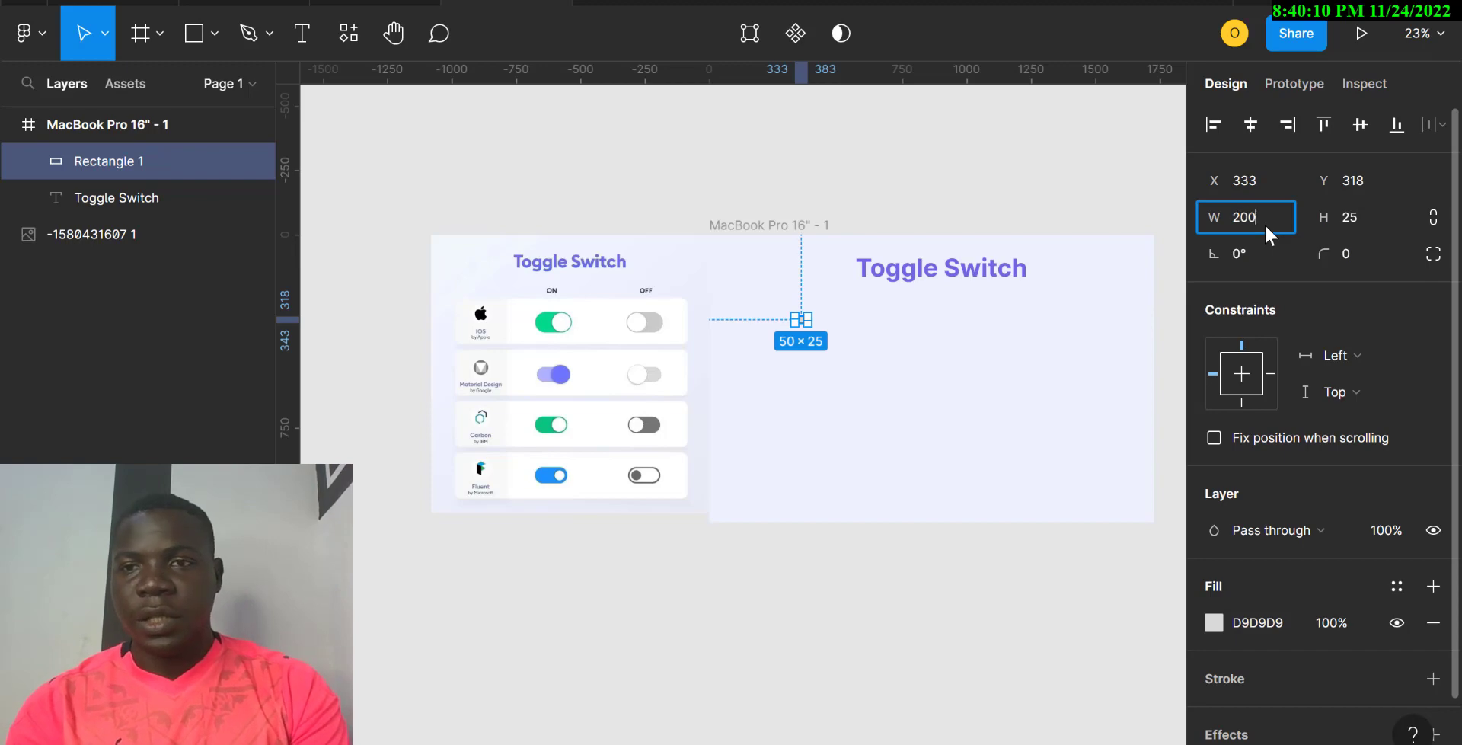
left_click(1357, 217)
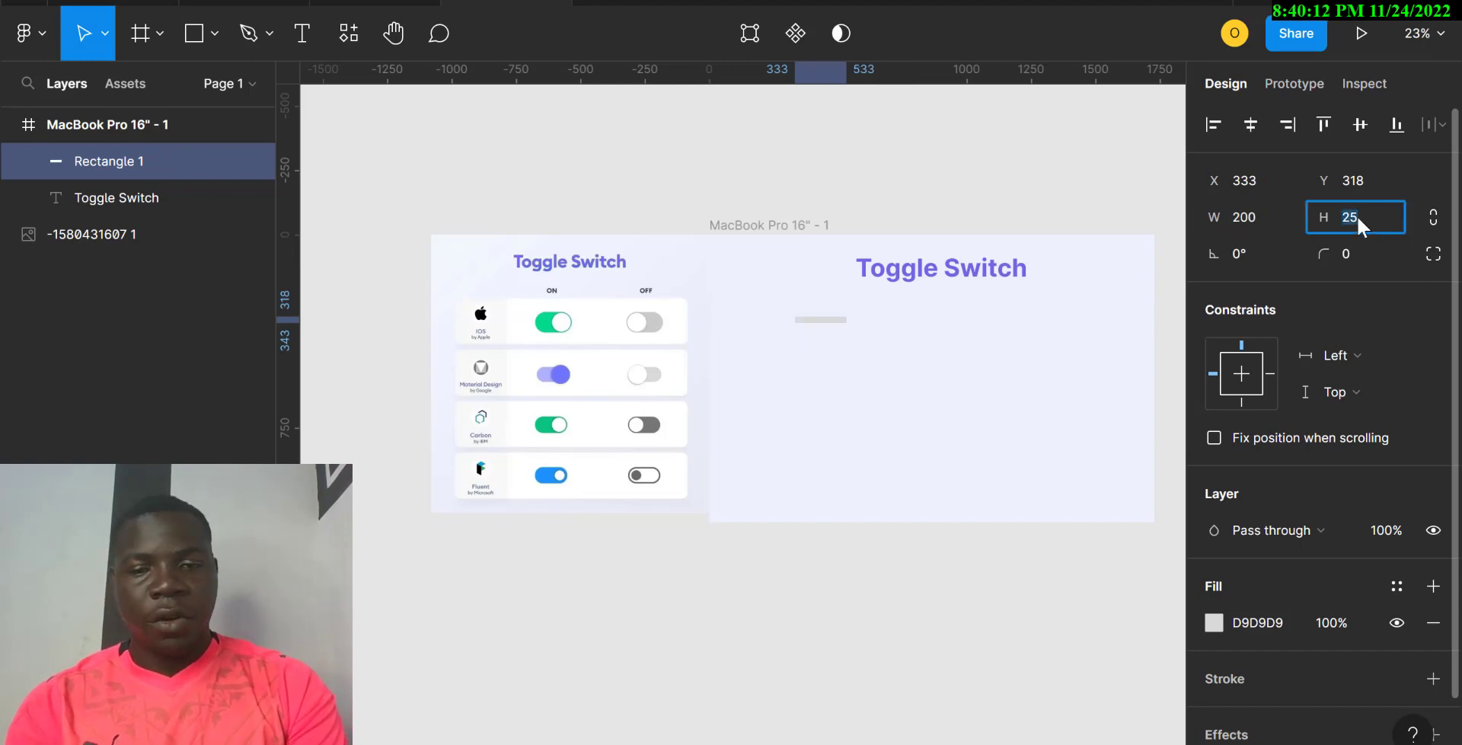
type("100")
key("Return")
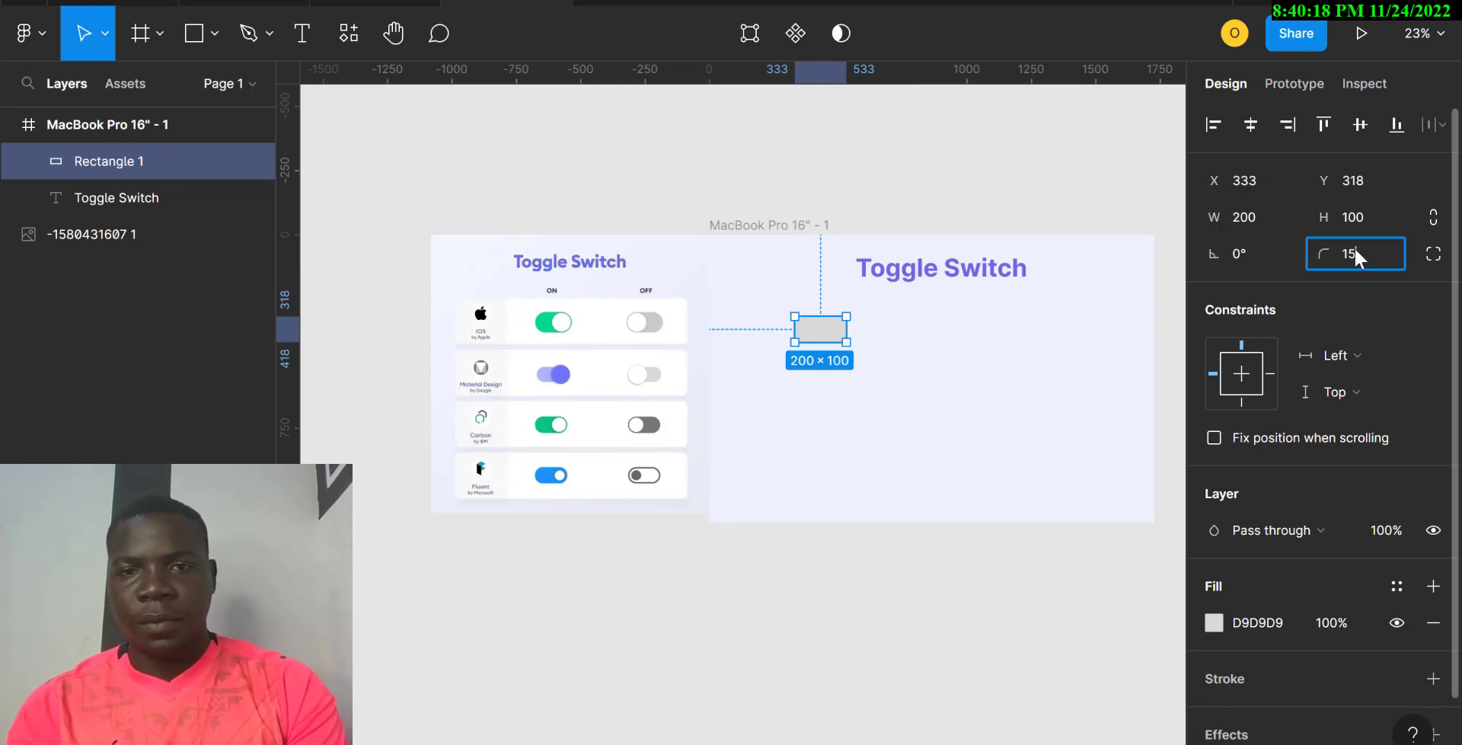
key("Return")
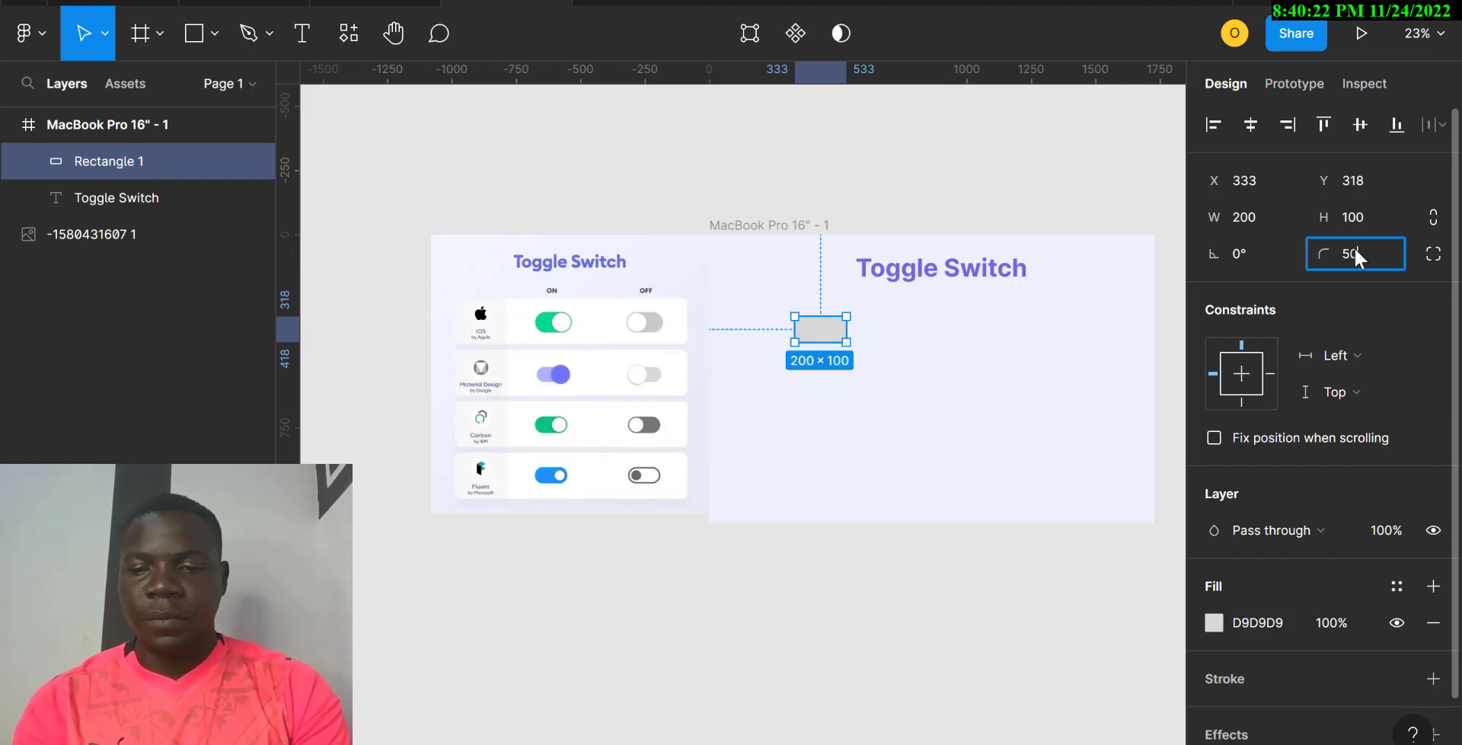
key("Return")
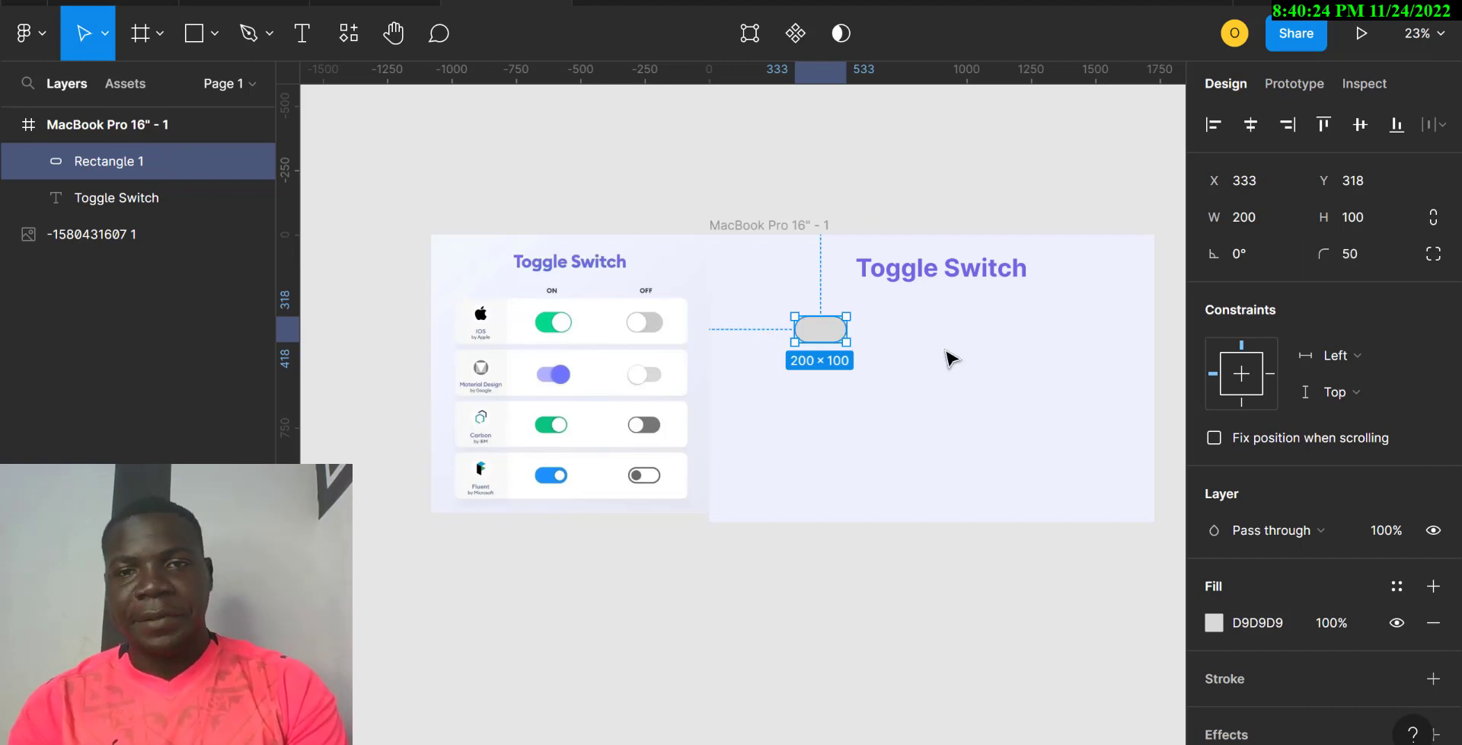
Step: Fill the pill with the reference toggle's green, 00D98B
left_click(1213, 623)
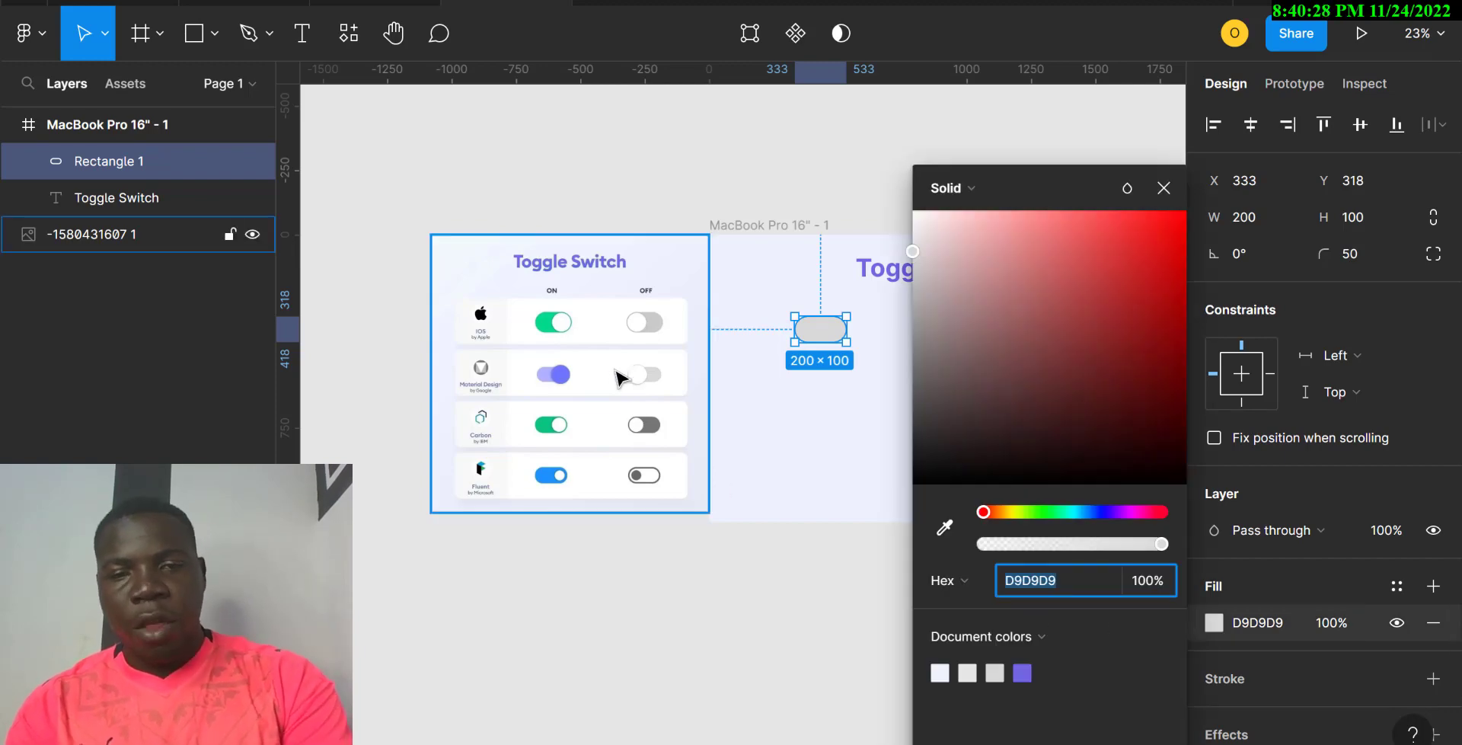
type("i")
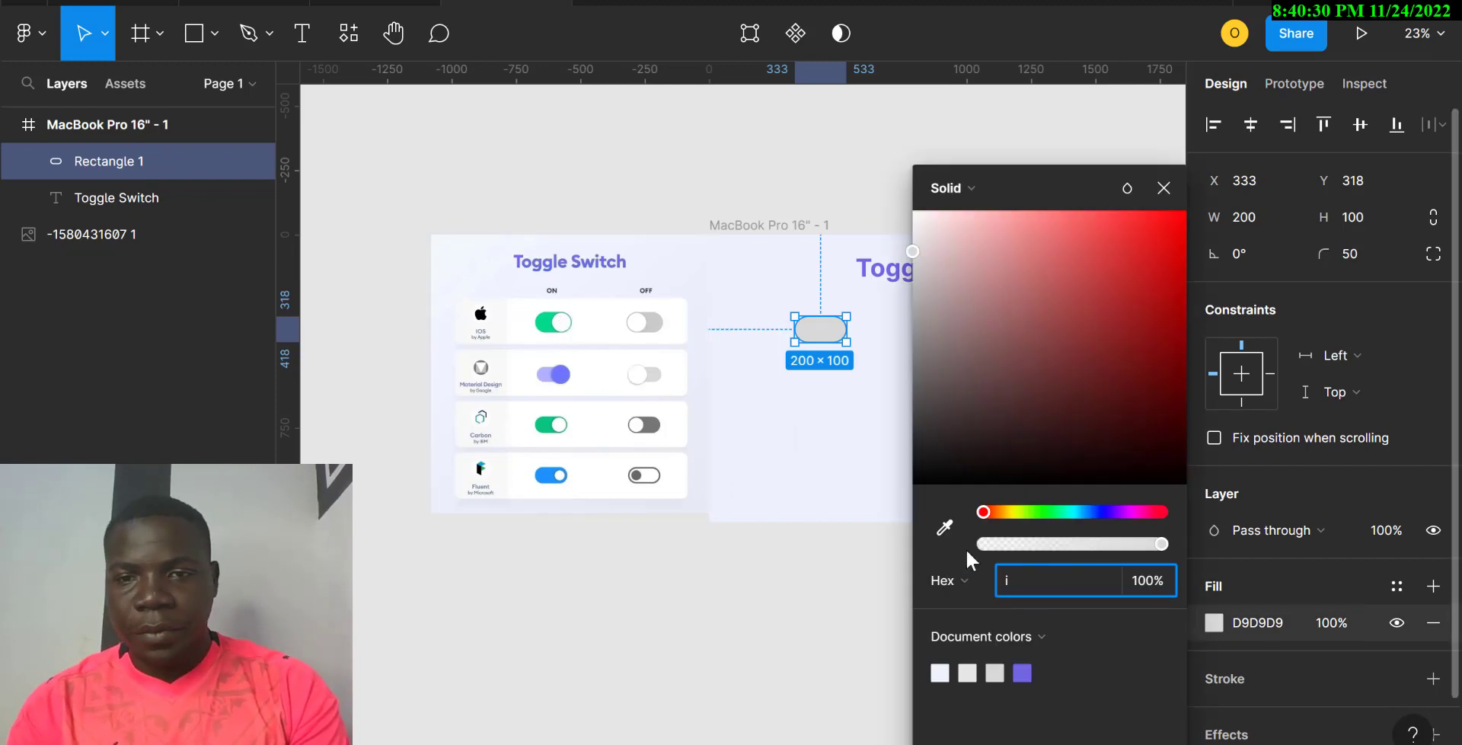
left_click(943, 528)
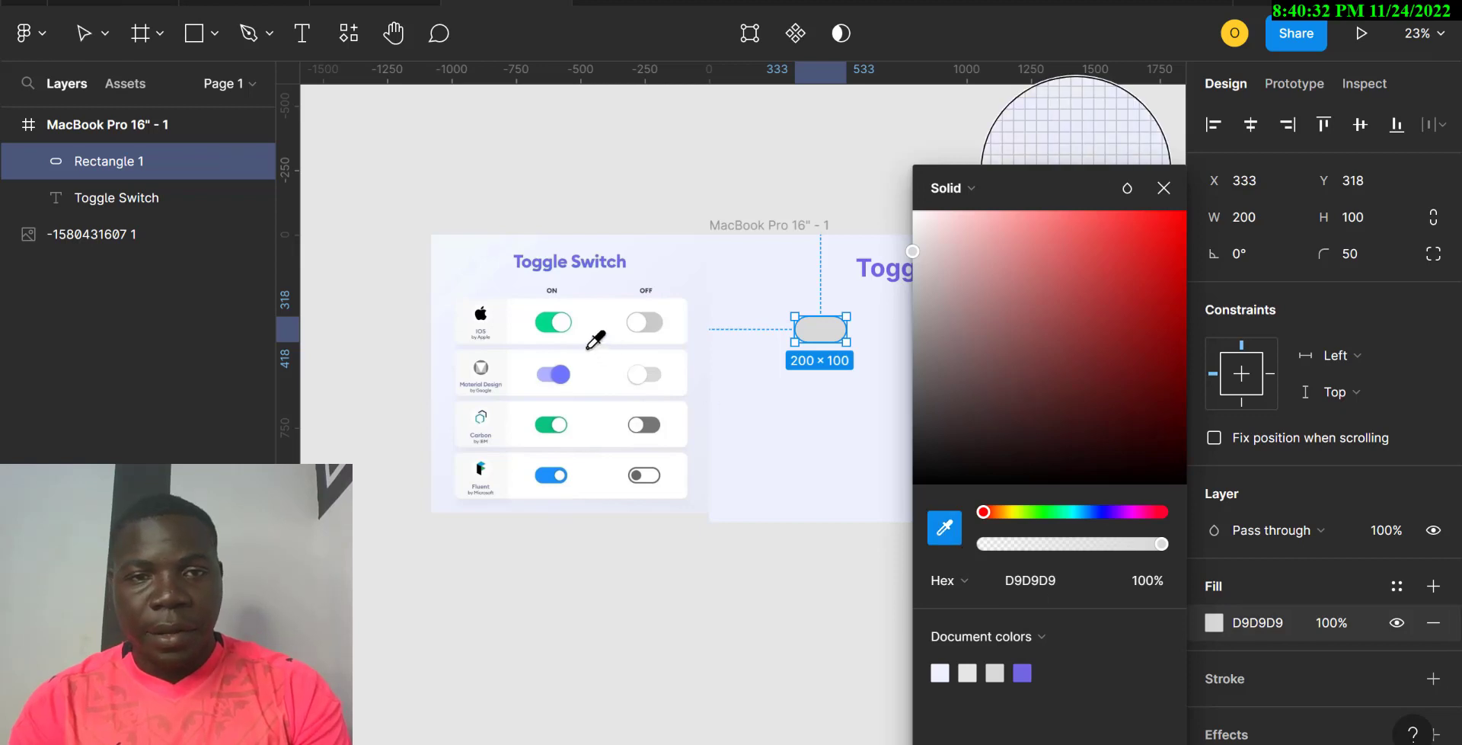
left_click(550, 319)
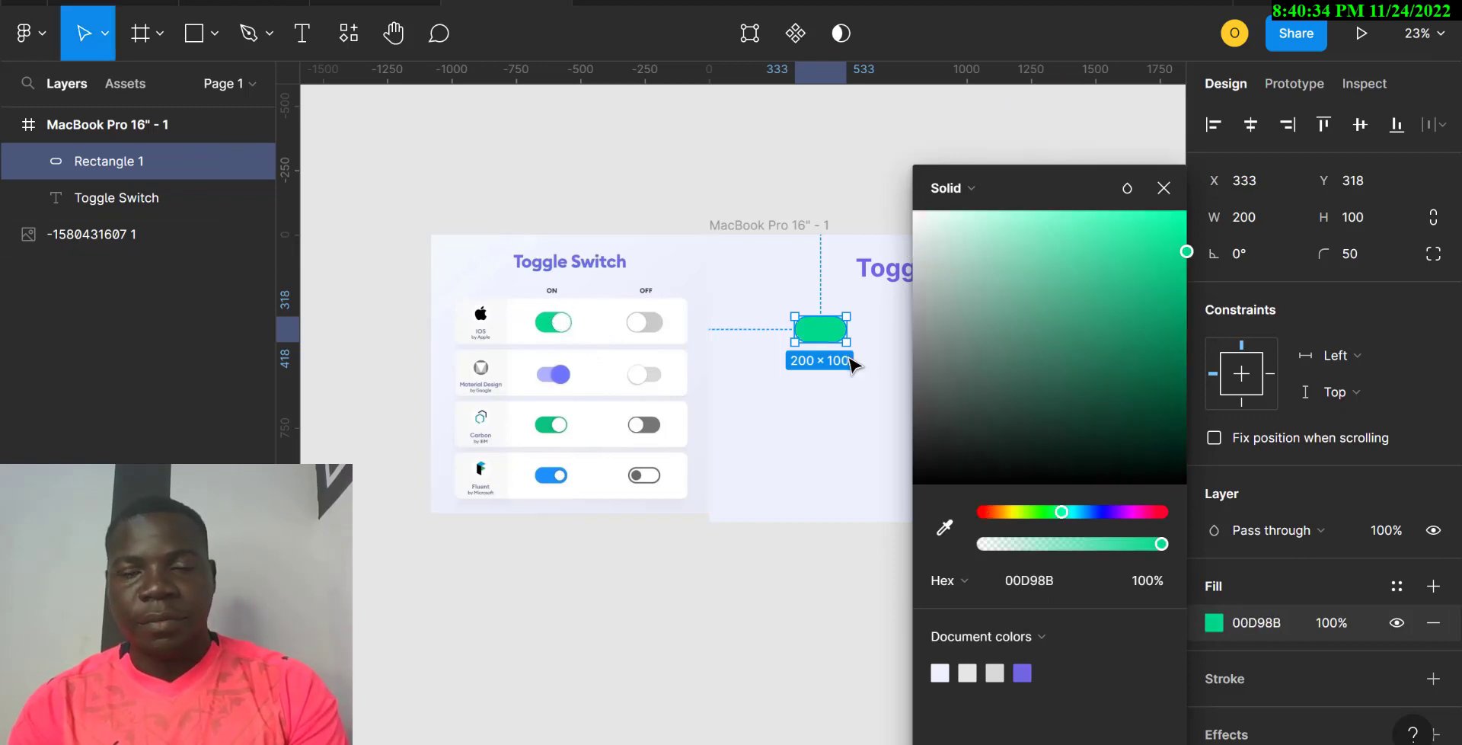
left_click(1163, 190)
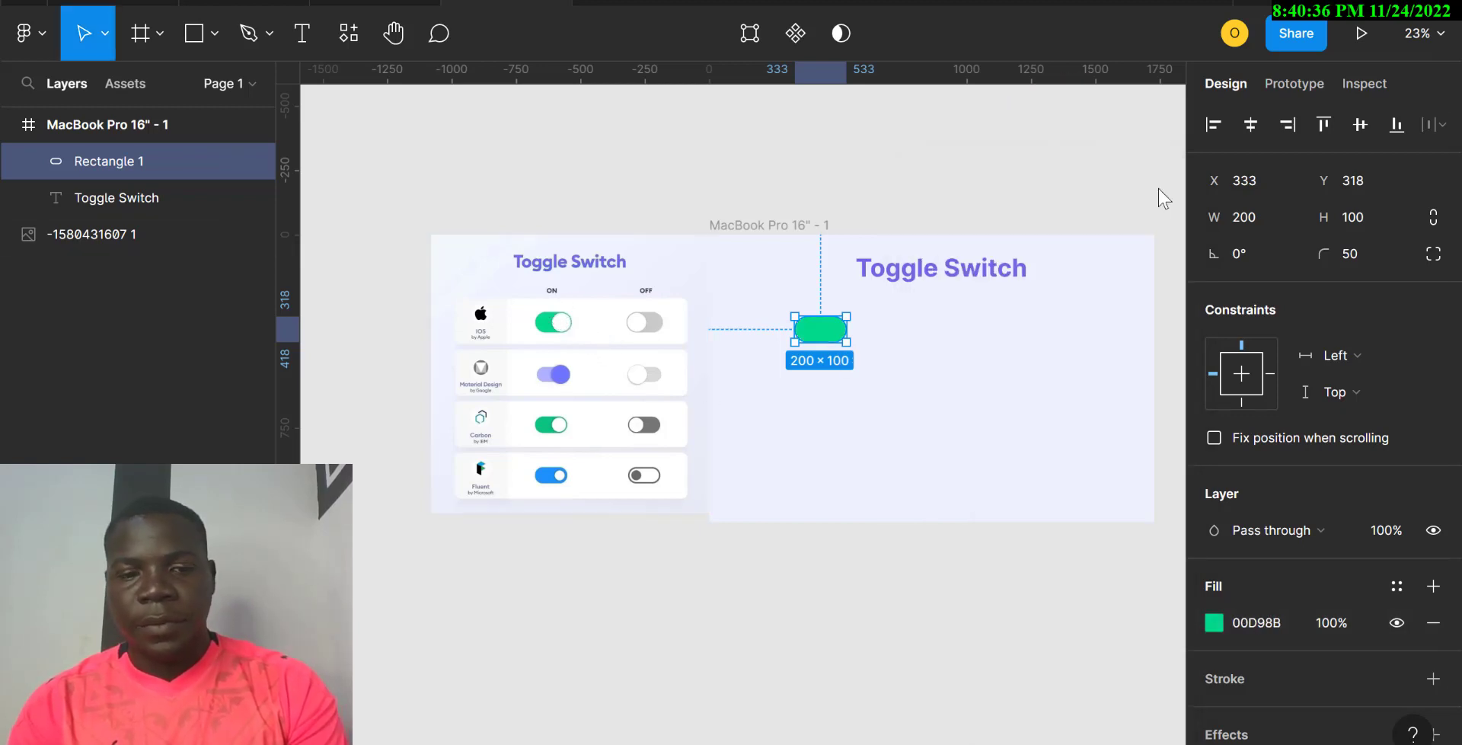
Step: Draw a small circle on the frame below the green pill
key("o")
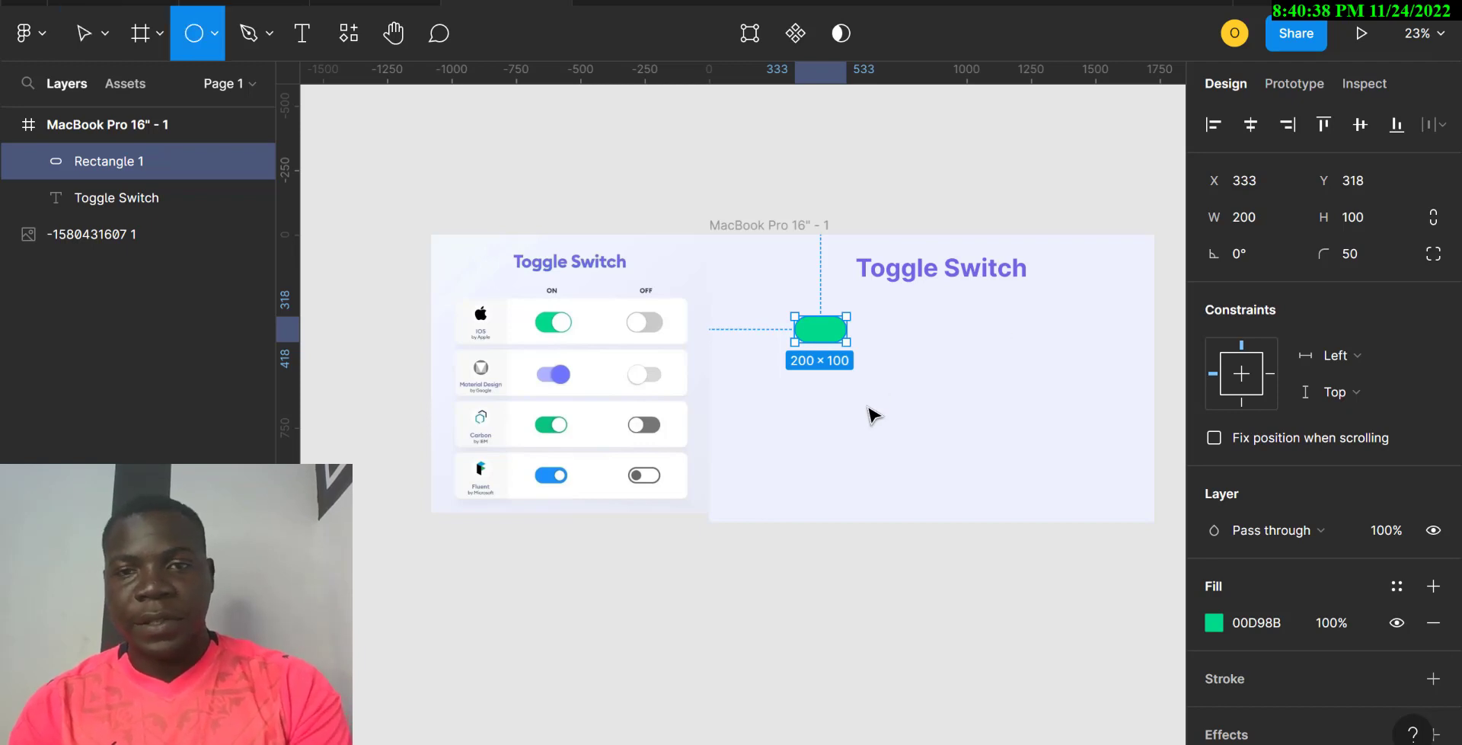
mouse_move(846, 405)
left_mouse_down()
mouse_move(899, 455)
mouse_move(868, 421)
left_mouse_up()
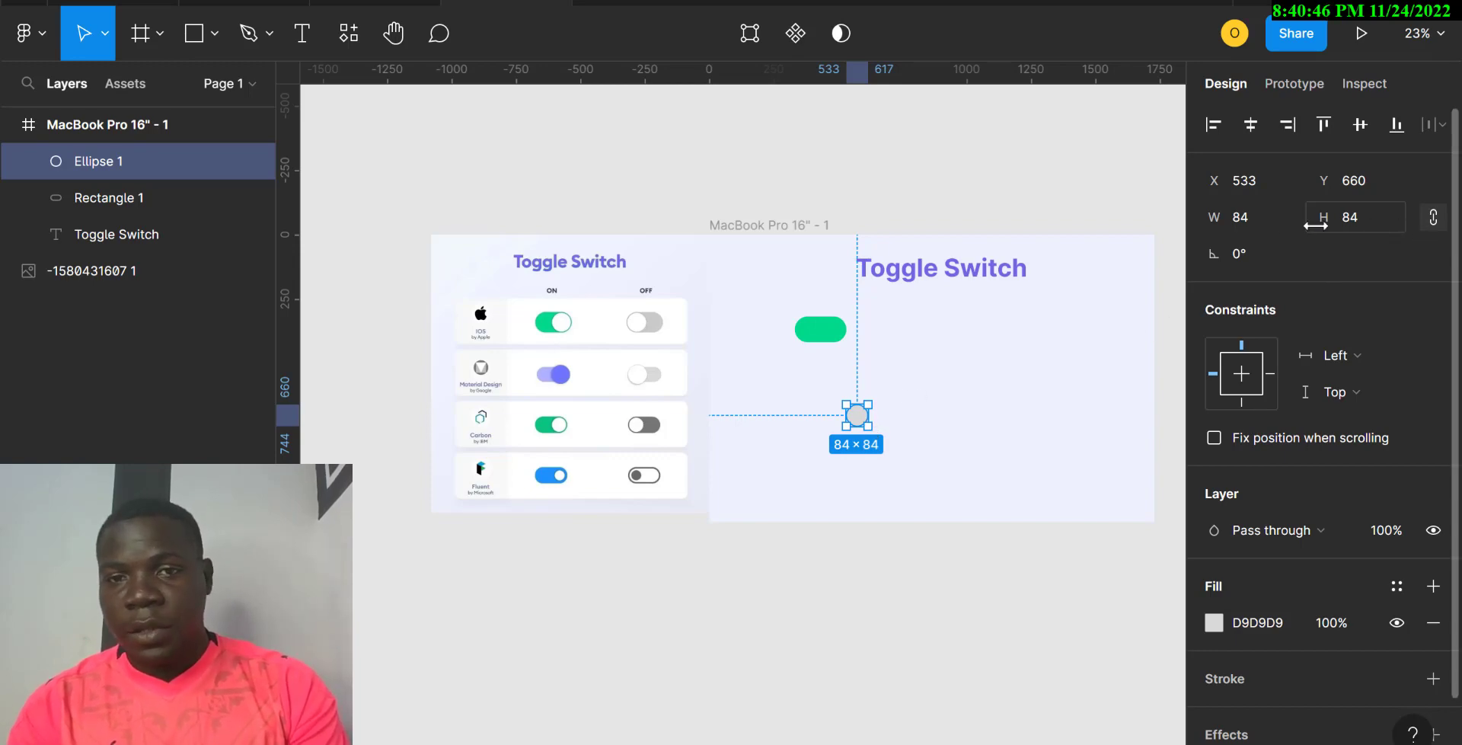
left_click(1240, 216)
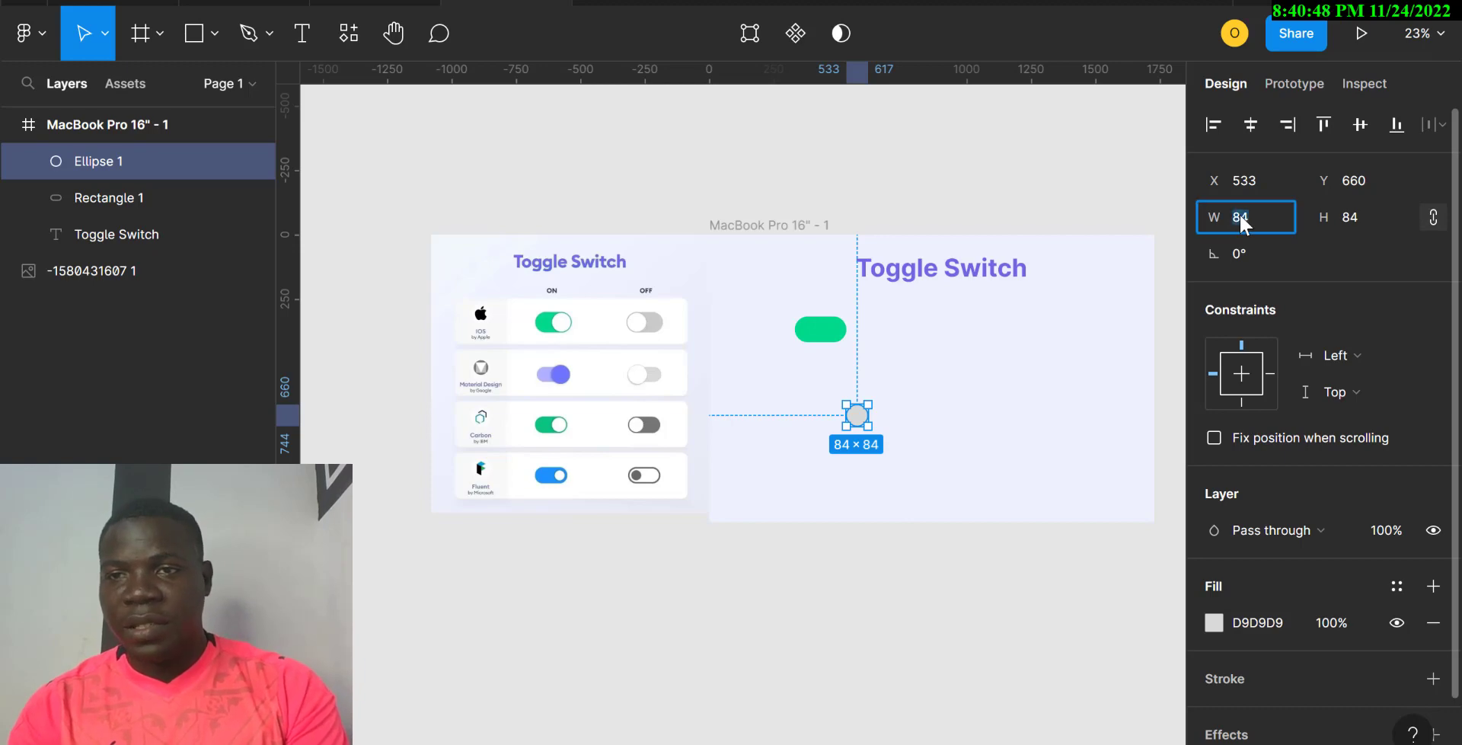
left_click(820, 329)
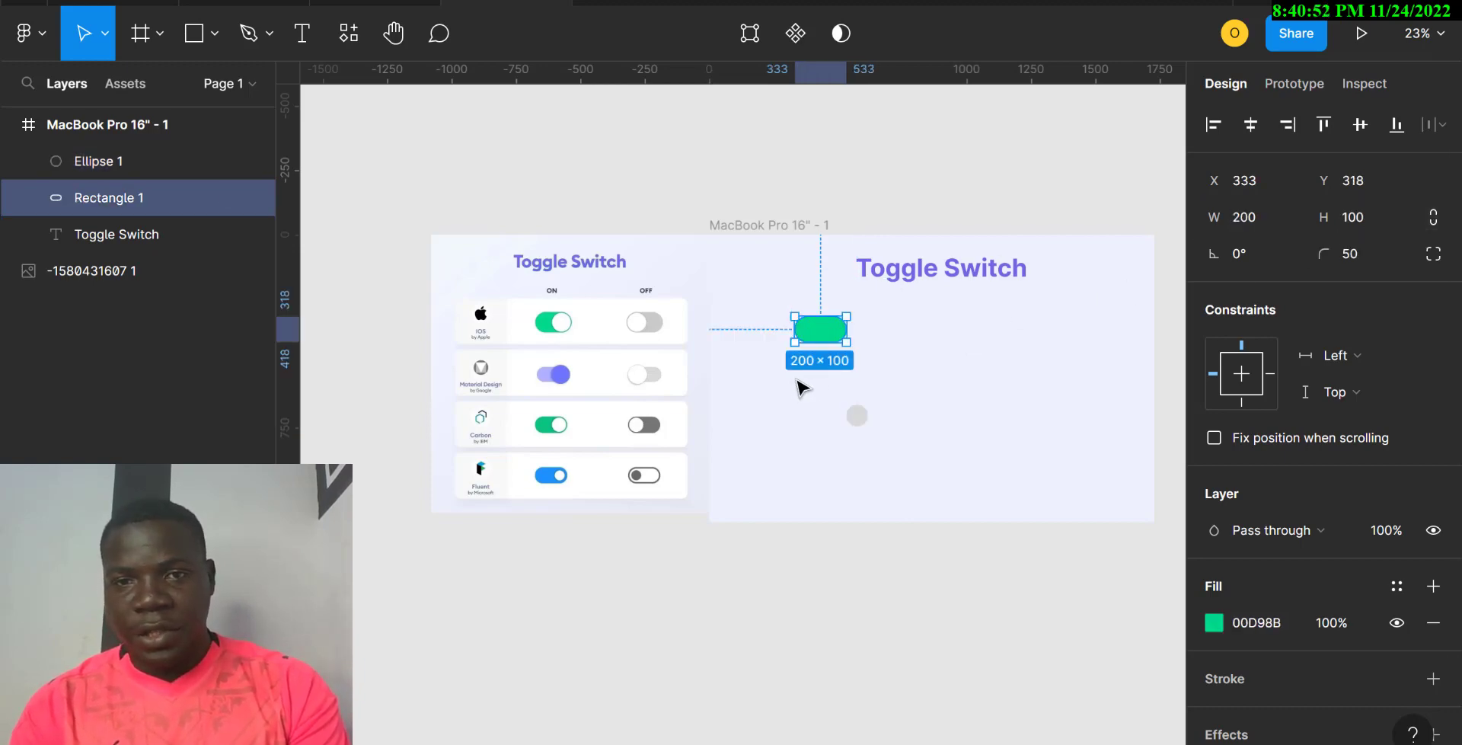
left_click(859, 416)
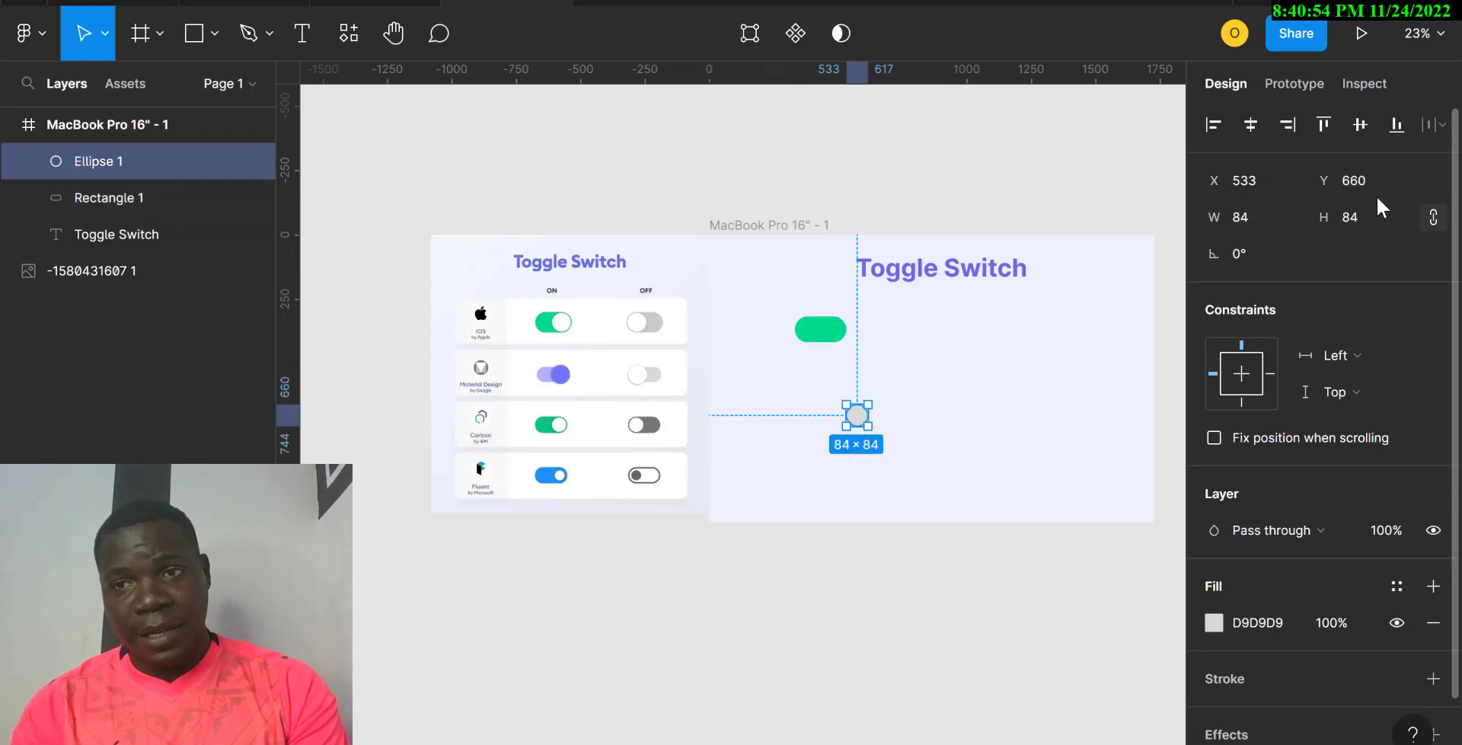
Step: Resize the circle to 95×95 and move it onto the pill's right end
left_click(1251, 218)
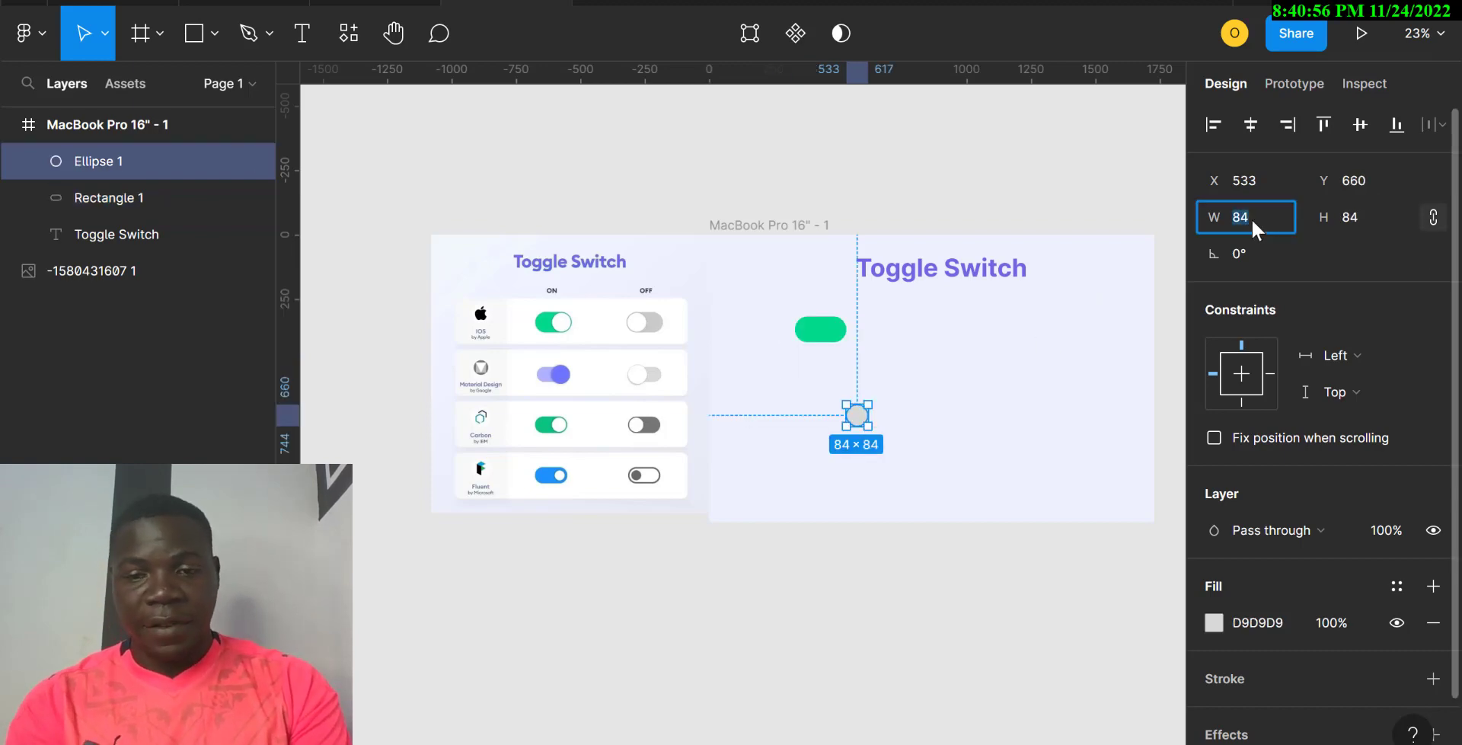
type("95")
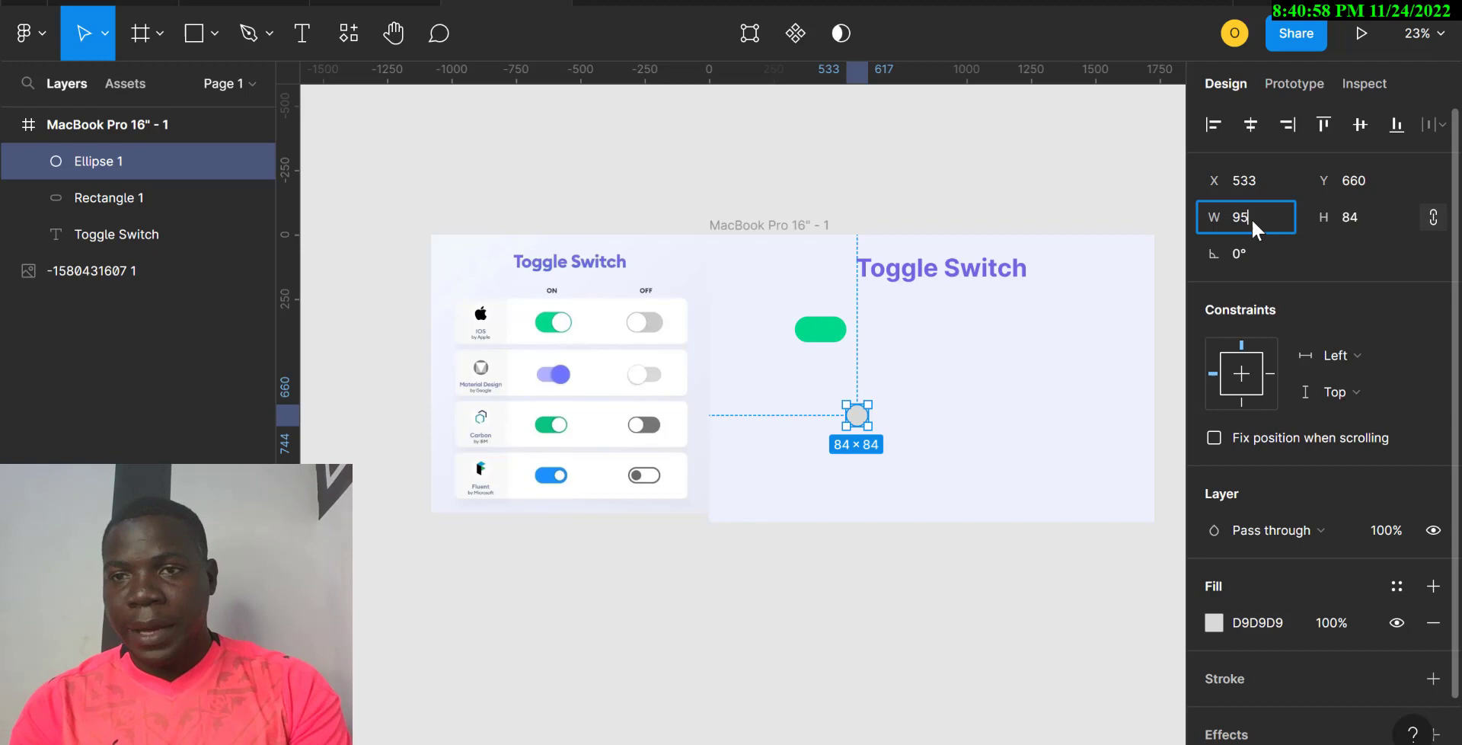
left_click(1353, 221)
type("95")
key("Return")
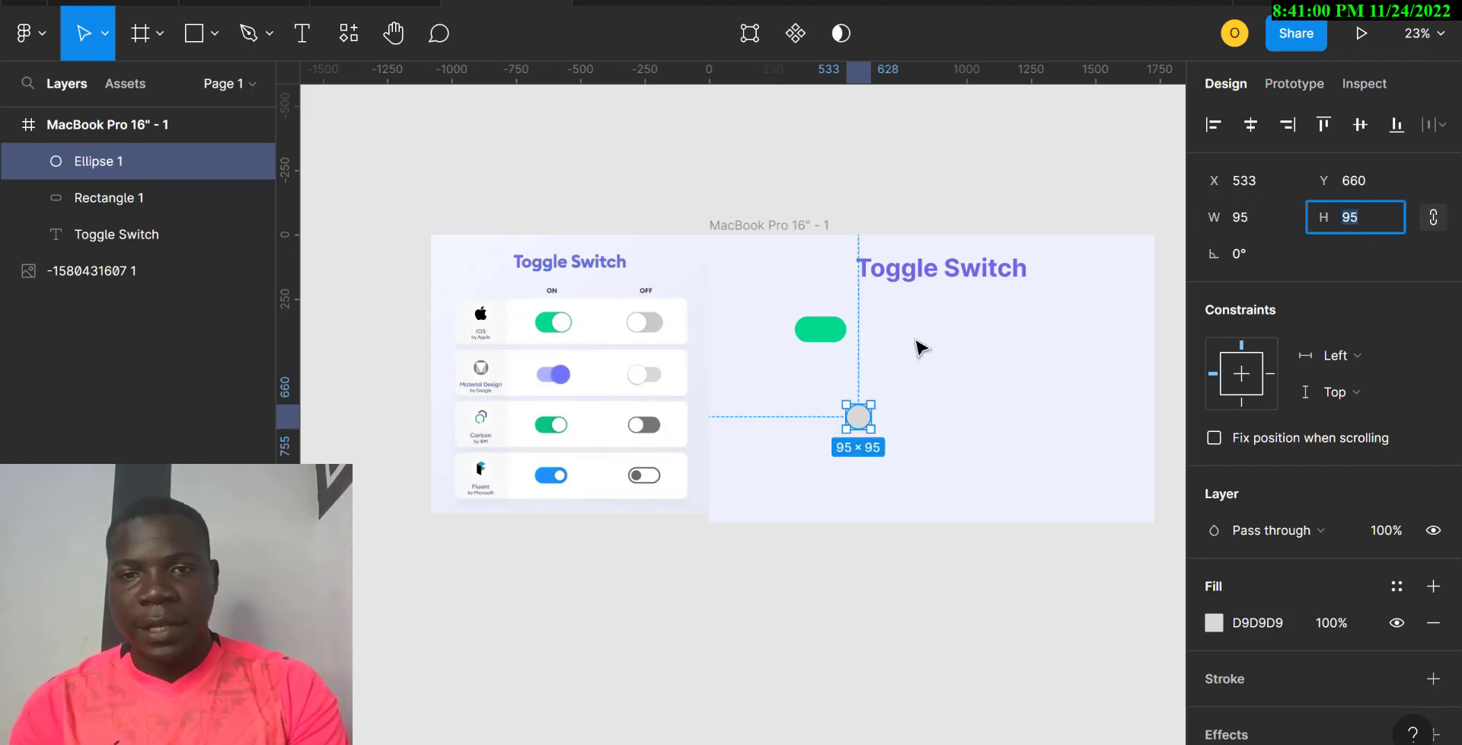
left_click_drag(858, 416, 834, 333)
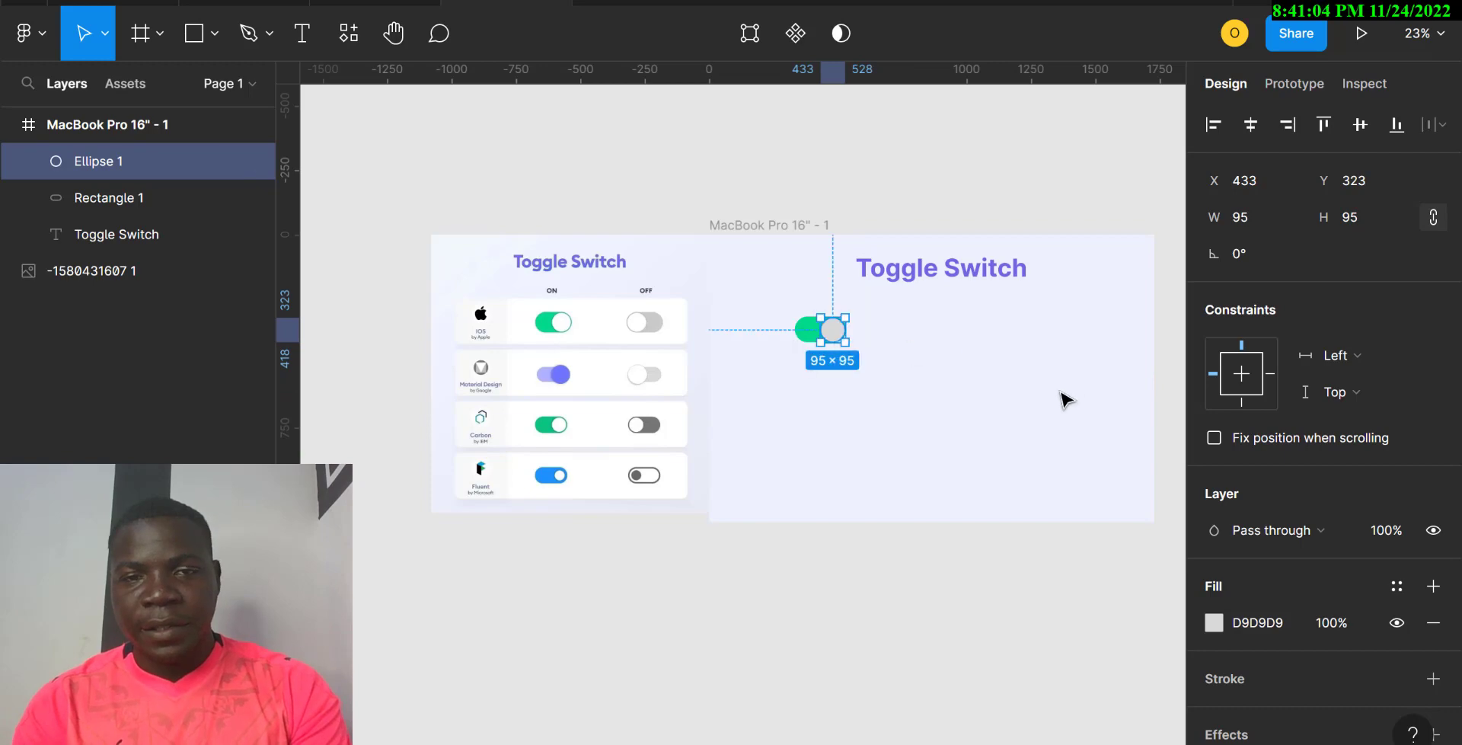
Step: Eyedrop the reference knob's white FFFFFF onto the circle and zoom in
key("i")
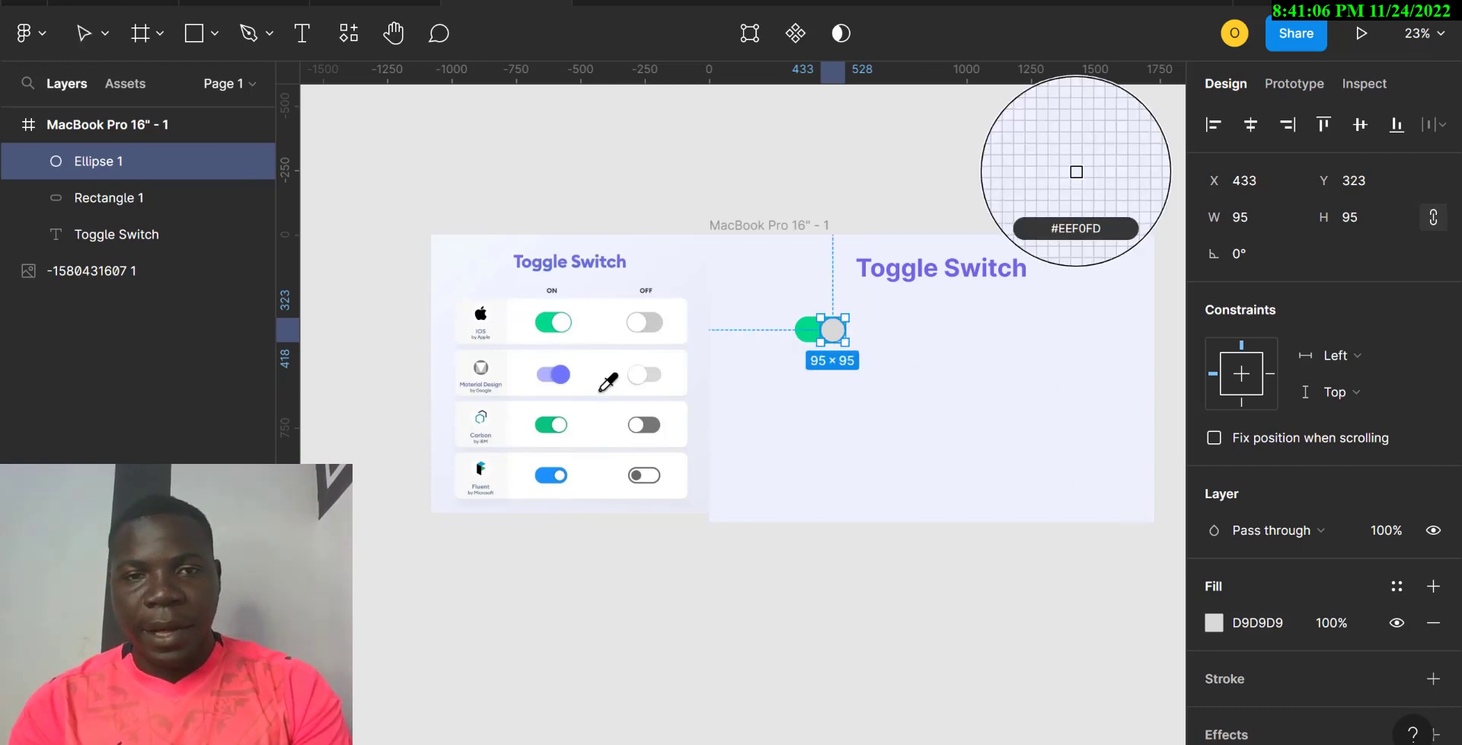
left_click(560, 320)
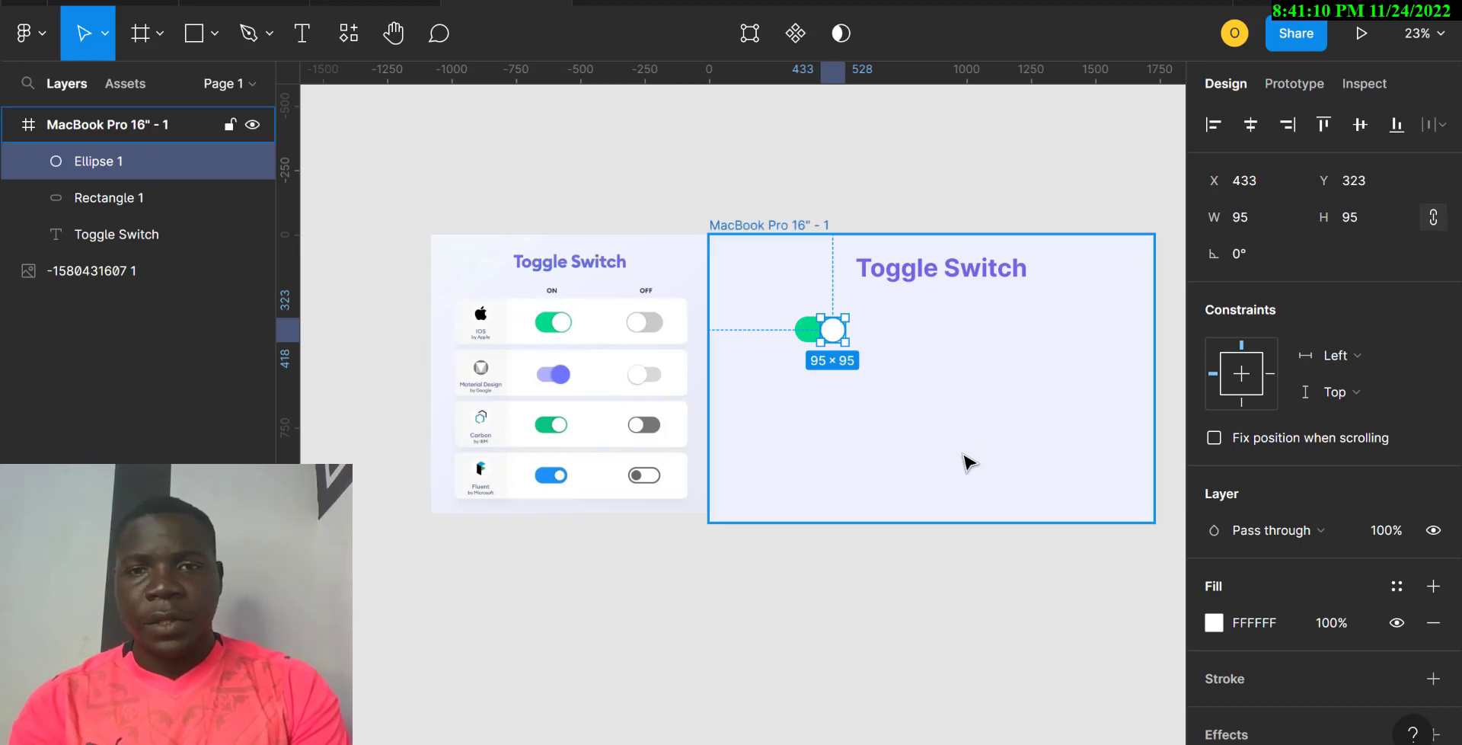
key("ctrl+plus")
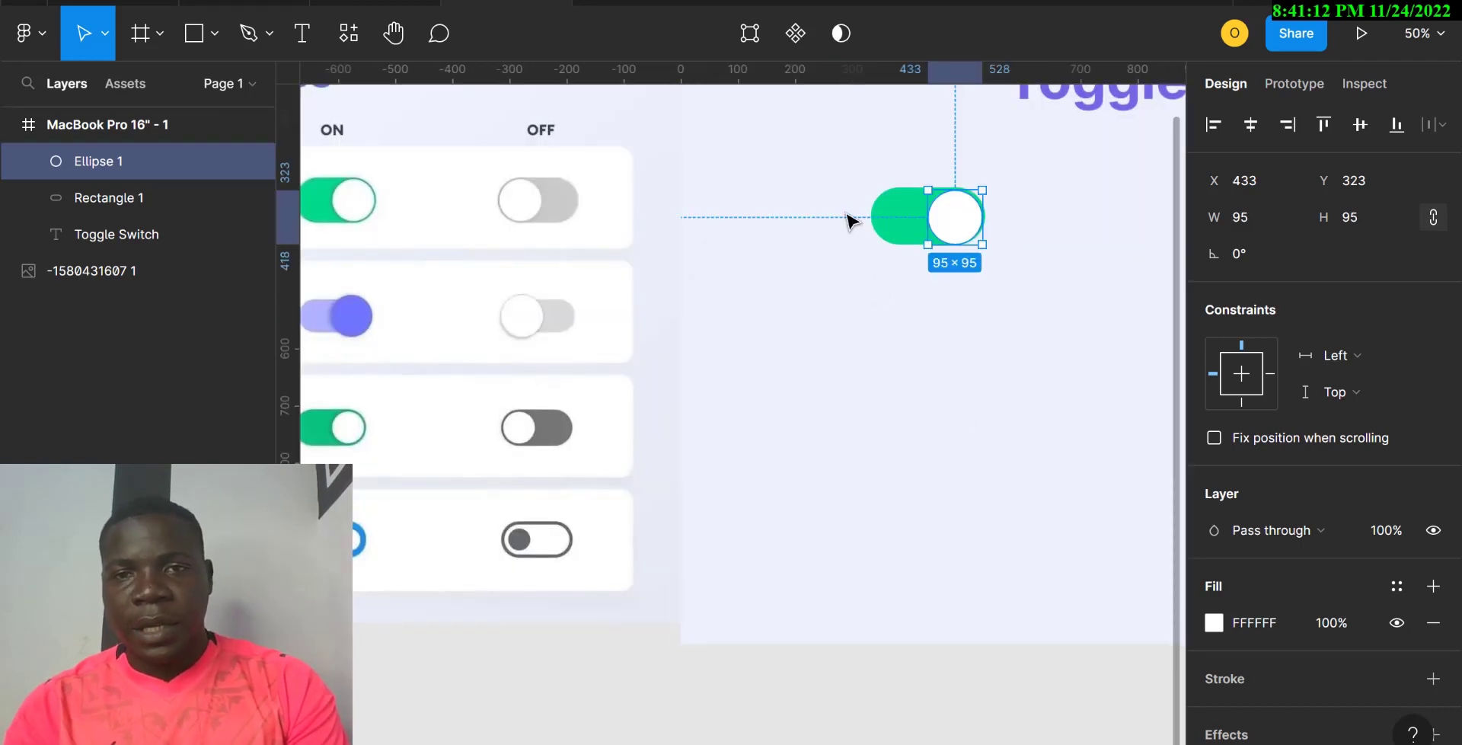
Step: Change the white knob's size to 92 px
left_click(887, 222)
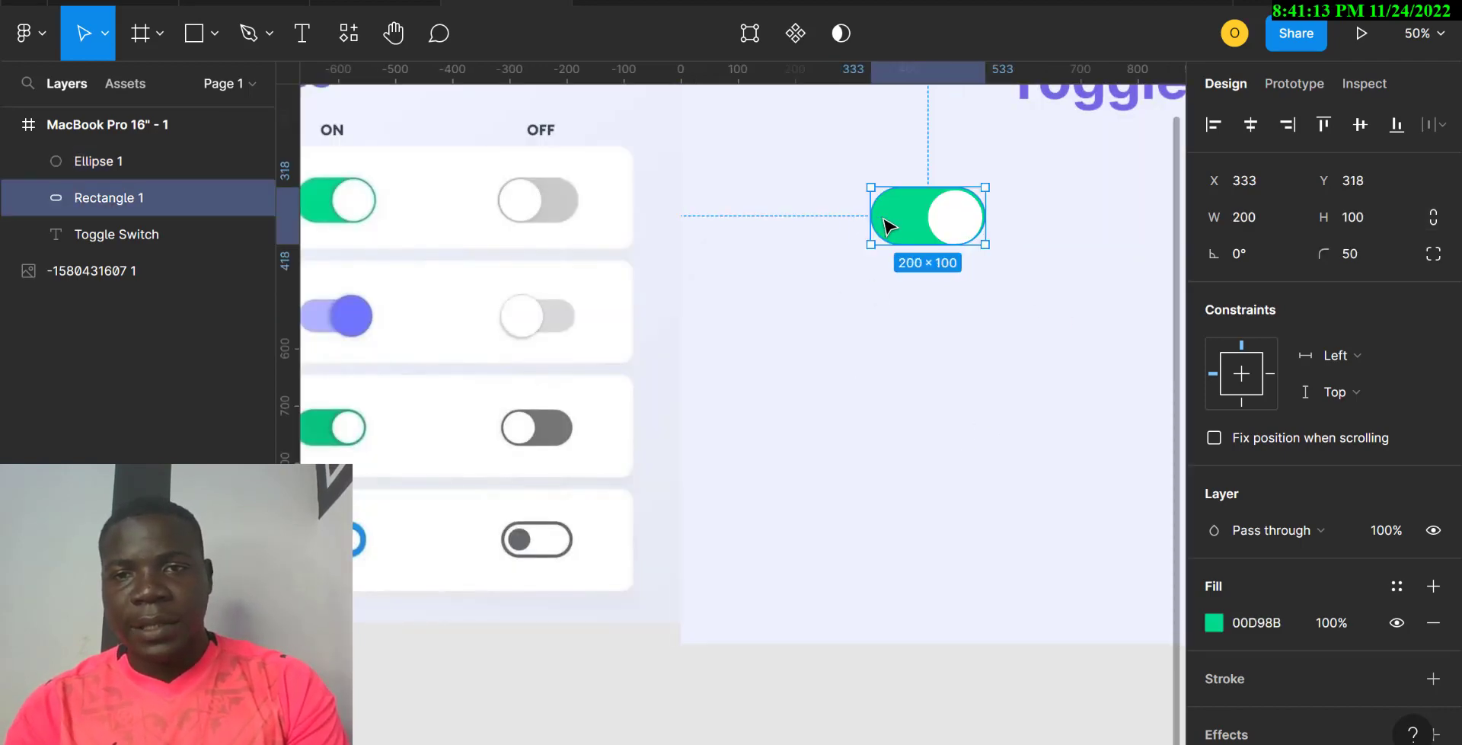
left_click(967, 223, "shift")
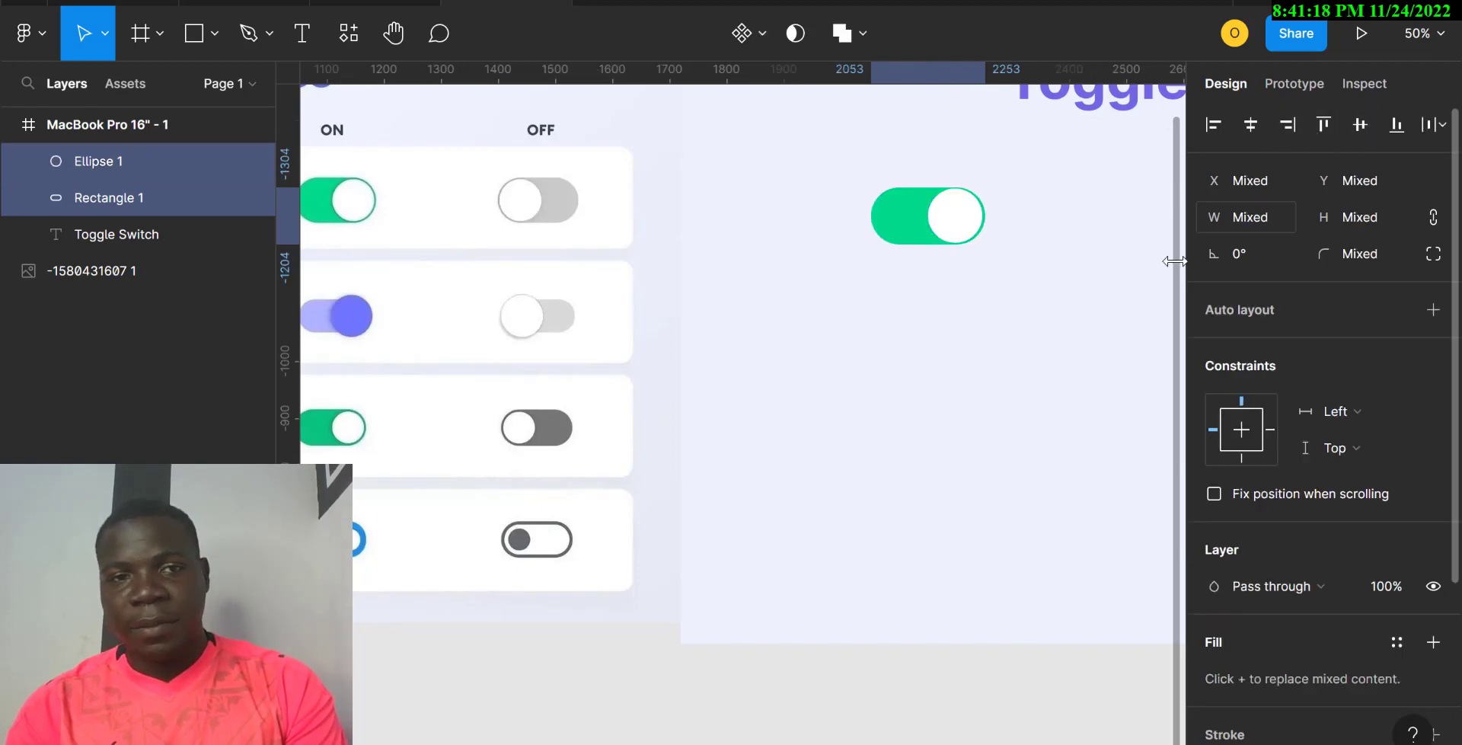
left_click(978, 395)
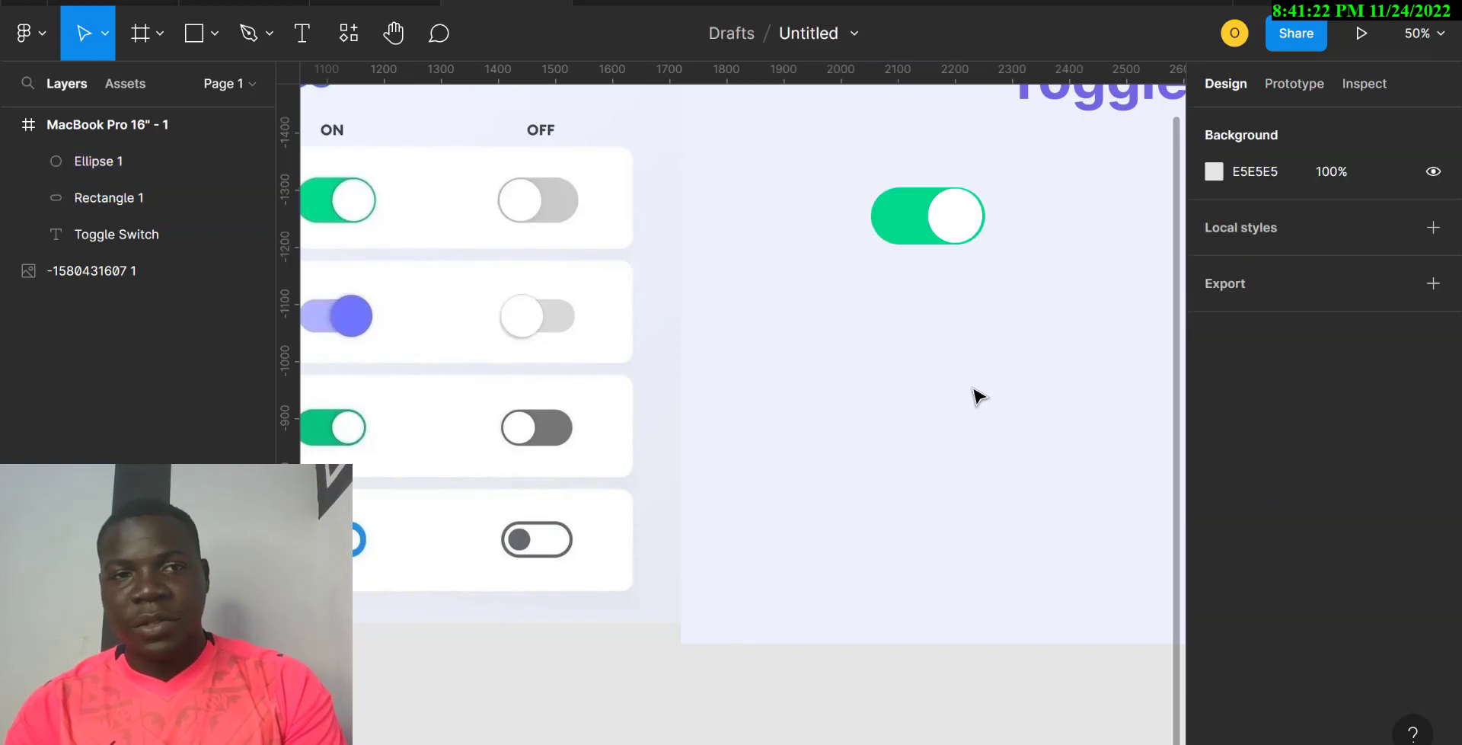
left_click(971, 219)
left_click(1360, 217)
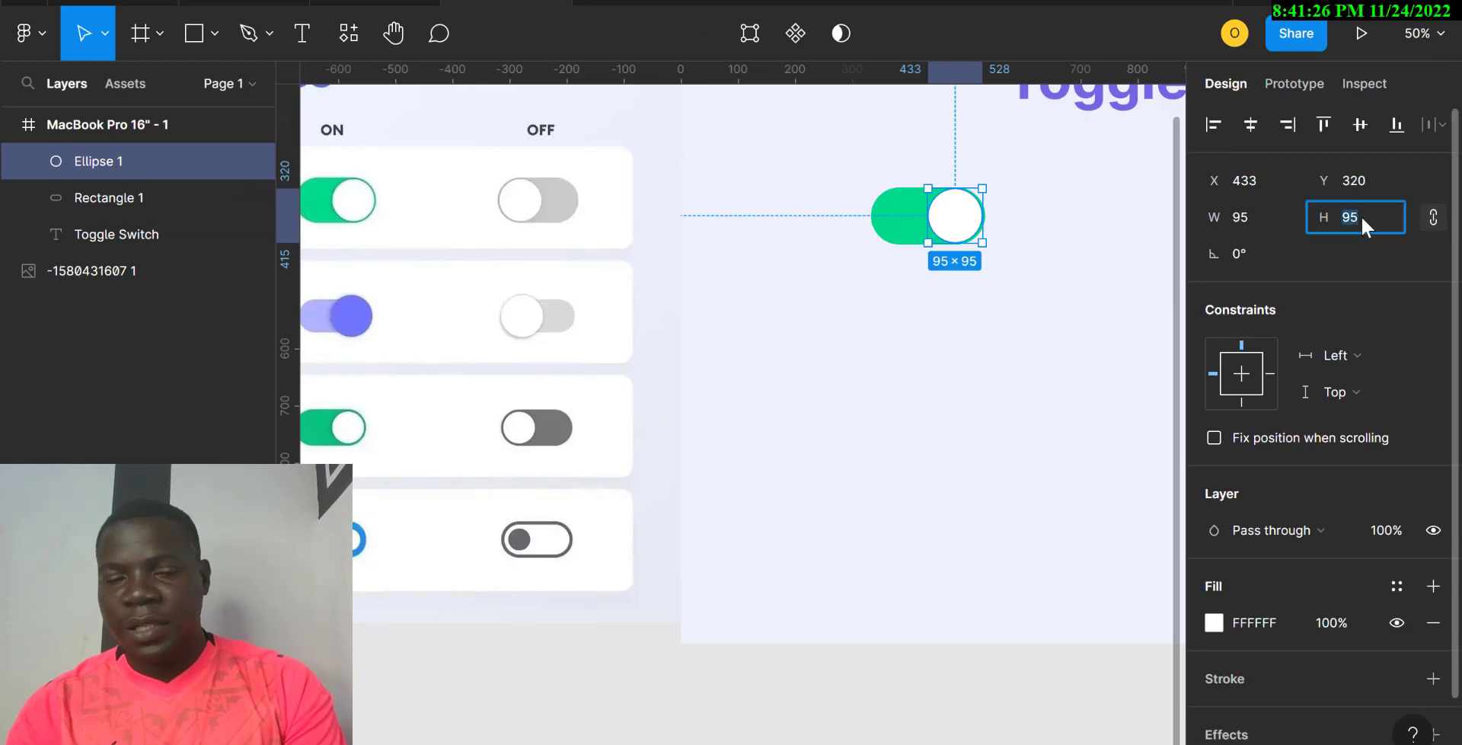
type("92")
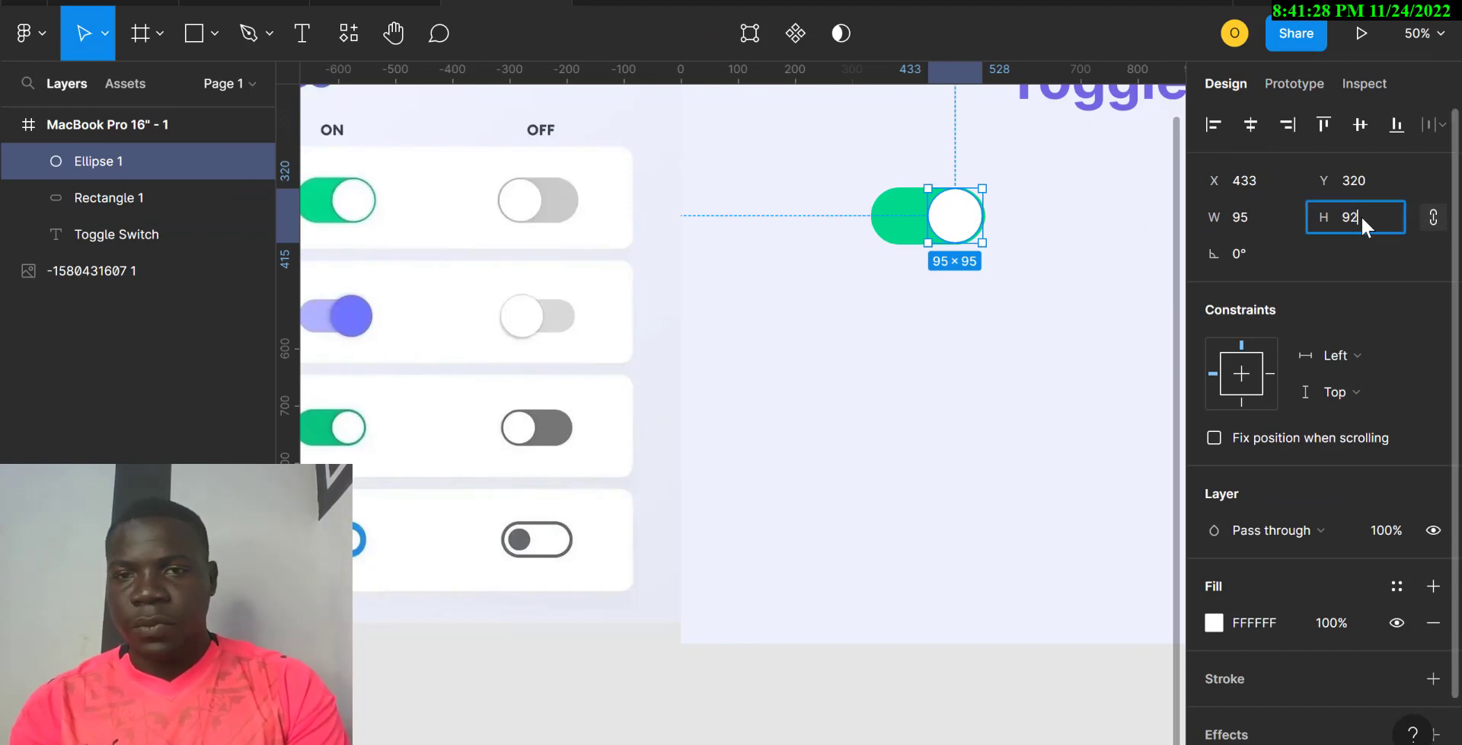
key("Return")
Step: Align the knob vertically centred on the pill, nudge it right, and reselect the toggle
left_click_drag(1029, 231, 930, 220)
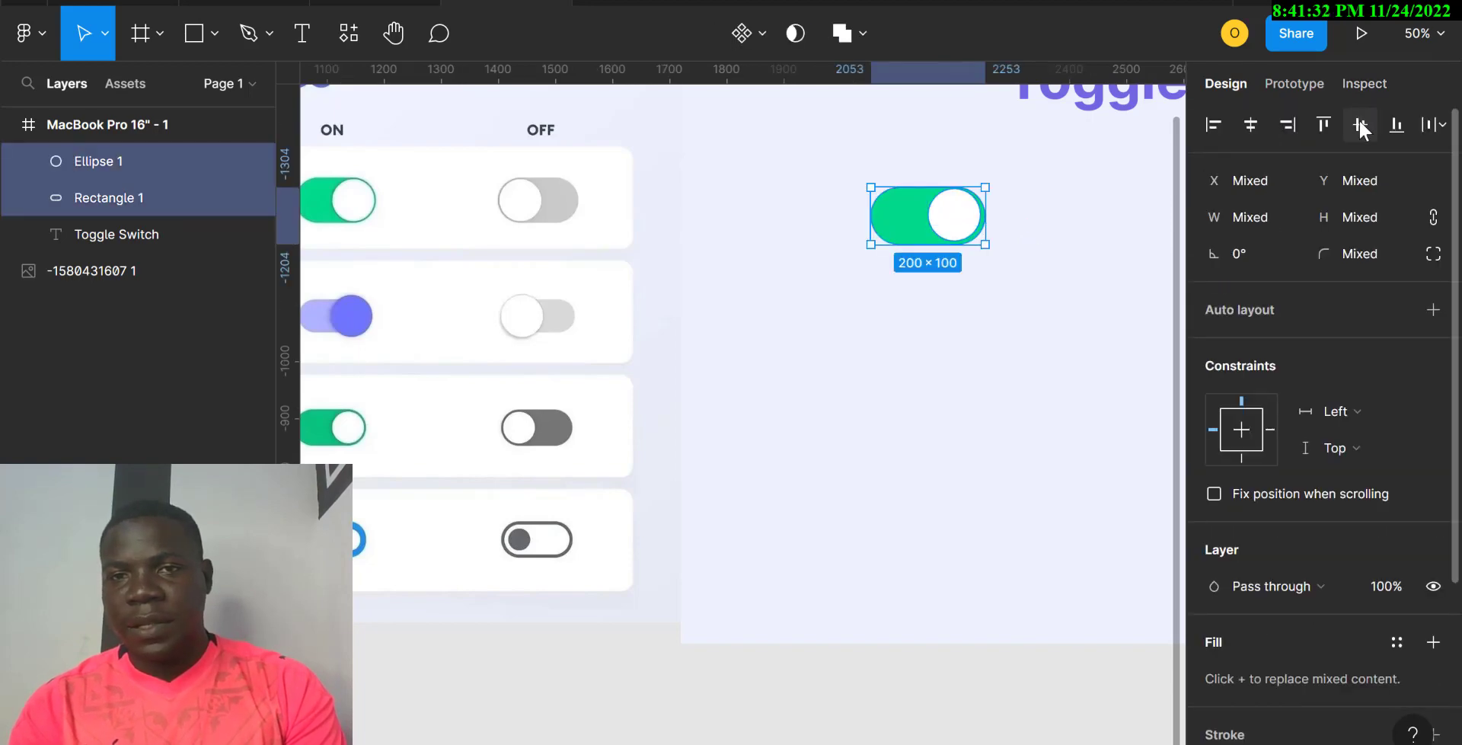
left_click(1361, 125)
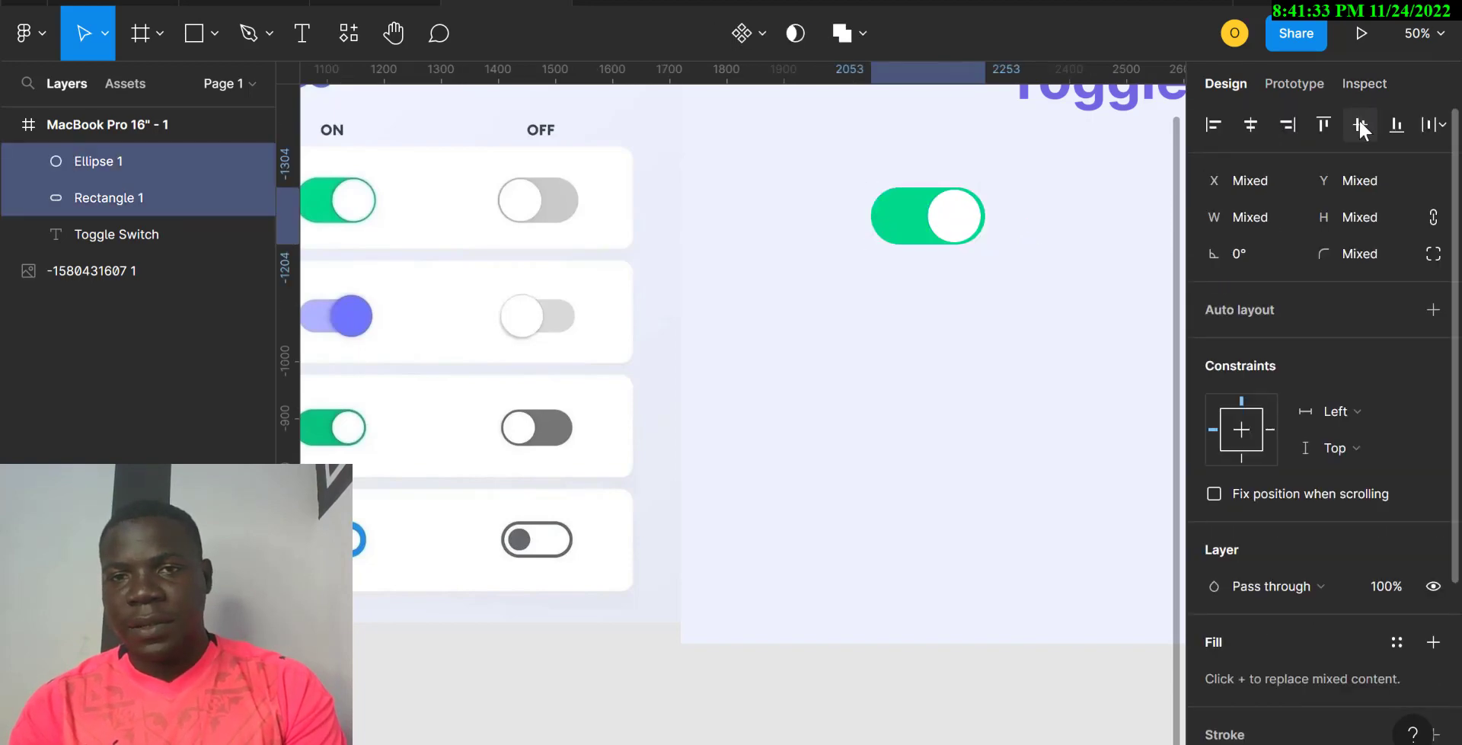
left_click(956, 229)
left_click_drag(957, 228, 958, 228)
left_click(1085, 287)
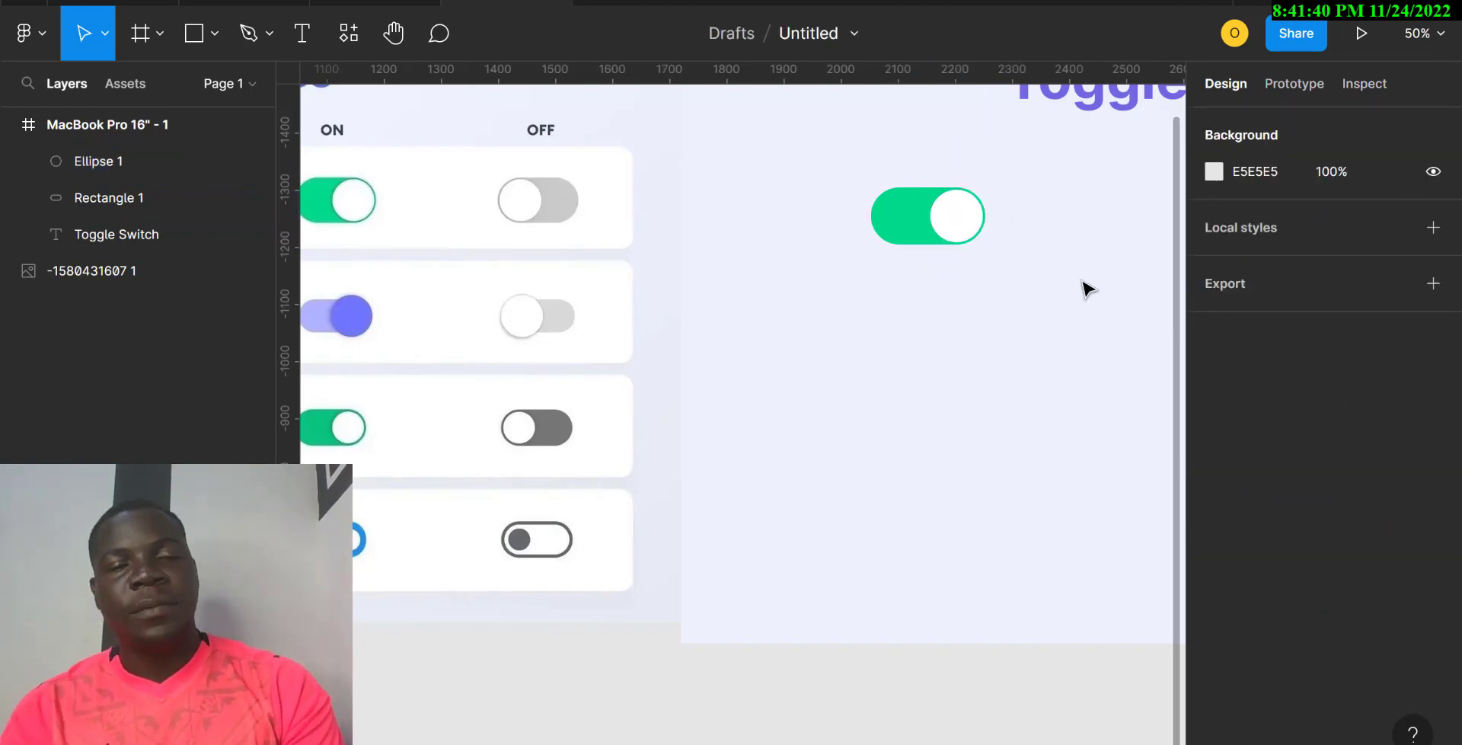
left_click_drag(829, 167, 1002, 261)
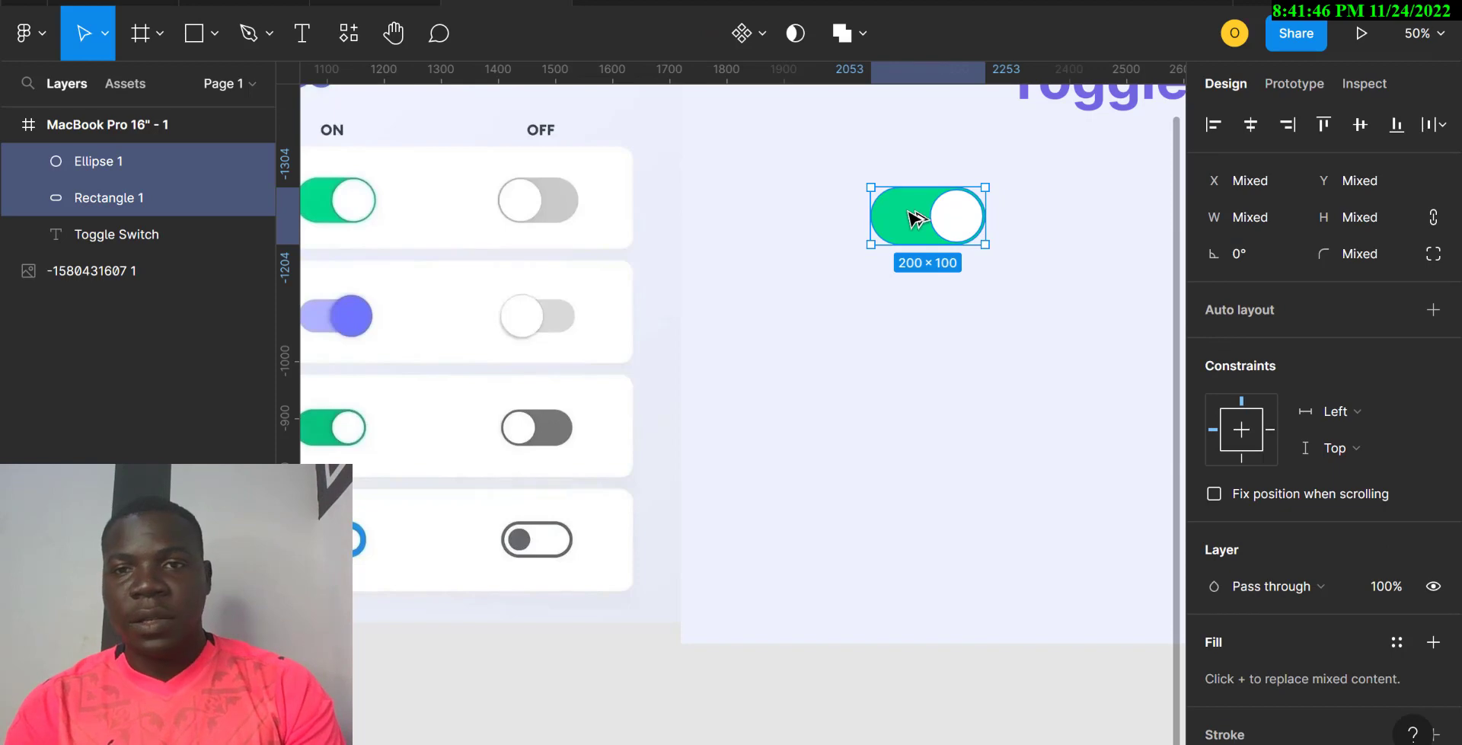
Step: Duplicate the toggle to the right and move the copy's knob to the left end
left_click_drag(918, 219, 1113, 235, "alt")
left_click(1102, 310)
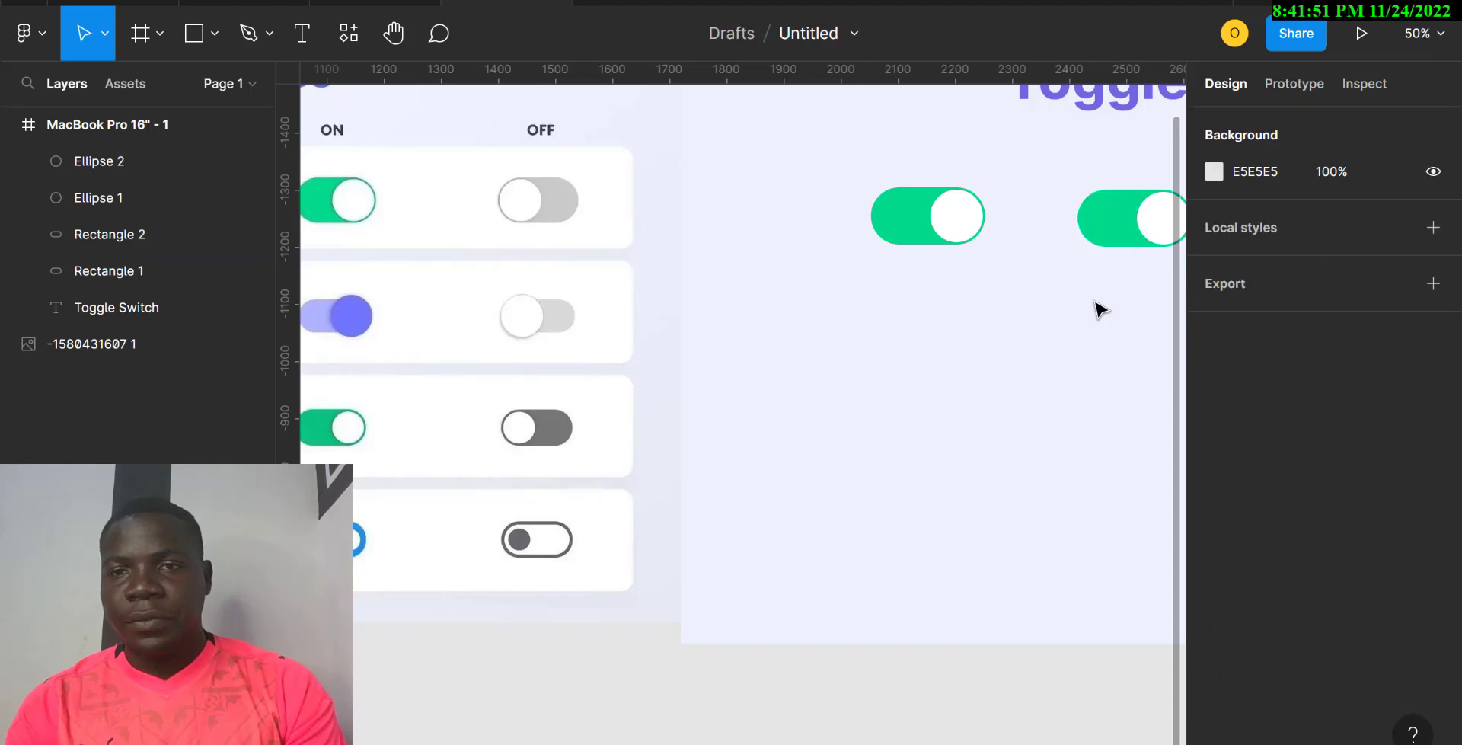
left_click(1165, 221)
left_click_drag(1166, 223, 1112, 220)
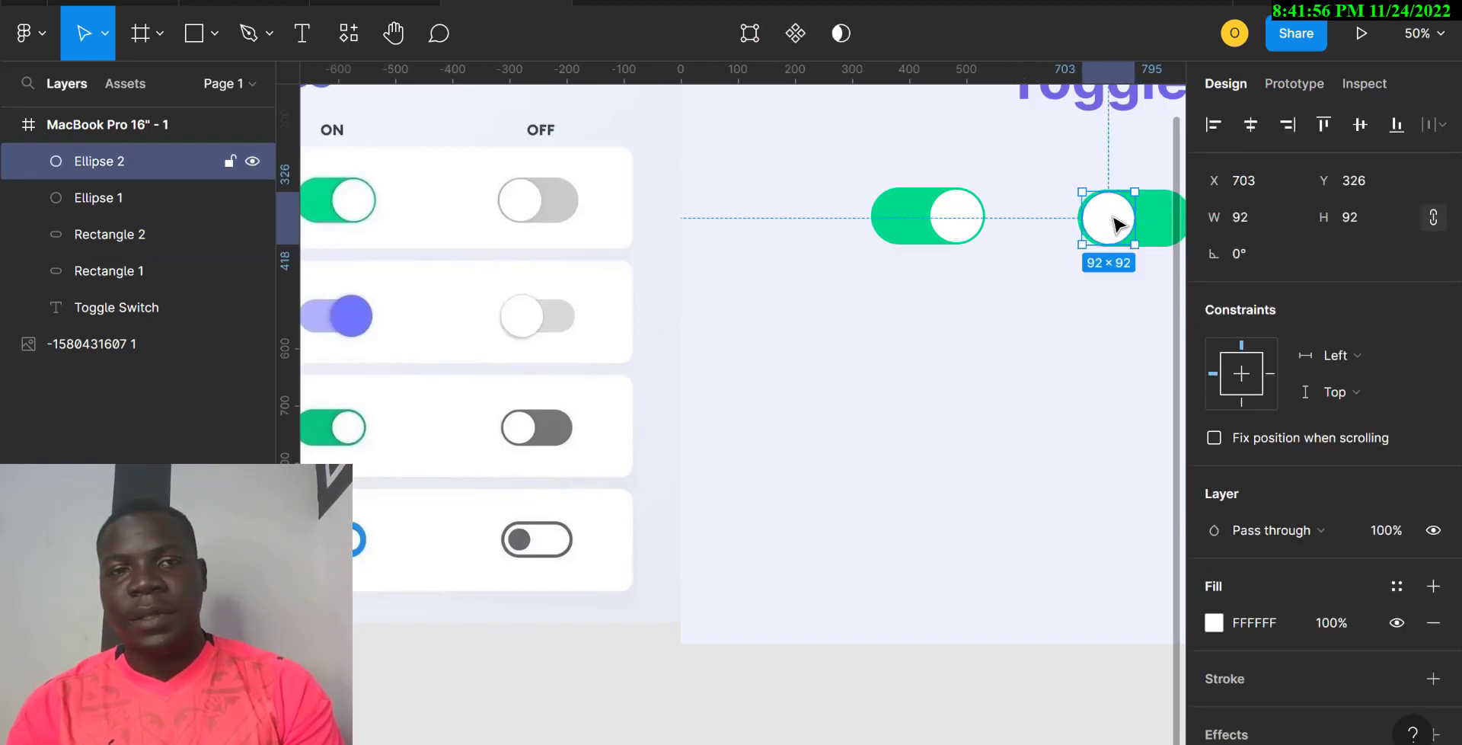
Step: Colour the copy's pill the OFF reference grey C9C9C9, then select both toggles
left_click(1163, 225)
key("i")
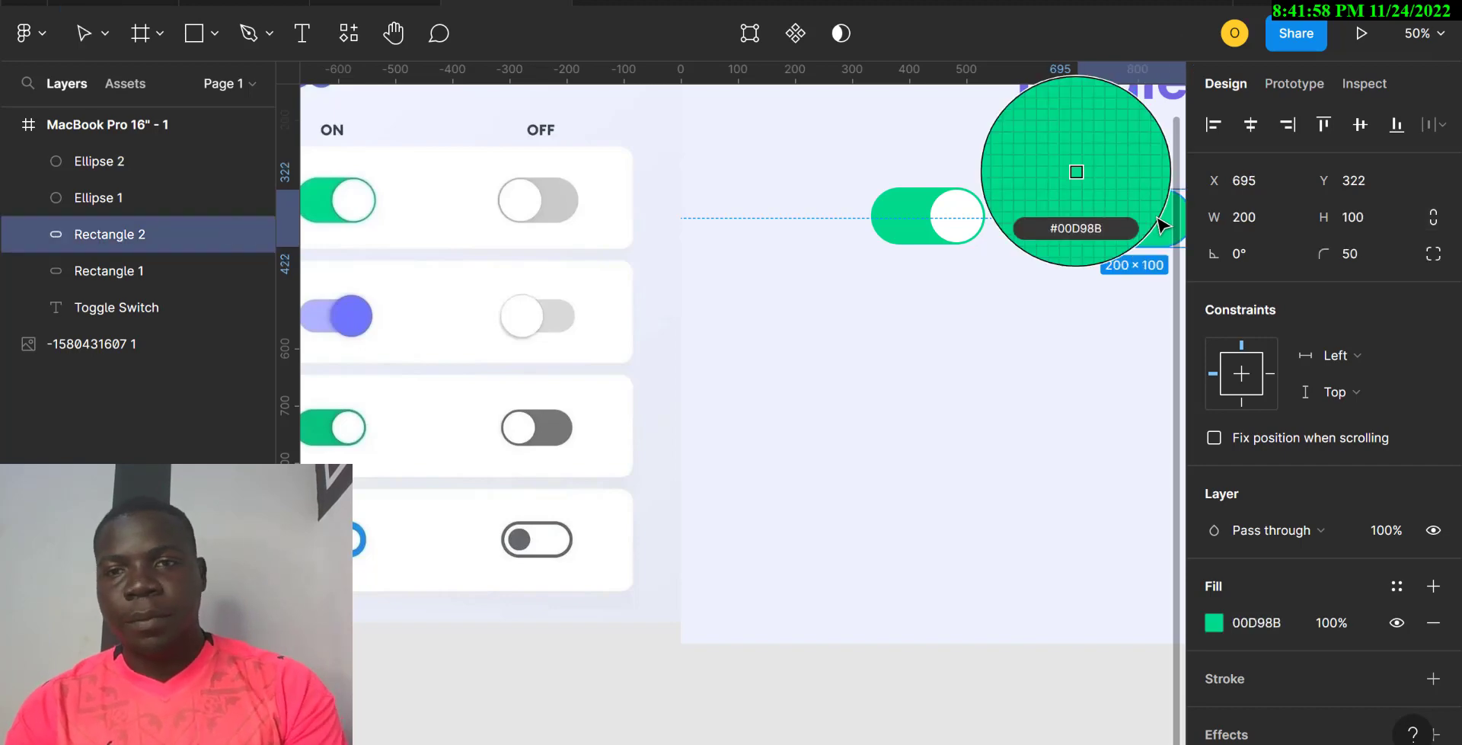
left_click(565, 201)
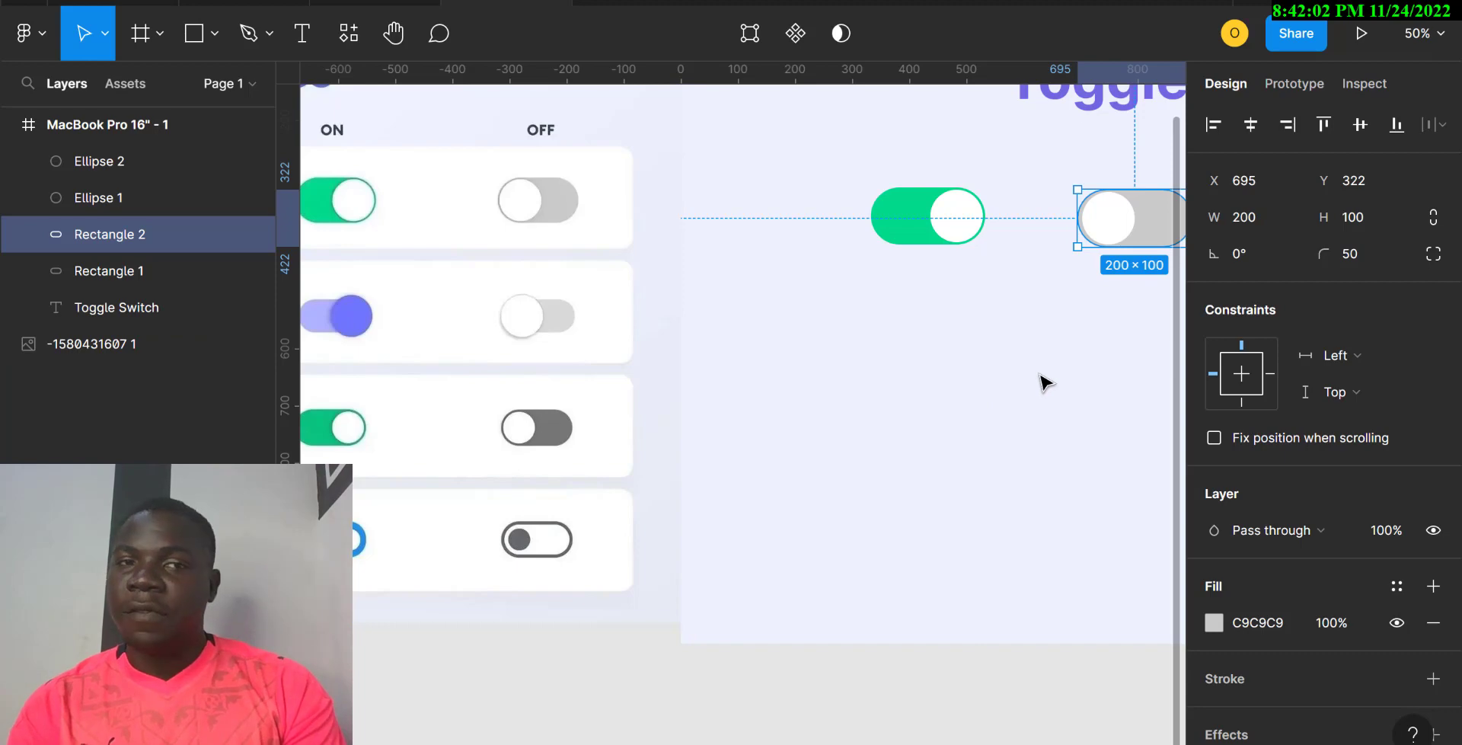
scroll(1046, 382, "down", 1)
left_click(833, 251)
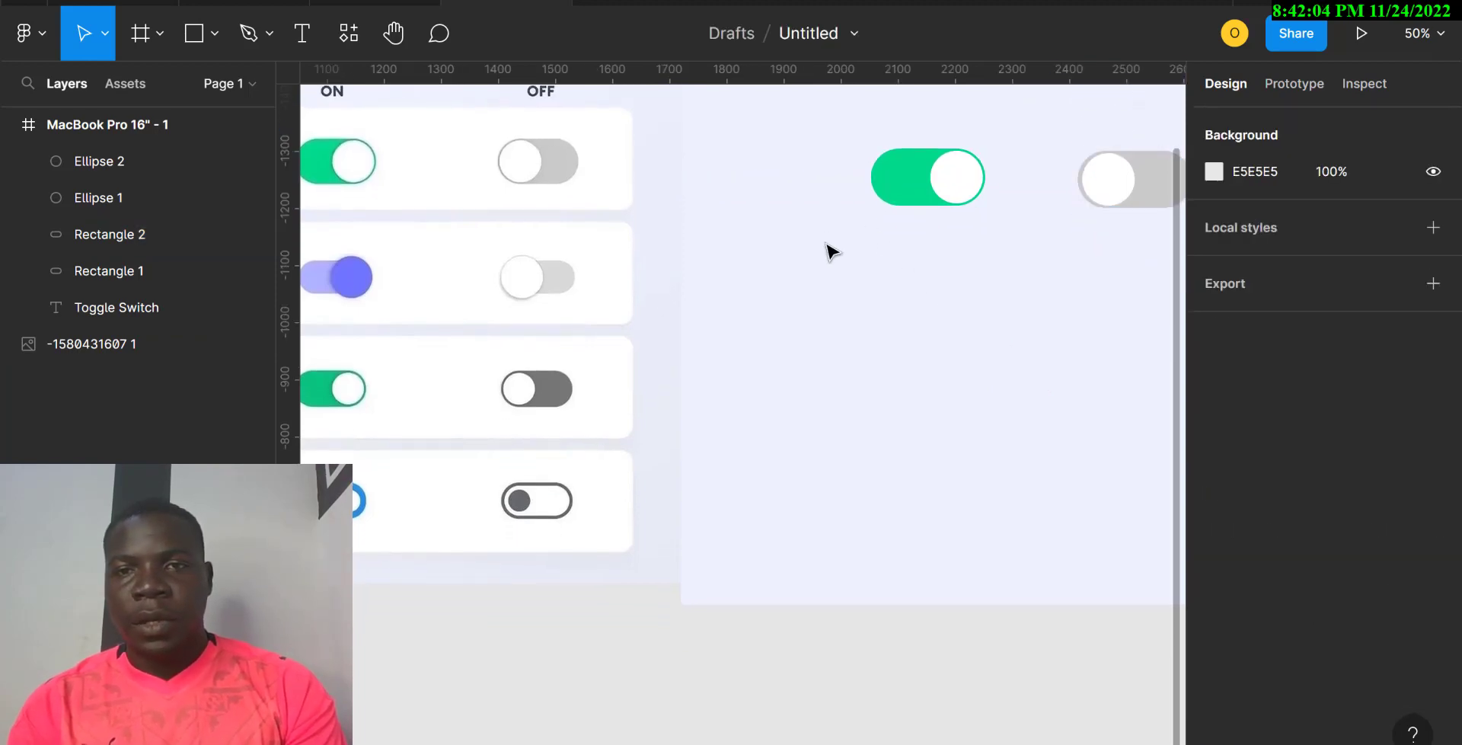
left_click_drag(826, 242, 1113, 280)
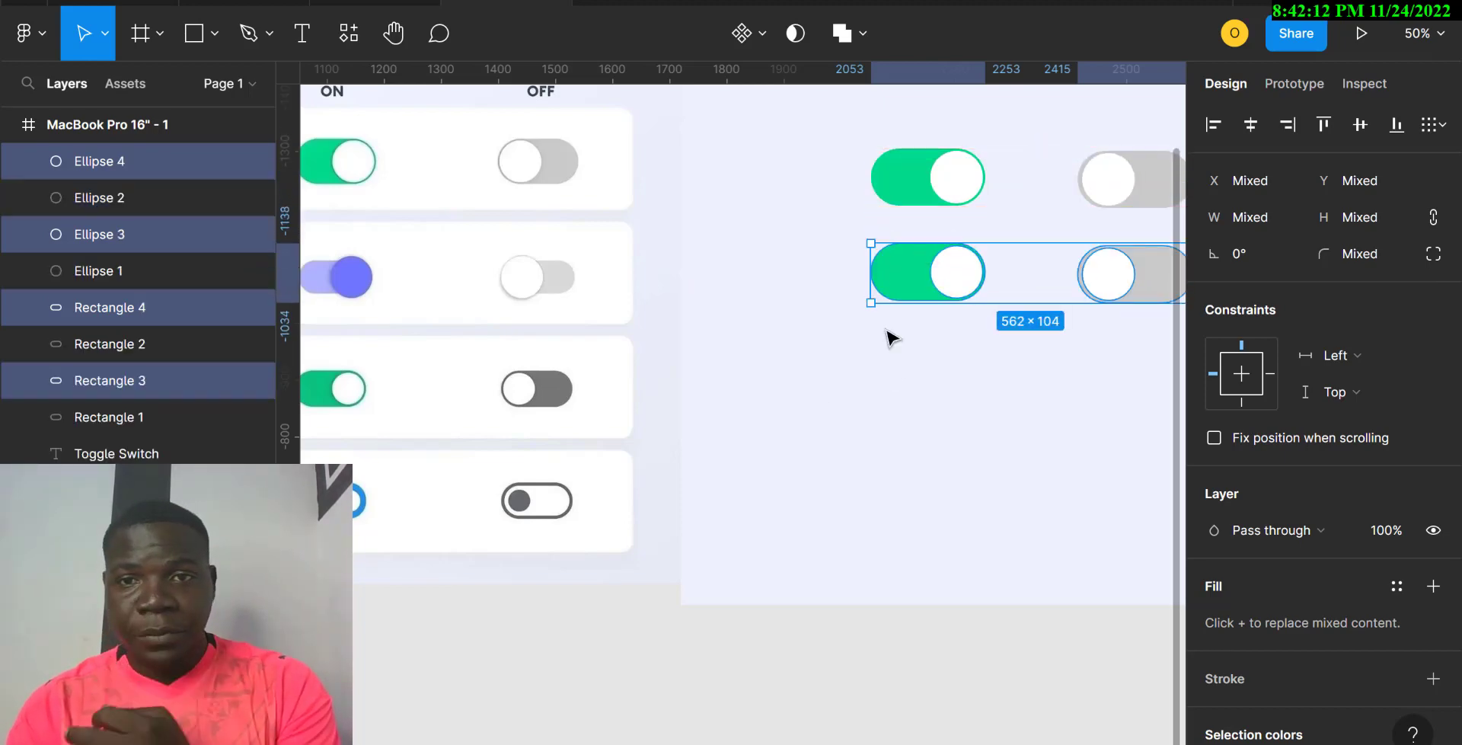
Step: Shrink the lower green pill's height to 60, then 70, and centre it behind its knob
left_click(922, 382)
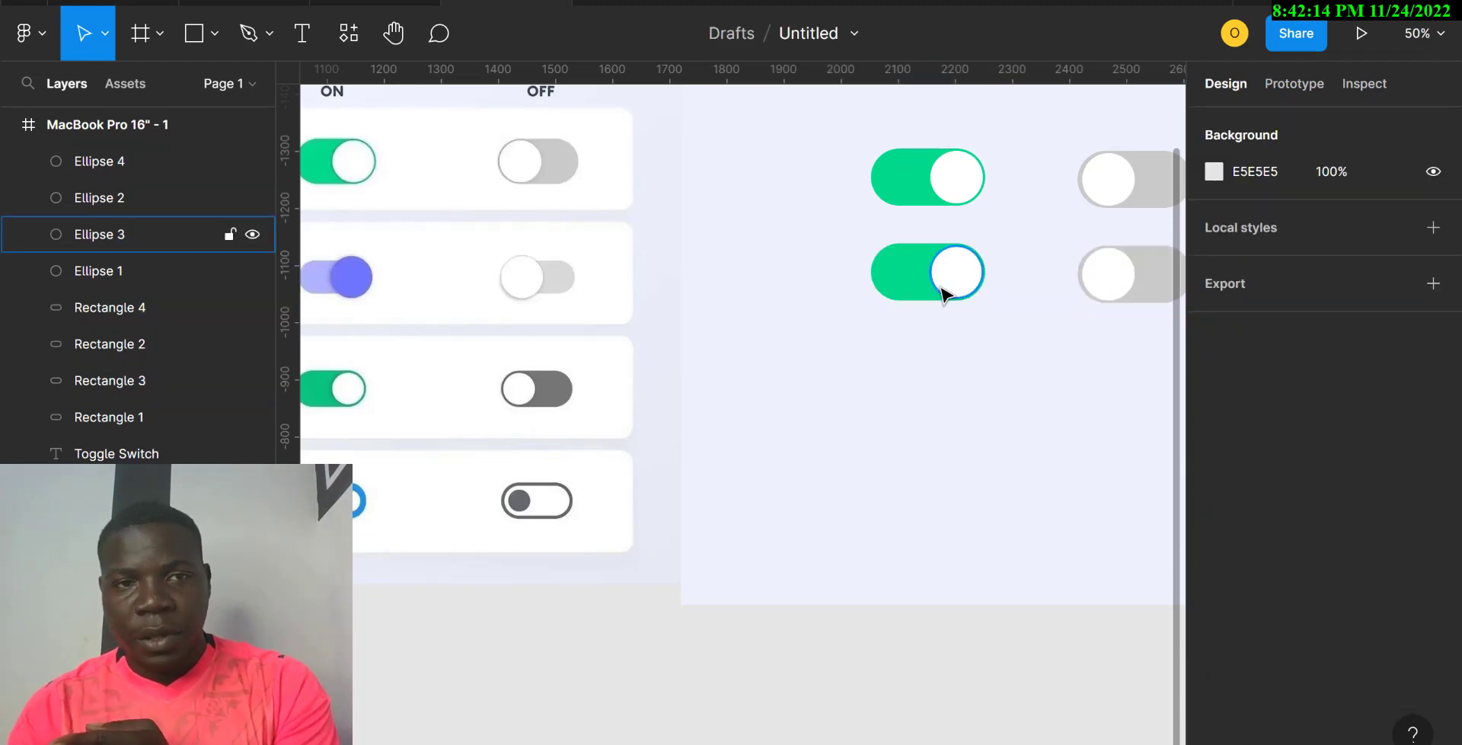
left_click(910, 288)
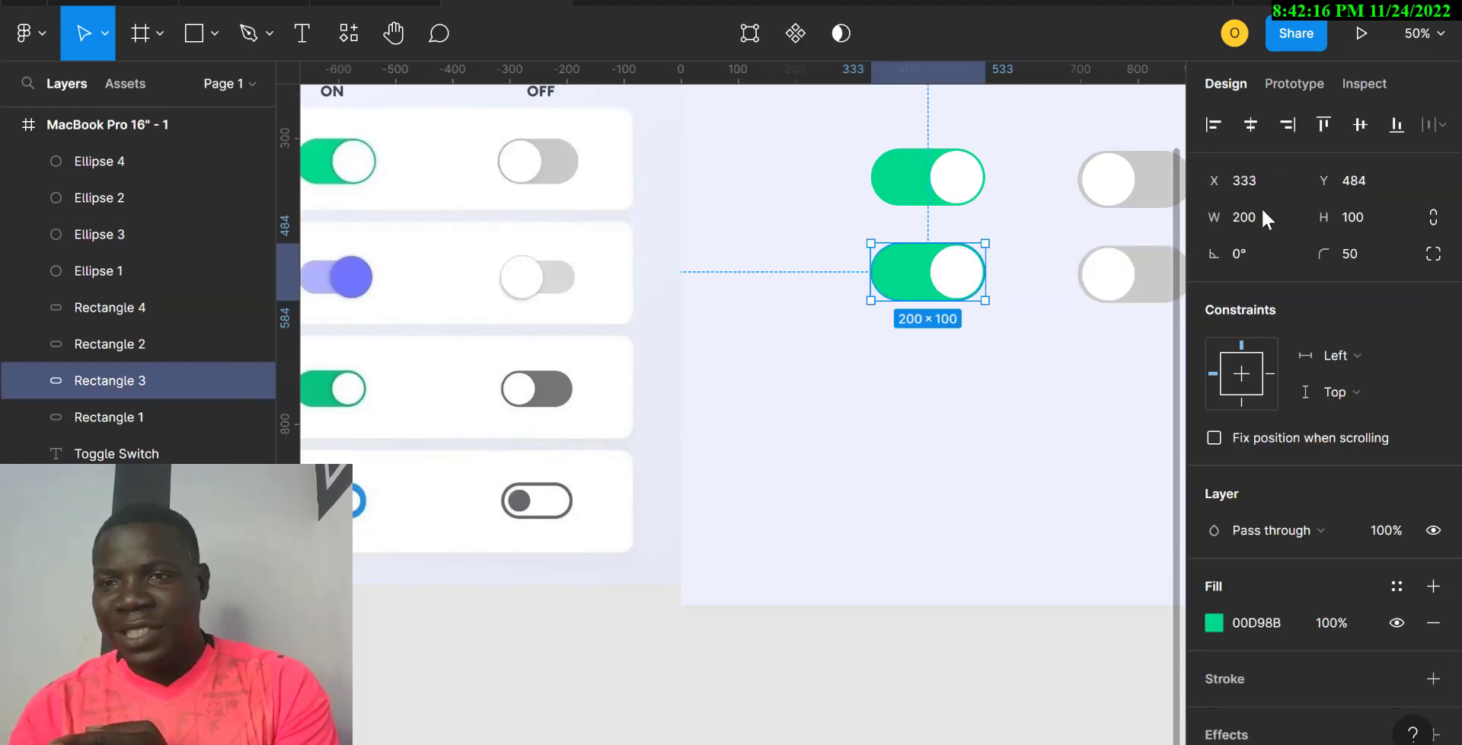
left_click(1361, 220)
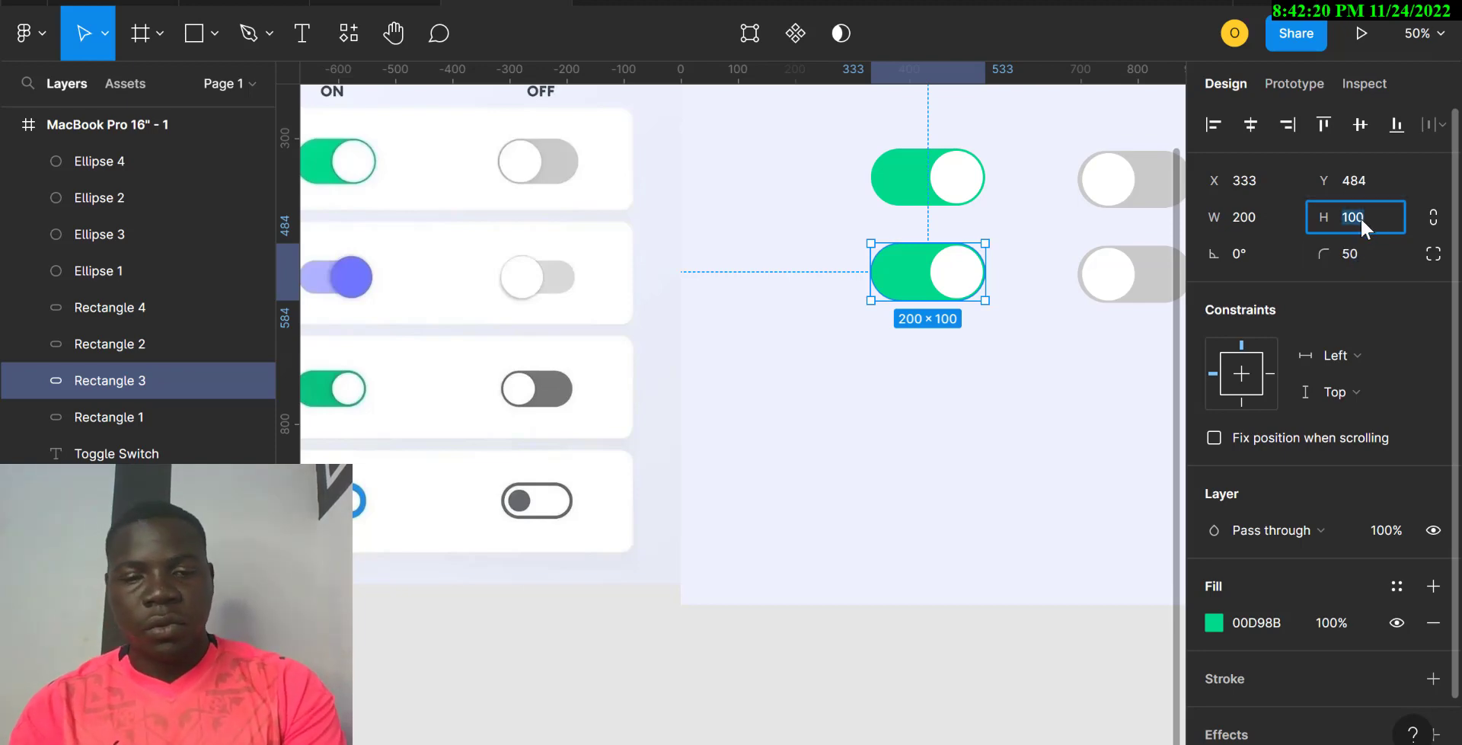
type("60")
key("Return")
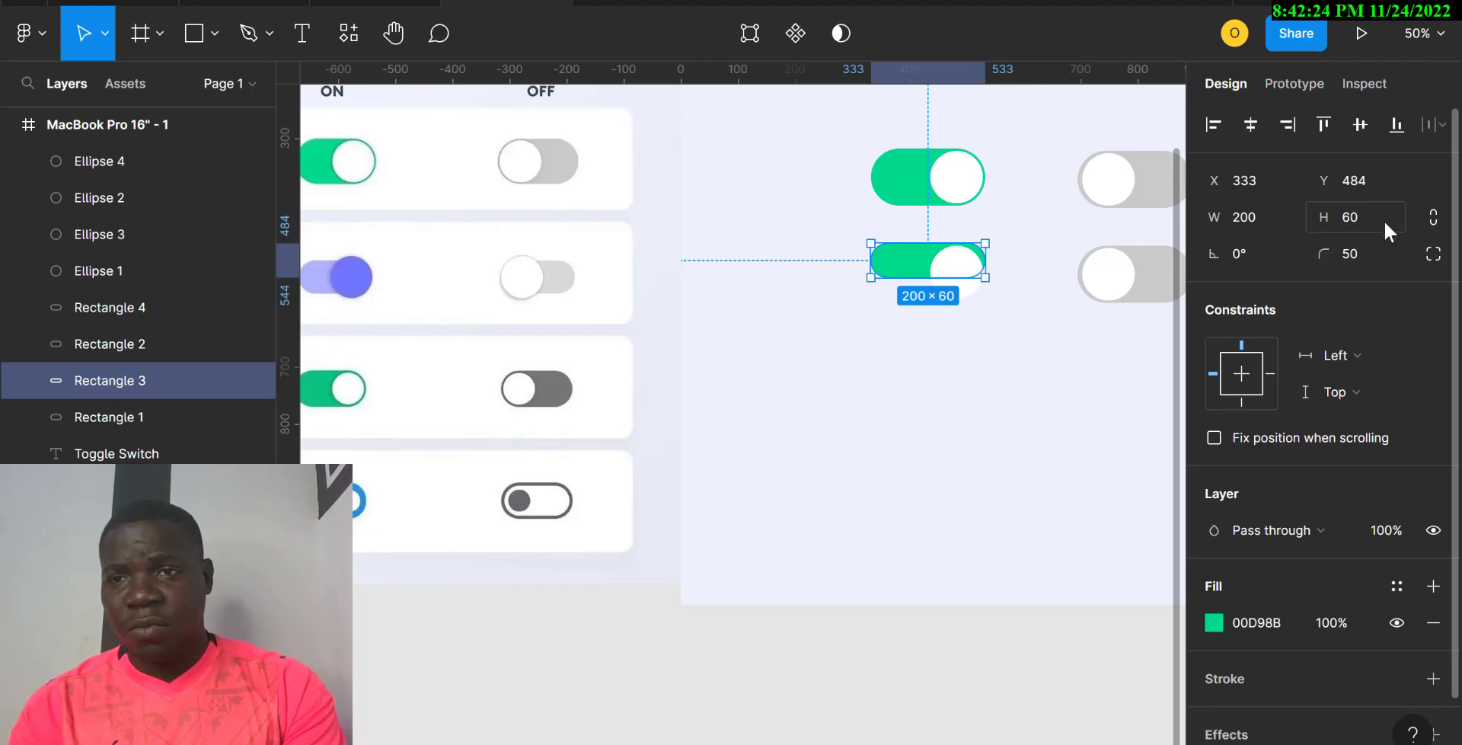
left_click(1383, 221)
type("70")
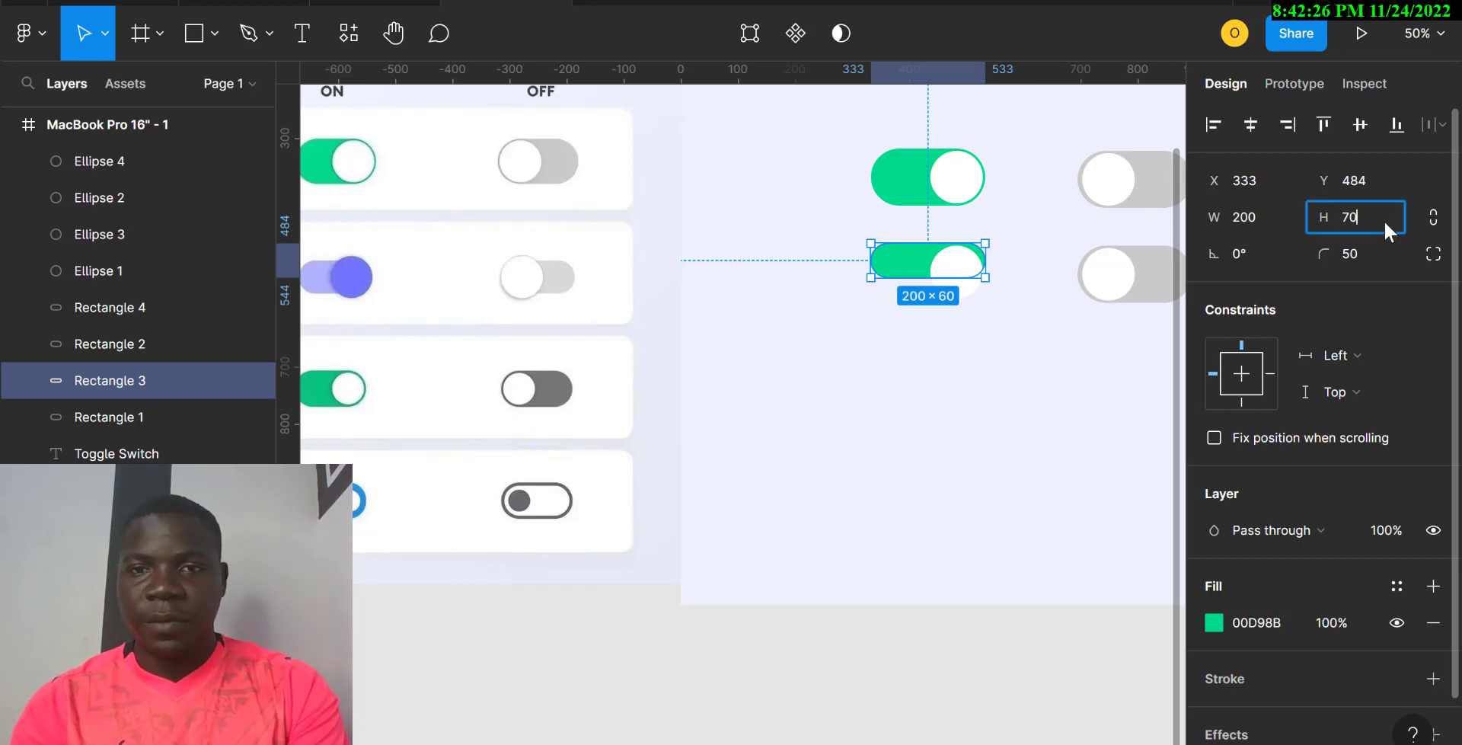
key("Return")
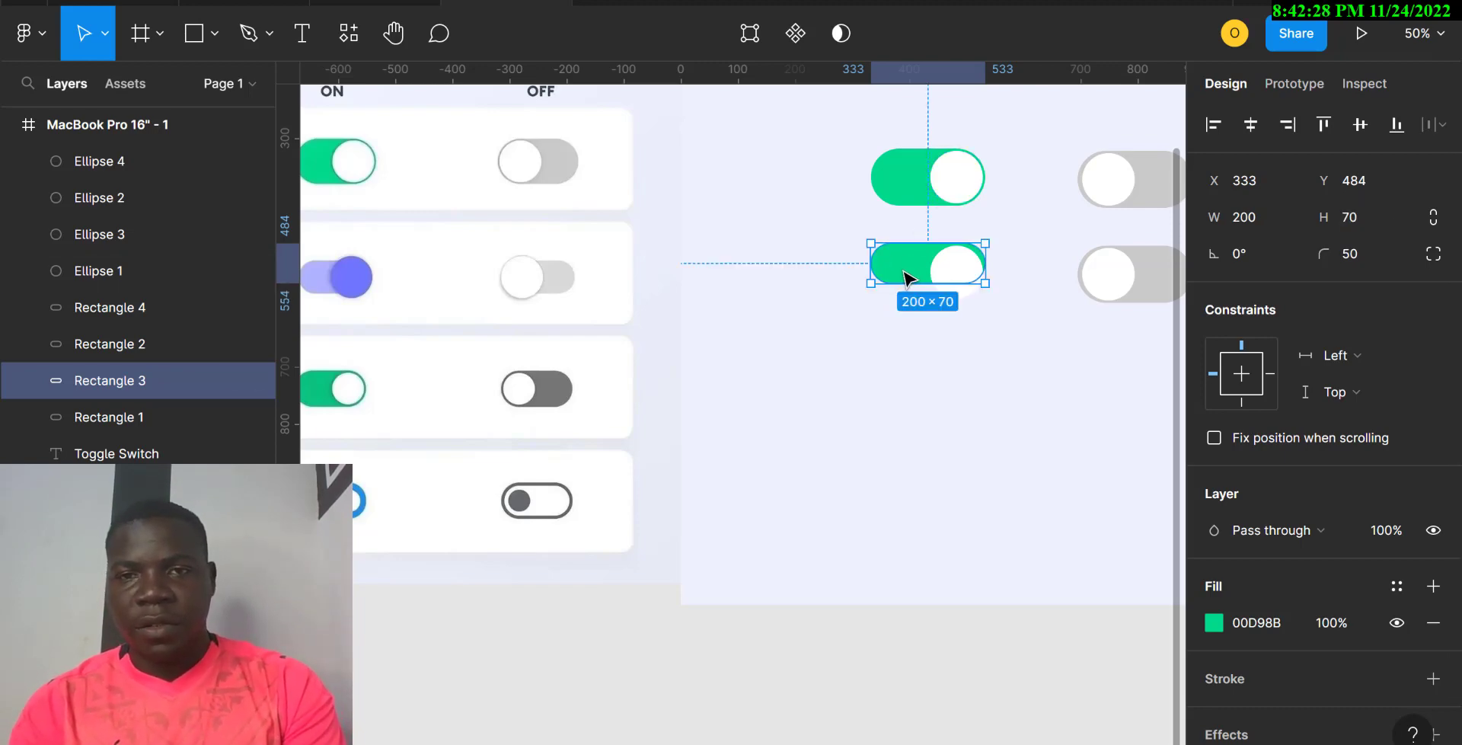
left_click_drag(905, 277, 905, 287)
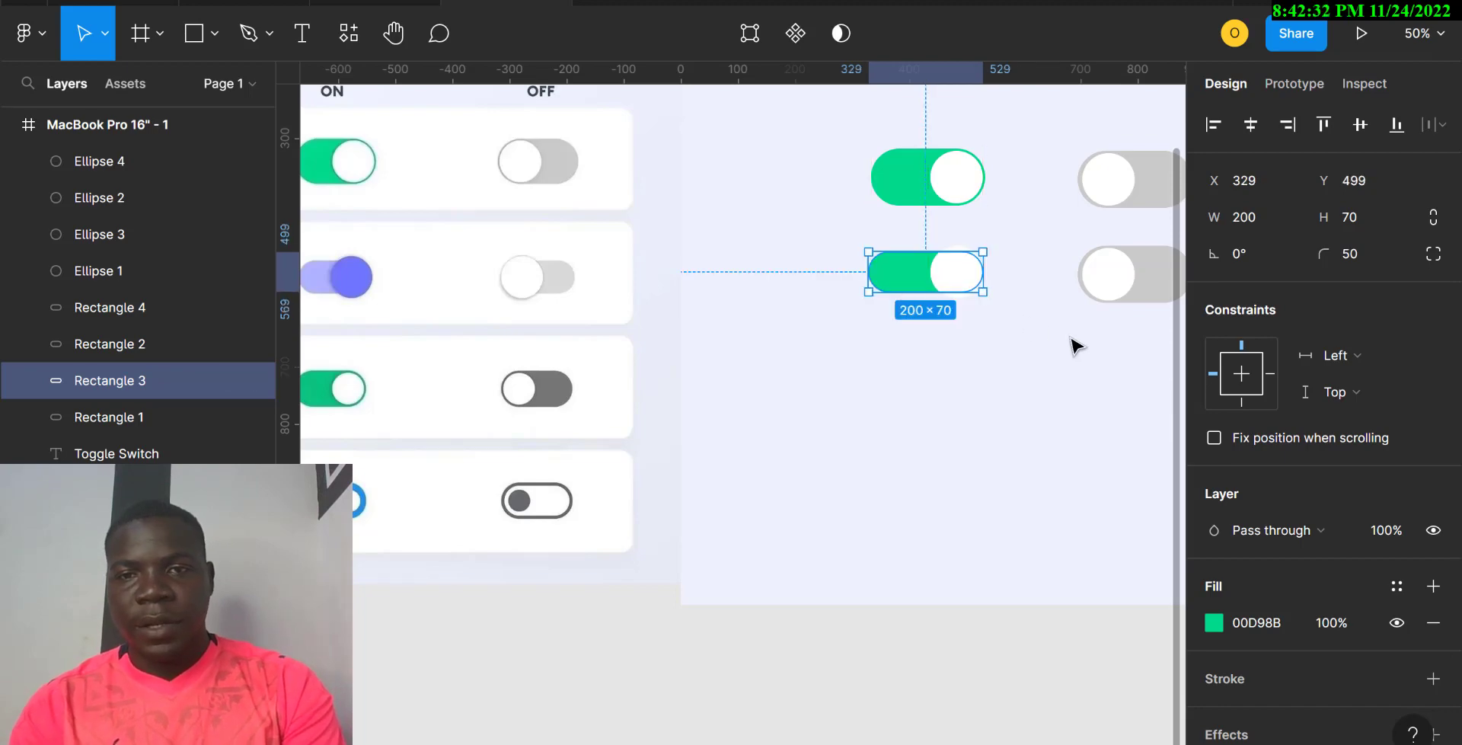
left_click(849, 361)
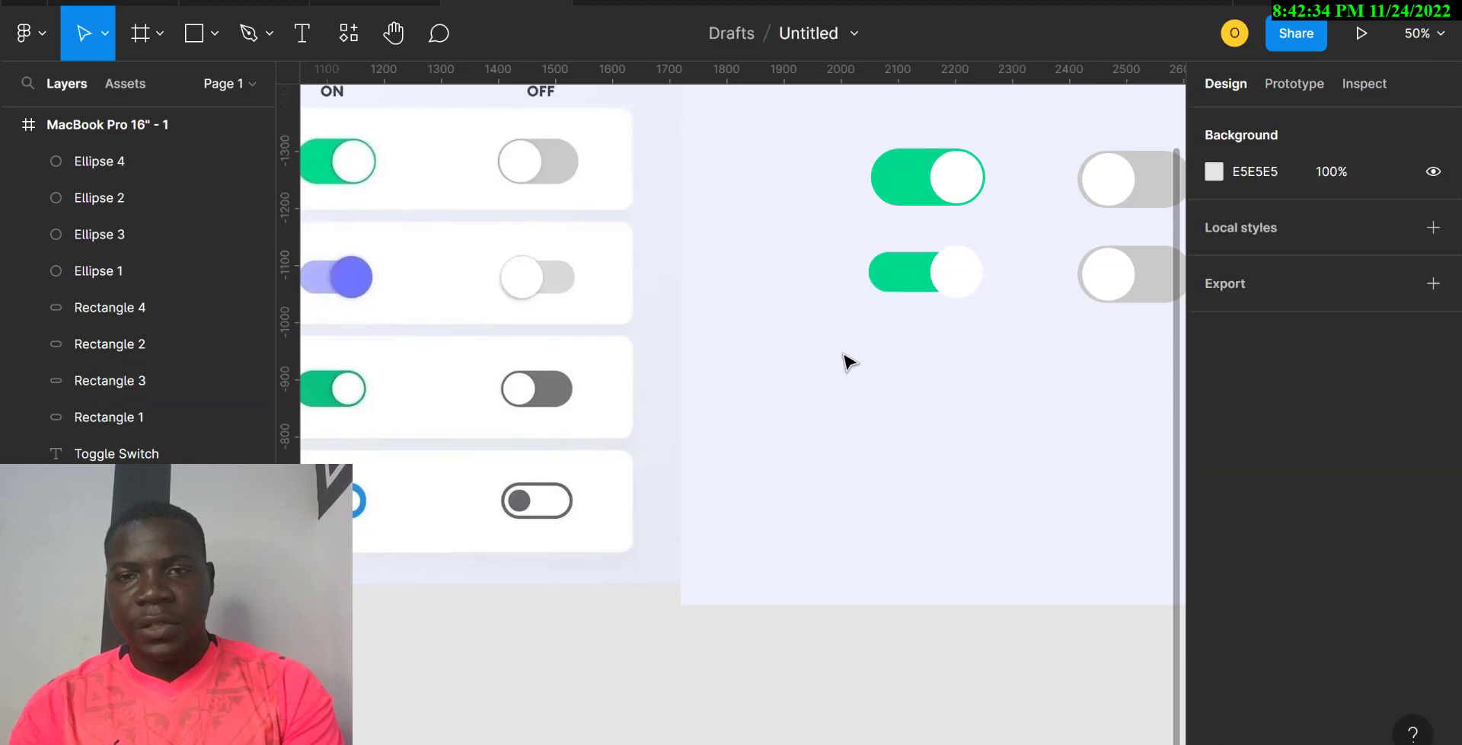
Step: Recolour the second toggle with a 6F77FC purple knob and an AFB2FF pale purple track
left_click_drag(849, 361, 981, 279)
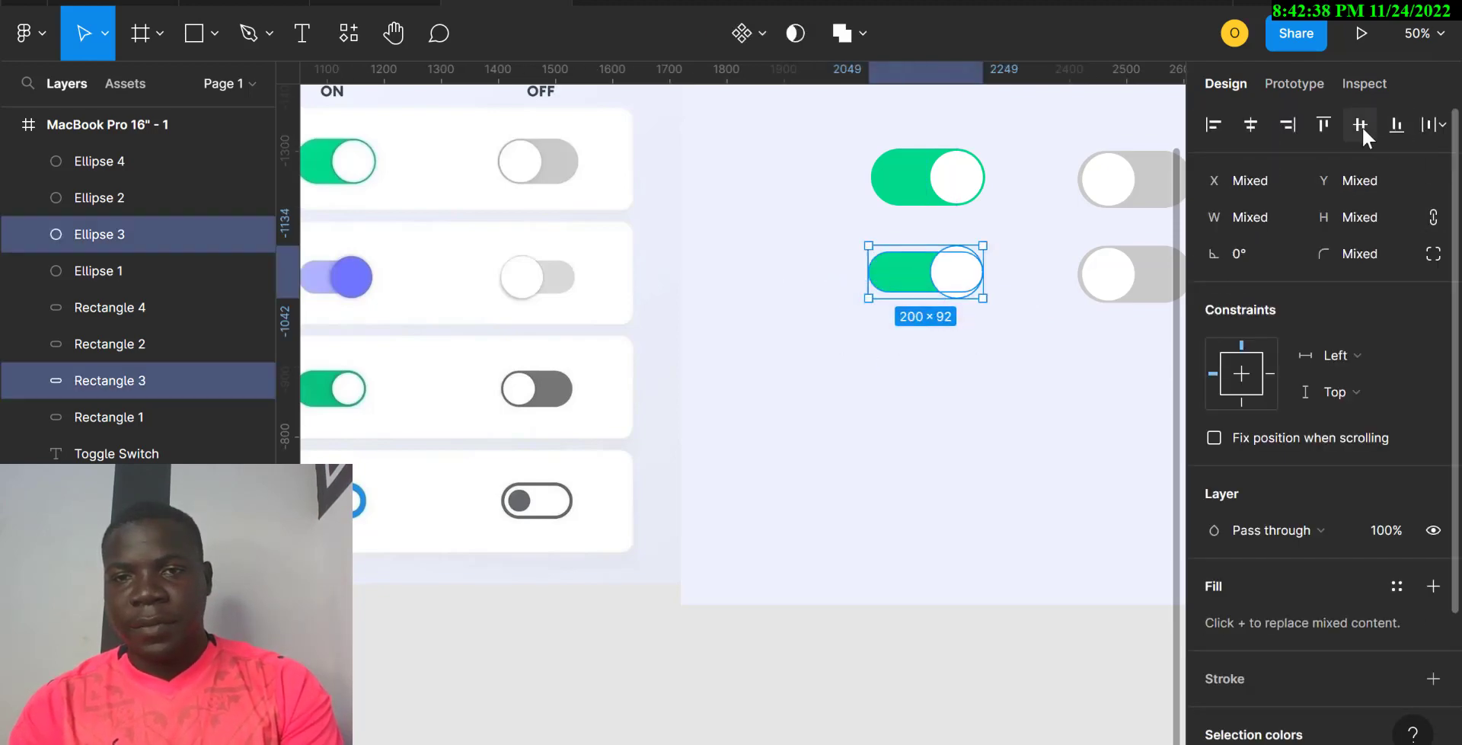
left_click(1021, 394)
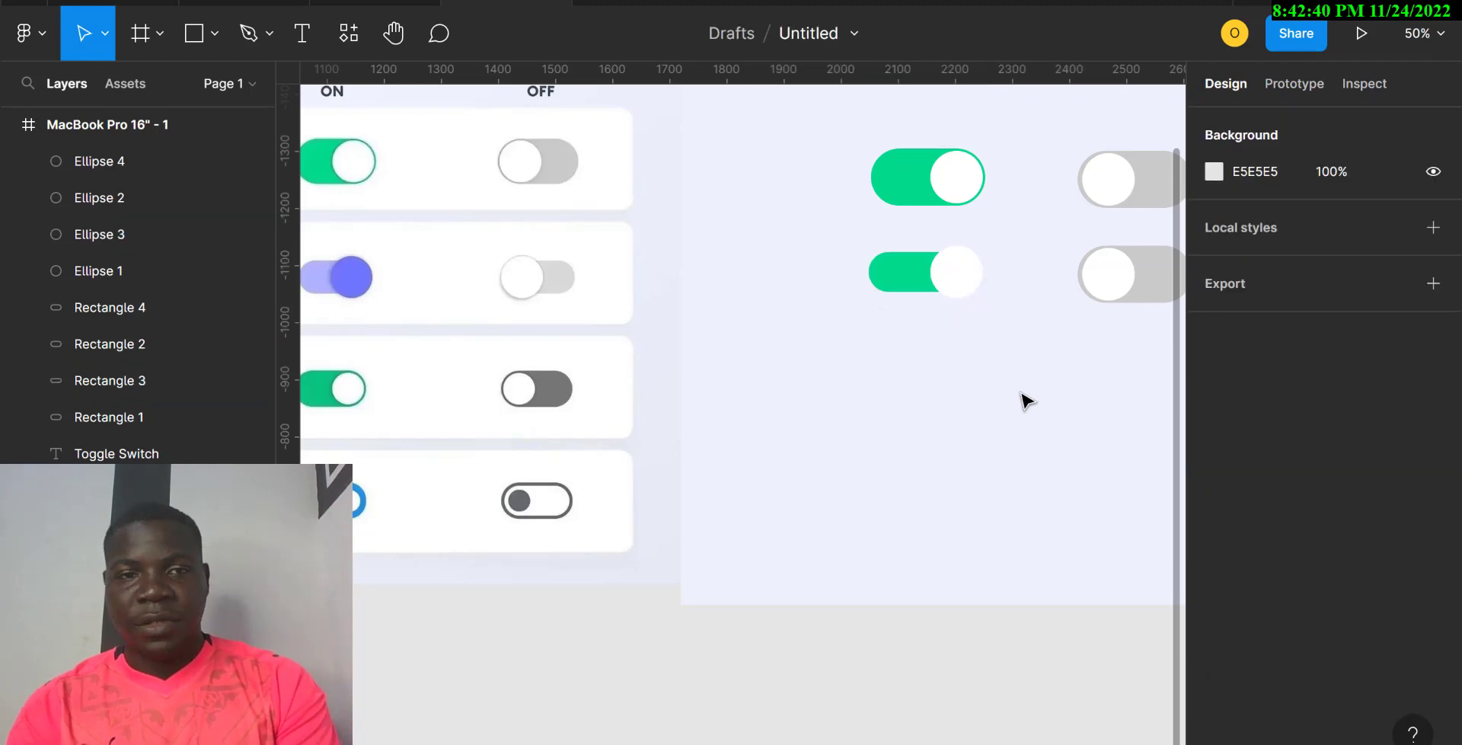
left_click(959, 287)
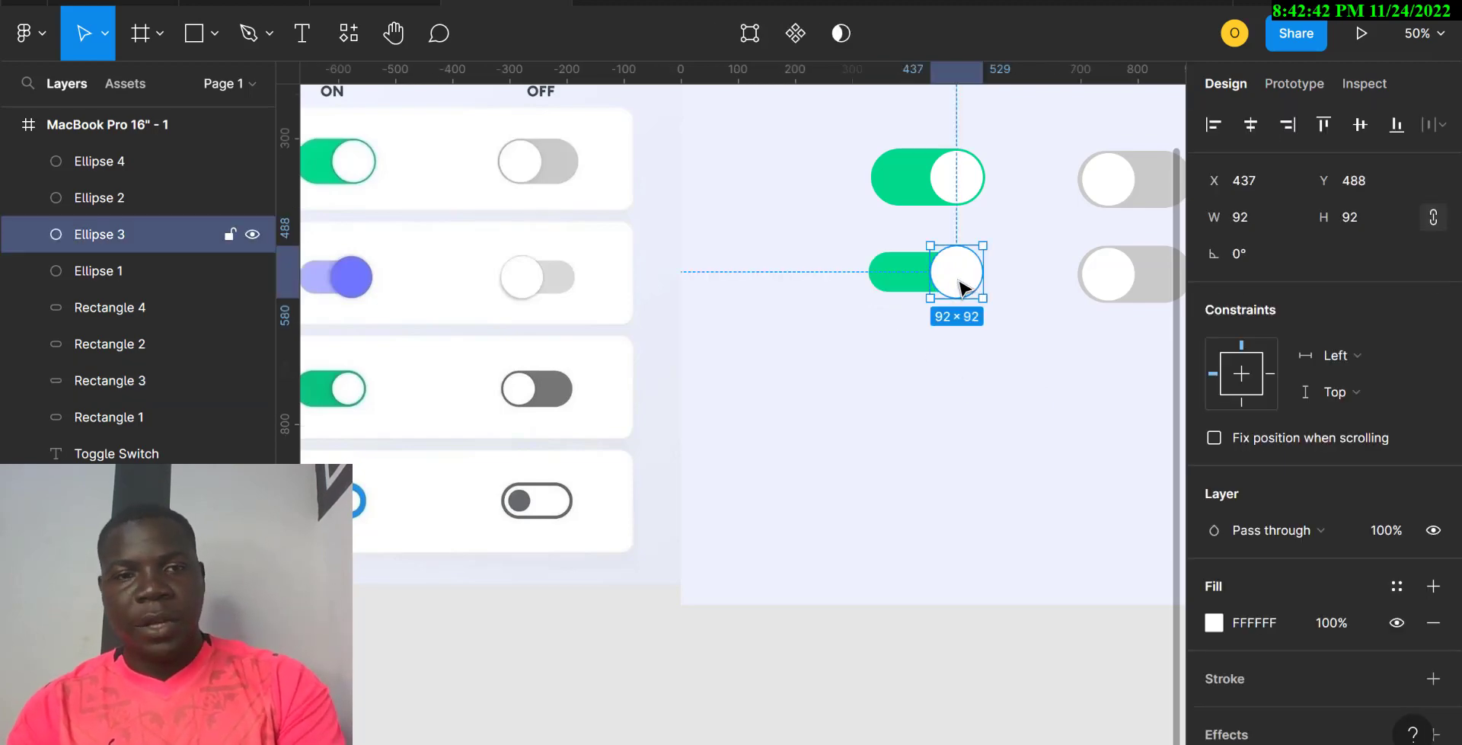
key("i")
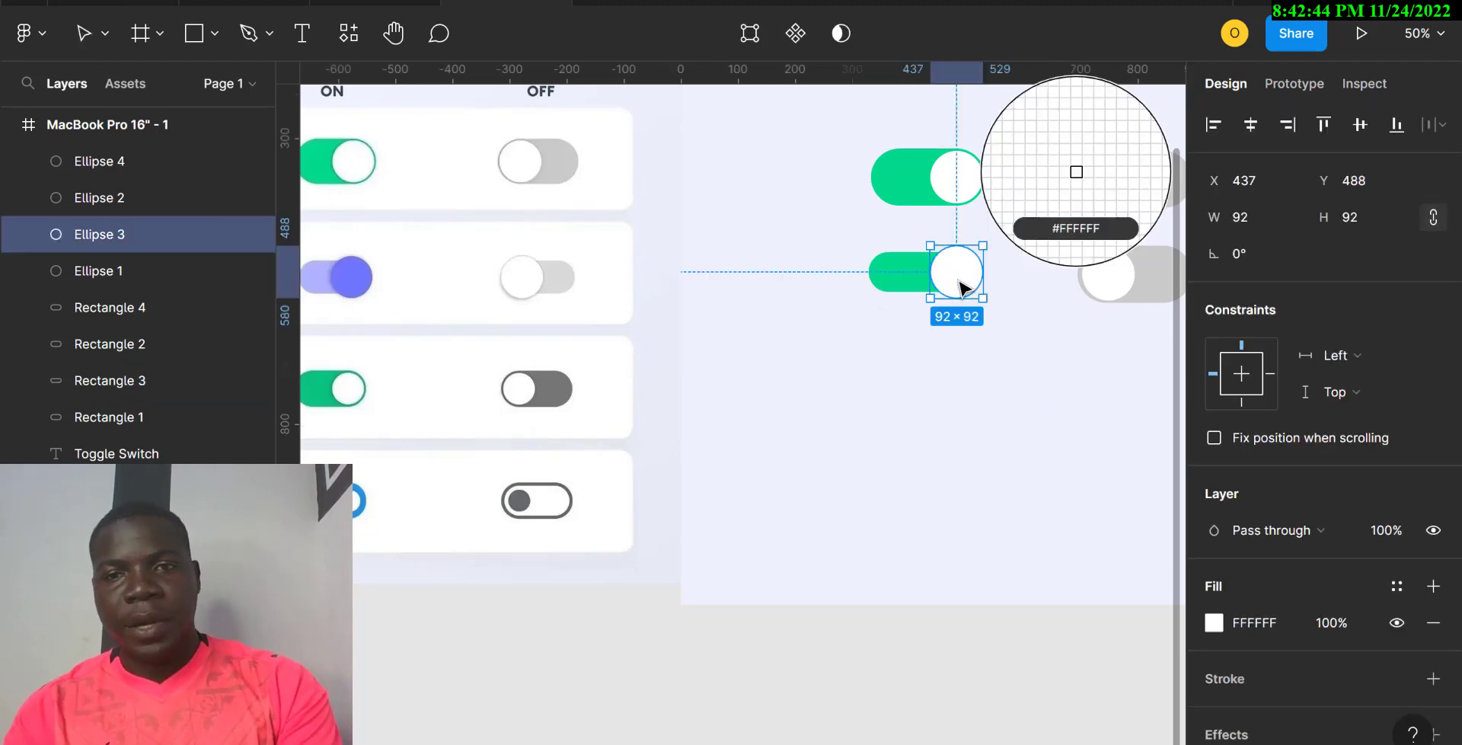
left_click(361, 268)
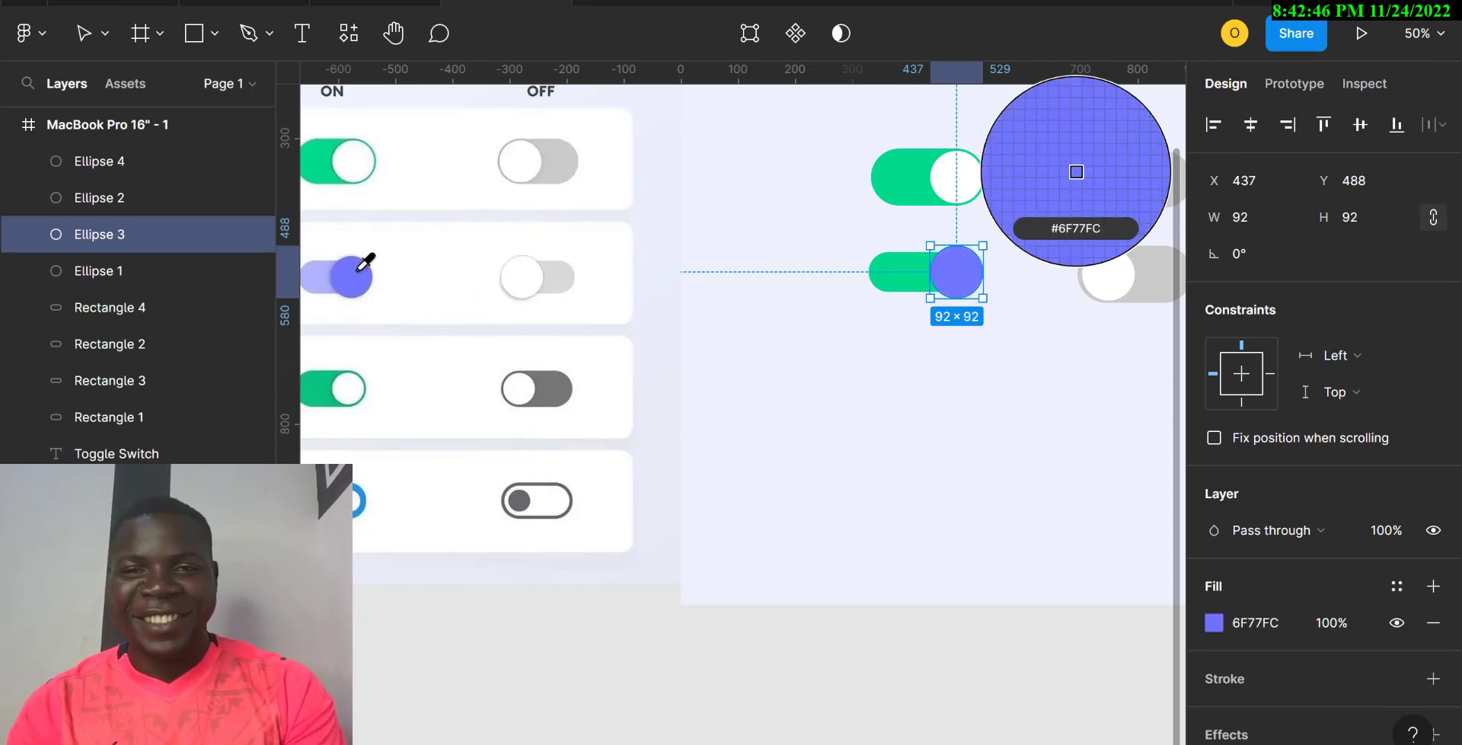
left_click(881, 282)
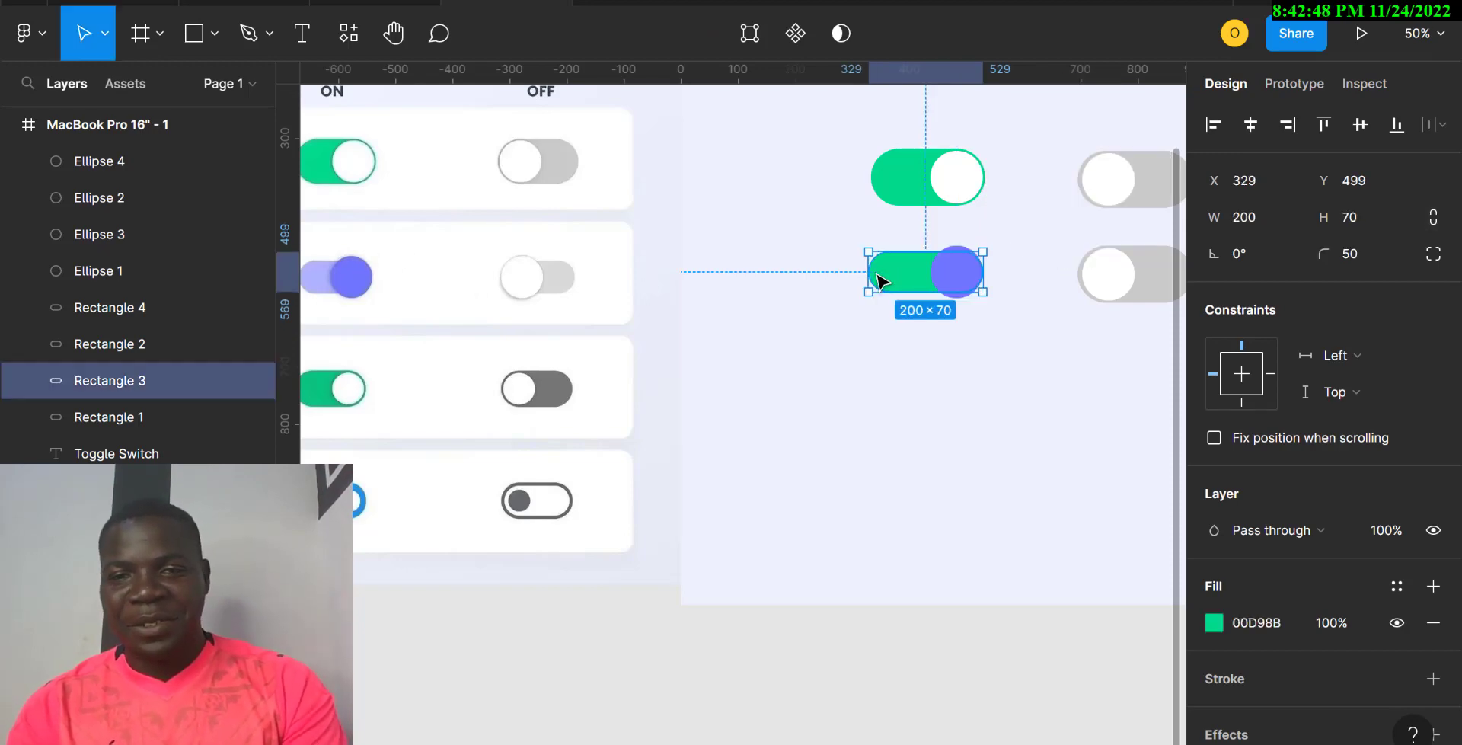
key("i")
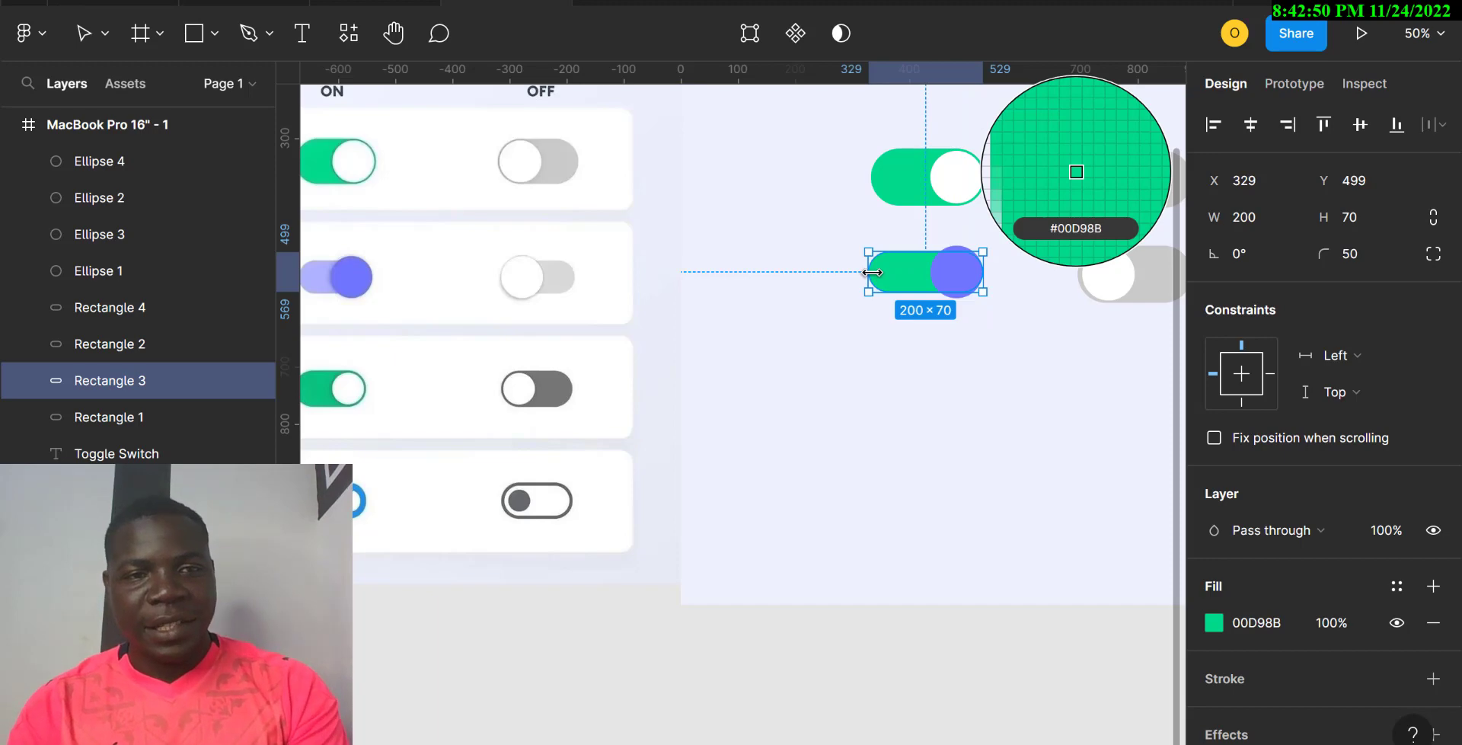
left_click(319, 275)
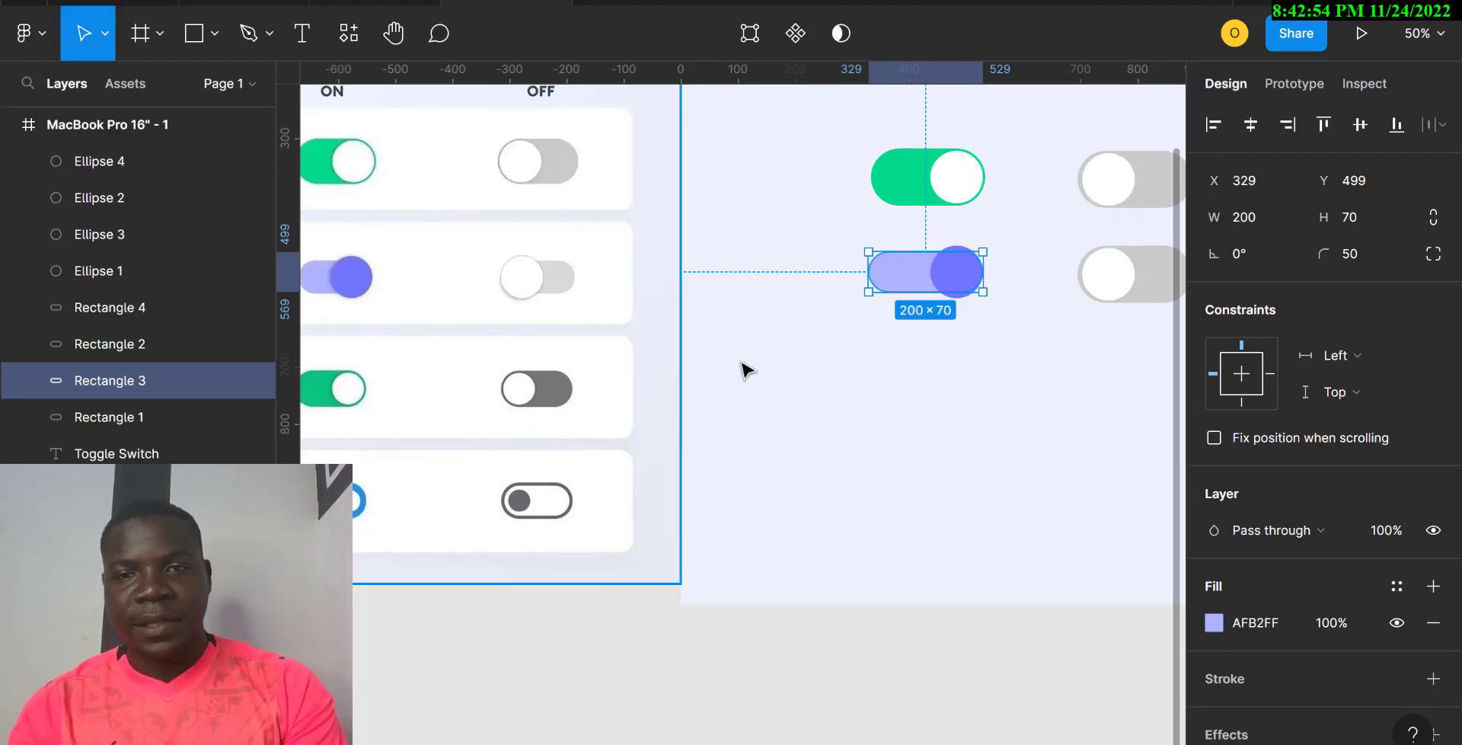
Step: Delete the grey toggle in the second row
left_click(990, 410)
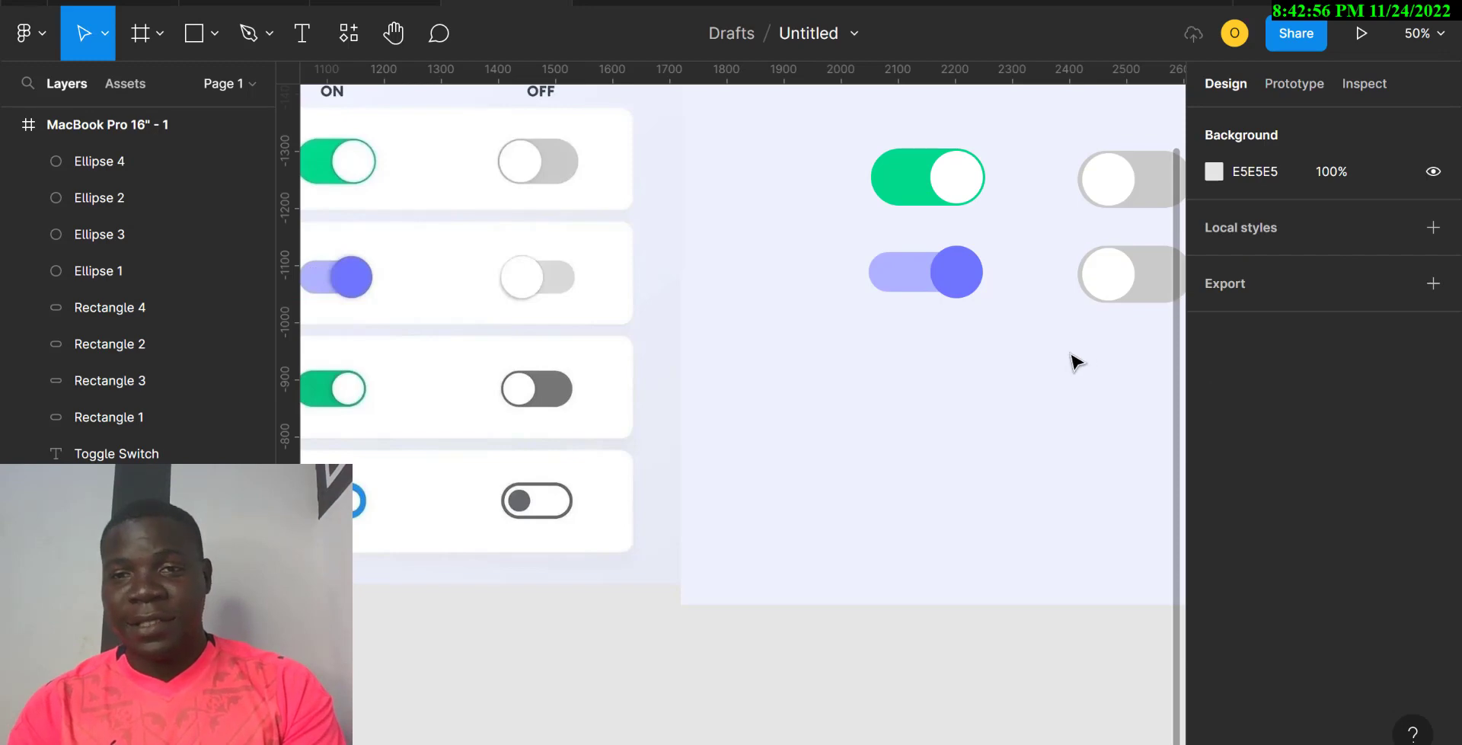
left_click_drag(1076, 361, 1127, 281)
key("Delete")
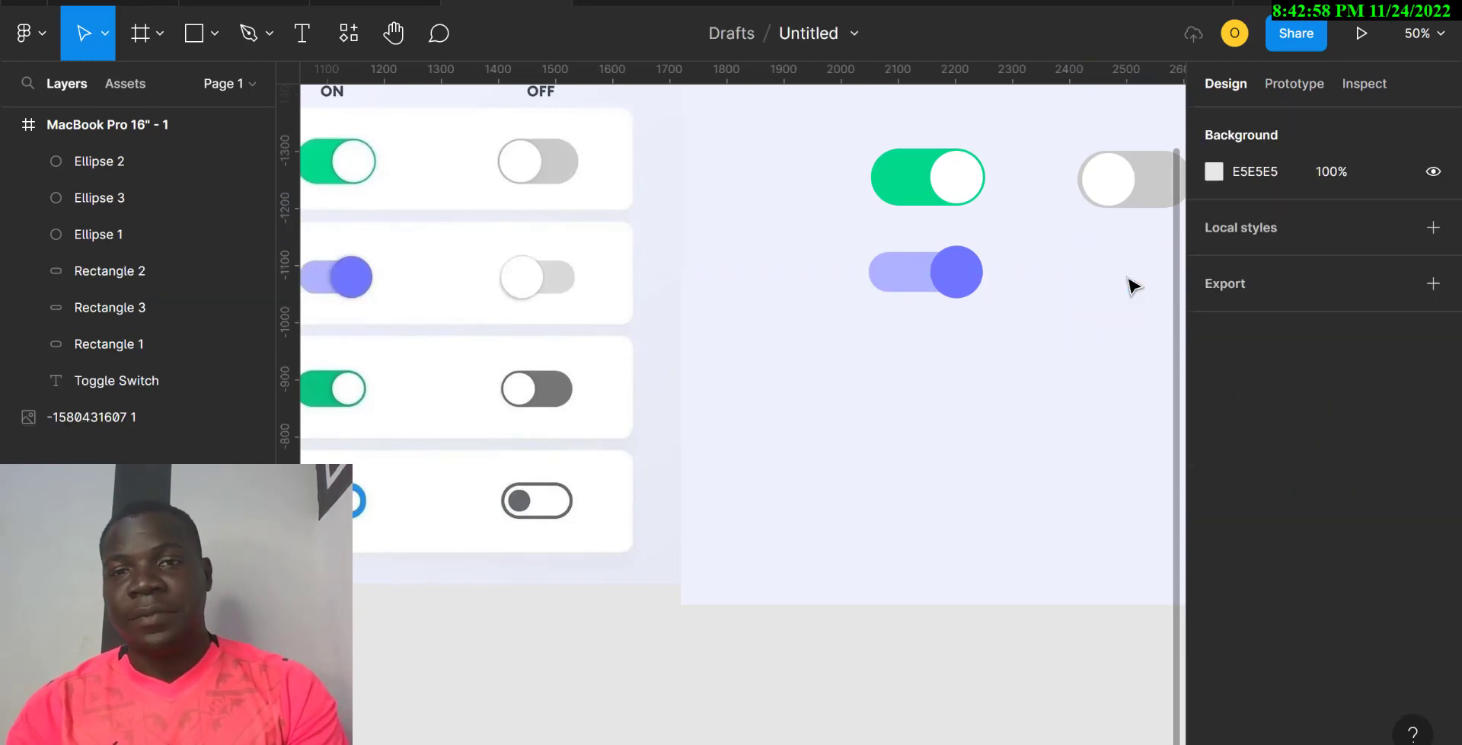
Step: Narrow the green toggle's track to a width of 150
scroll(1131, 285, "right", 2)
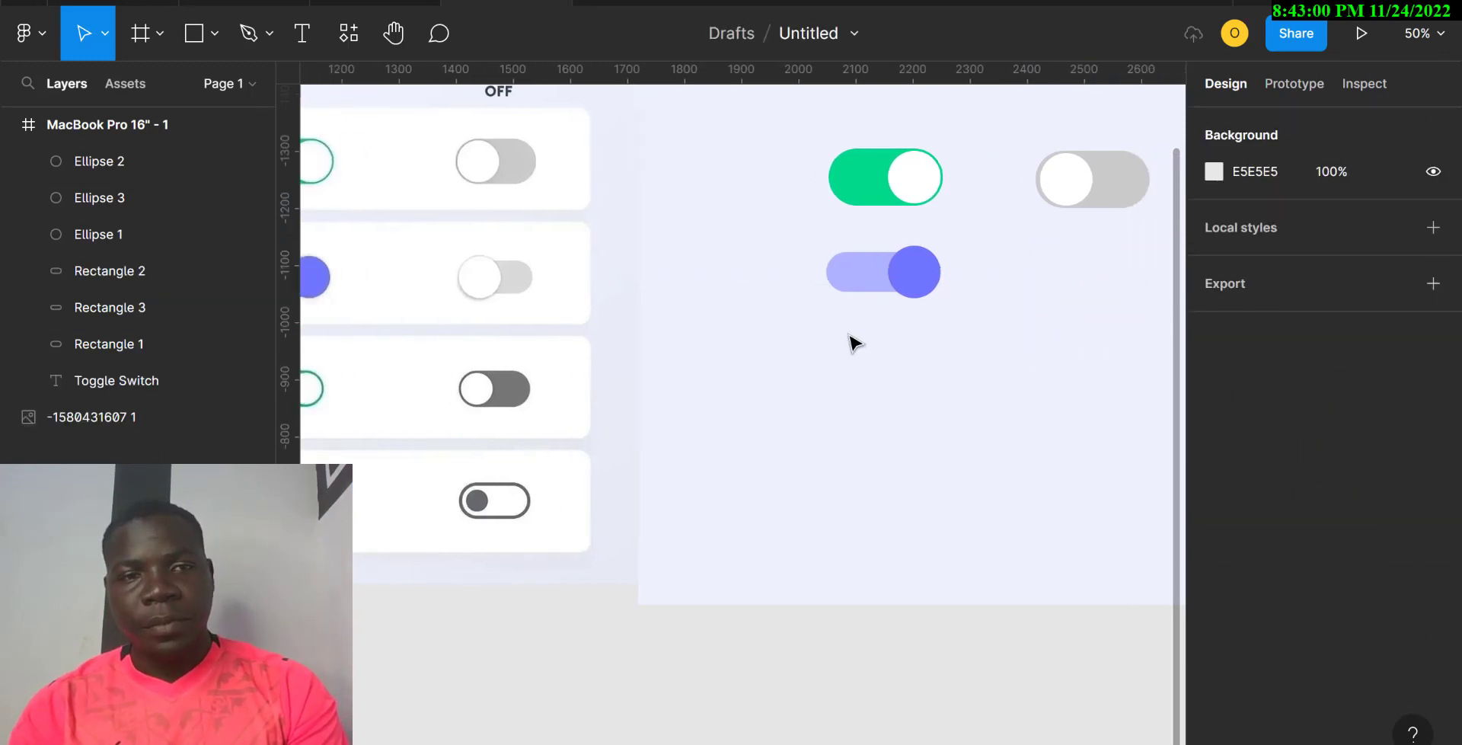
scroll(854, 342, "left", 3)
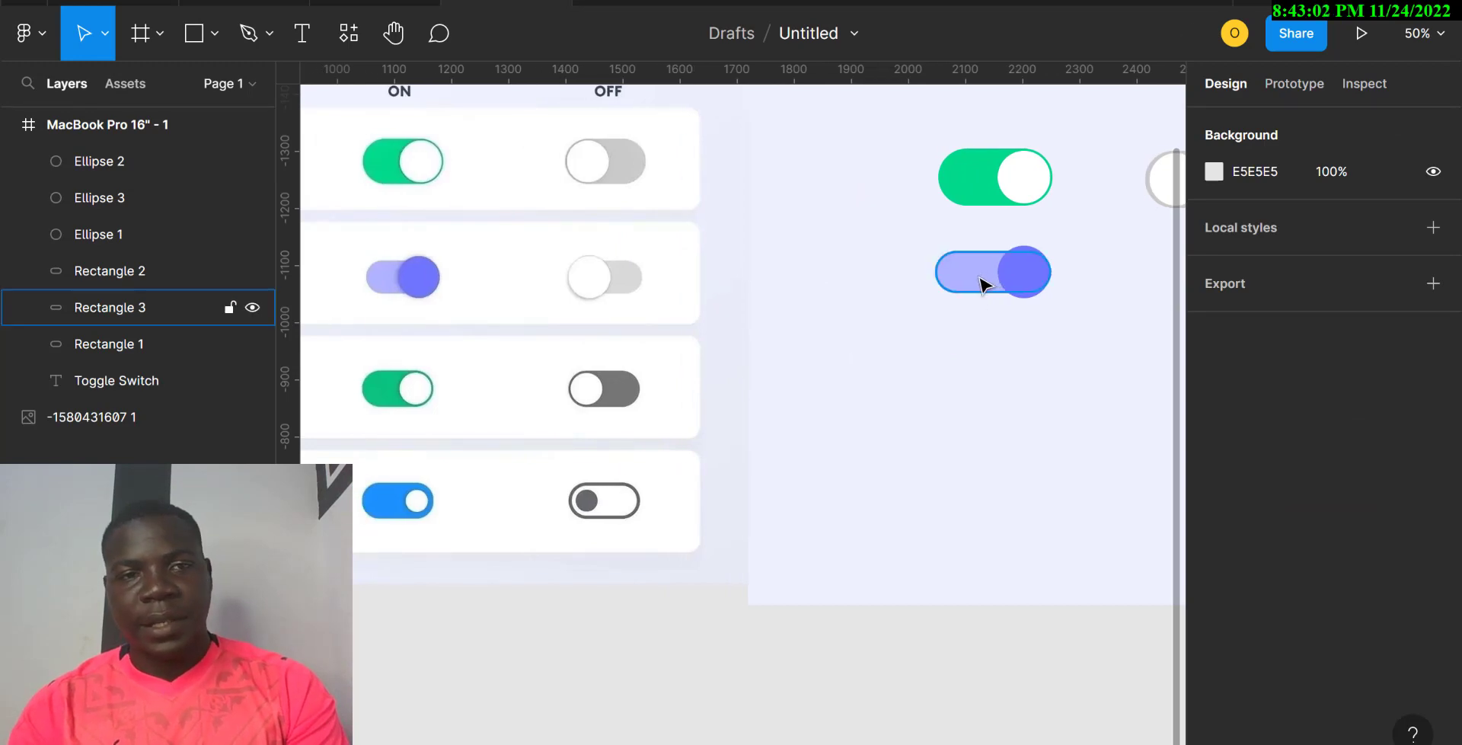
left_click_drag(956, 326, 1055, 286)
left_click(970, 199)
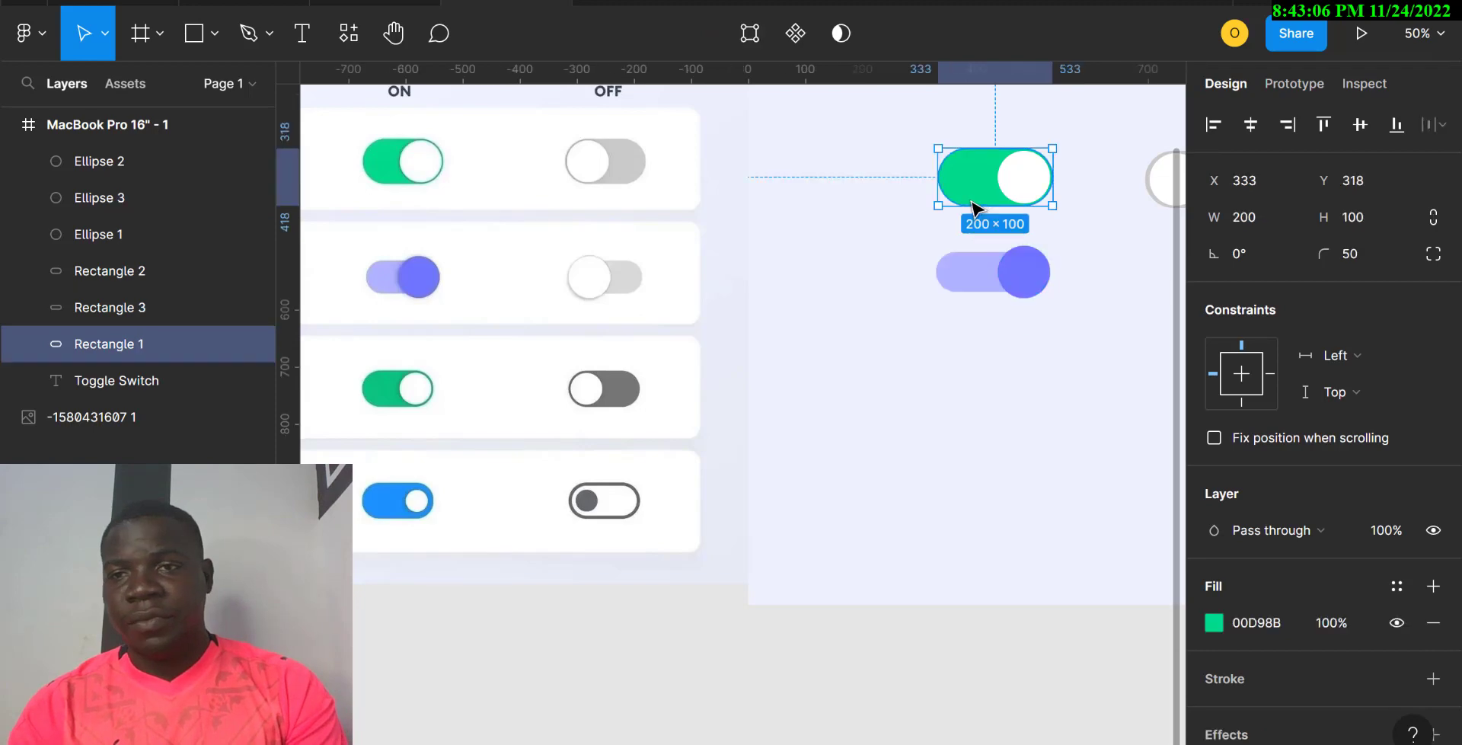
left_click(1261, 220)
type("1")
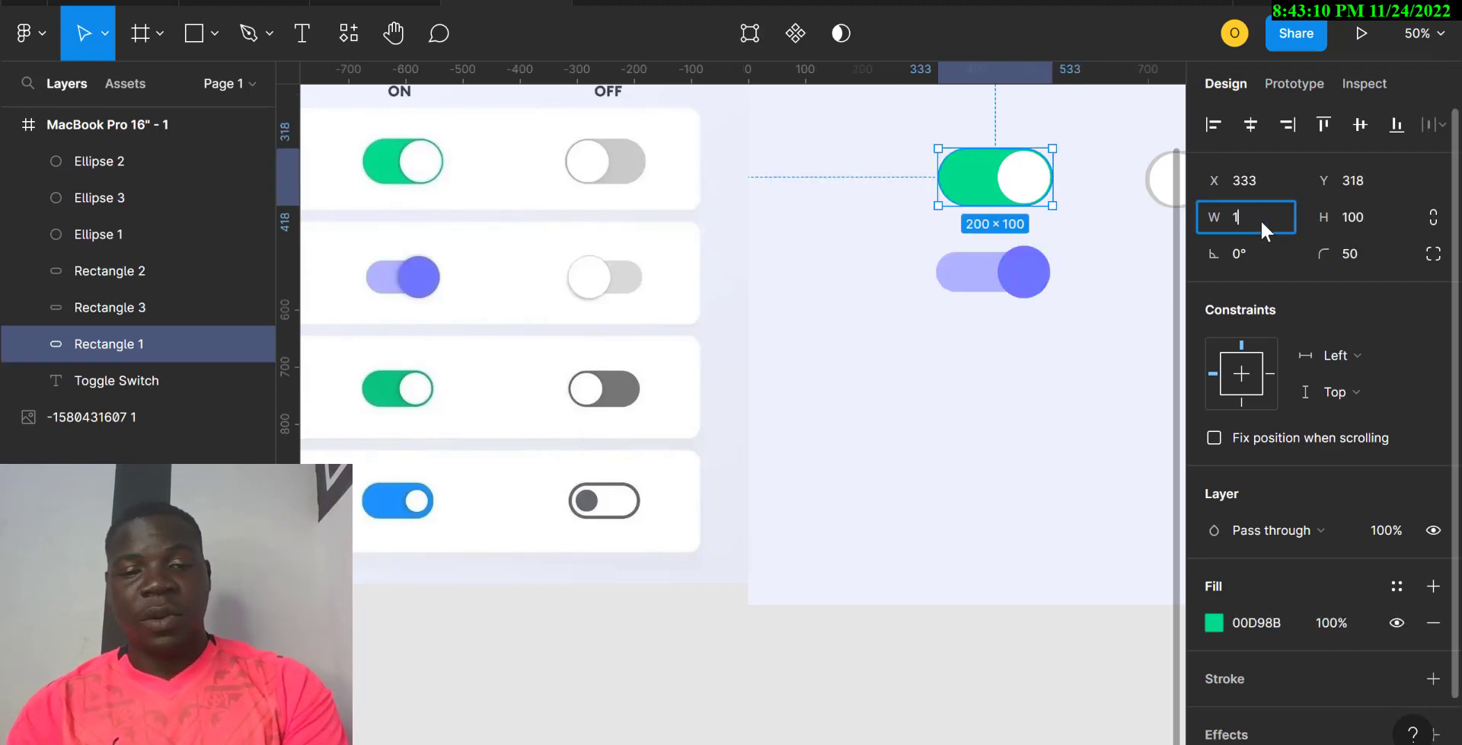
type("50")
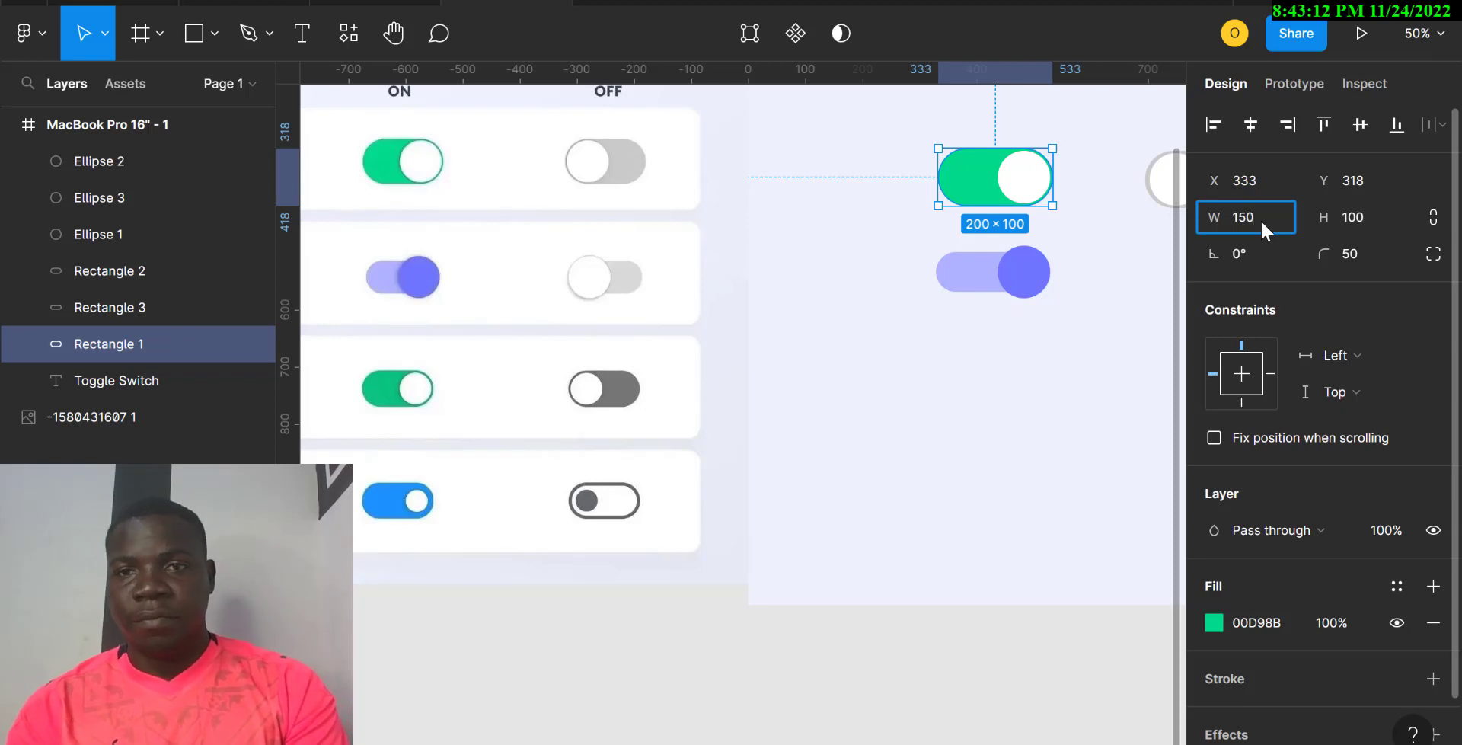
key("Return")
Step: Revert the green track to 200 wide and copy the purple toggle to its right
left_click_drag(968, 201, 997, 196)
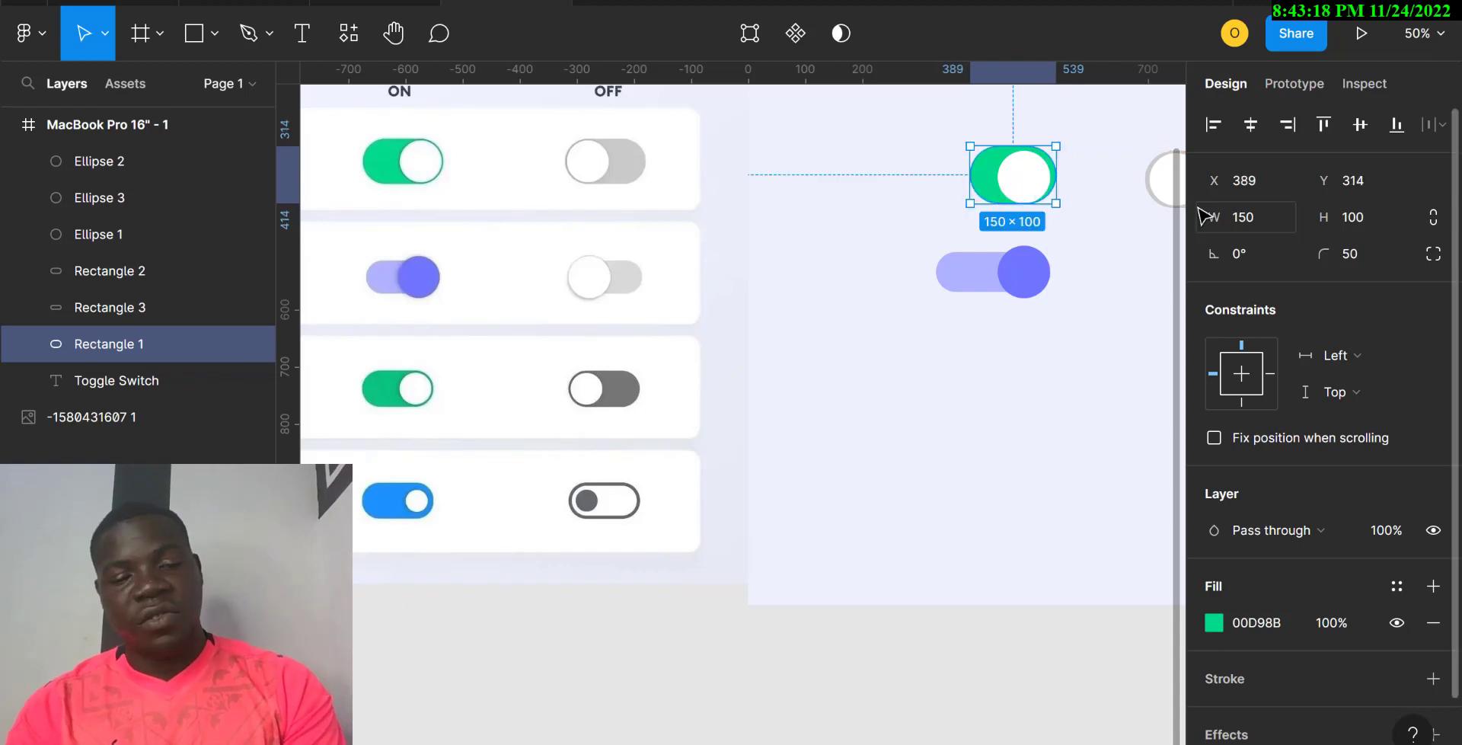
key("ctrl+z")
key("ctrl+z")
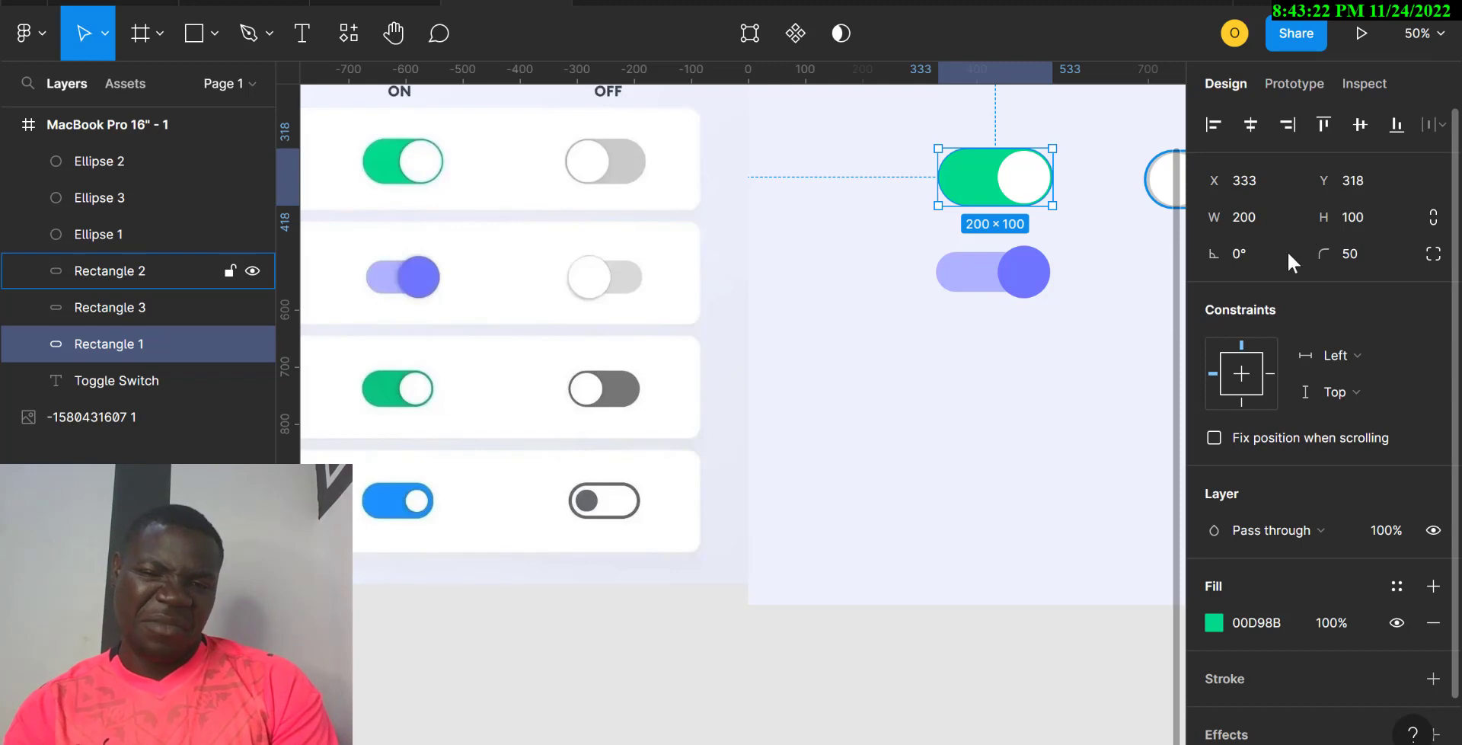
scroll(982, 363, "right", 4)
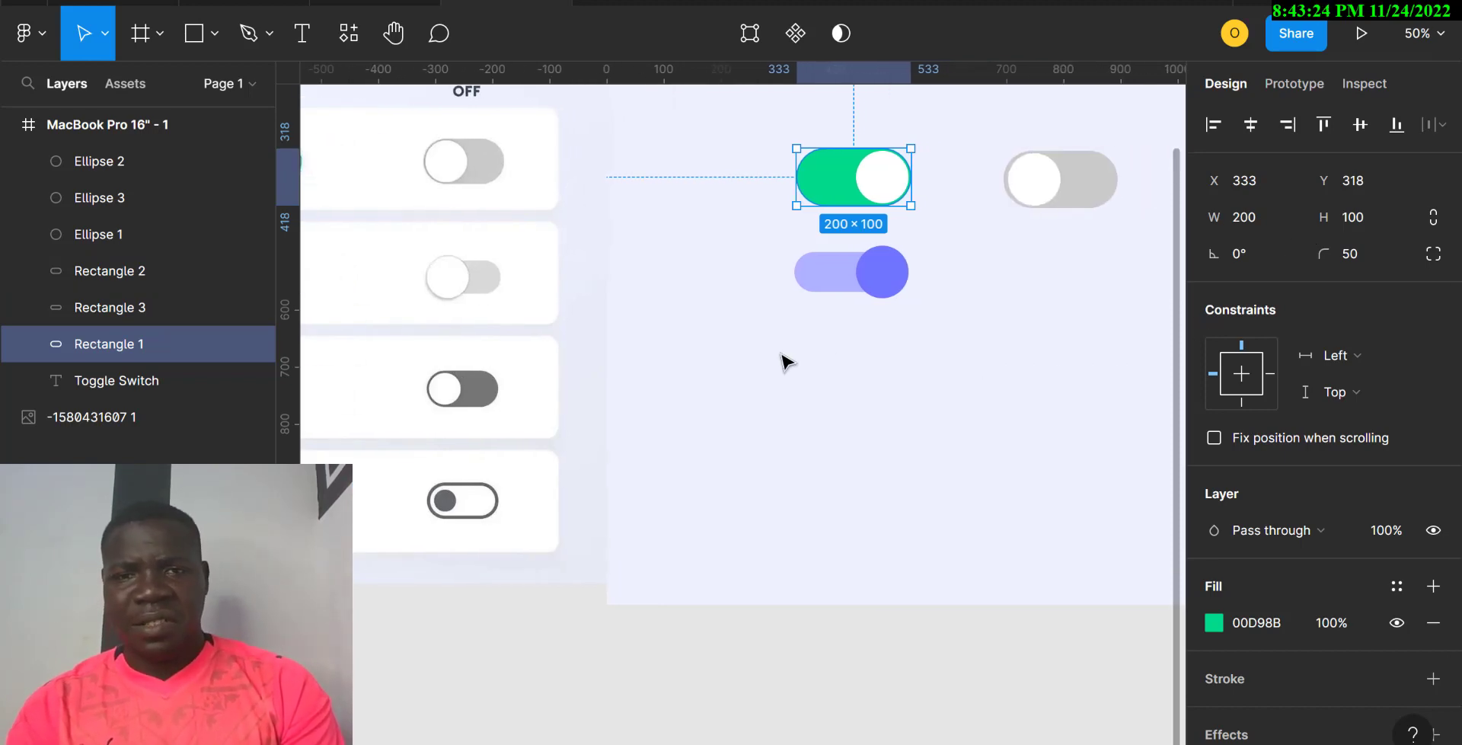
left_click_drag(787, 362, 1097, 275)
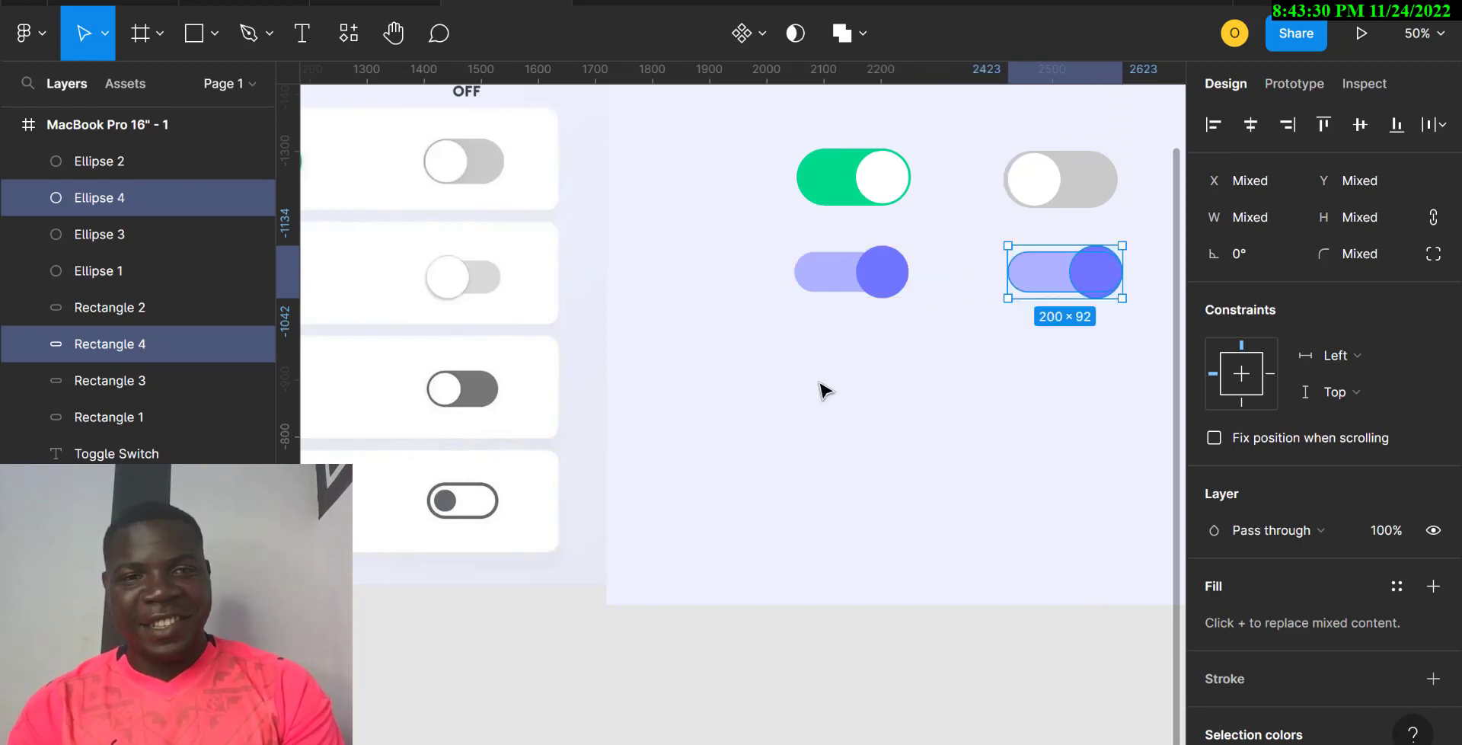
Step: Slide the copy's knob to the track's left end and colour it white
left_click(981, 390)
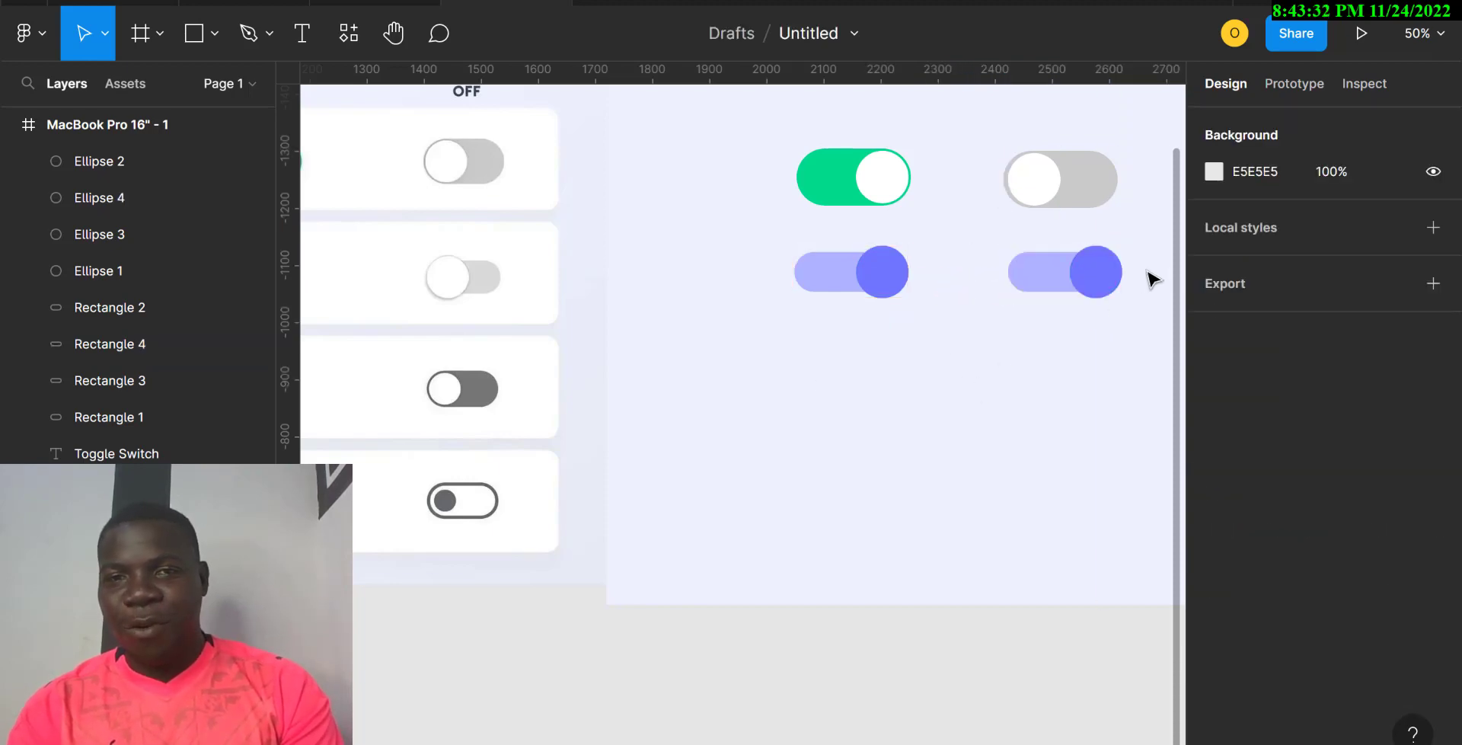
left_click(1110, 285)
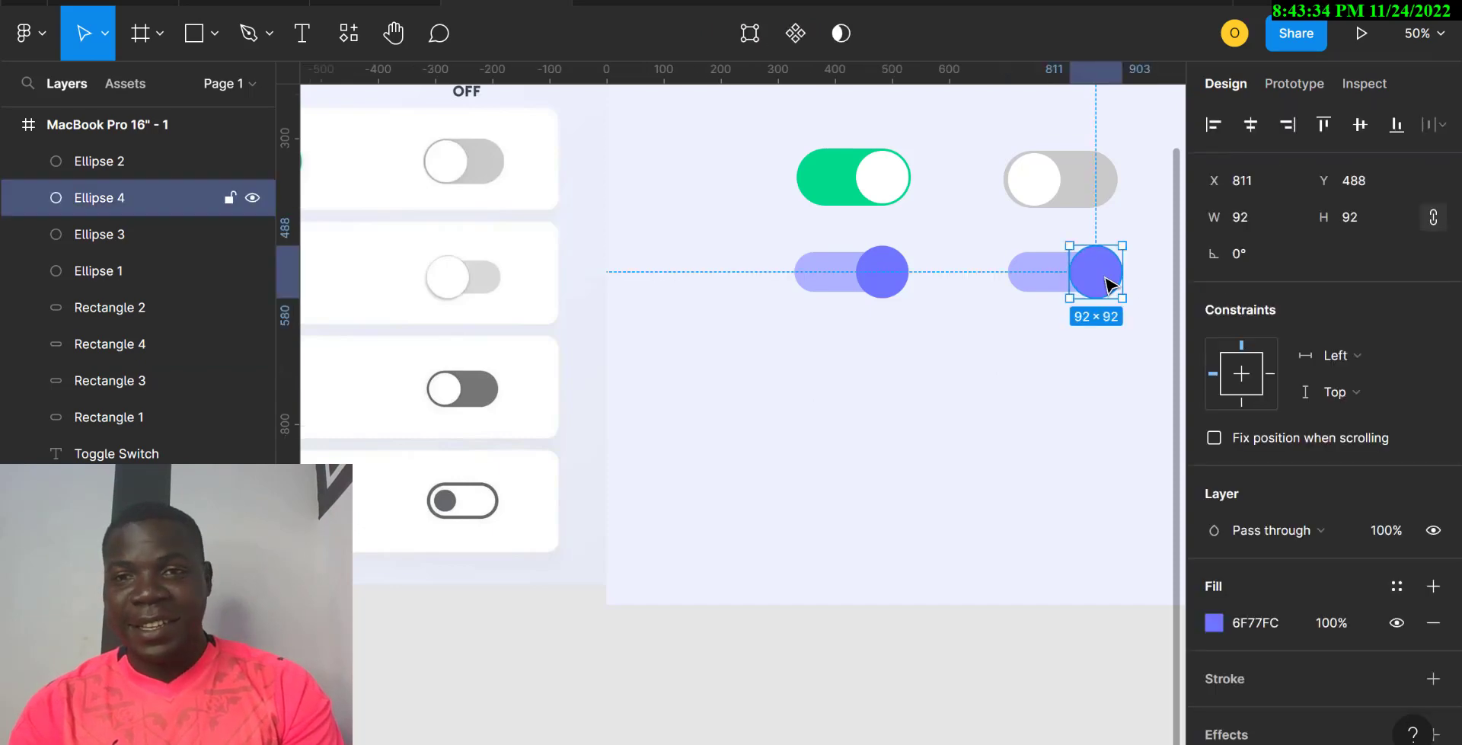
left_click_drag(1110, 284, 1049, 284)
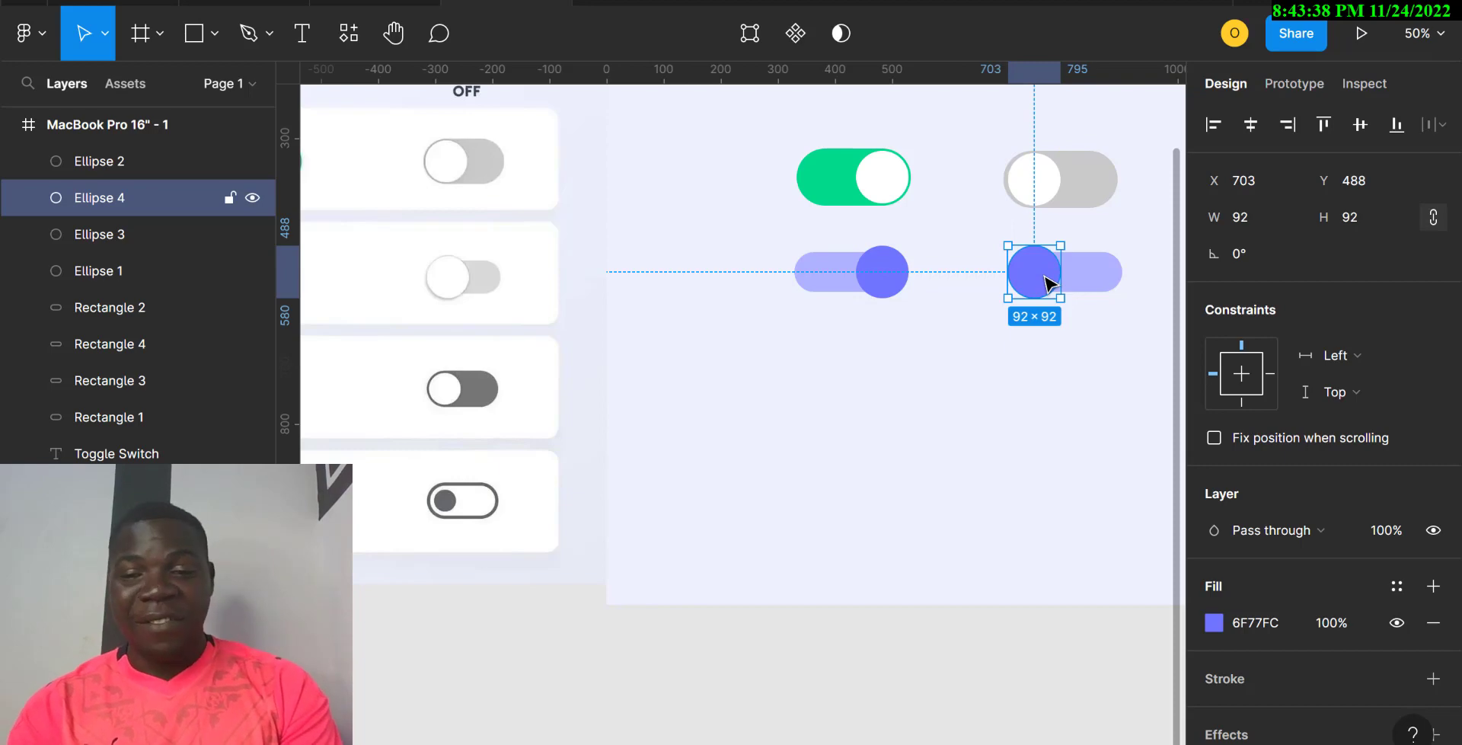
key("i")
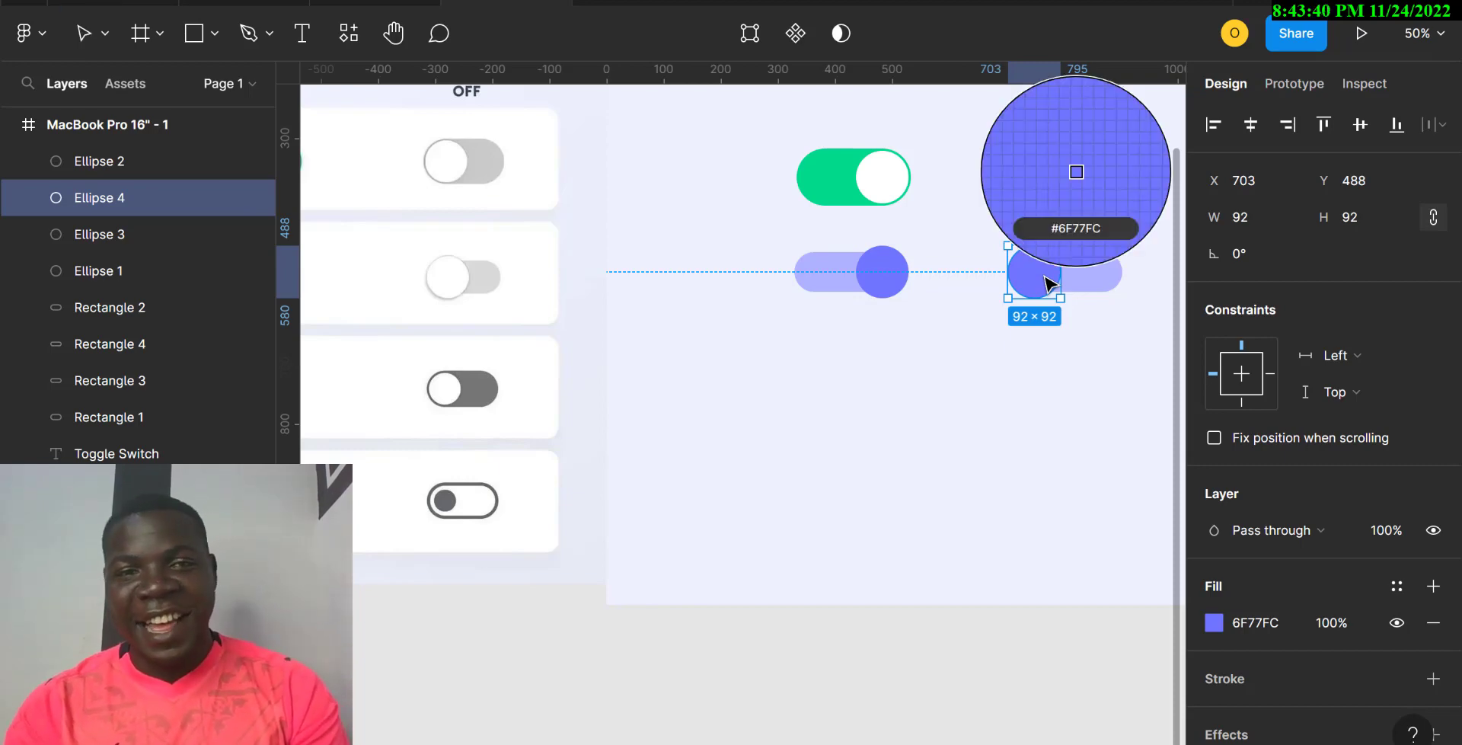
left_click(455, 275)
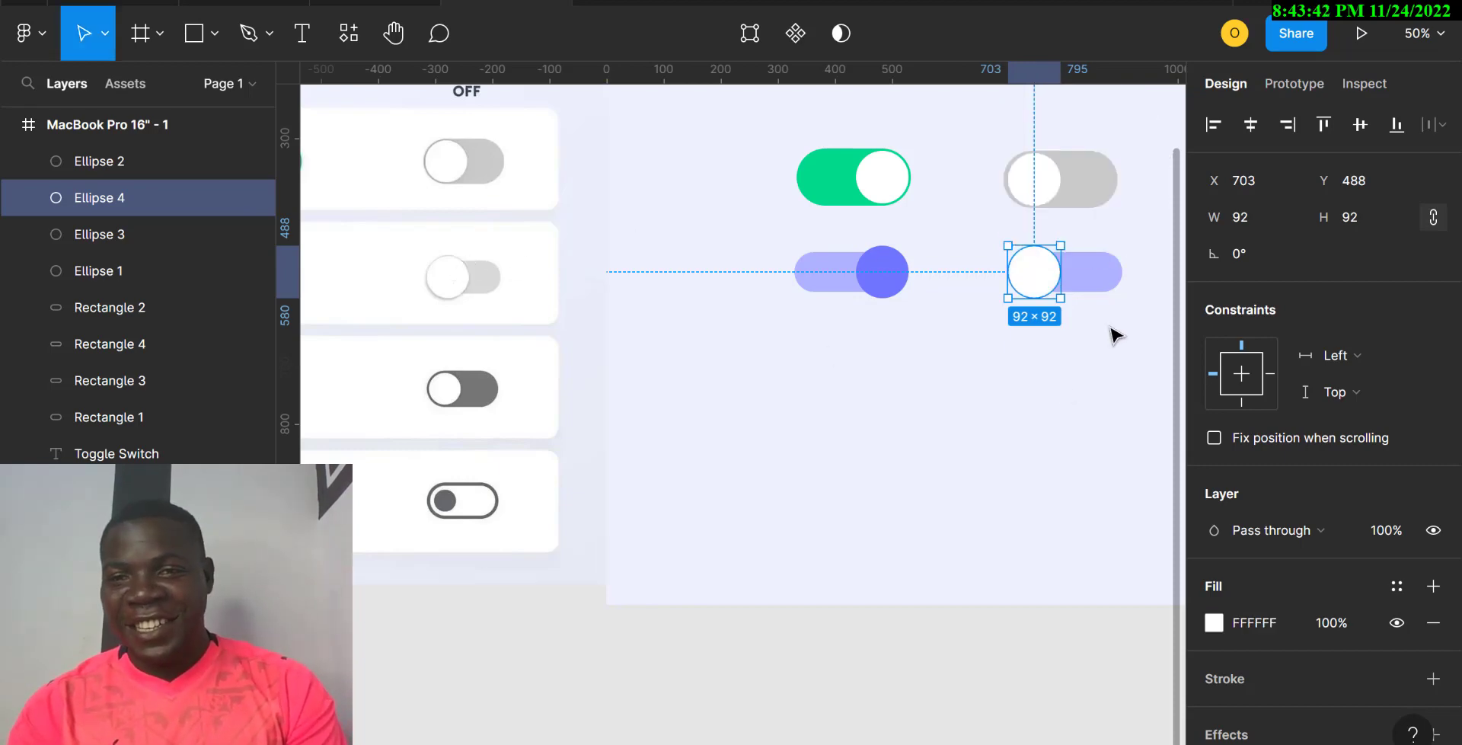
Step: Colour the copy's track the off-state grey D9D9D9
left_click(1120, 284)
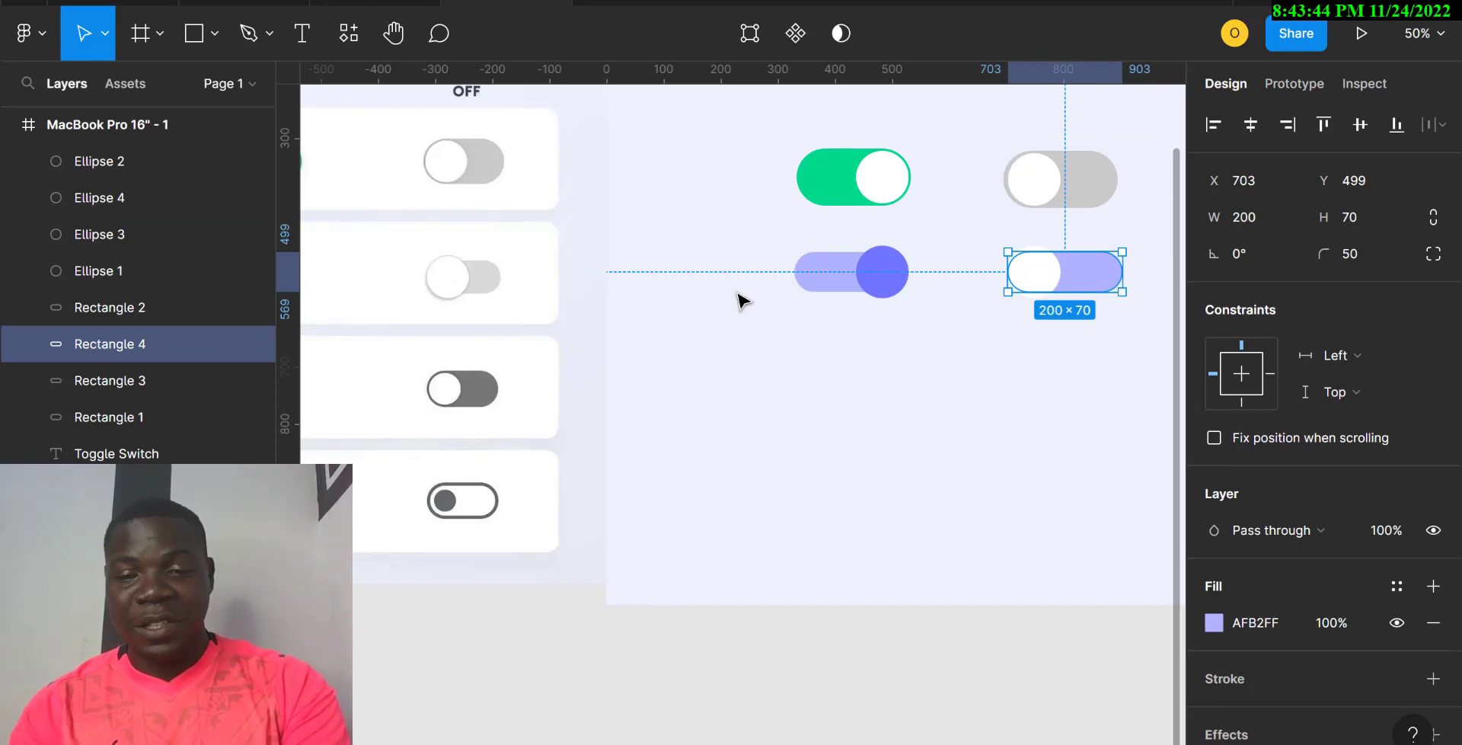
key("i")
left_click(493, 280)
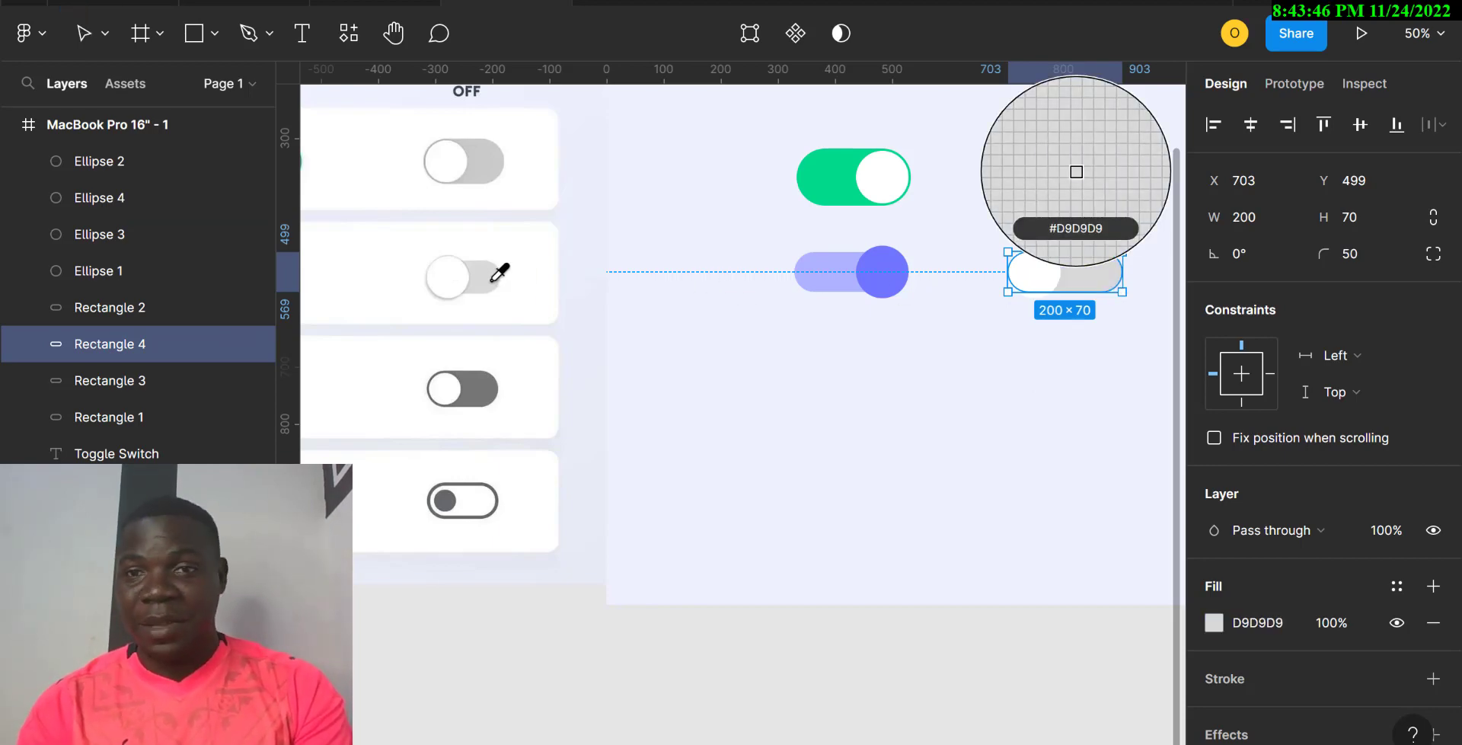
left_click(924, 427)
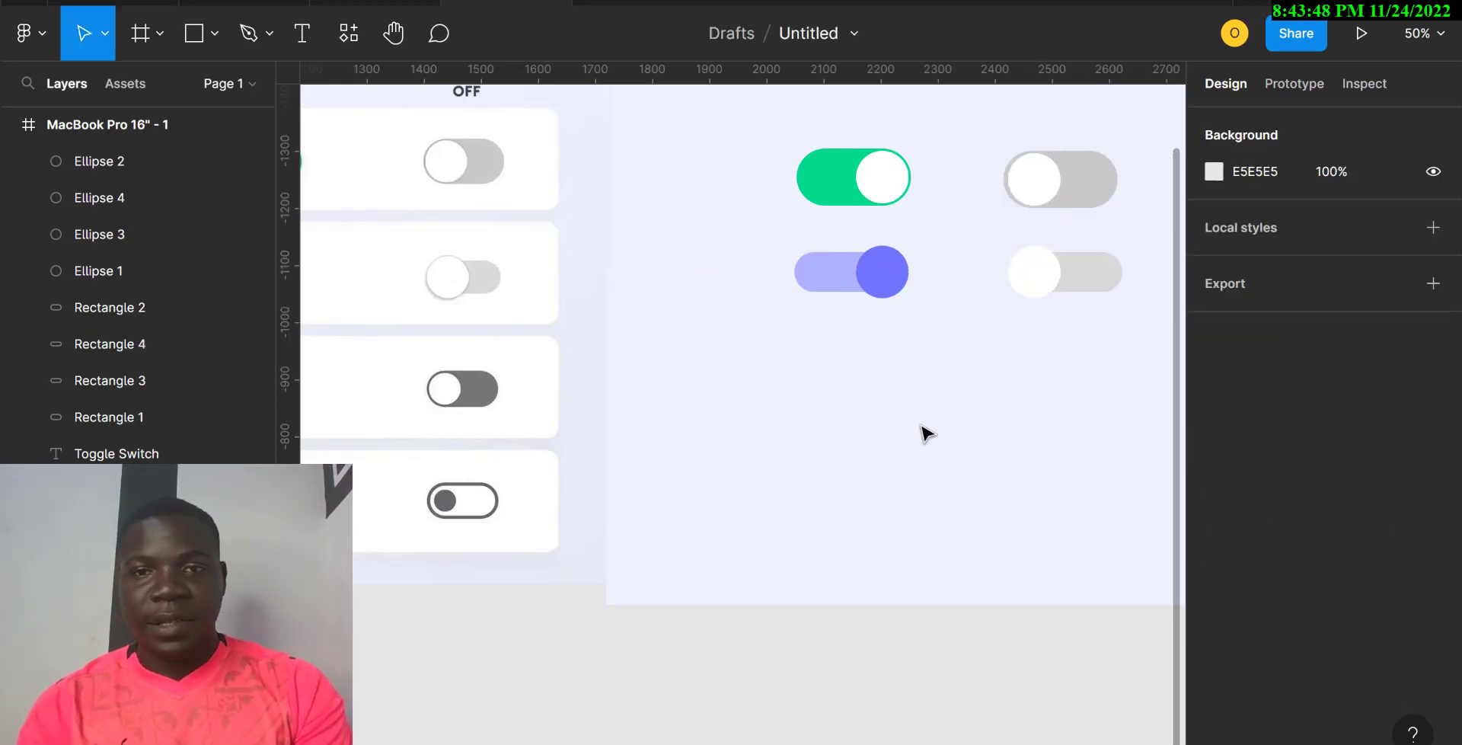
Step: Select the top-row green toggle together with its grey off partner
scroll(923, 428, "left", 5)
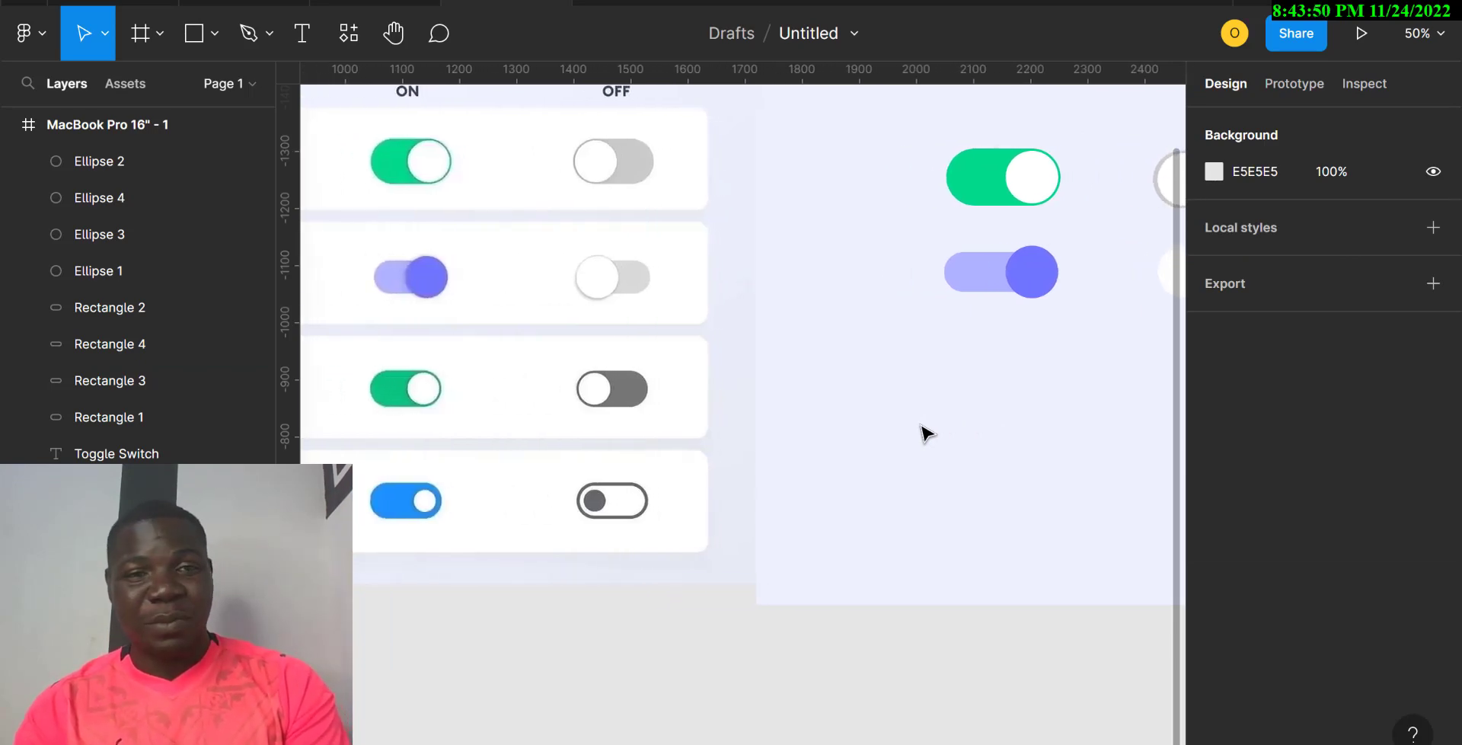
scroll(923, 428, "down", 3)
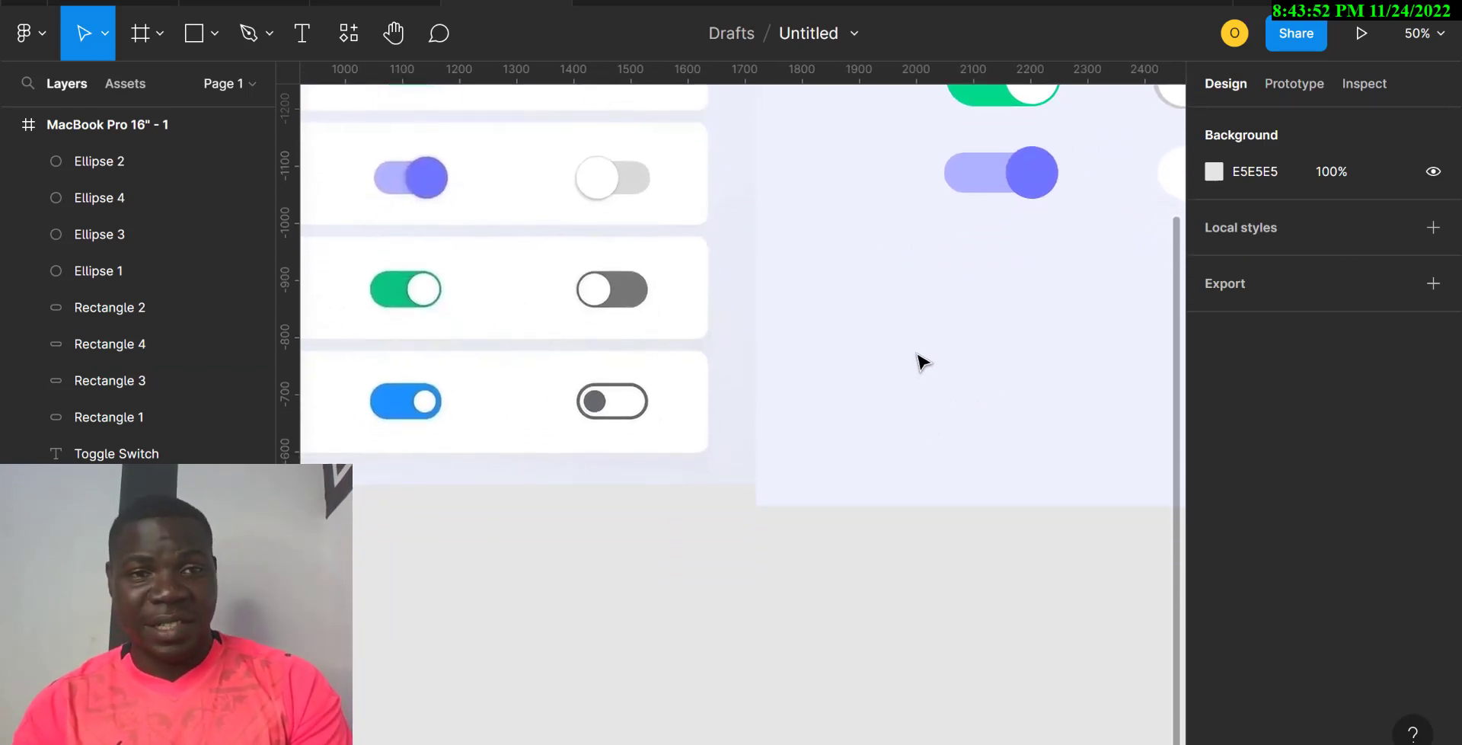
scroll(925, 358, "up", 3)
scroll(922, 355, "right", 3)
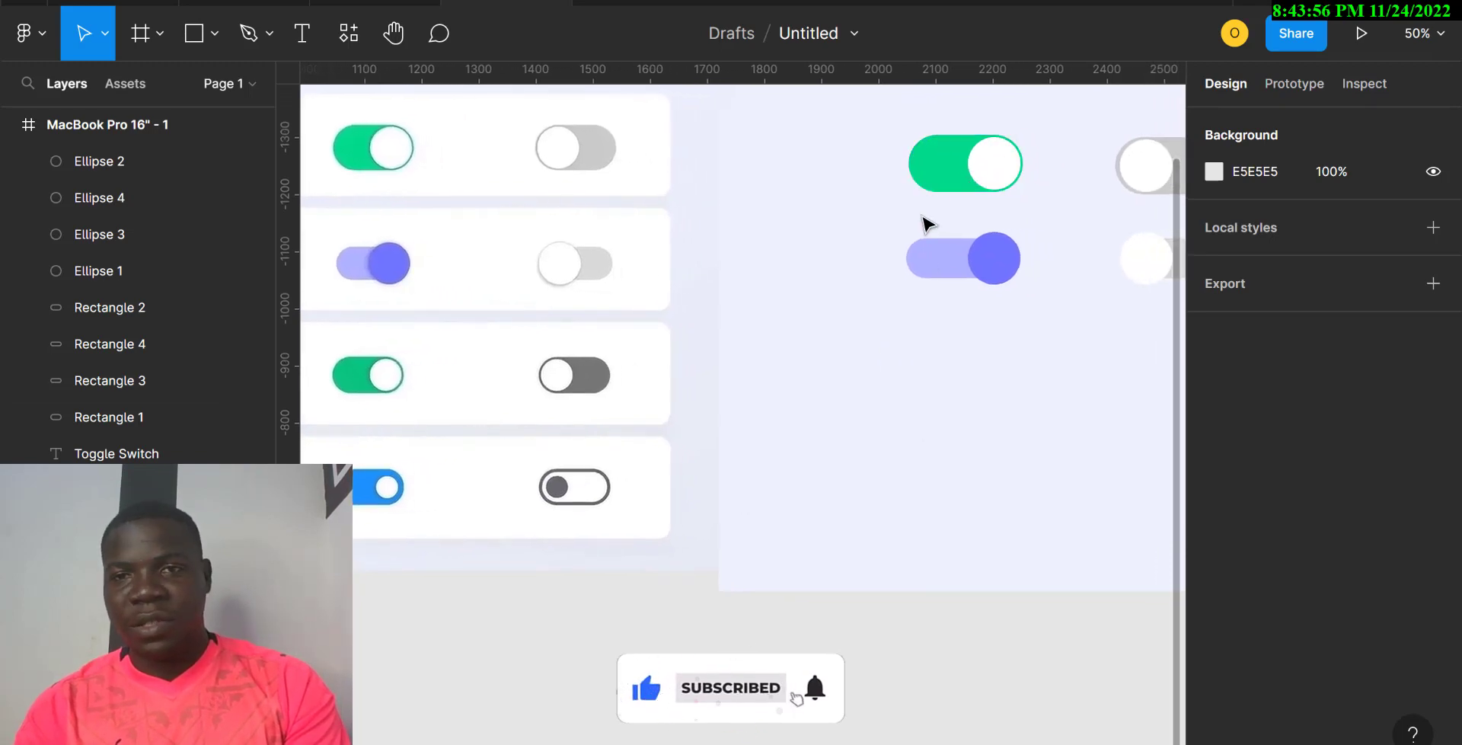
left_click_drag(928, 226, 1143, 349)
Step: Place the copied pair as a third row and recolour its green track to 06C580
left_click(956, 445)
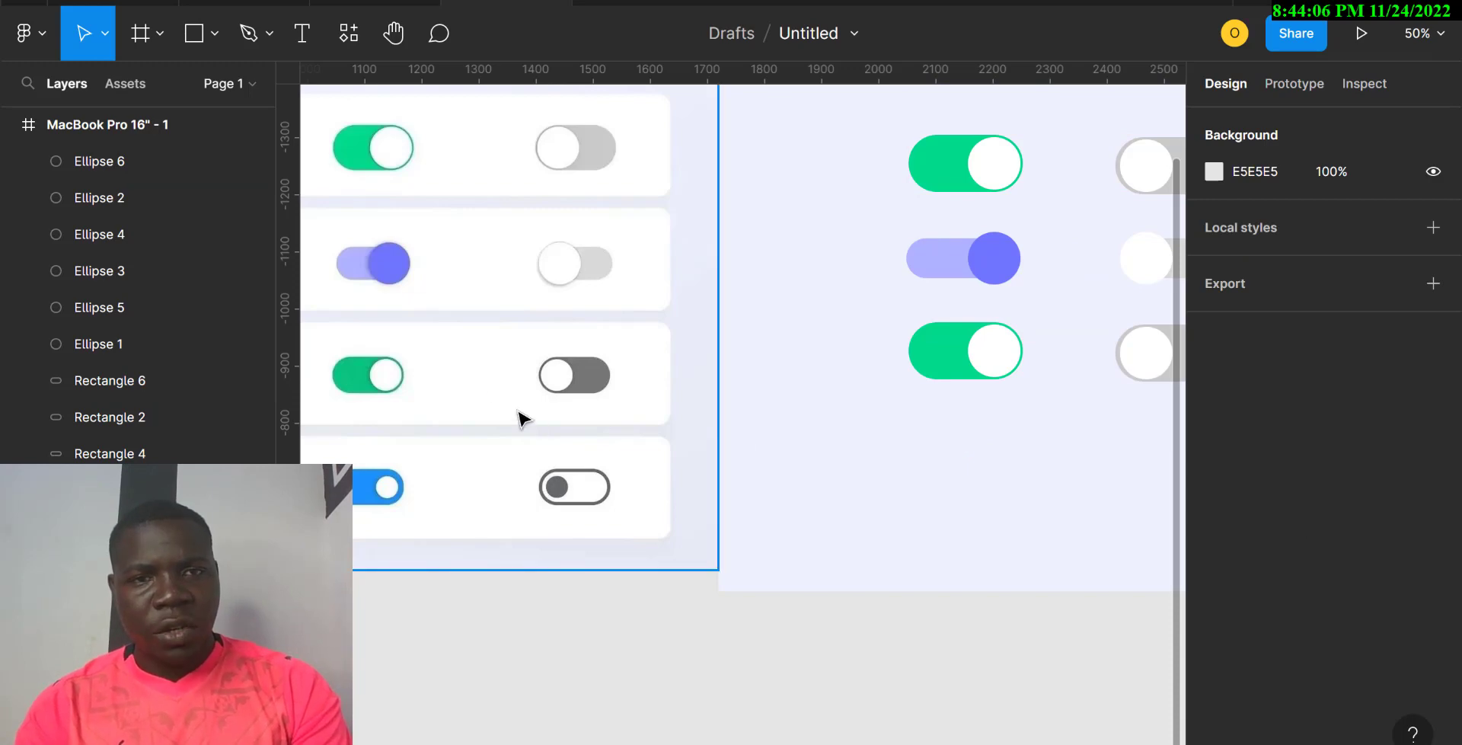
left_click(945, 358)
key("i")
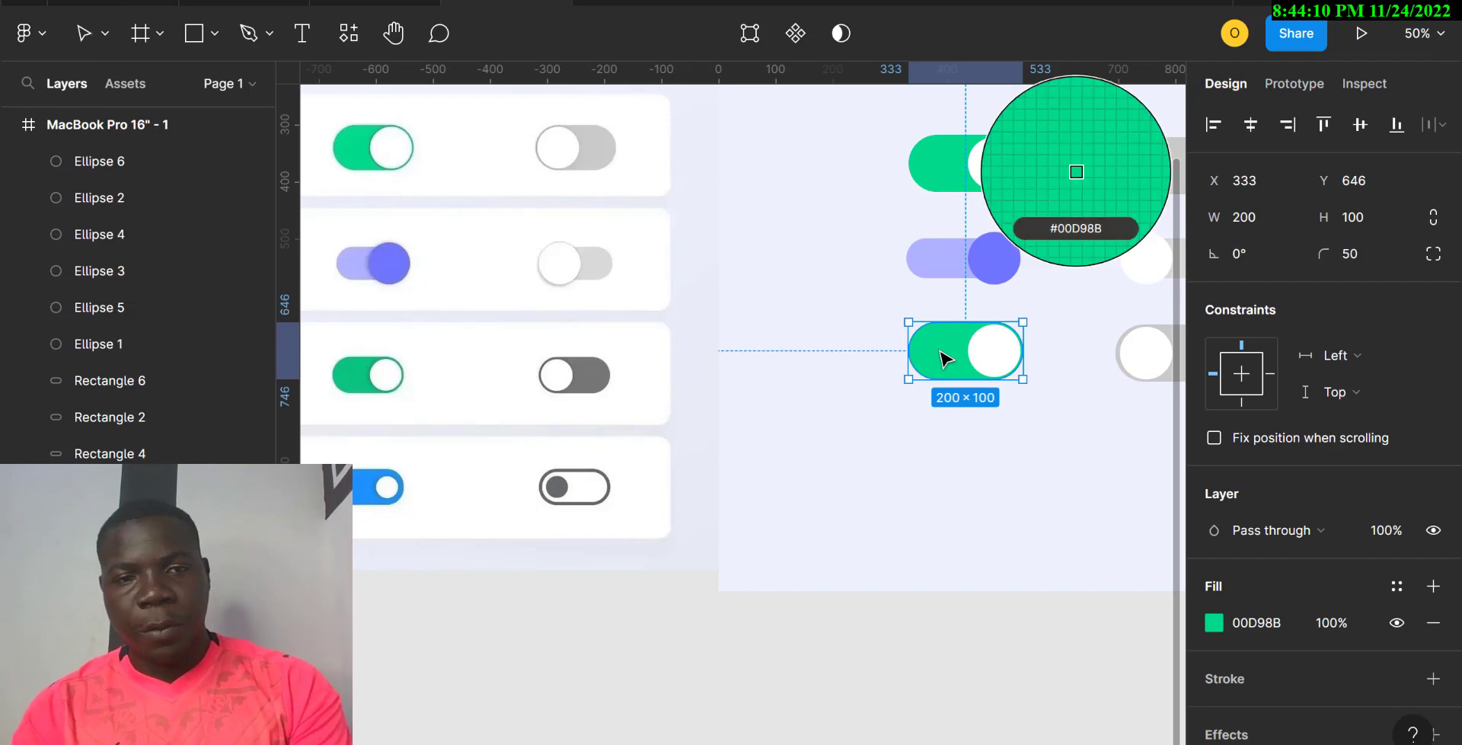
left_click(365, 370)
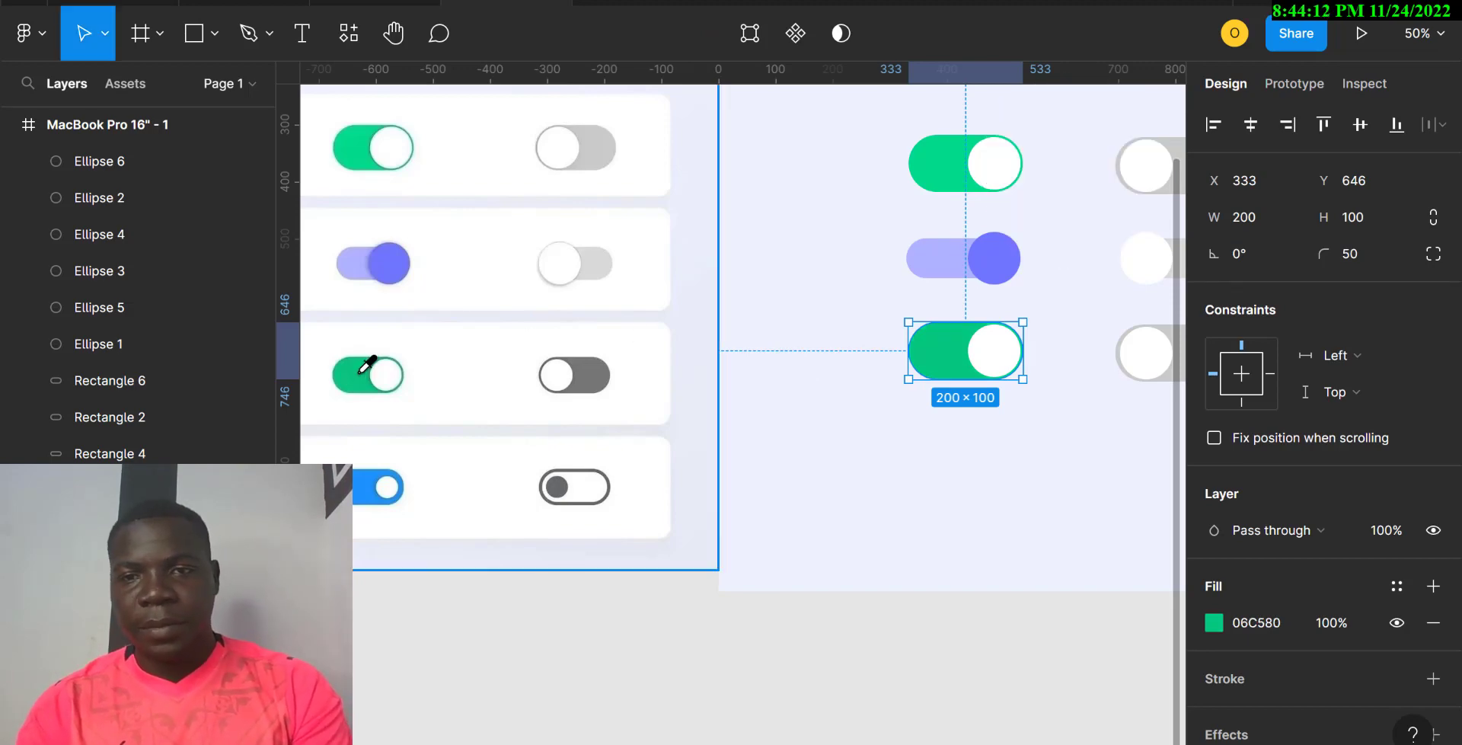
Step: Recolour the third-row off toggle's track to dark grey 777777
scroll(1070, 415, "right", 2)
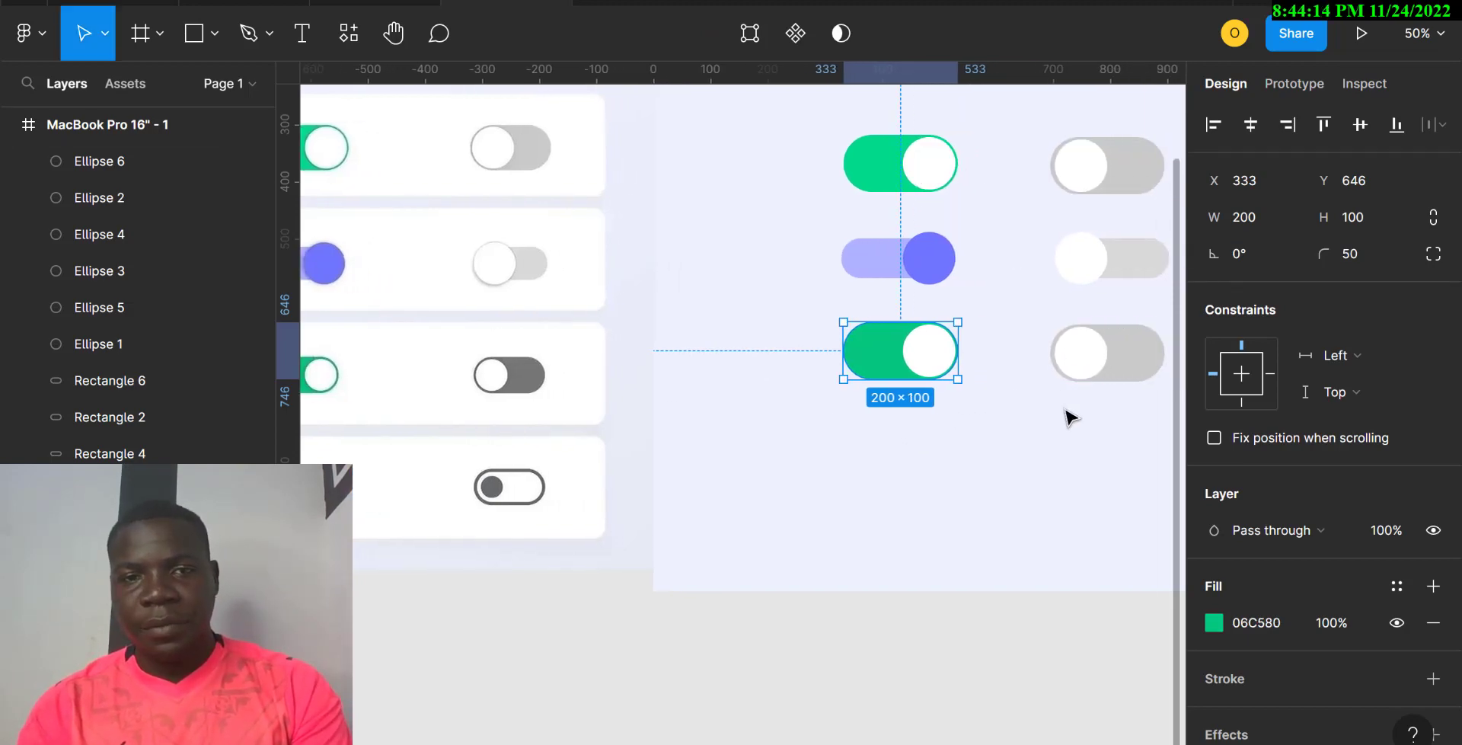
left_click(1150, 352)
key("i")
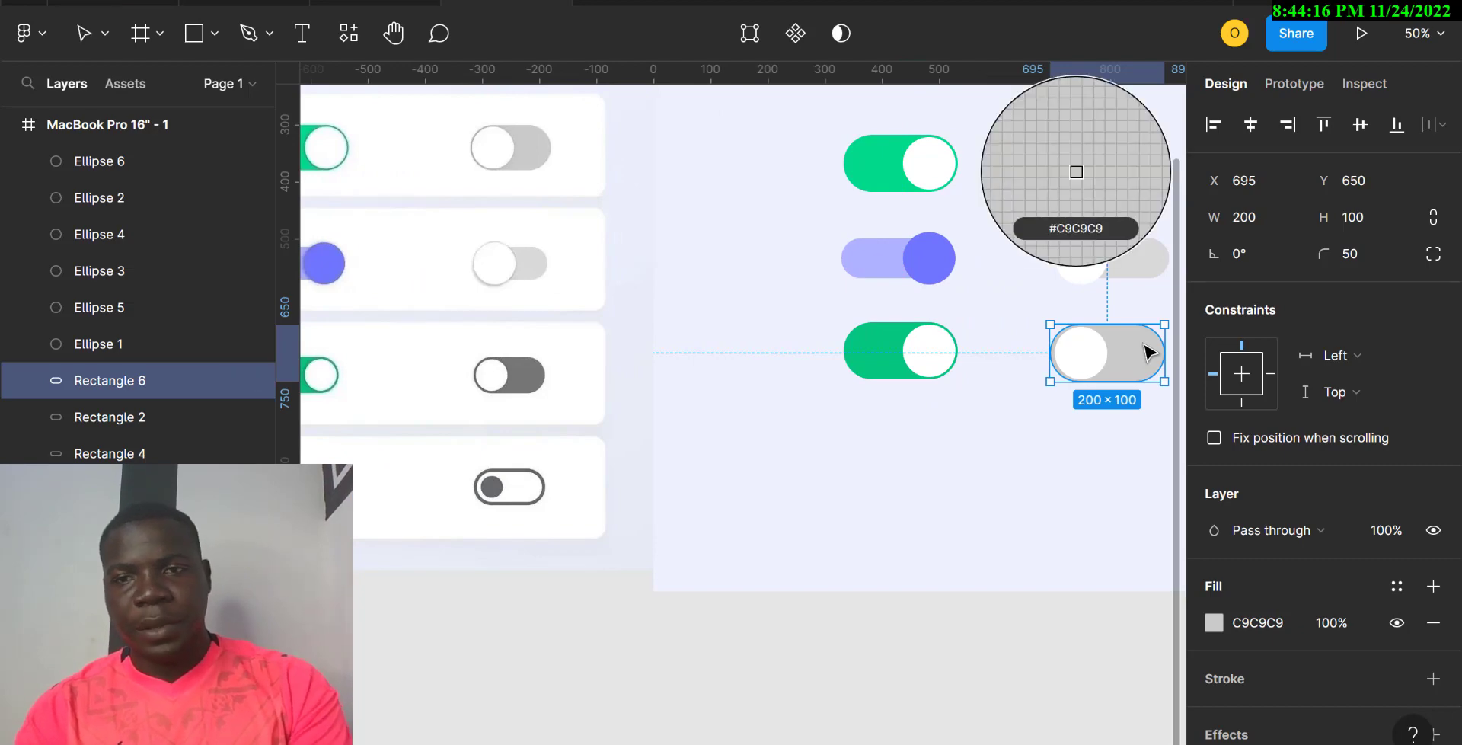
left_click(533, 365)
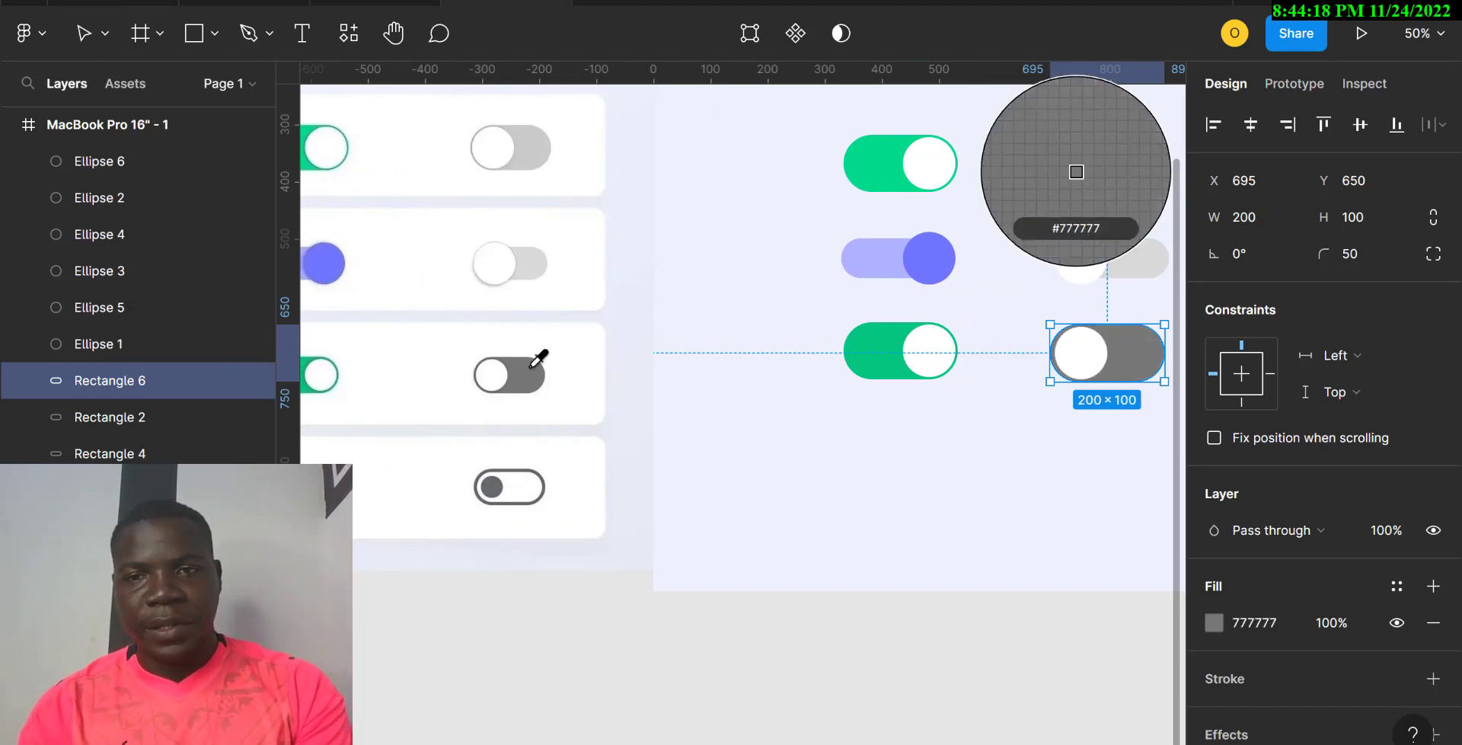
scroll(894, 478, "down", 2)
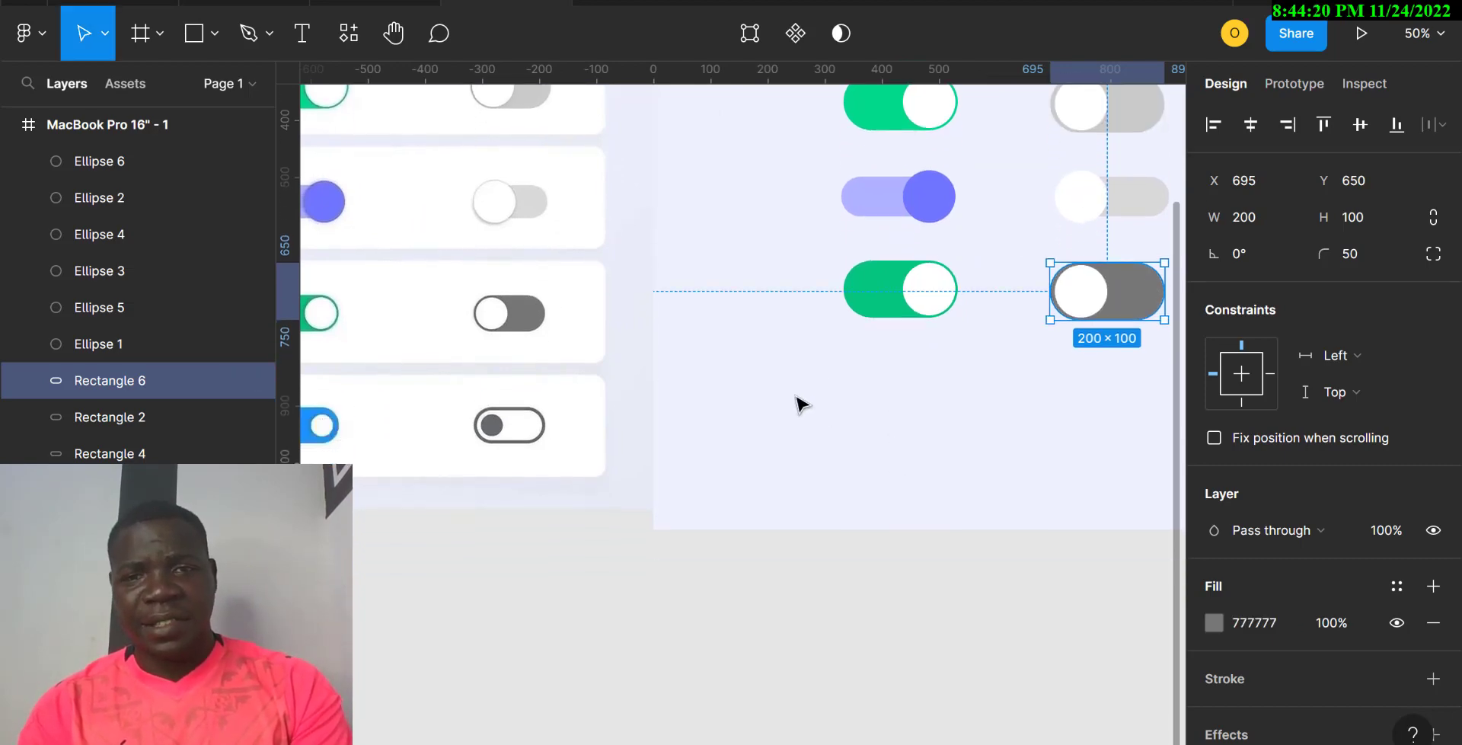
Step: Vertically centre the bottom green and grey toggles on each other
left_click_drag(799, 393, 1142, 294)
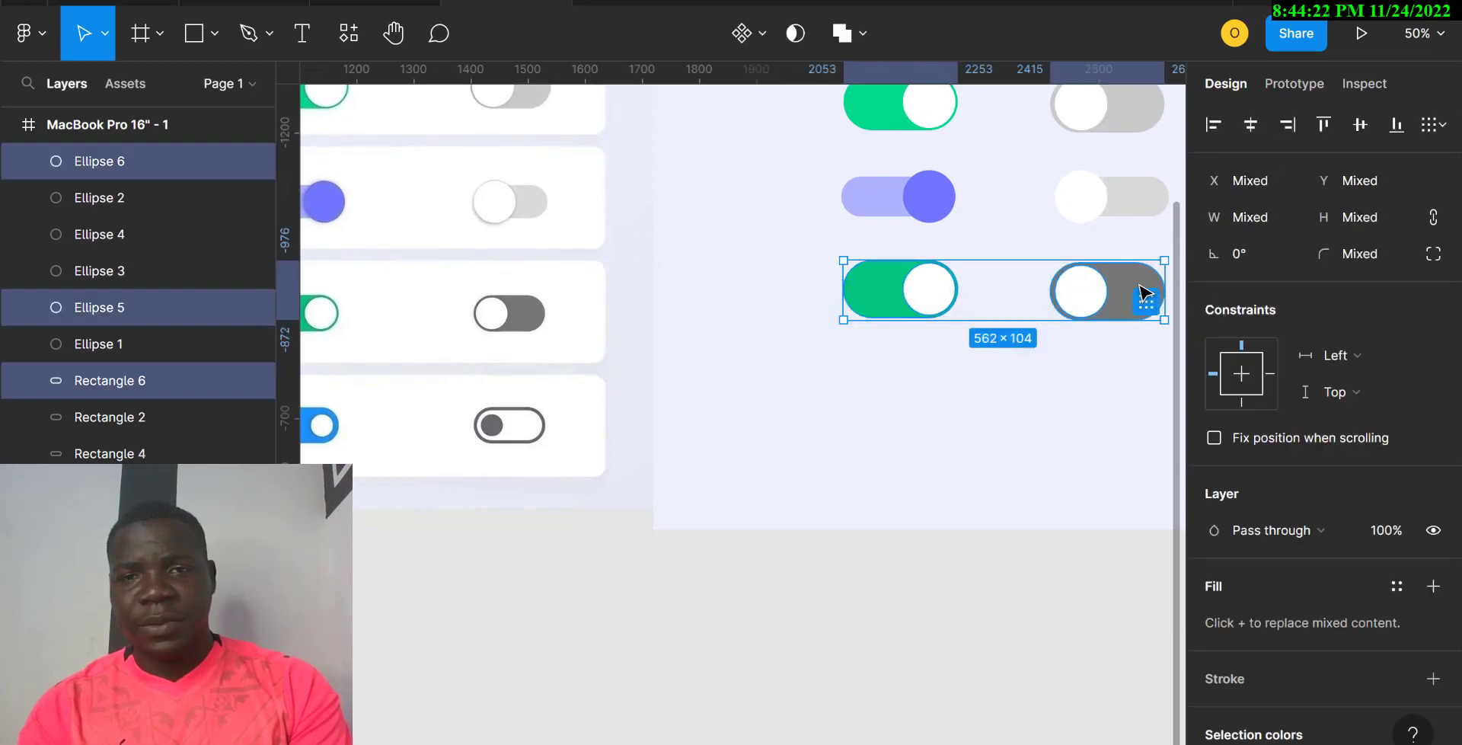
left_click(1360, 126)
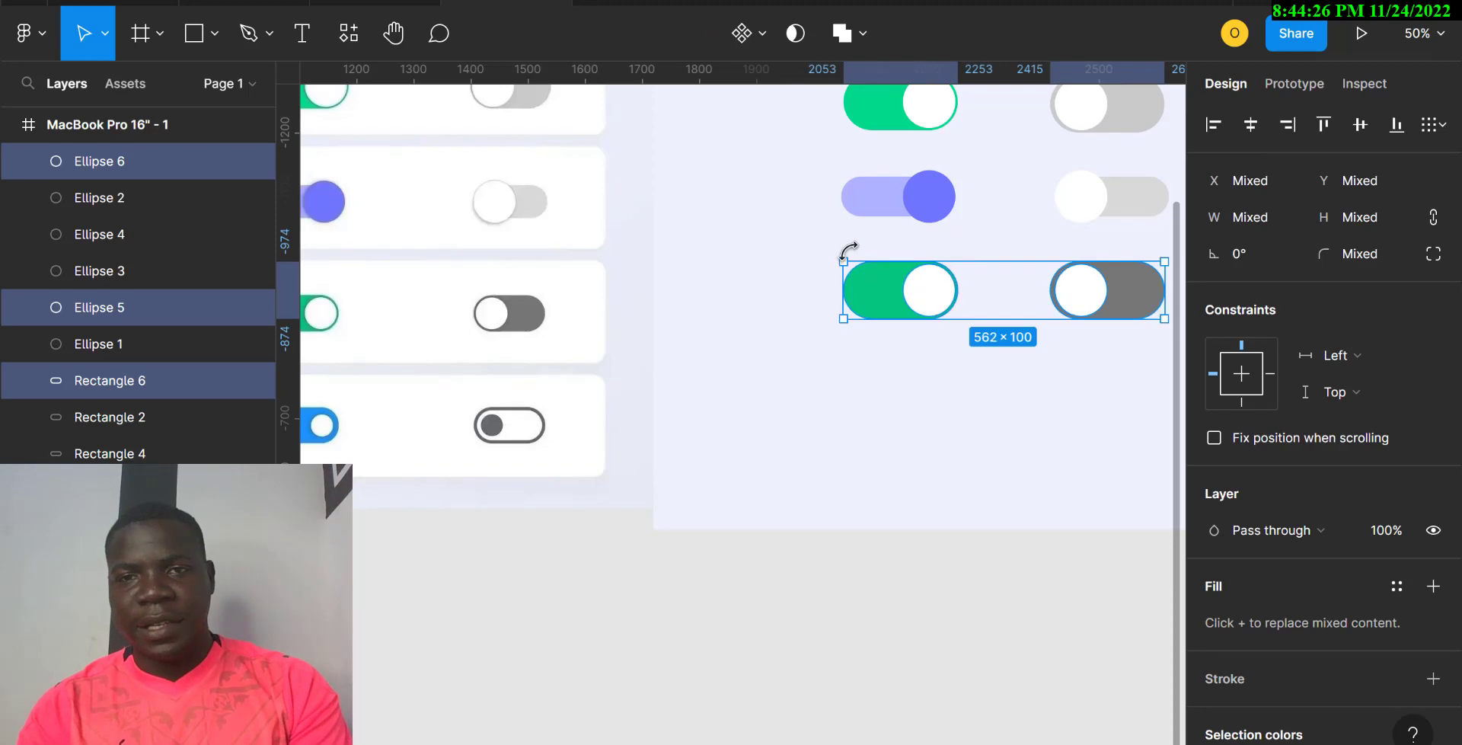
left_click(825, 241)
Step: Duplicate the bottom toggle row as a fourth row 70 px below it
left_click_drag(817, 233, 1126, 170)
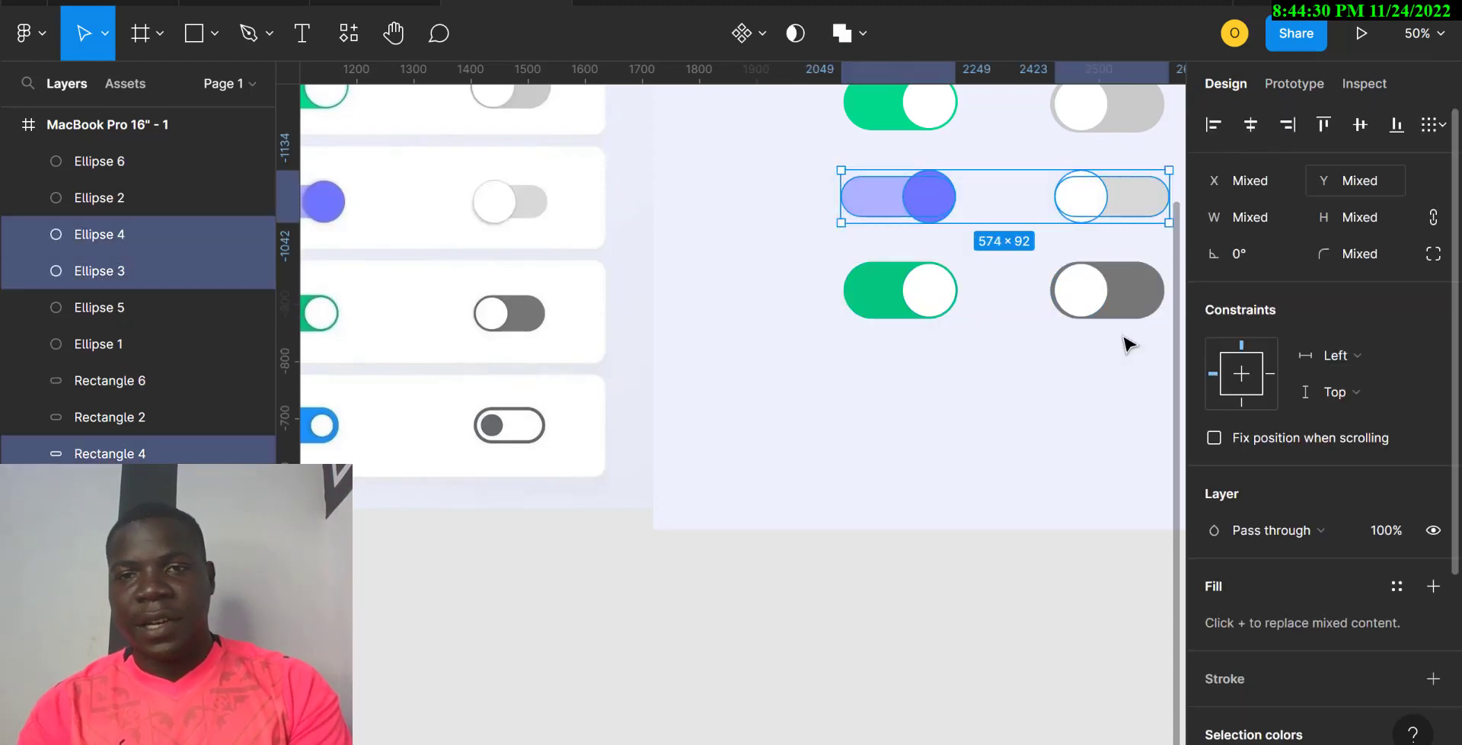
left_click(931, 388)
left_click_drag(931, 389, 1133, 402)
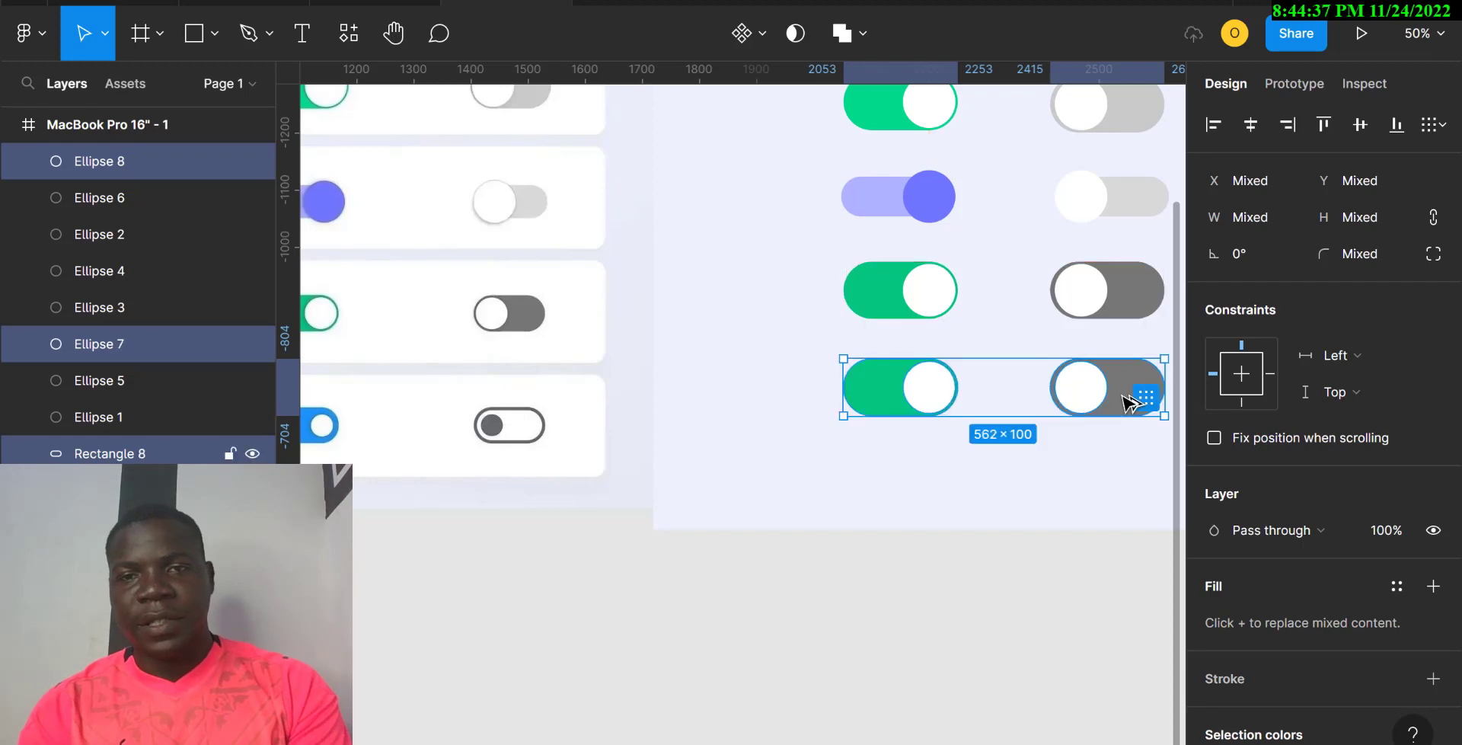
left_click(923, 506)
left_click(922, 394)
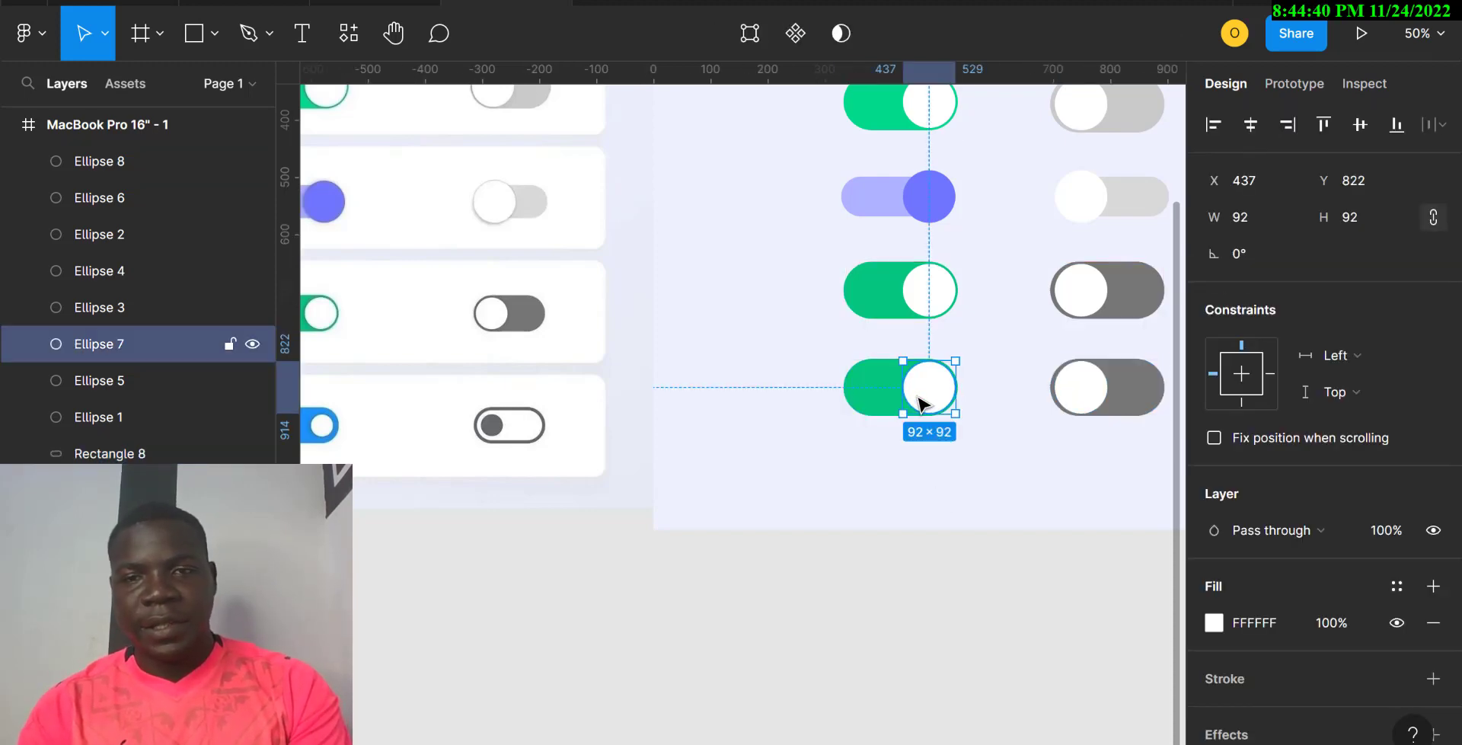
Step: Shrink the green toggle's knob to 50 wide and position it inside its track
left_click(1255, 216)
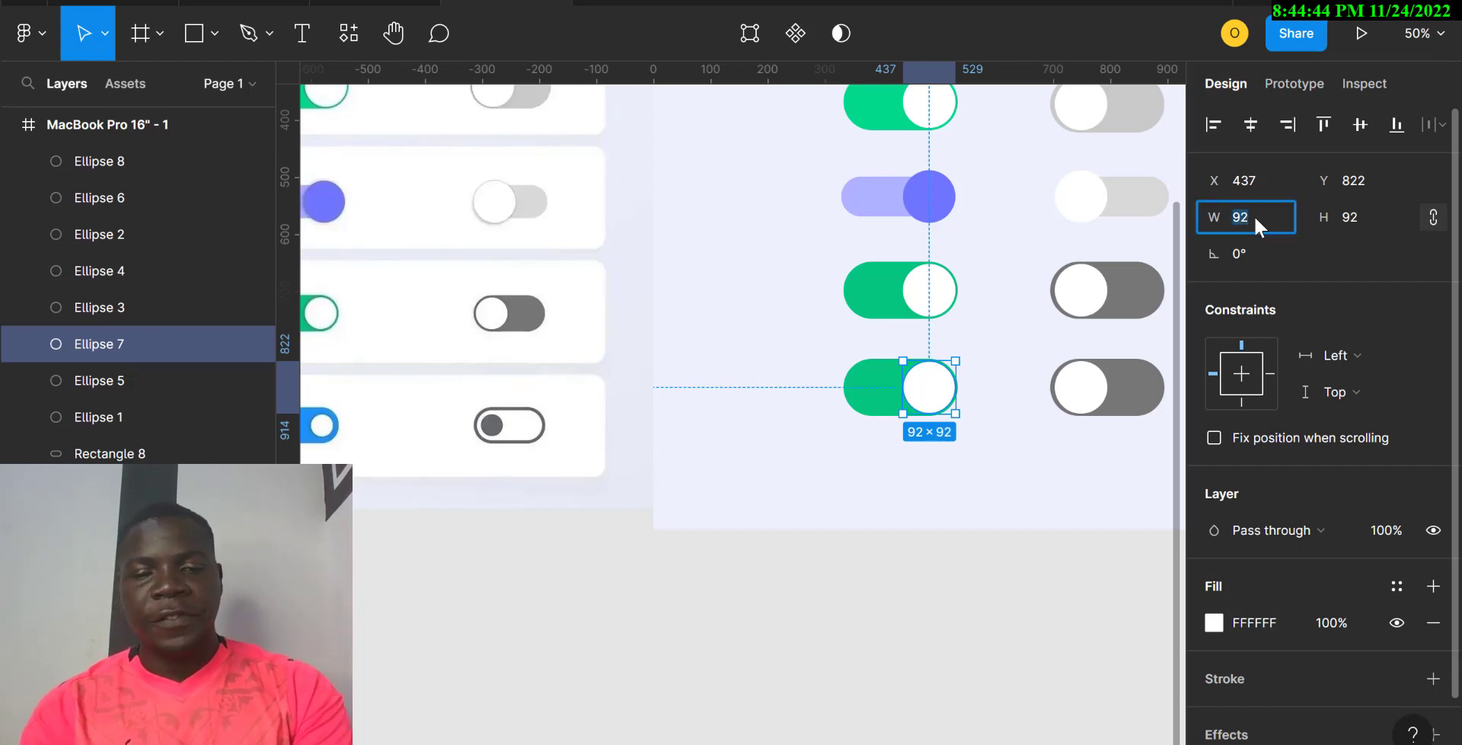
type("50")
key("Return")
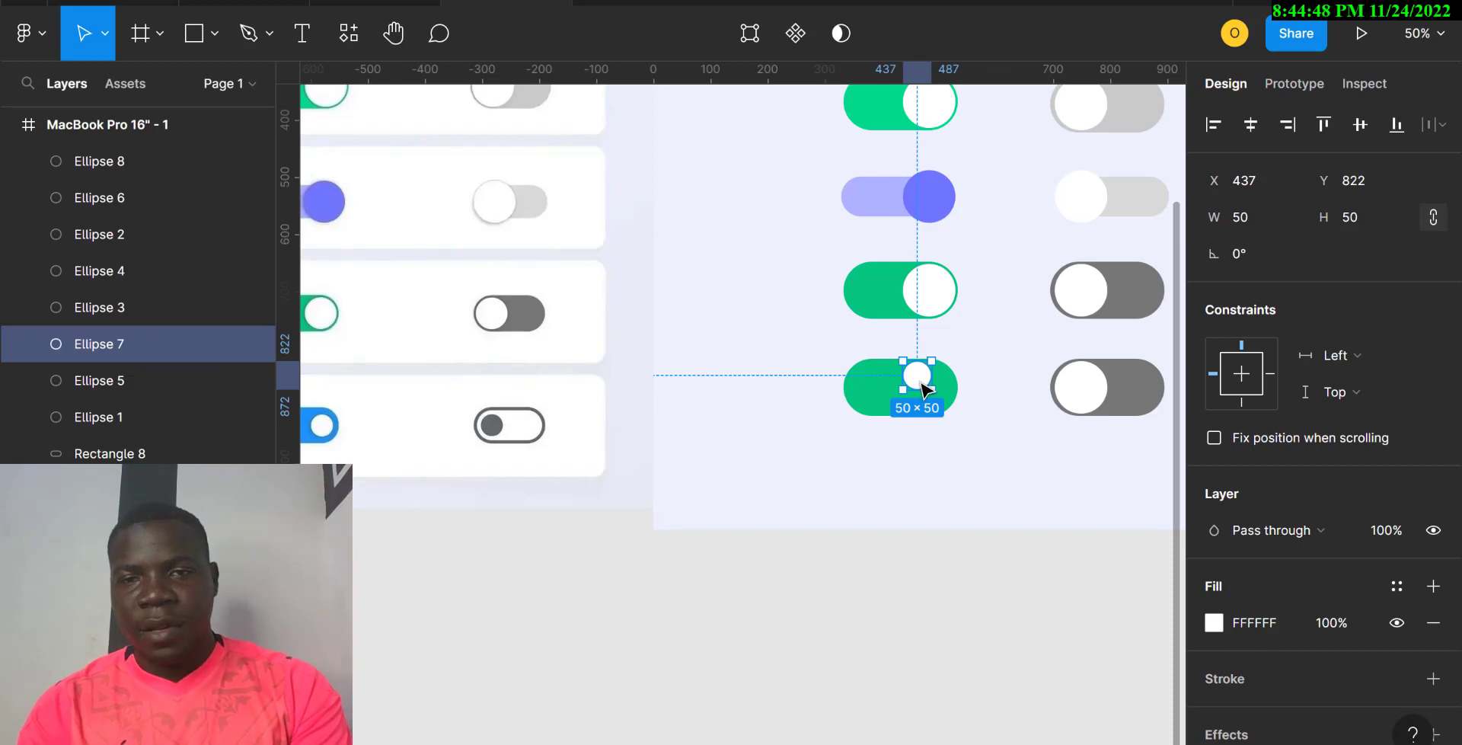
left_click_drag(924, 388, 931, 399)
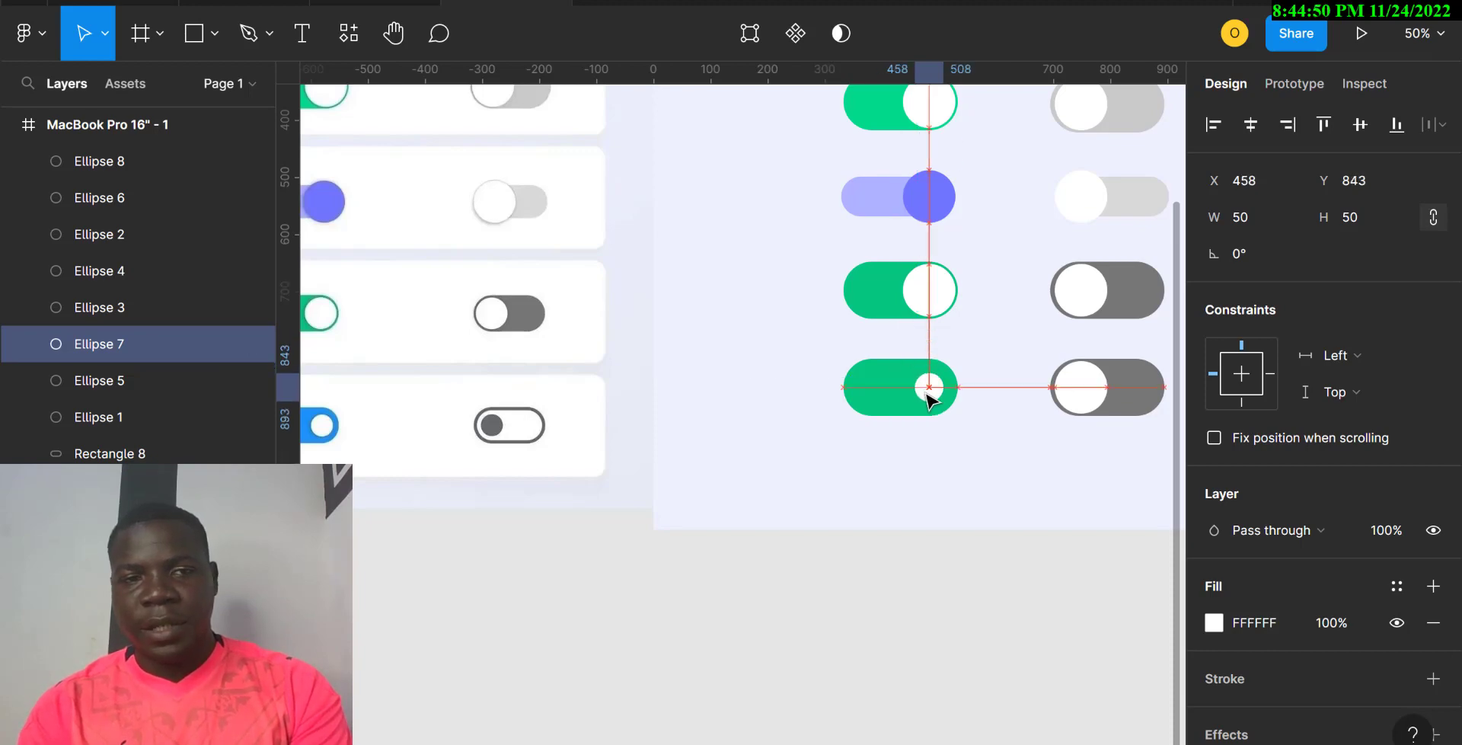
Step: Shrink the grey toggle's knob to 50 and move it to the track's left end
left_click(1097, 392)
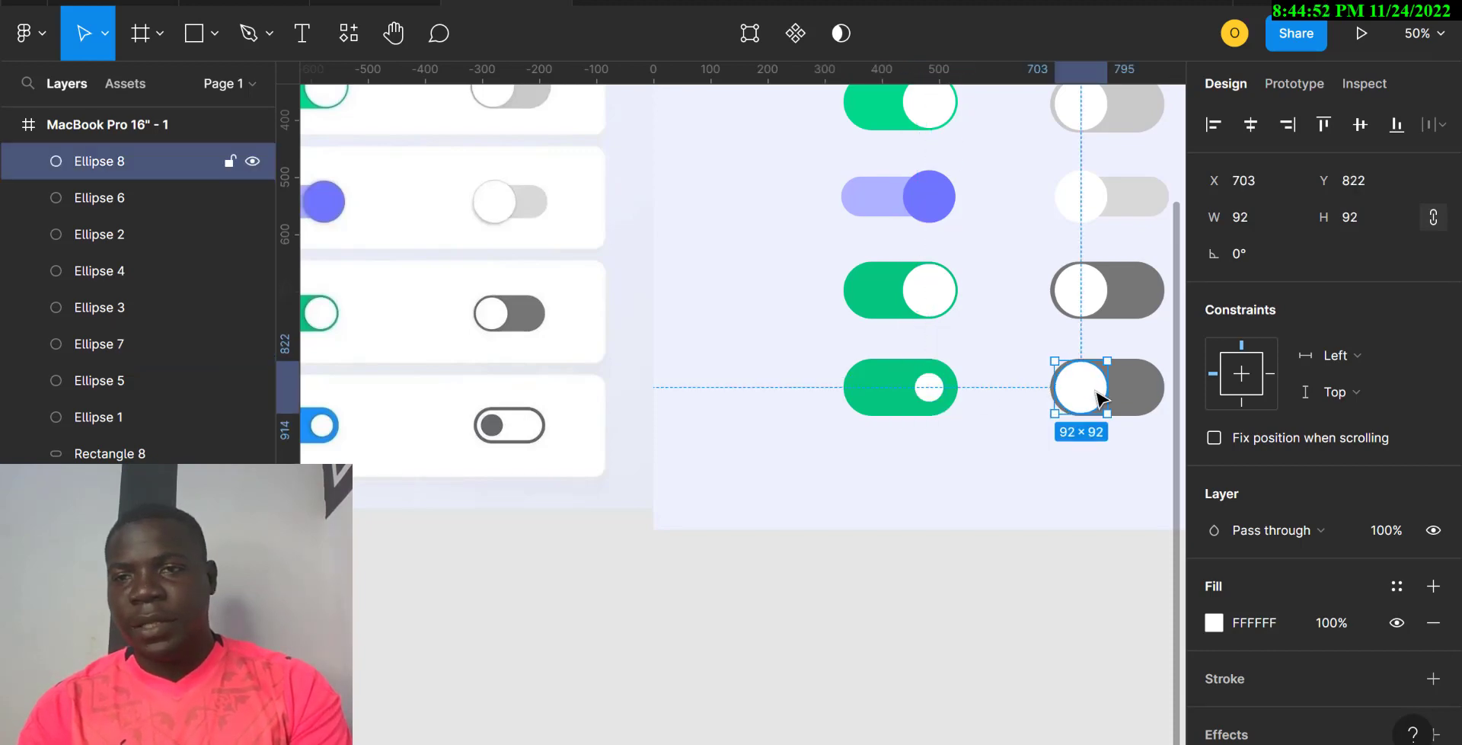
key("BackSpace")
key("BackSpace")
type("50")
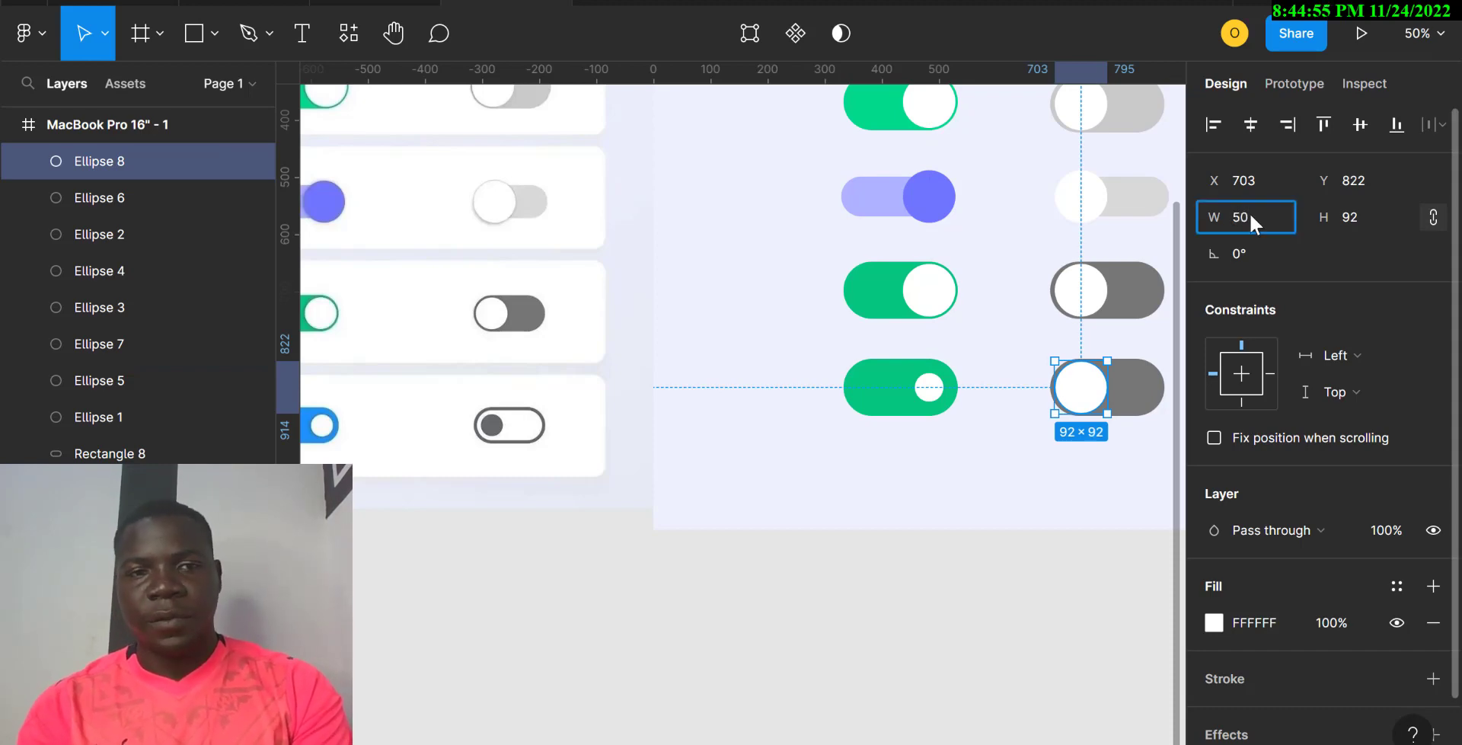
key("Return")
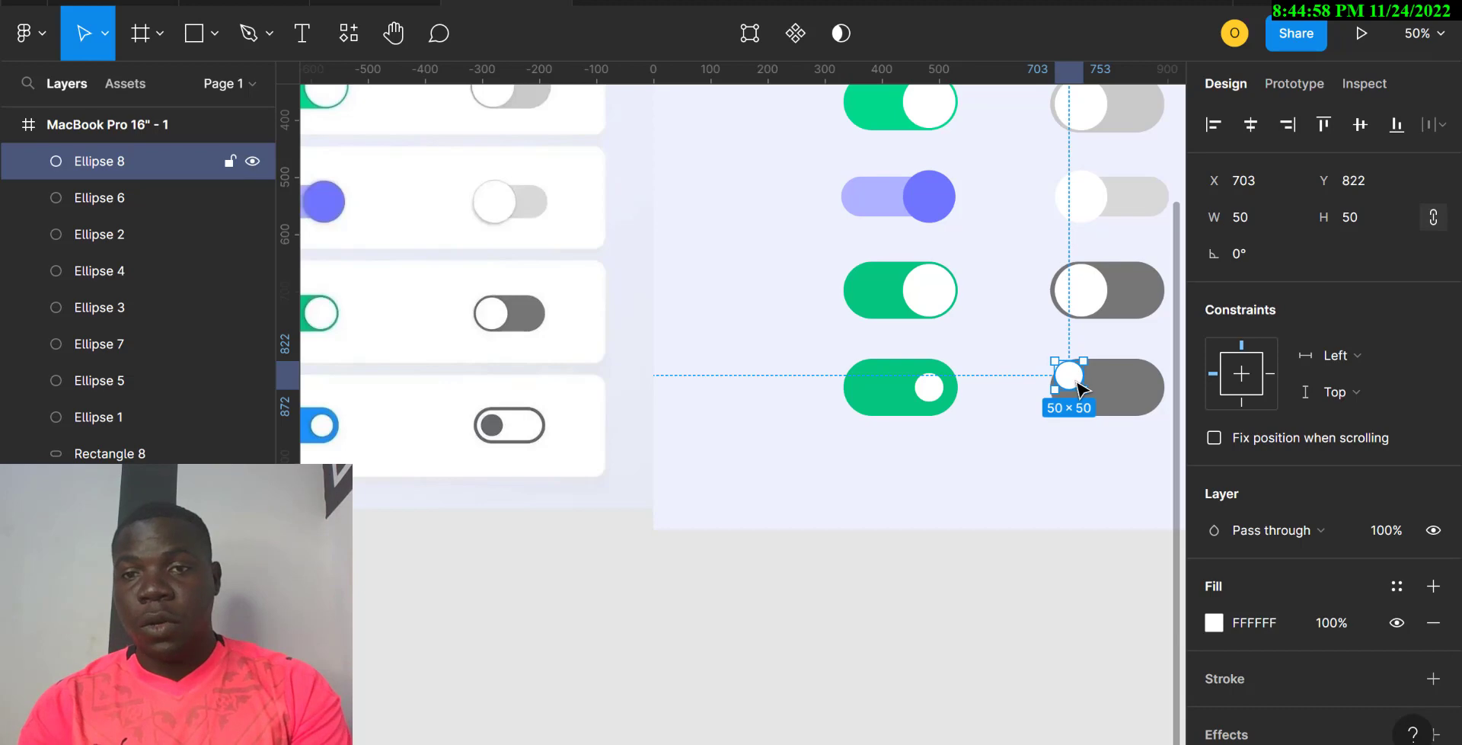
left_click_drag(1089, 399, 1101, 411)
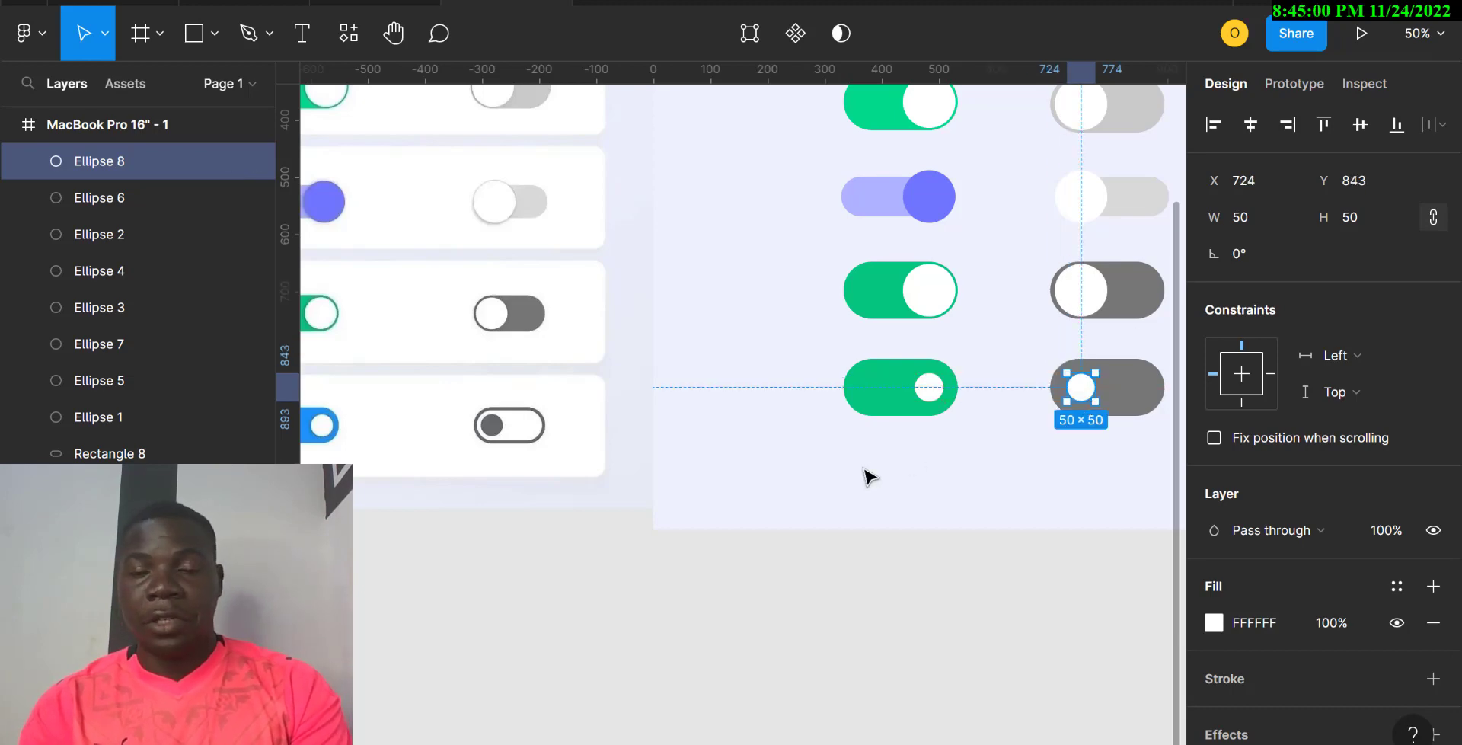
left_click_drag(867, 467, 972, 388)
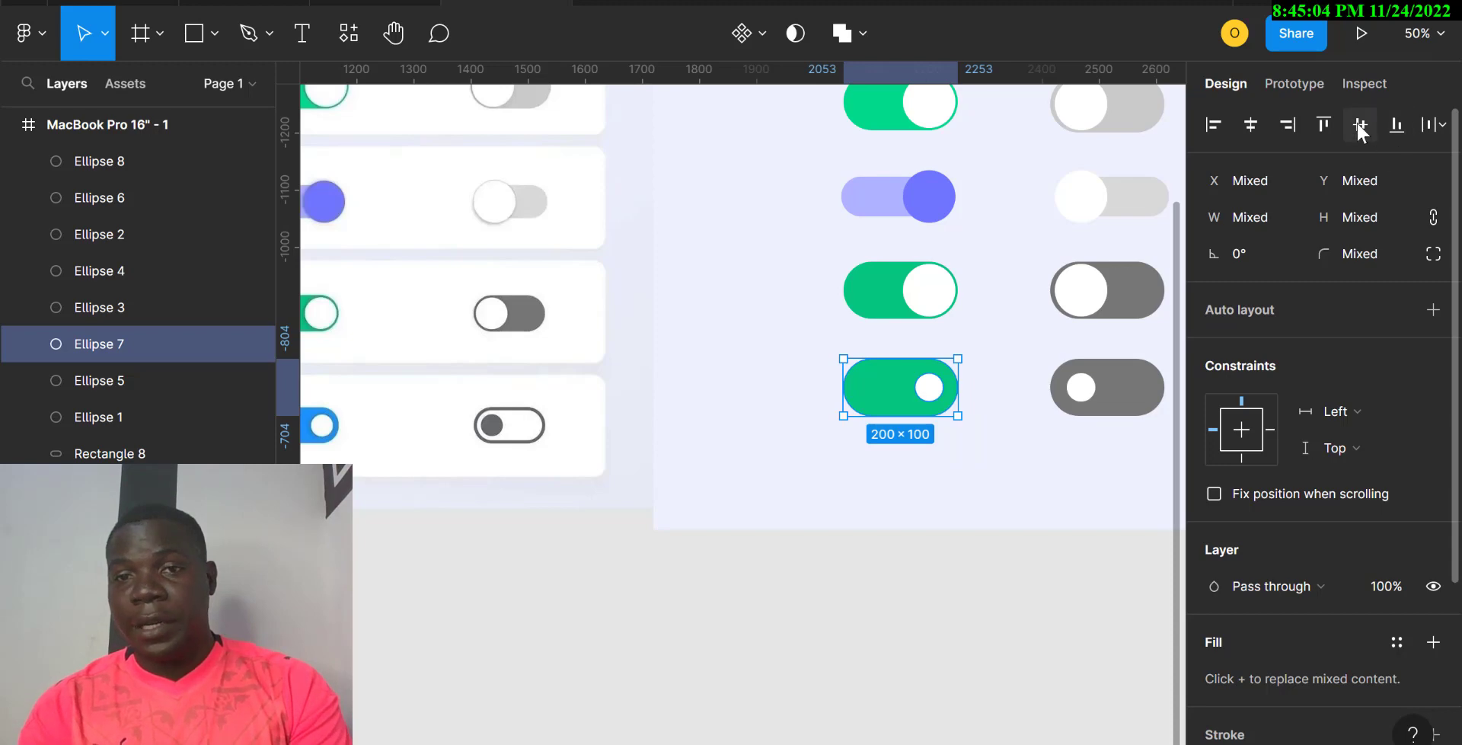
left_click(1061, 516)
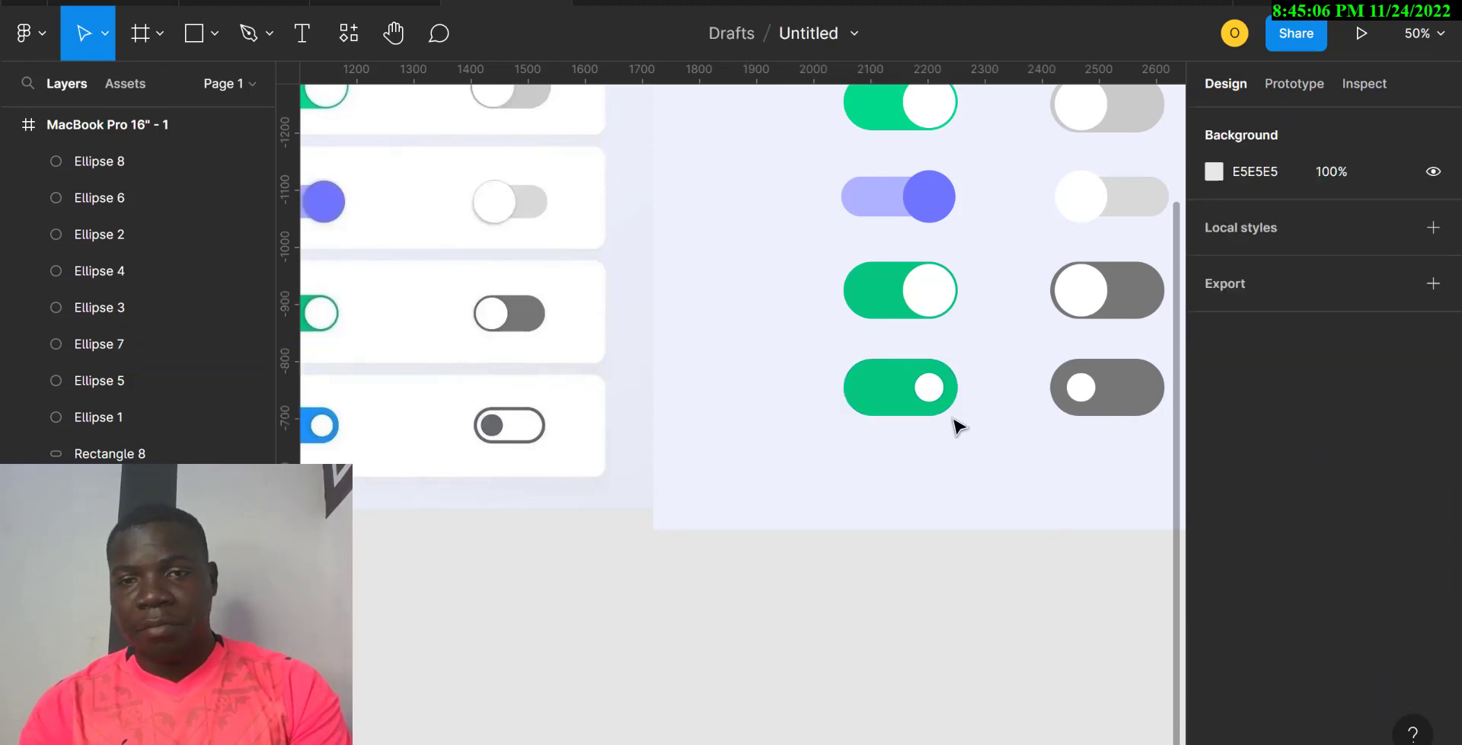
Step: Try a 60 size for the green knob, then undo back to 50×50
left_click(932, 391)
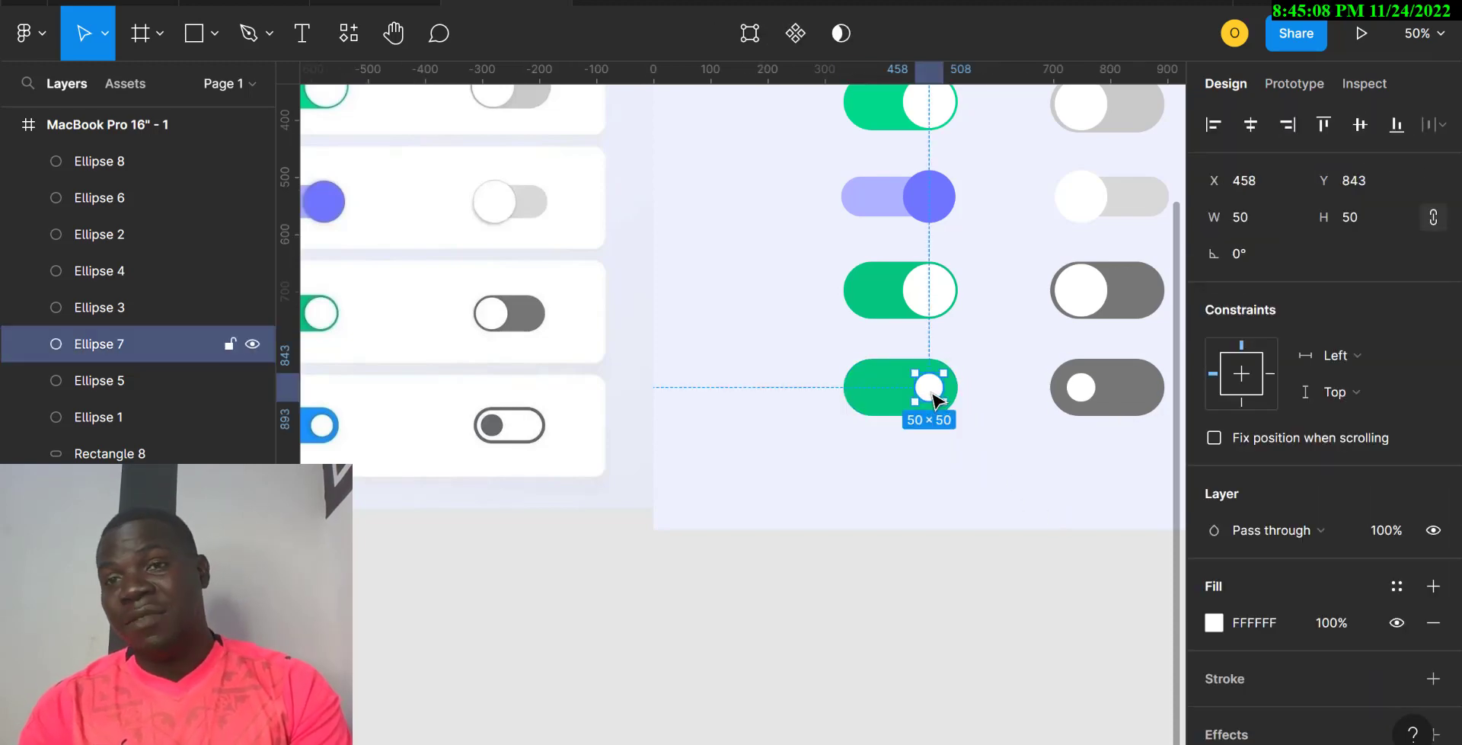
left_click(1359, 217)
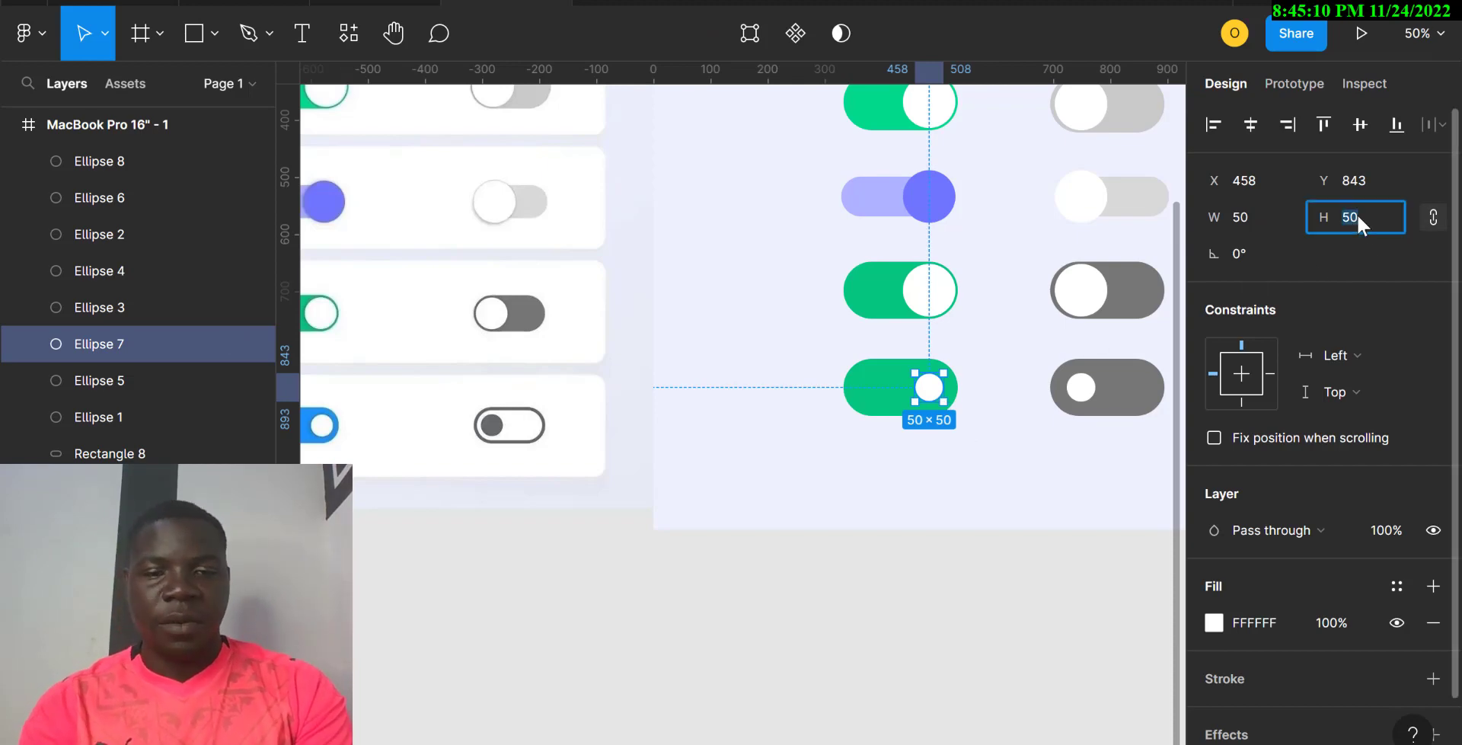
type("60")
key("Return")
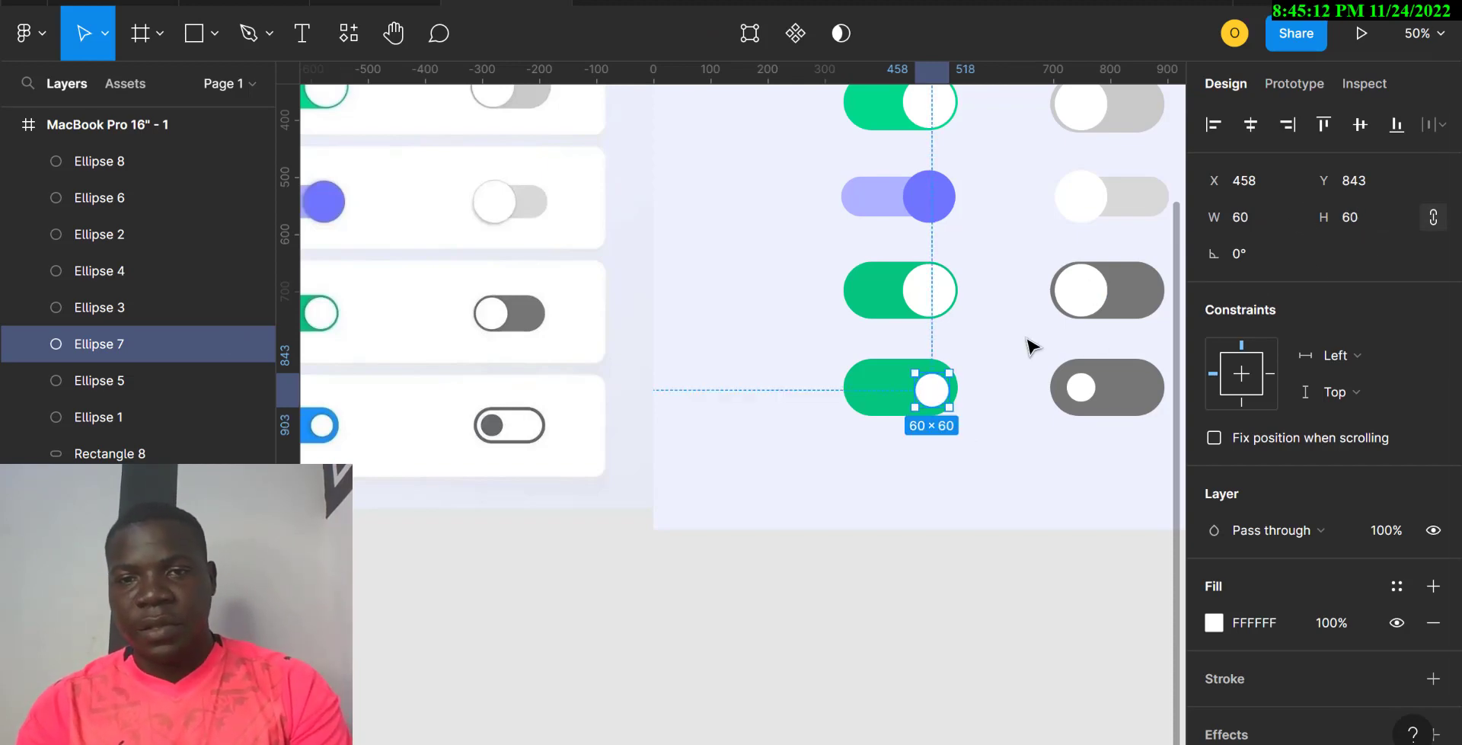
left_click_drag(934, 390, 937, 396)
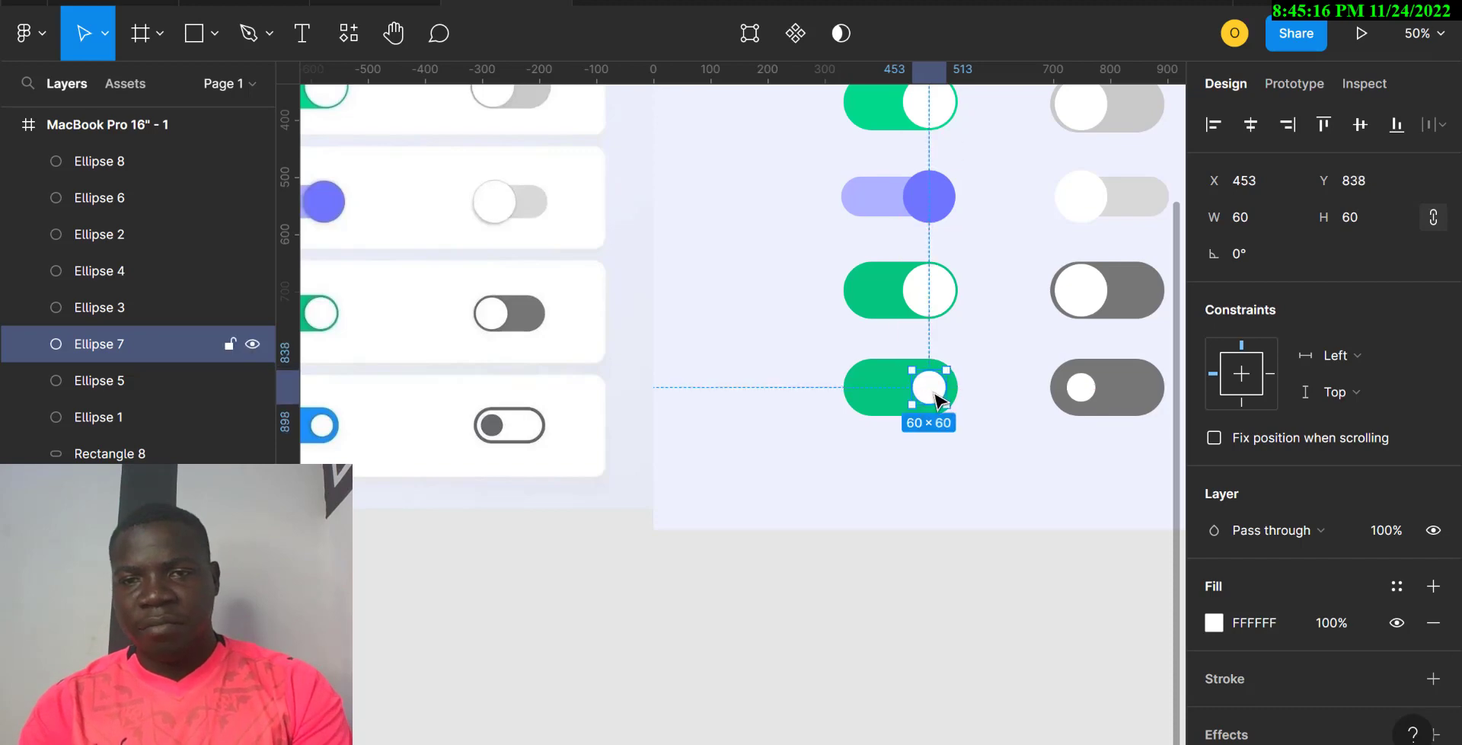
left_click(1049, 472)
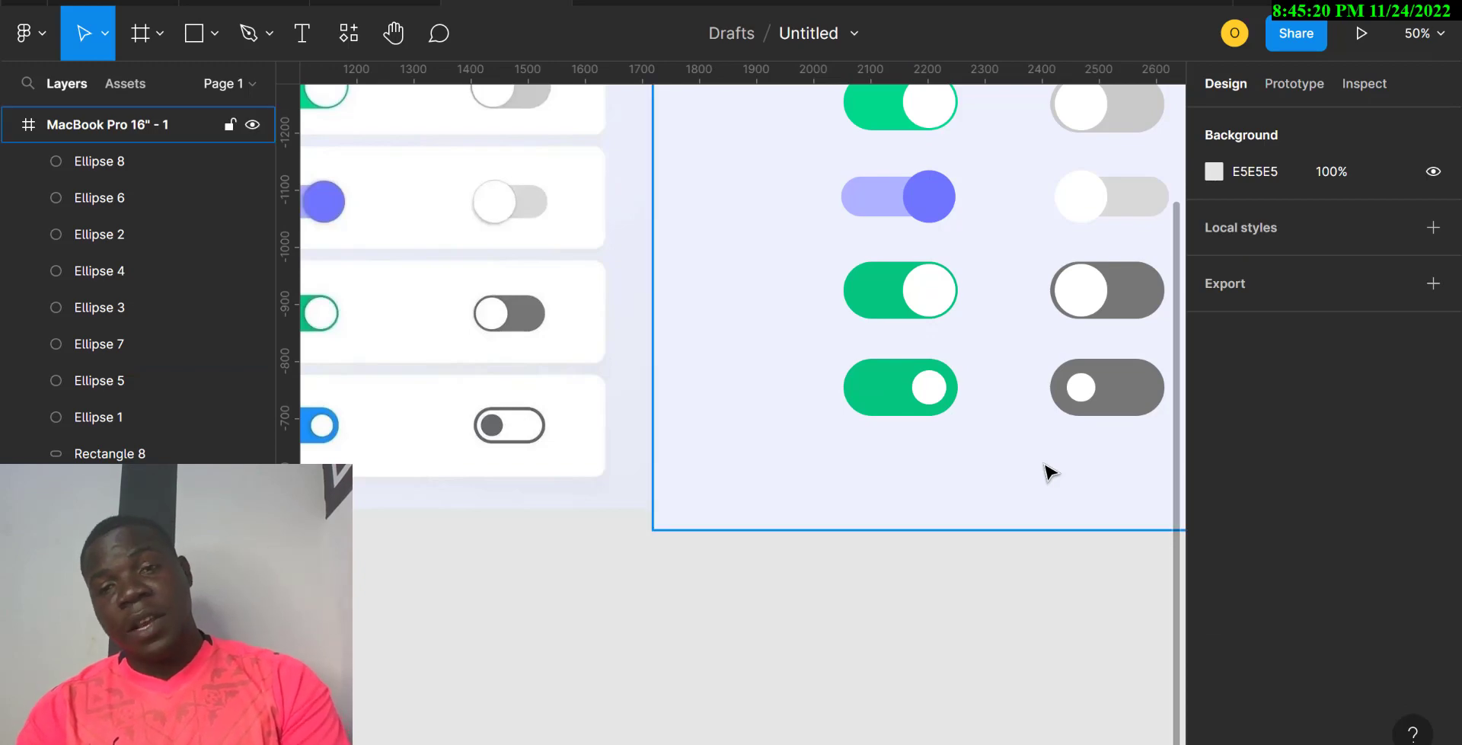
key("ctrl+z")
key("ctrl+z")
key("ctrl+z")
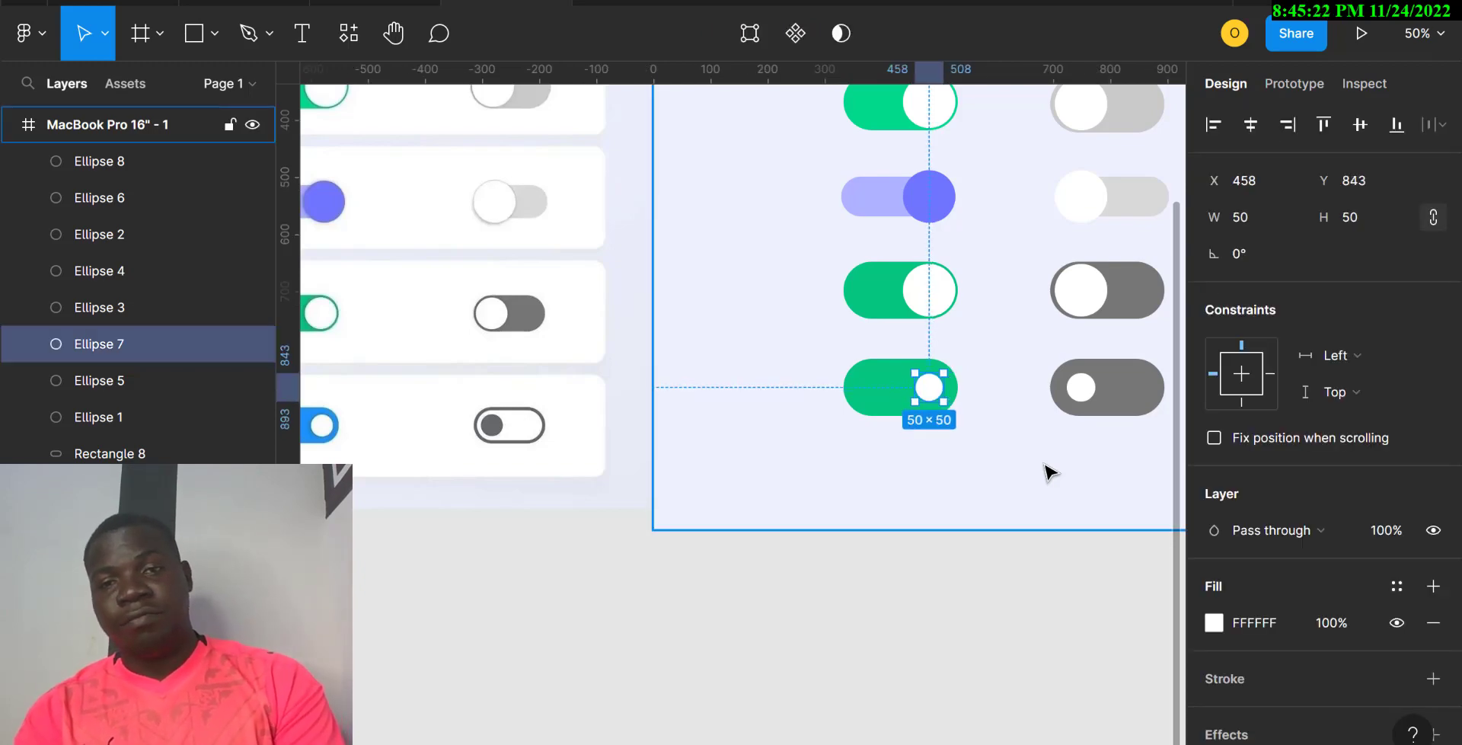
Step: Remove the bottom-right track's fill and give it a 10 px outline
left_click(1049, 472)
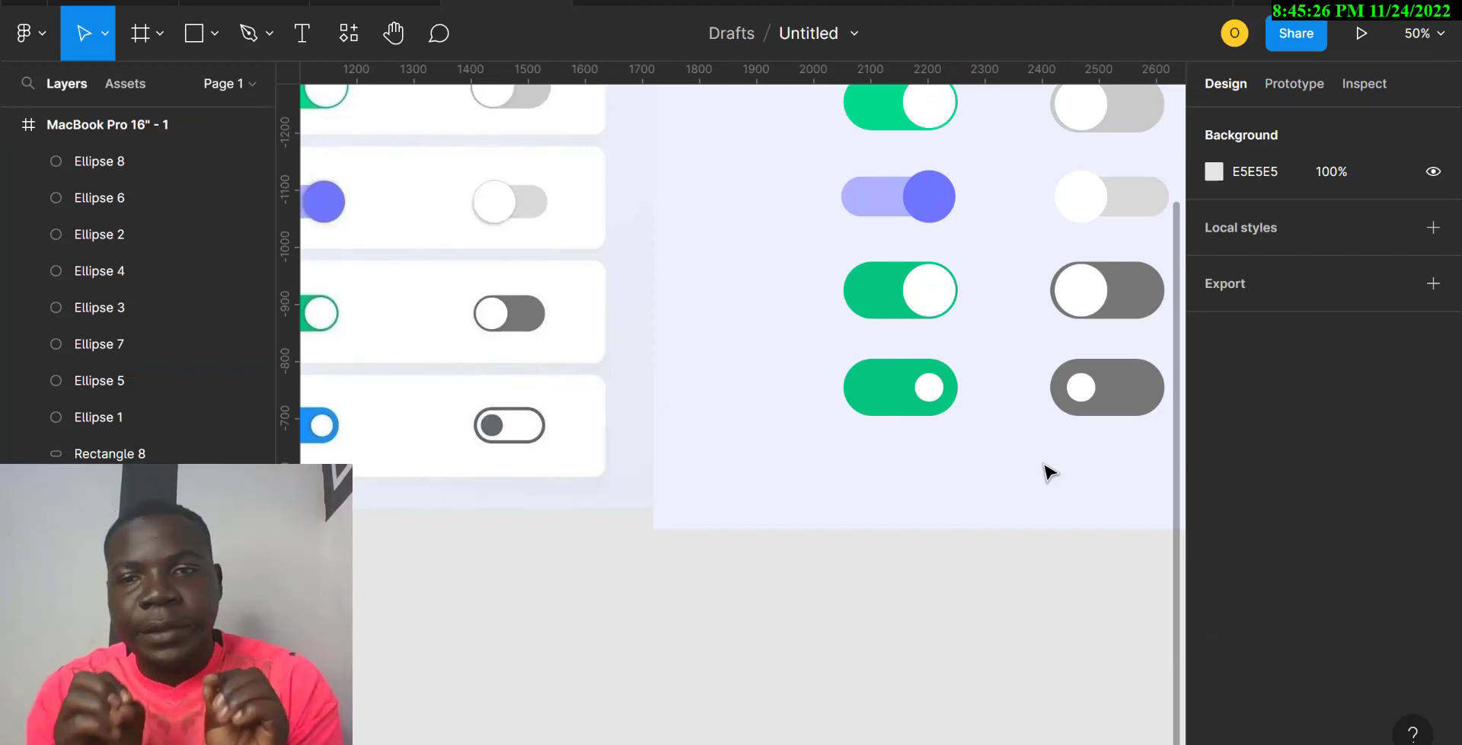
left_click(1141, 401)
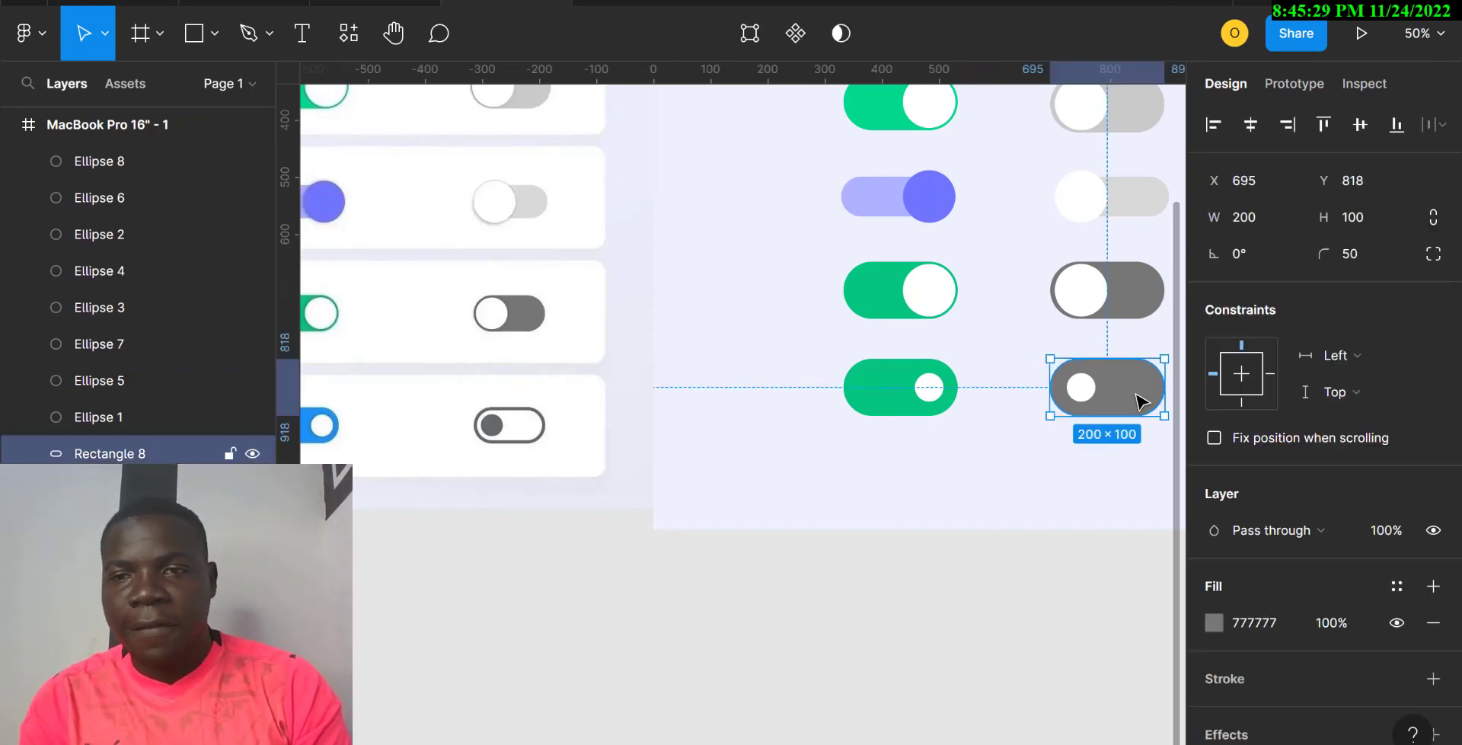
left_click(1433, 623)
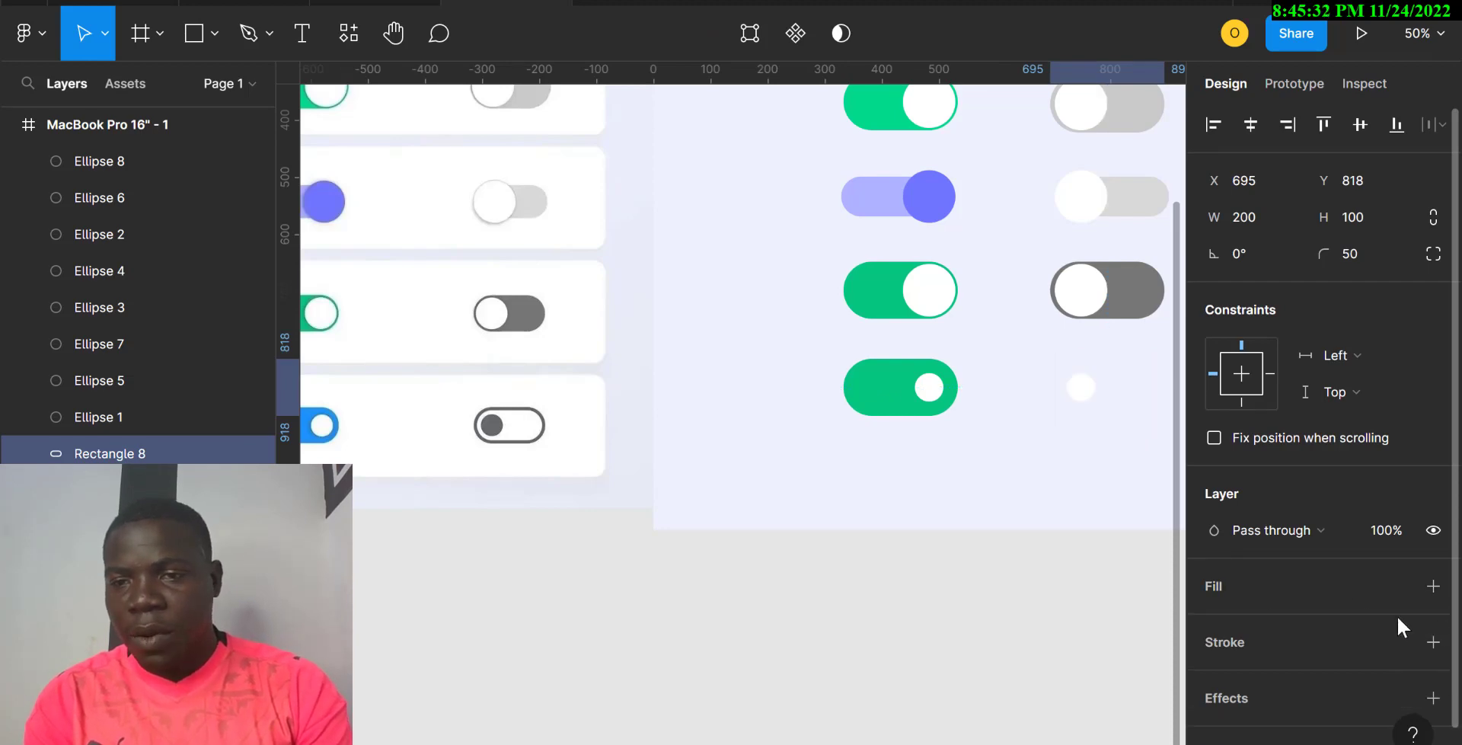
left_click(1433, 641)
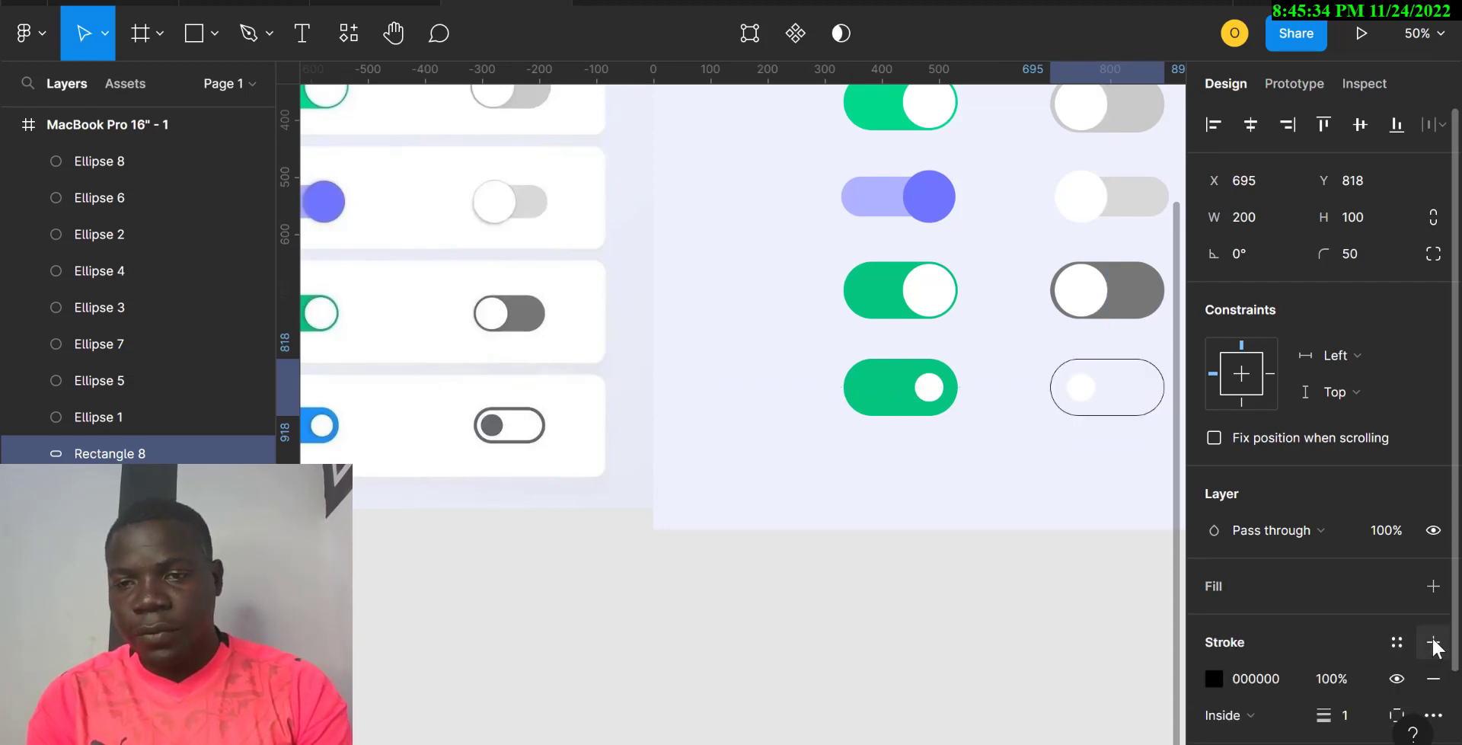
left_click(1346, 717)
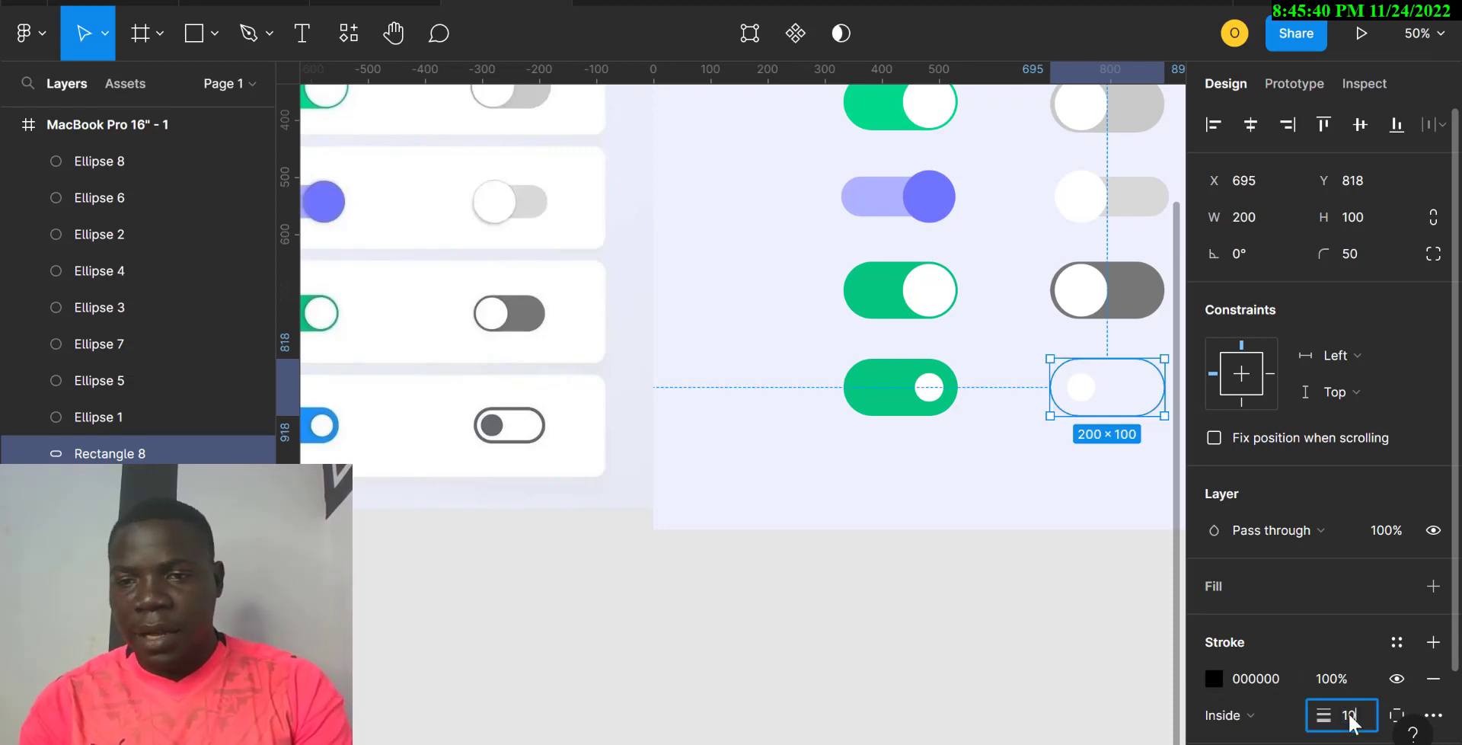
type("10")
key("Return")
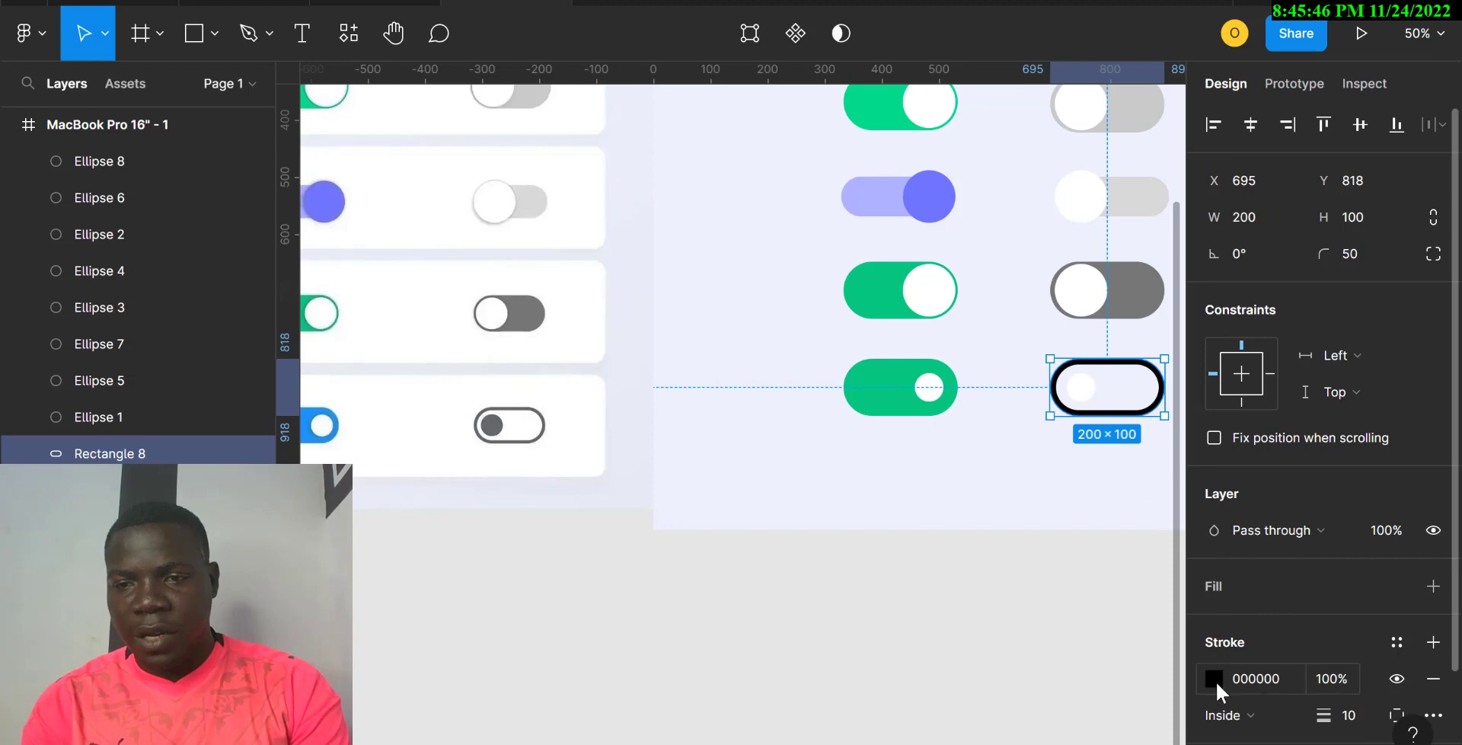
Step: Colour the outline with the reference grey 68696D and thin it to 5 px
left_click(1215, 678)
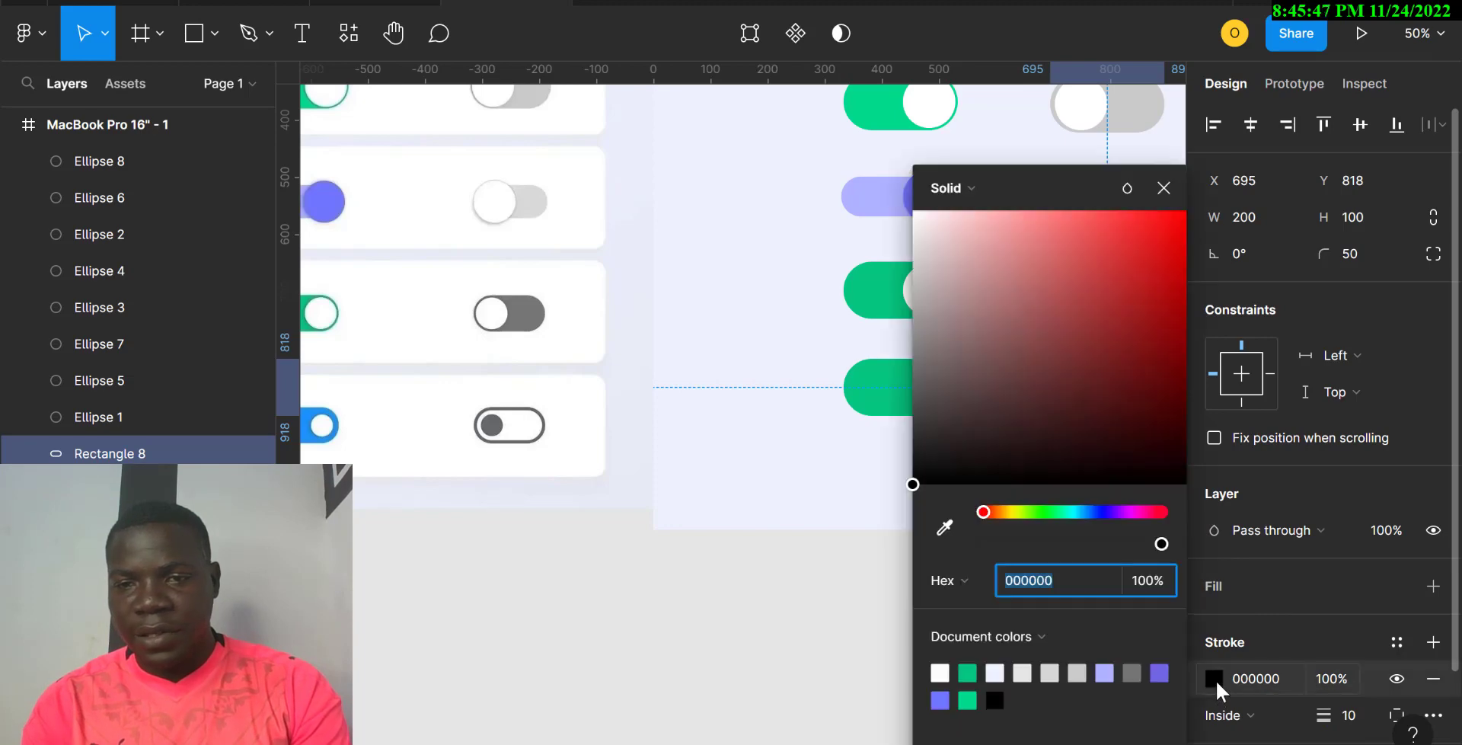
left_click(946, 529)
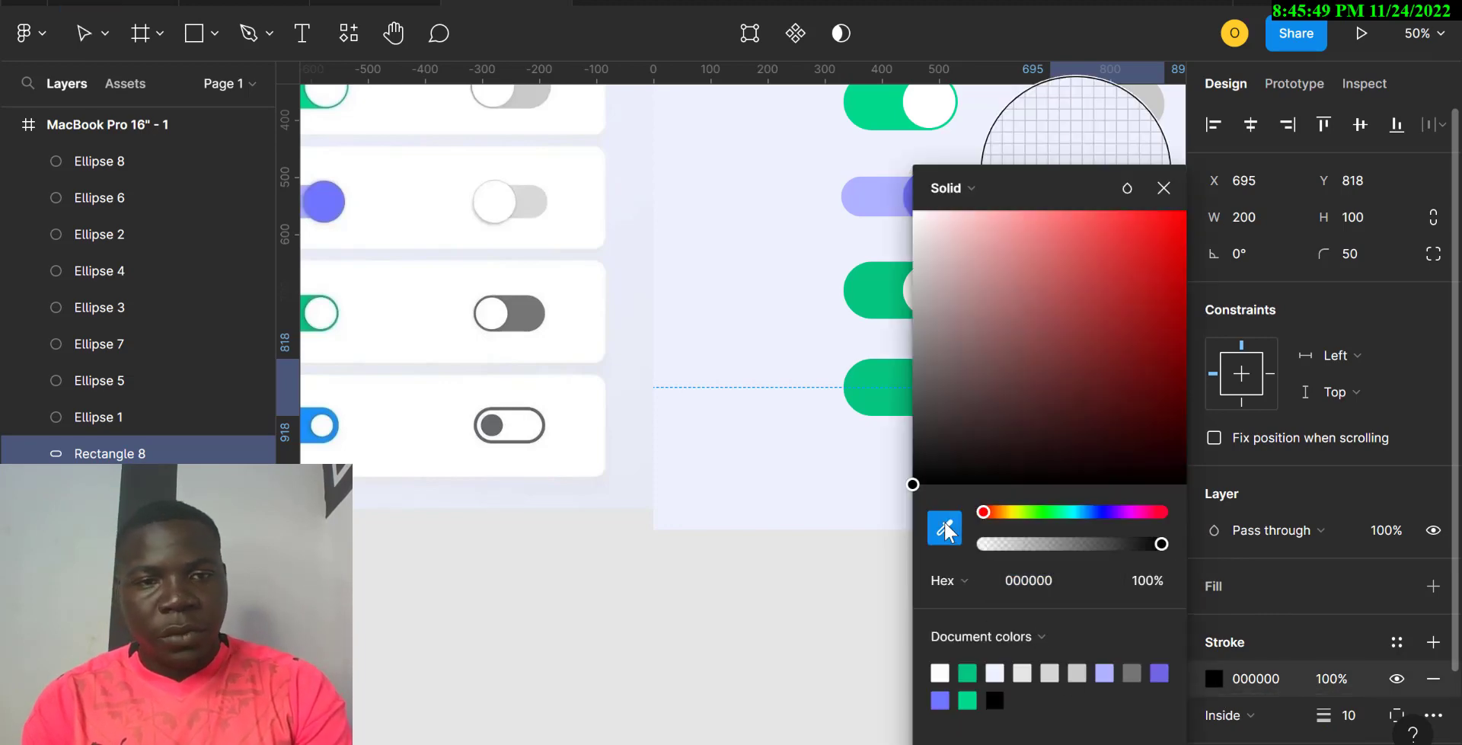
left_click(492, 420)
scroll(752, 458, "right", 4)
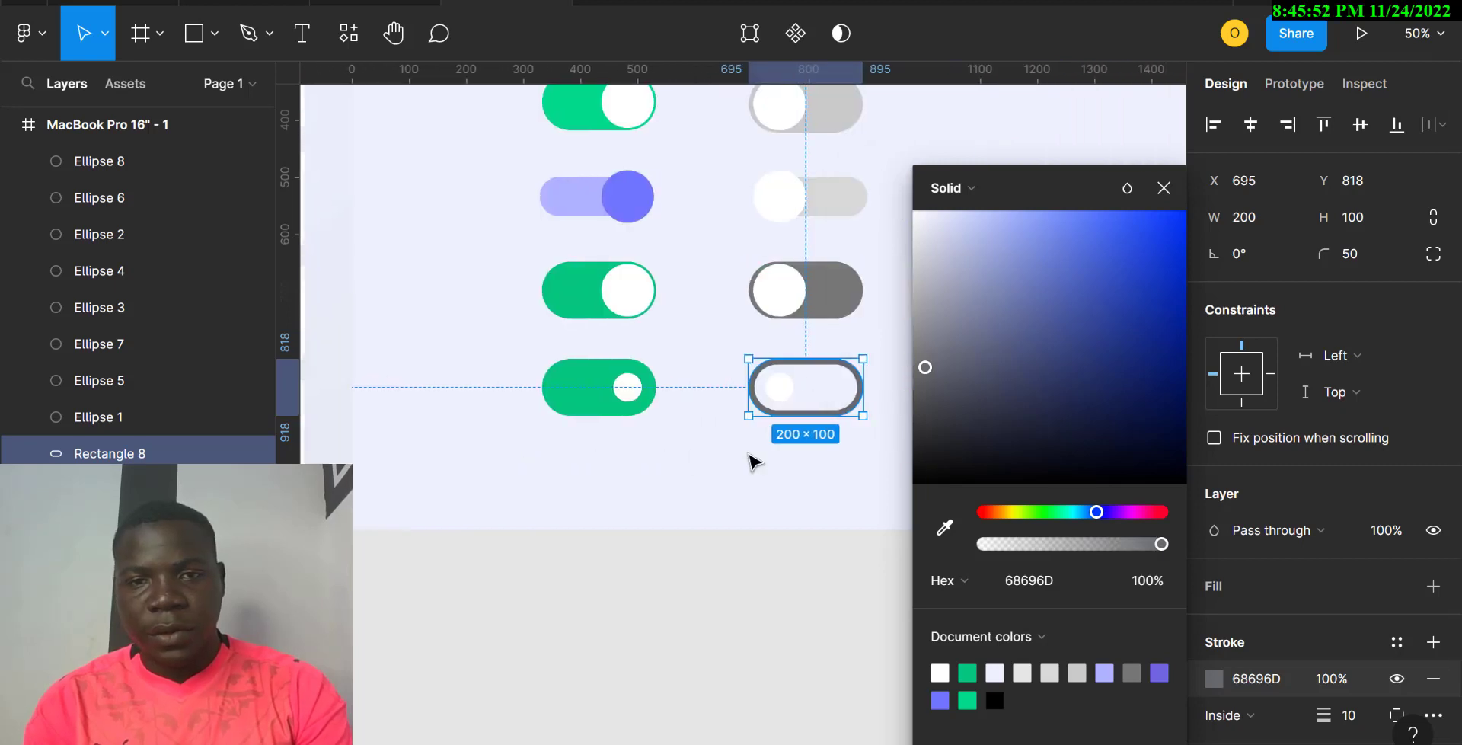
left_click(1361, 721)
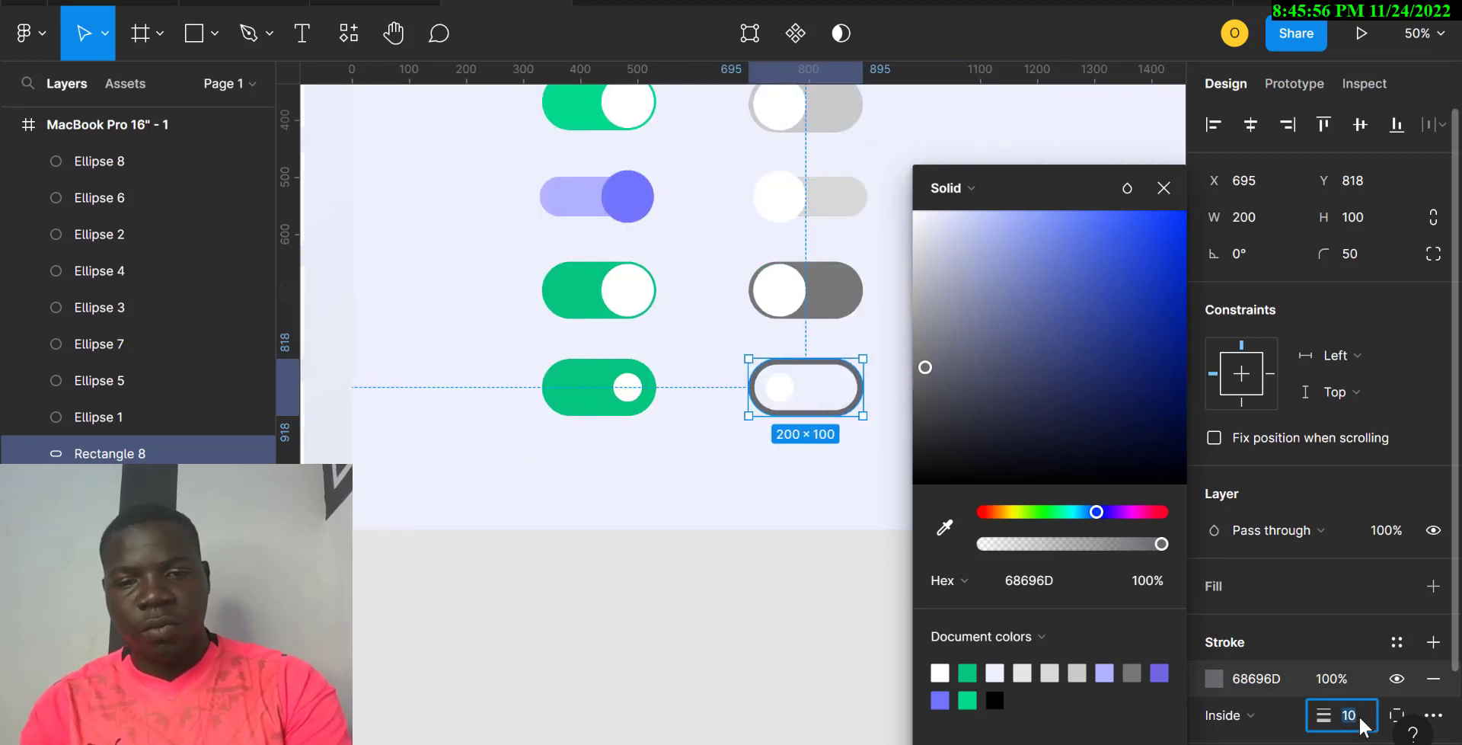
type("5")
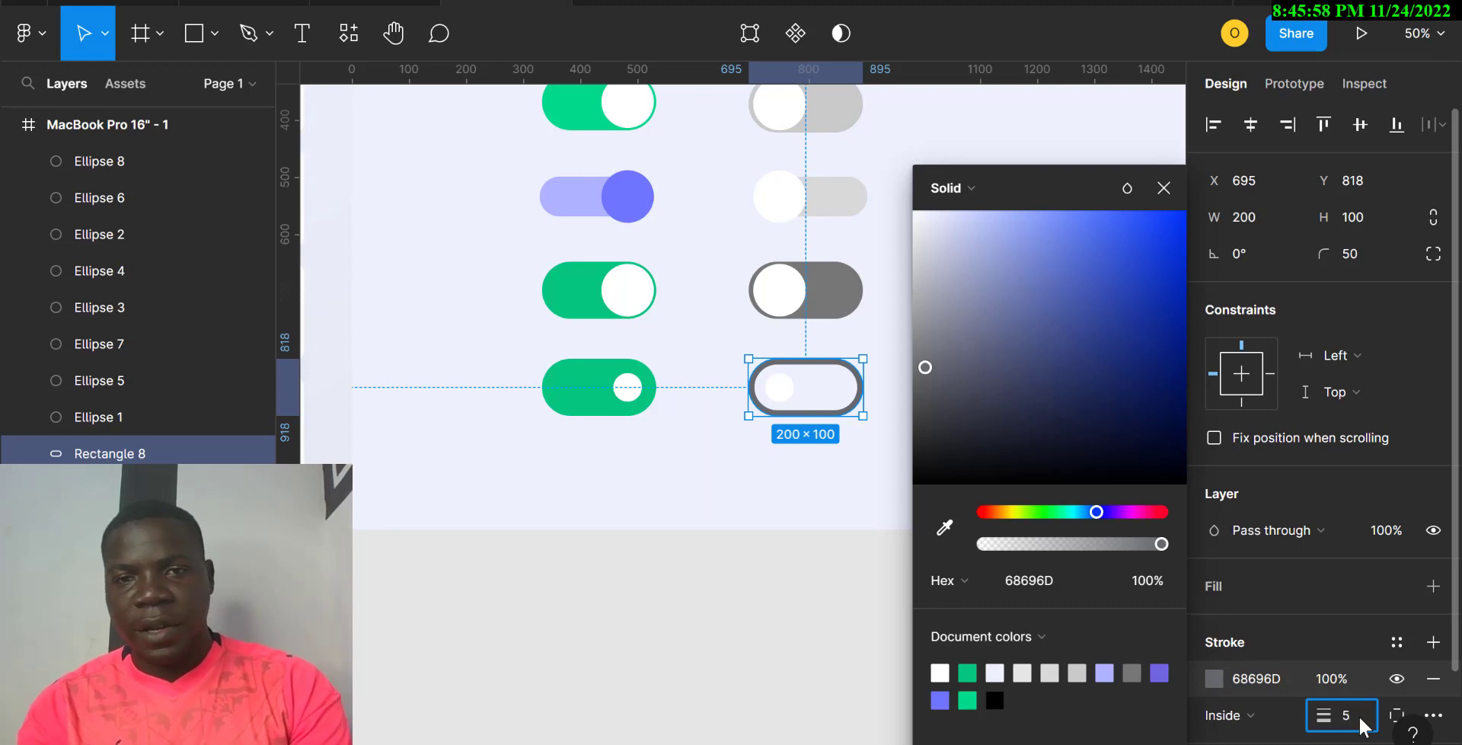
key("Return")
left_click(656, 562)
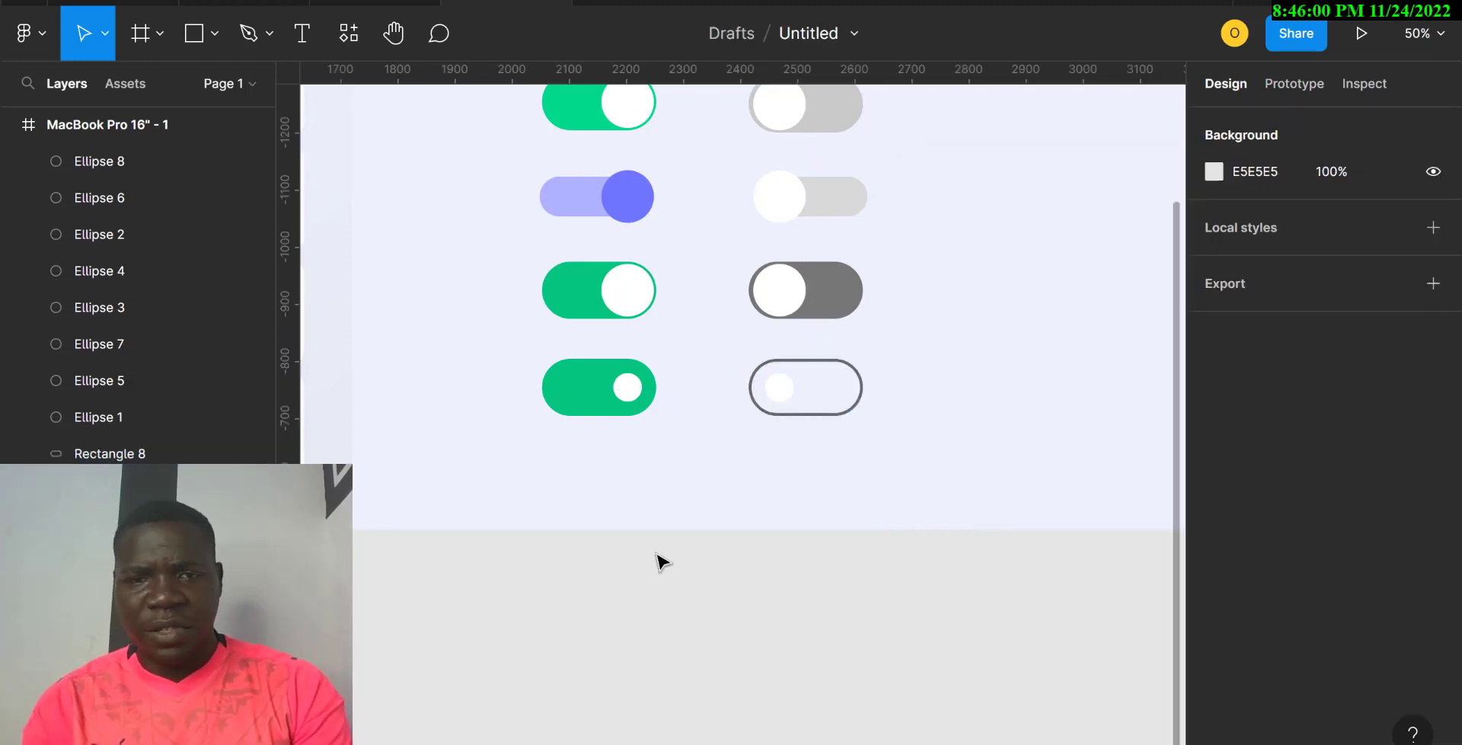
Step: Fill Ellipse 8, the outlined toggle's knob, with the reference knob's dark grey
left_click(788, 397)
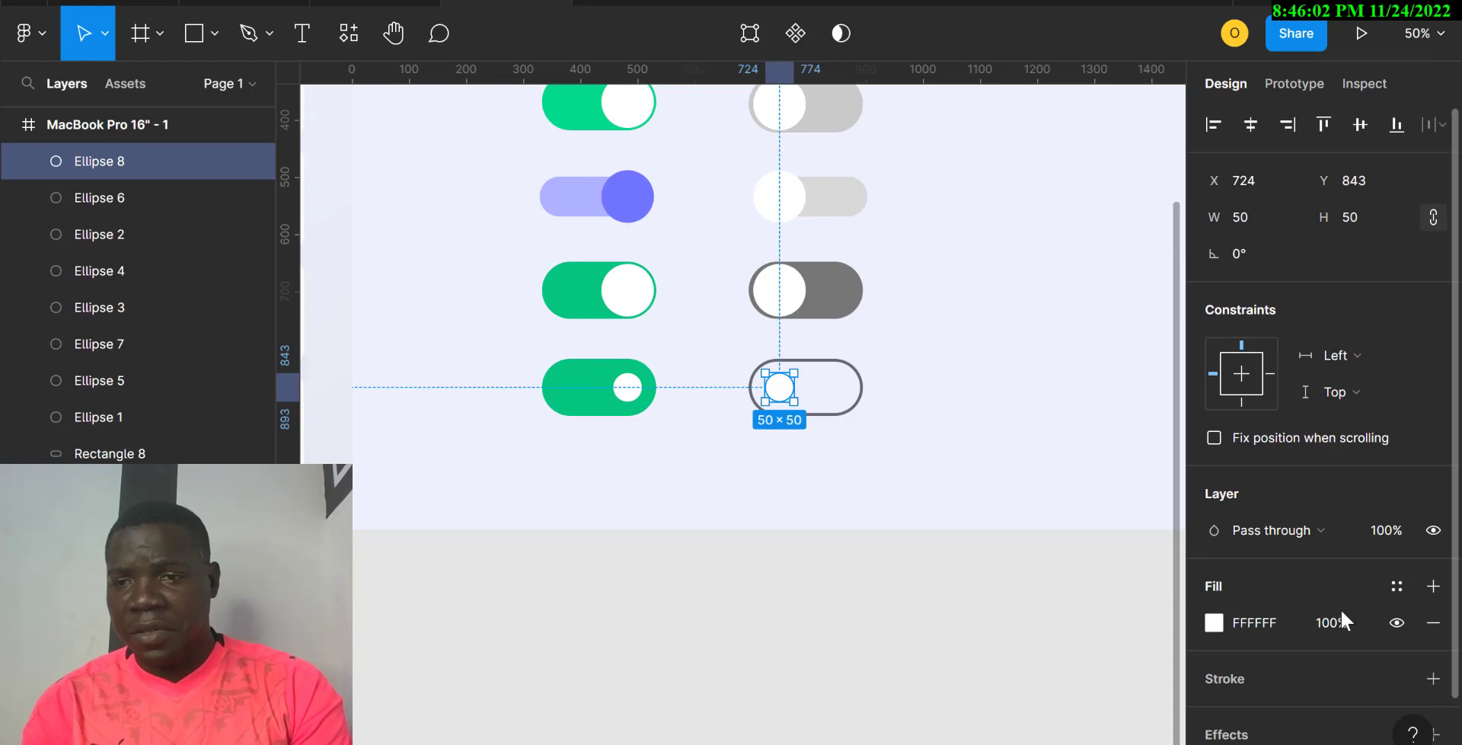
left_click(1226, 622)
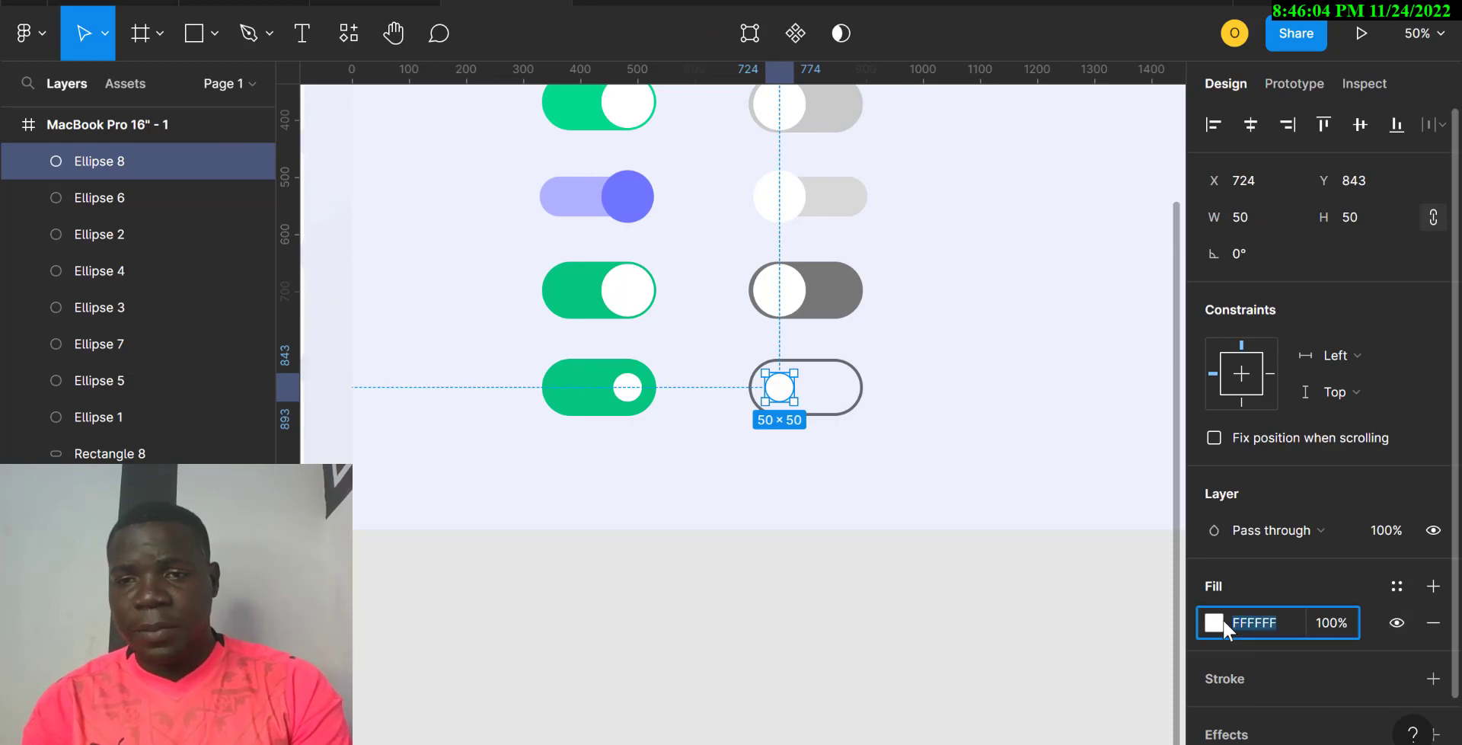
left_click(1210, 628)
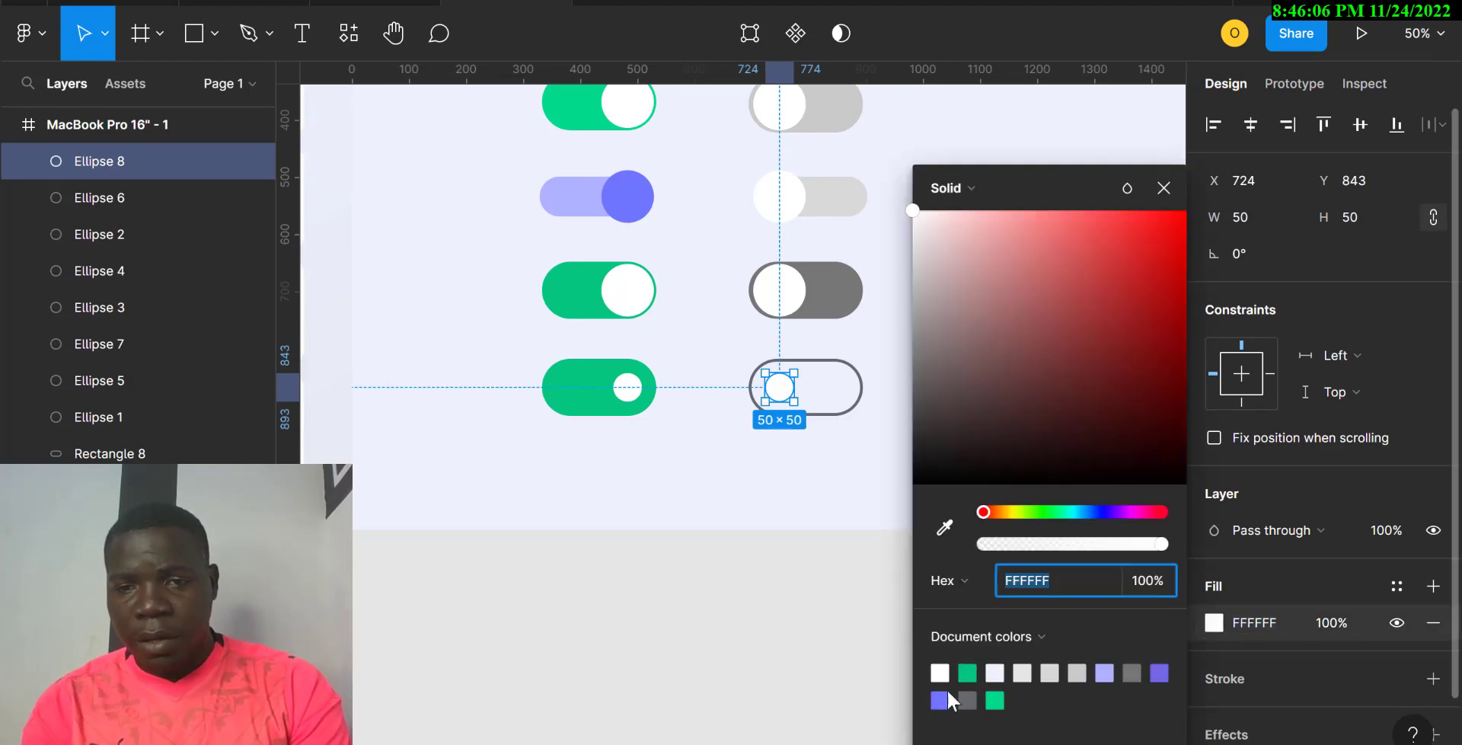
scroll(762, 576, "left", 5)
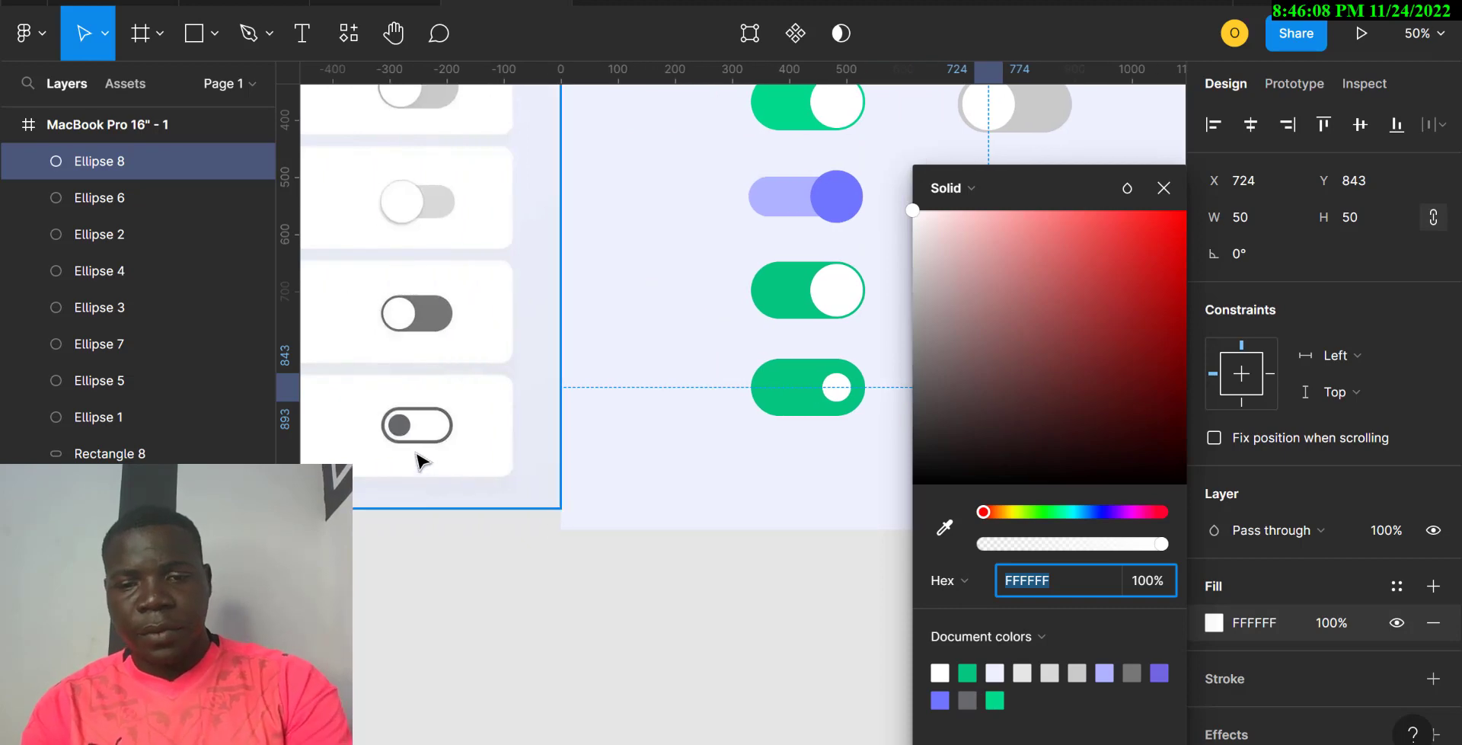
key("BackSpace")
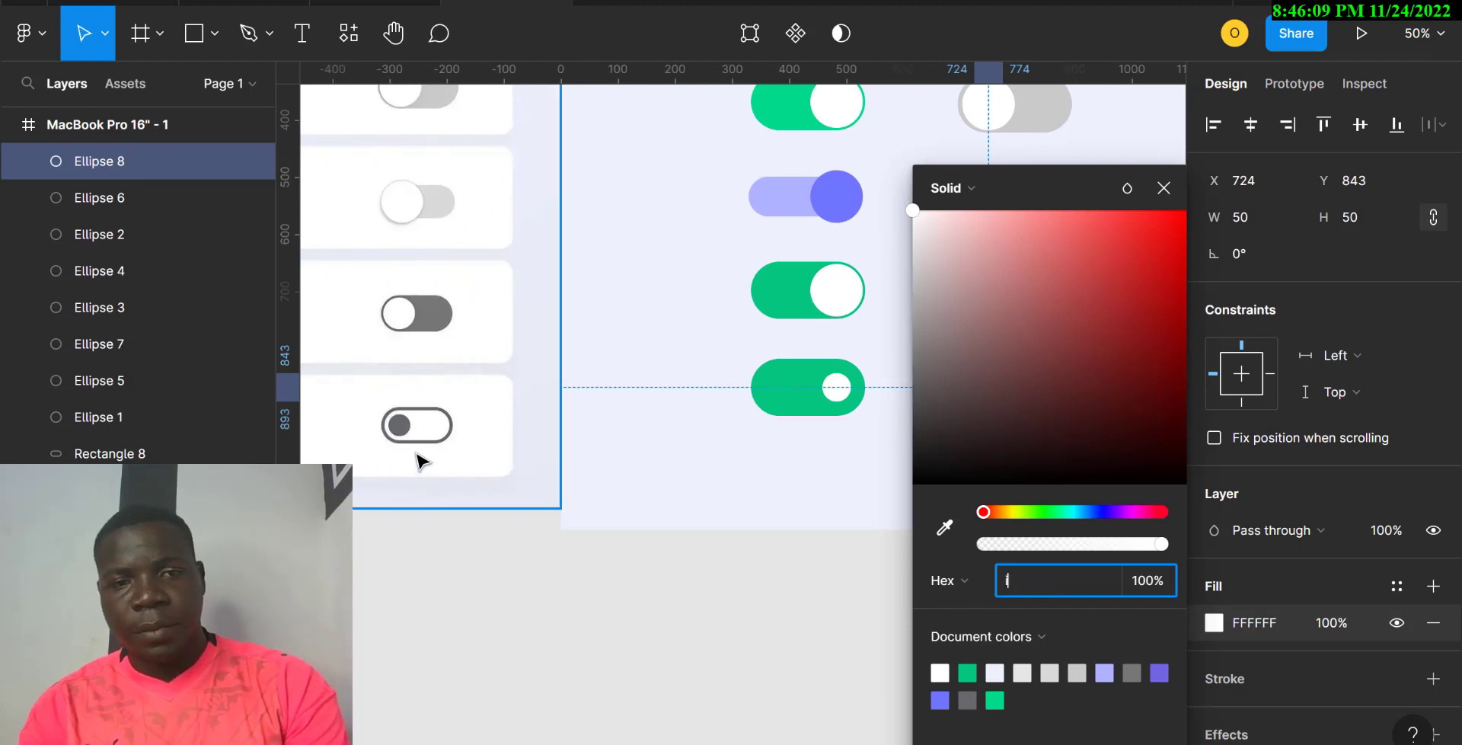
left_click(944, 529)
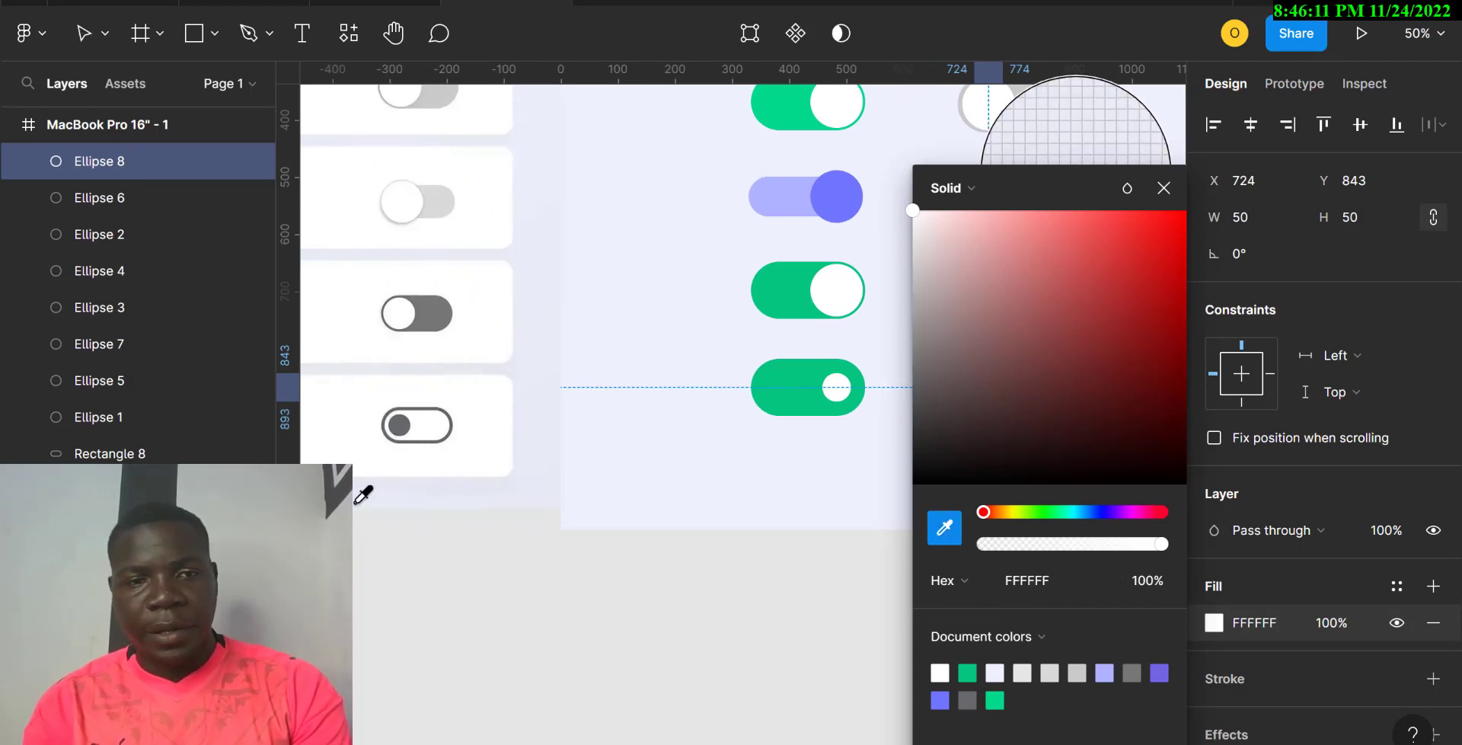
left_click(411, 417)
left_click(700, 452)
scroll(702, 454, "right", 1)
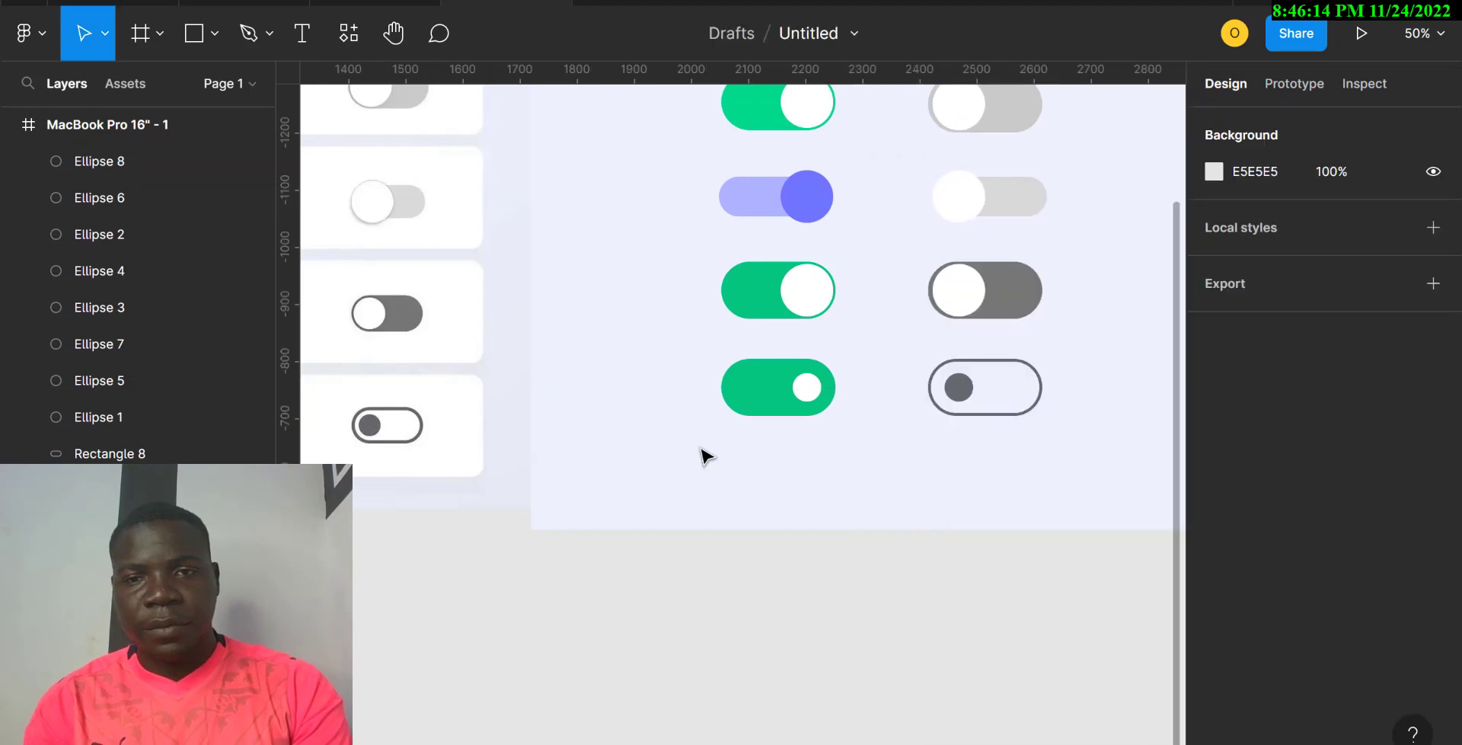
scroll(700, 455, "left", 2)
scroll(700, 455, "right", 3)
scroll(700, 455, "up", 4)
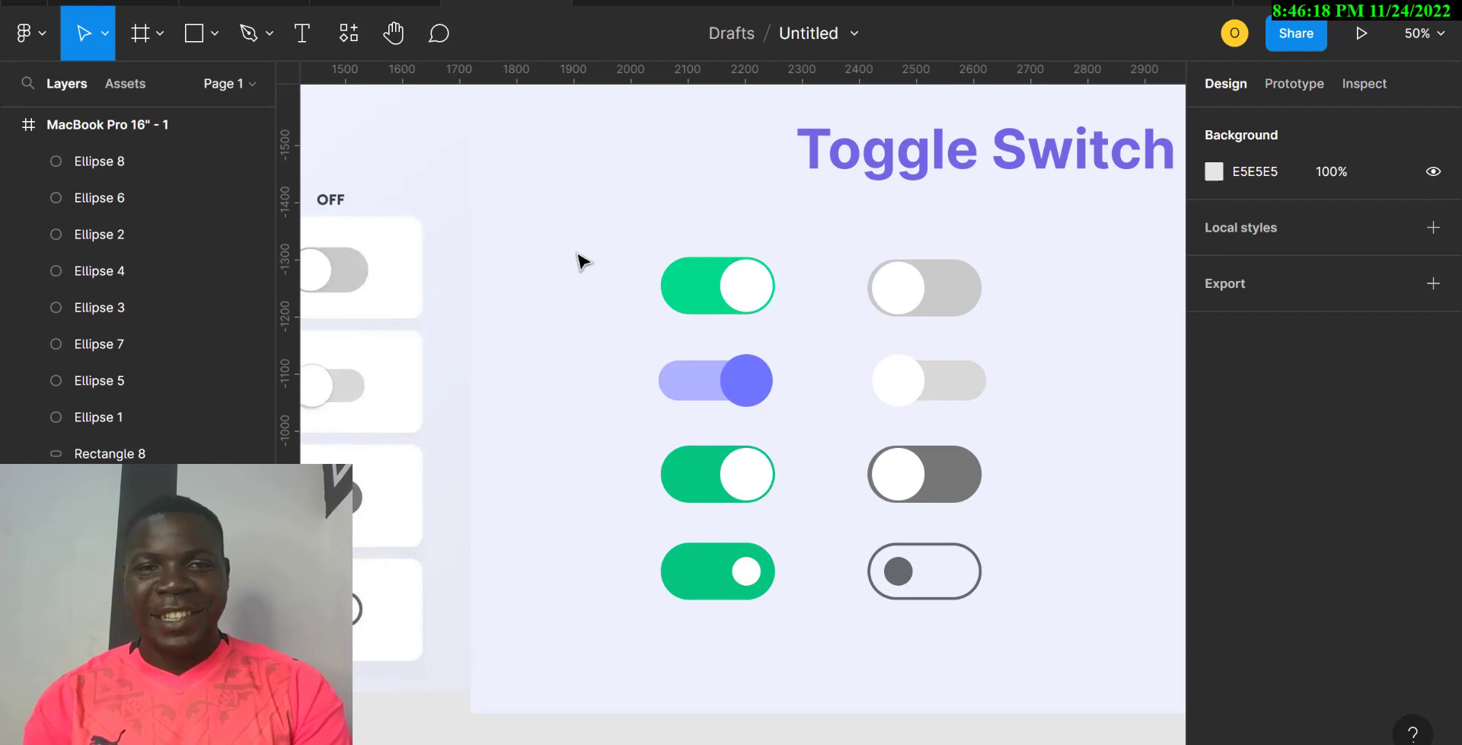
left_click_drag(559, 223, 1160, 653)
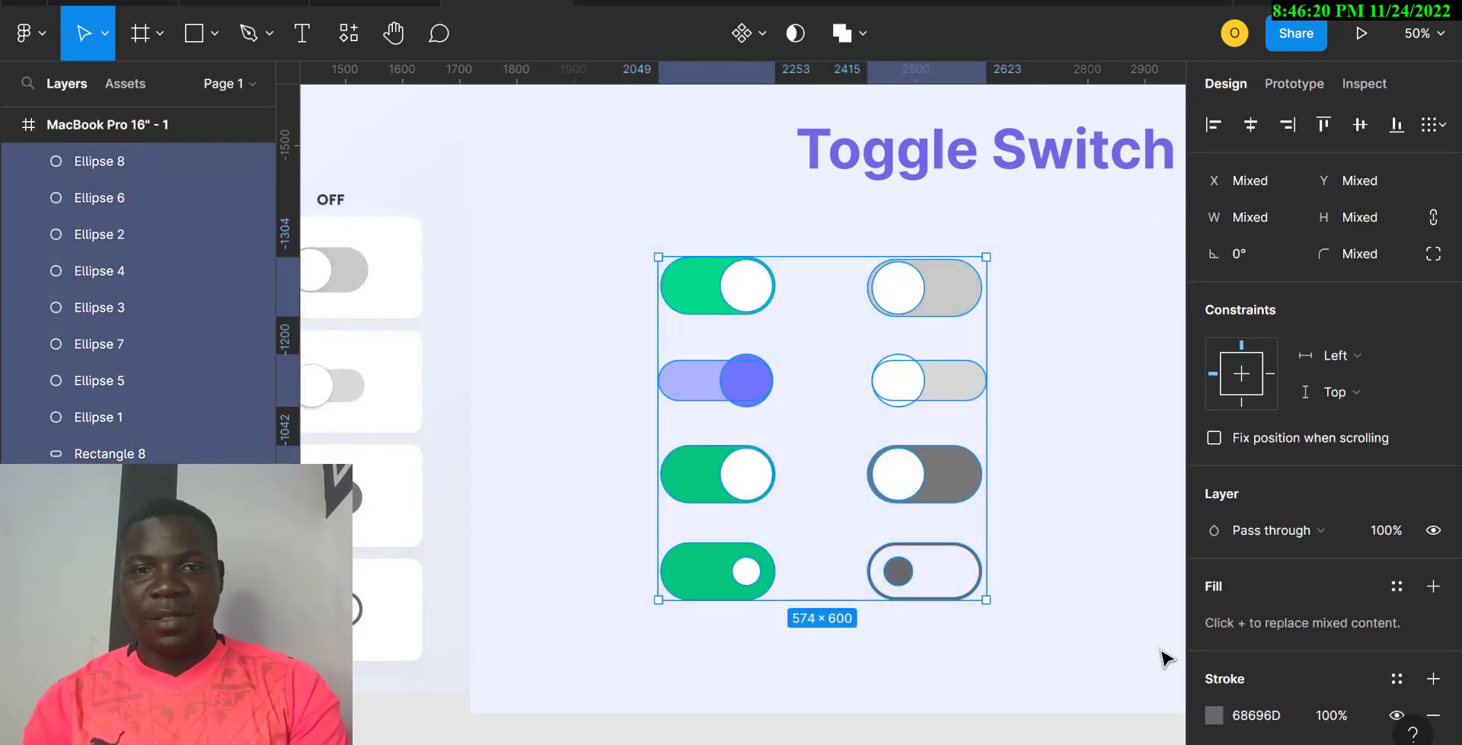
left_click(594, 273)
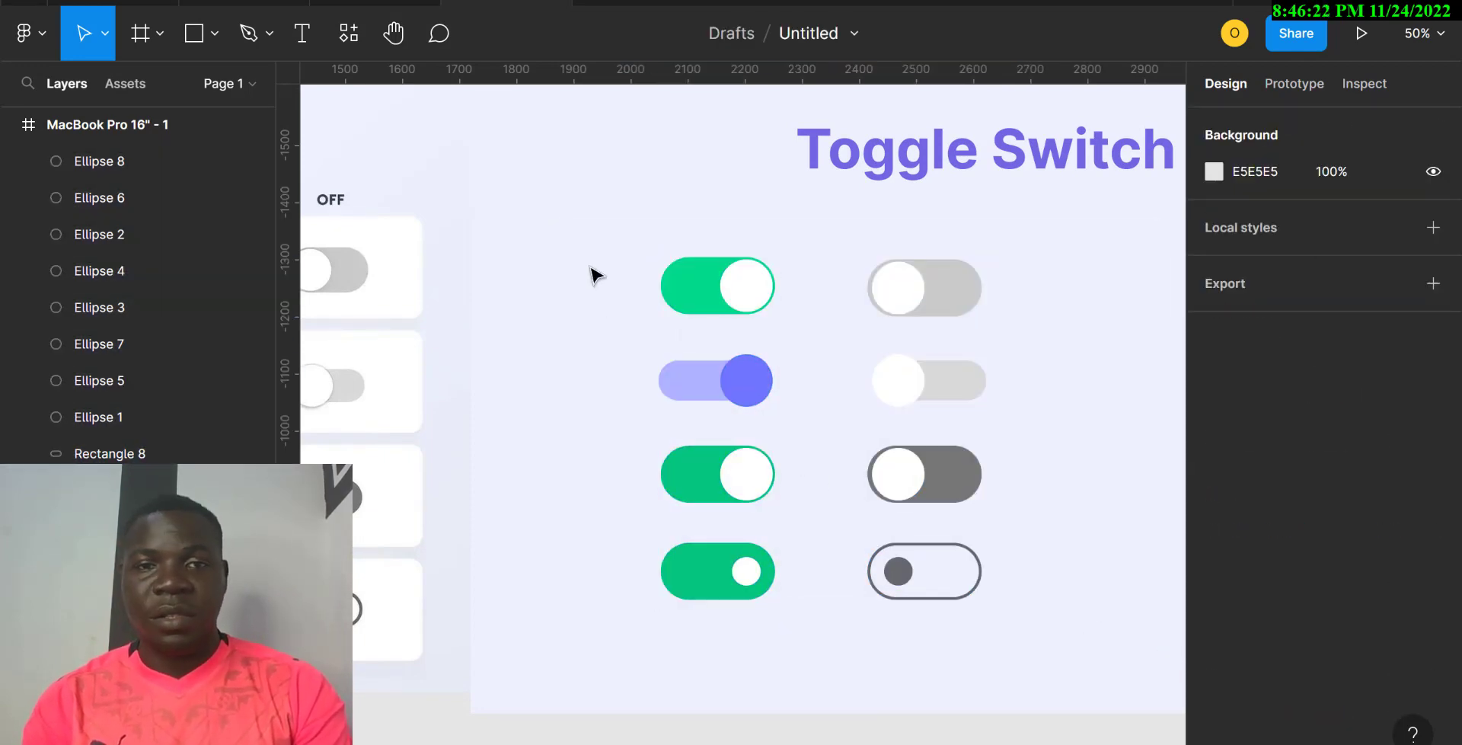
left_click_drag(593, 272, 930, 300)
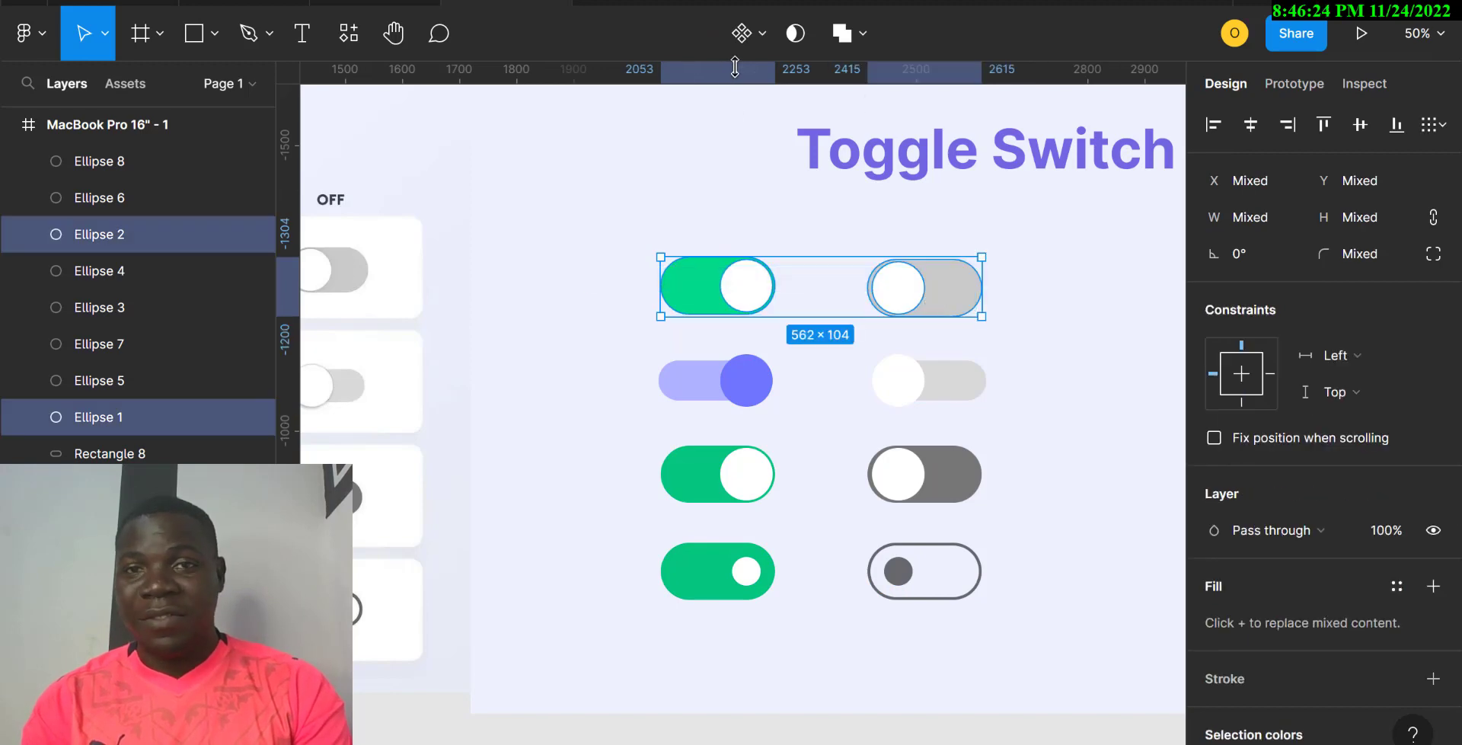
left_click(1354, 123)
left_click(1028, 370)
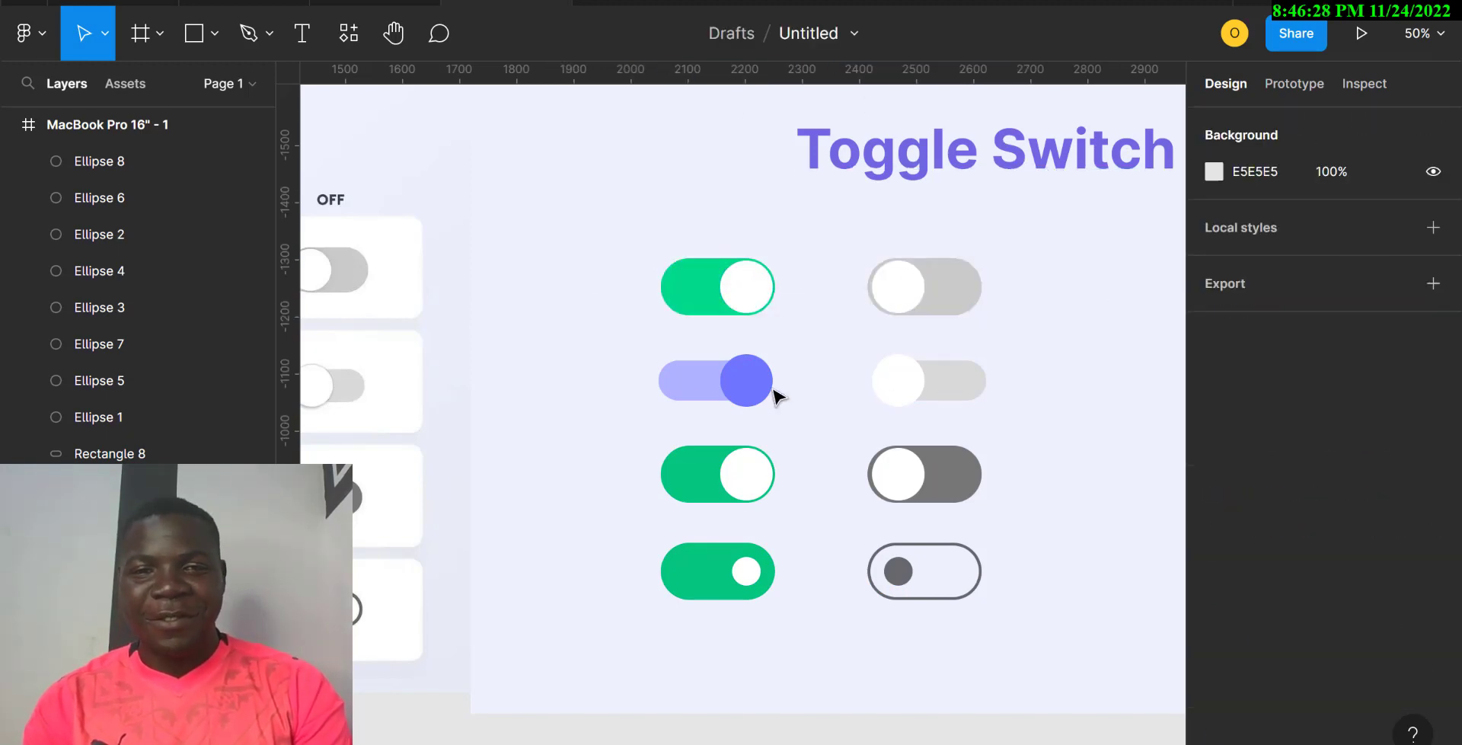
left_click_drag(607, 376, 943, 404)
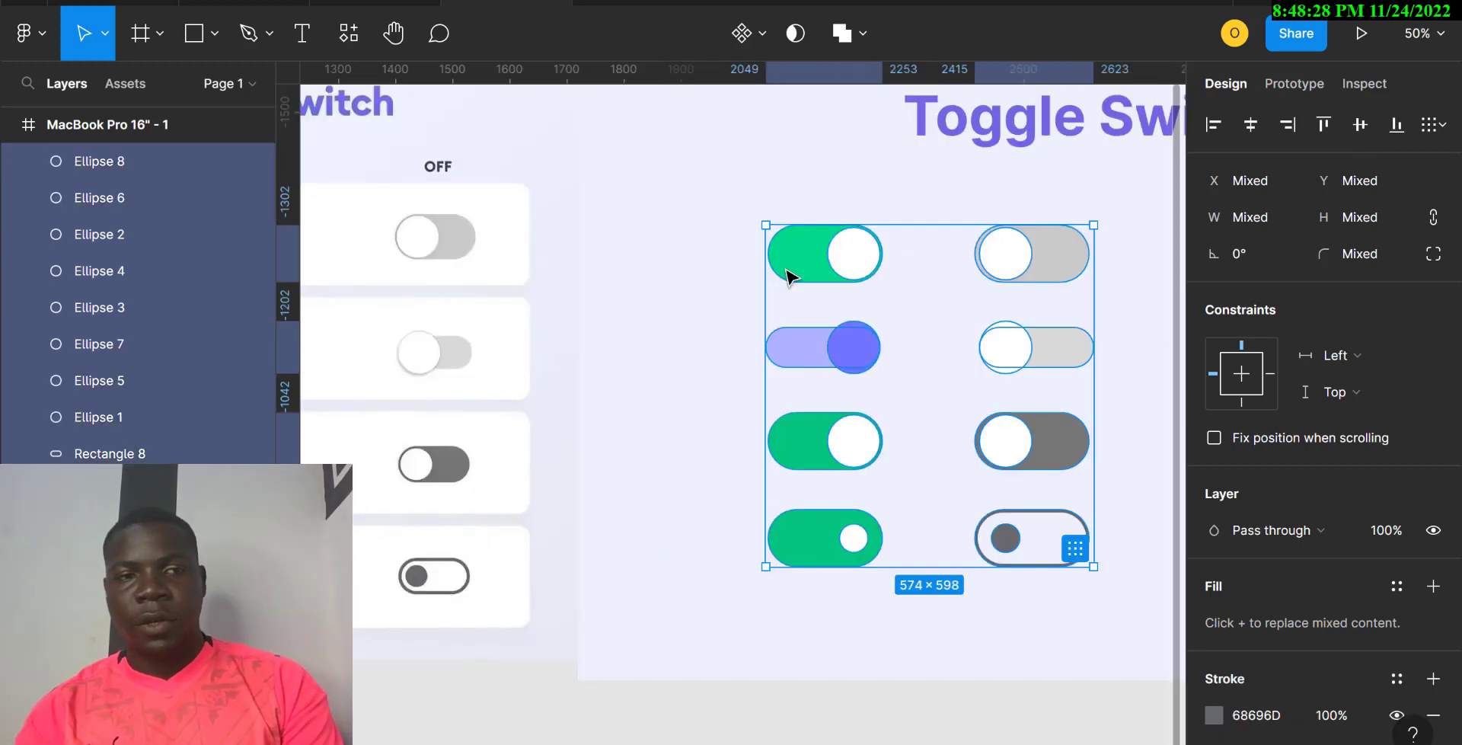
left_click(678, 228)
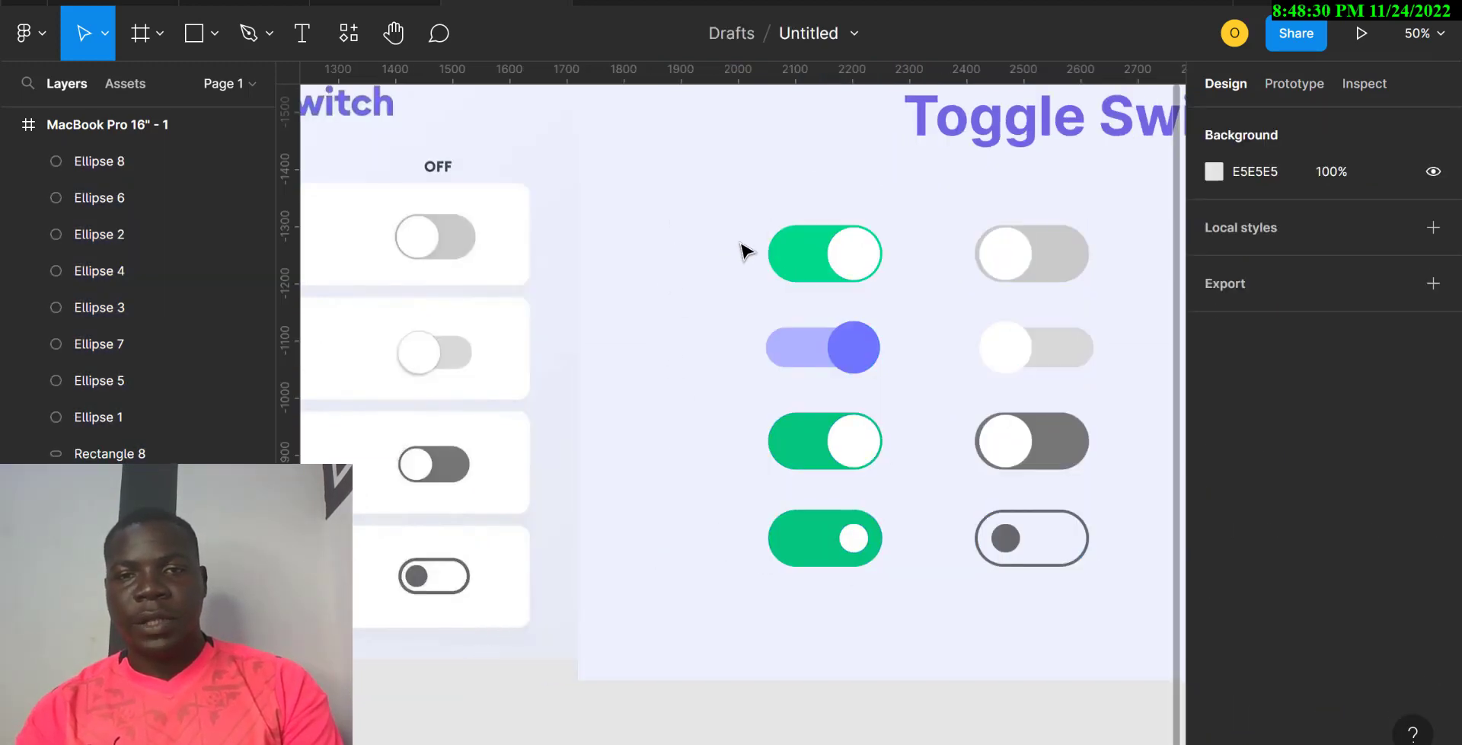
left_click_drag(671, 218, 857, 268)
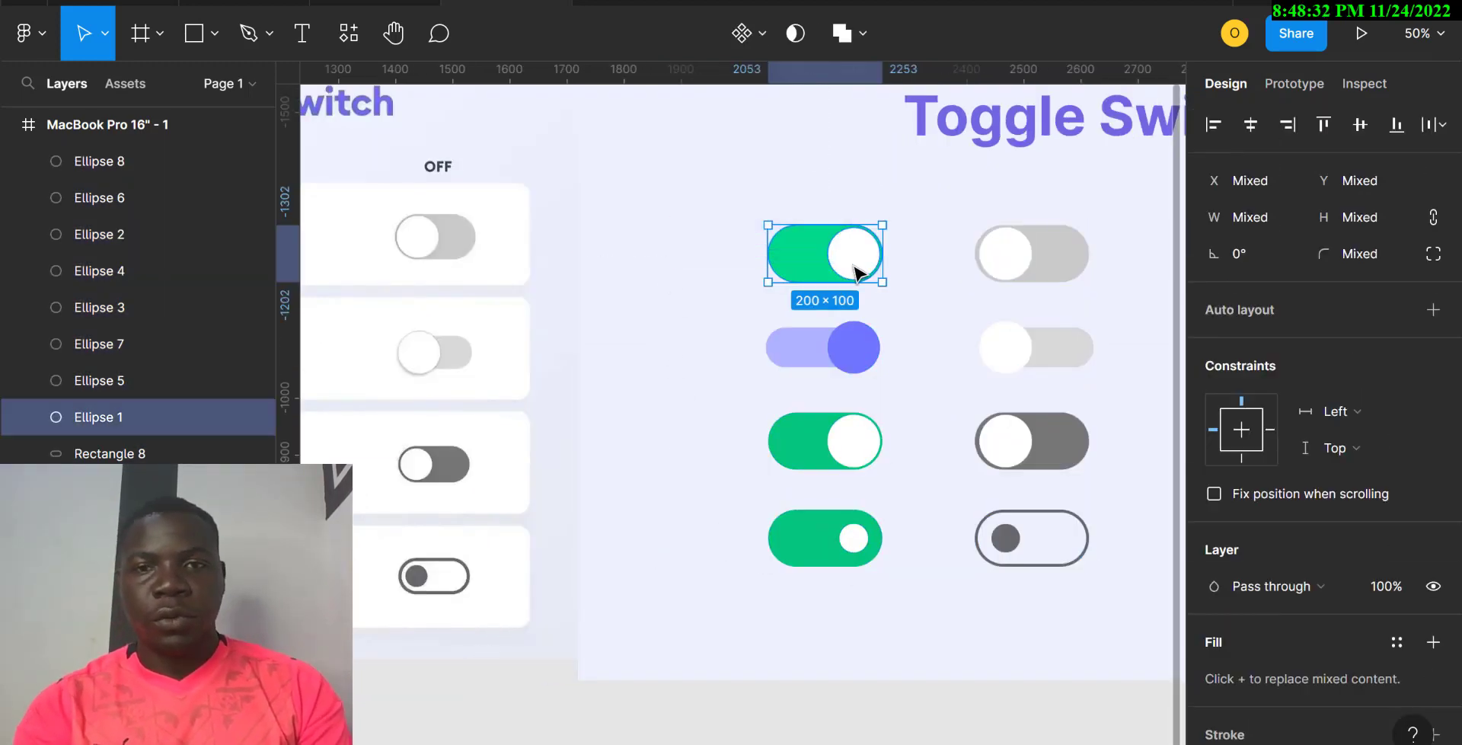
Step: Group each top-row toggle, both second-row toggles and the third-row grey toggle separately
key("ctrl+g")
left_click_drag(1119, 227, 1015, 252)
key("ctrl+g")
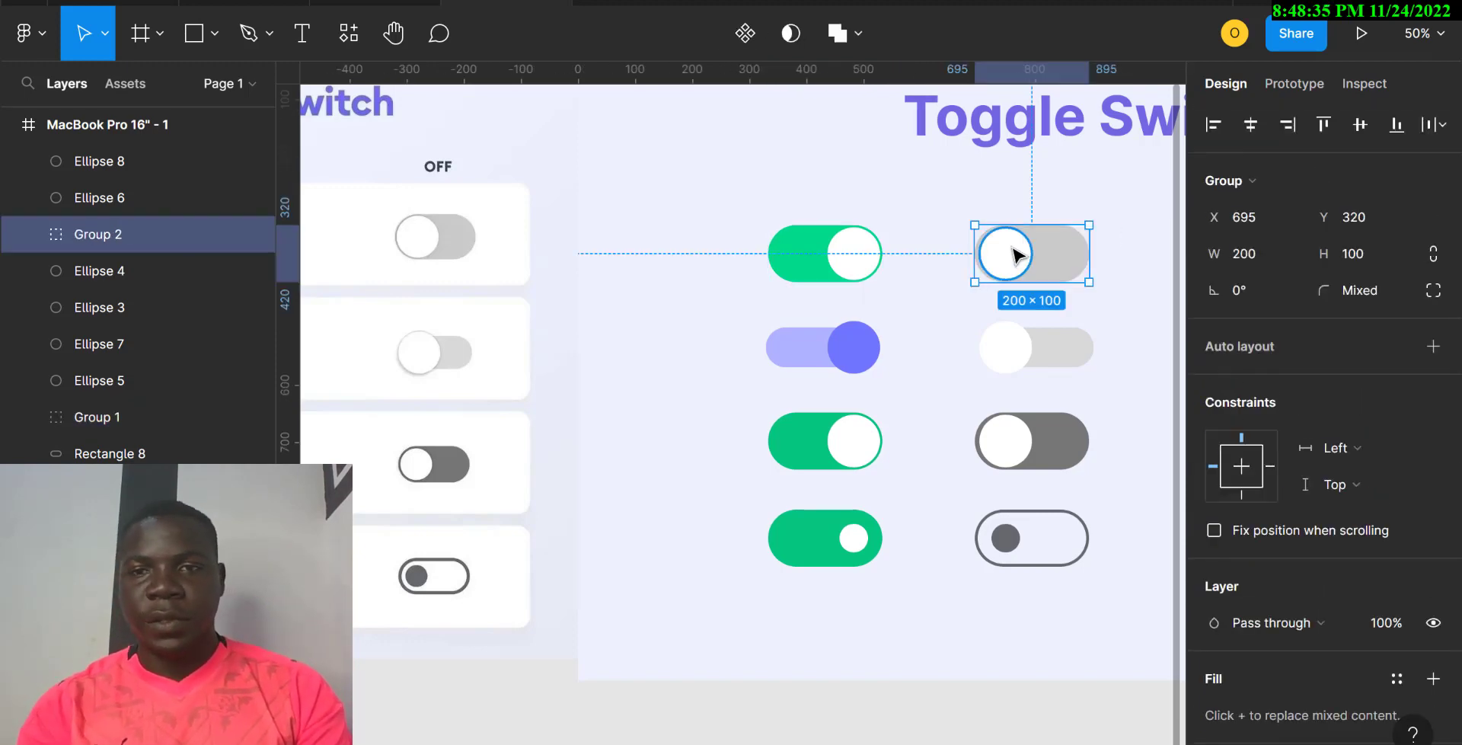
left_click(1140, 336)
left_click(1002, 365)
key("ctrl+g")
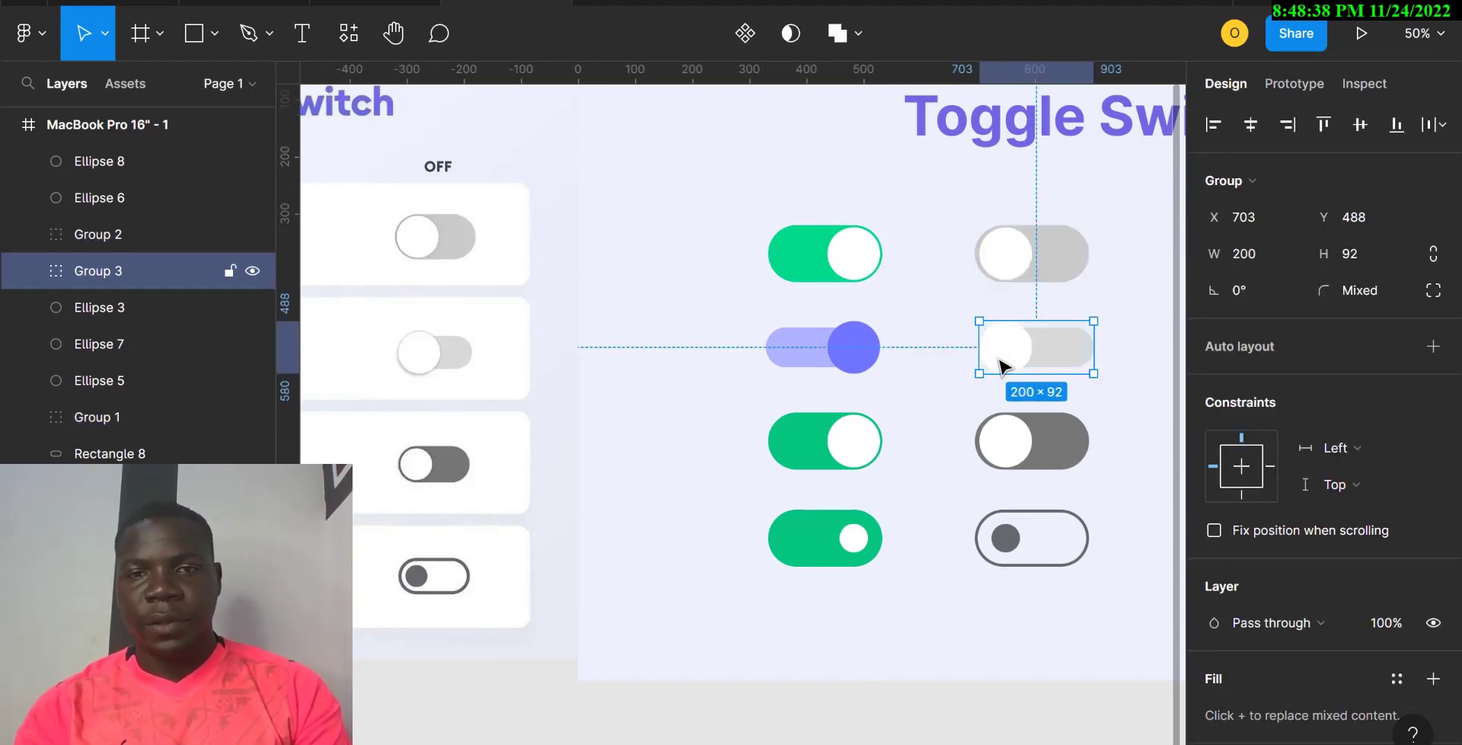
left_click_drag(709, 340, 853, 352)
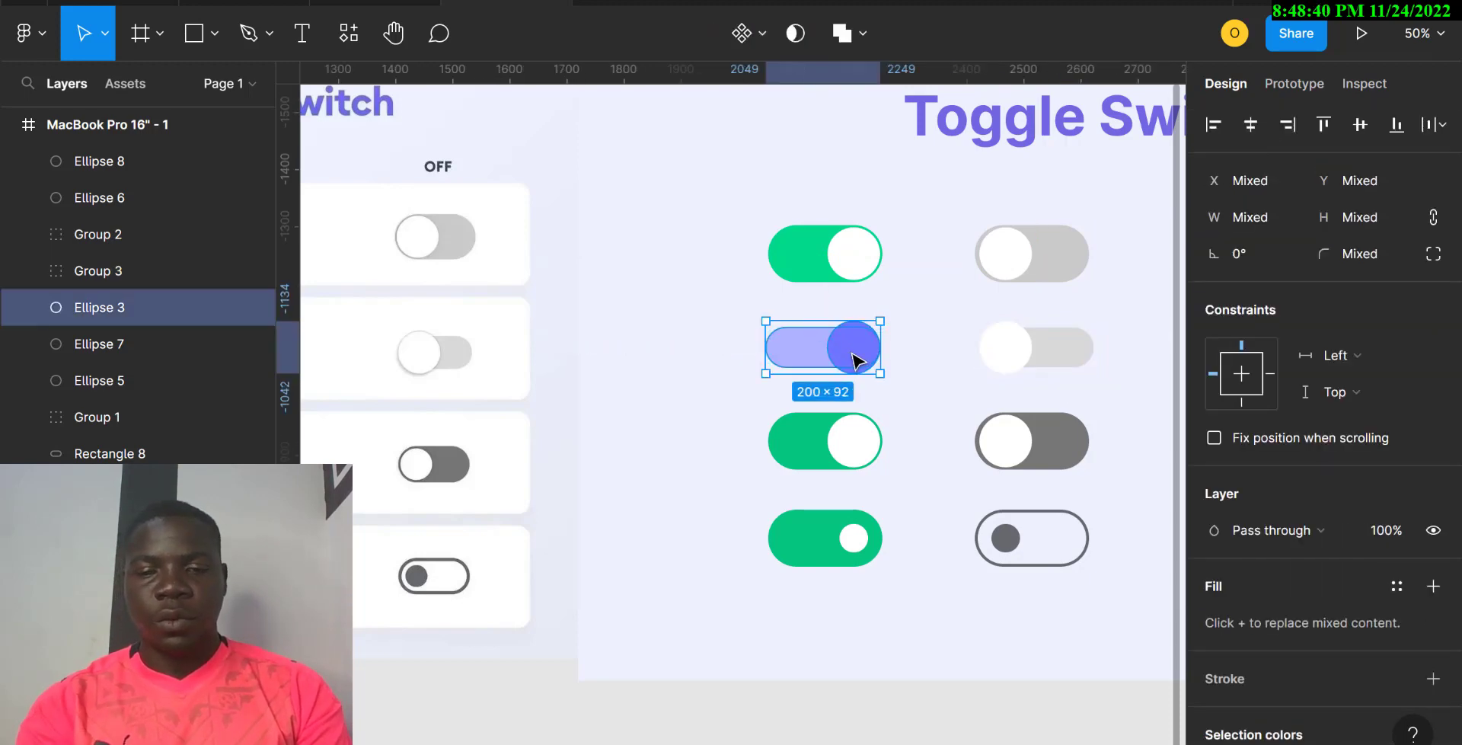
key("ctrl+g")
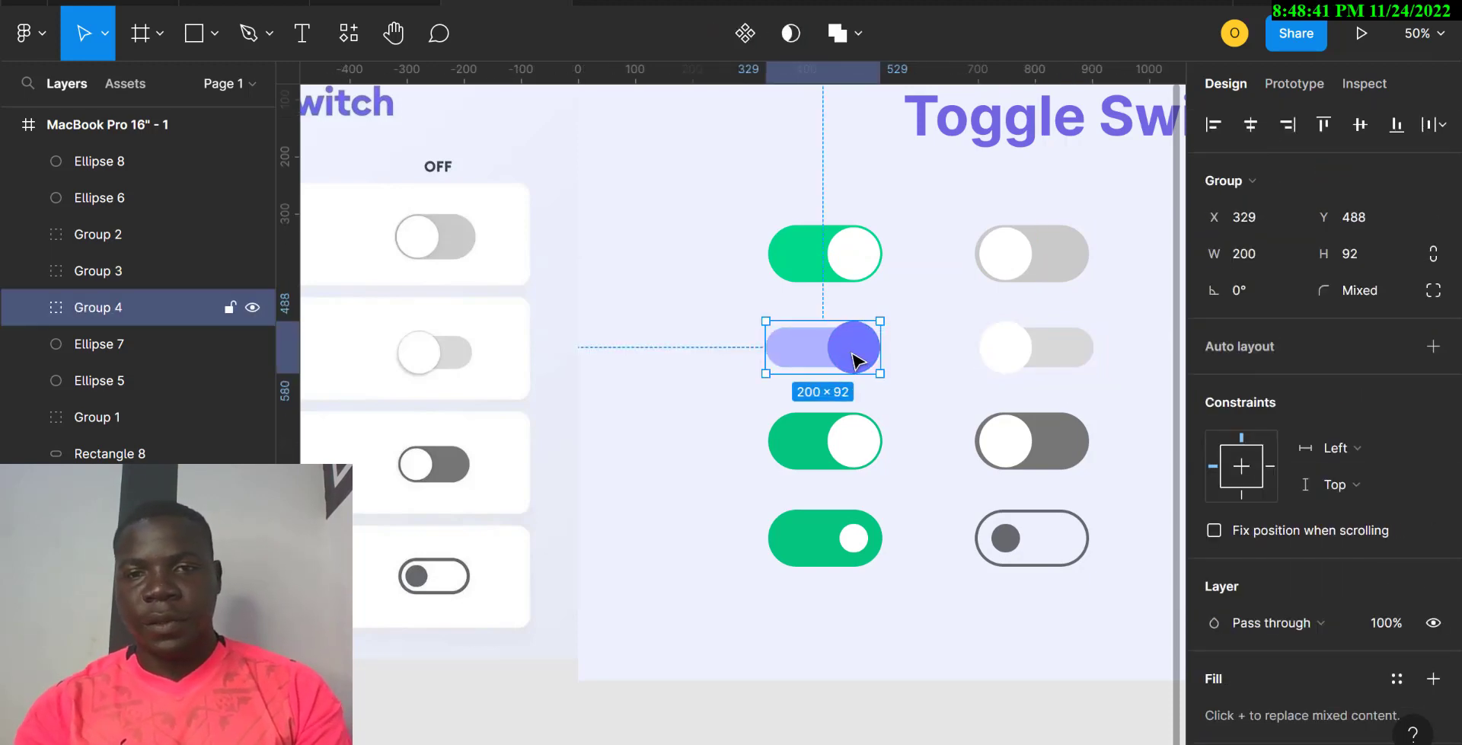
left_click(1046, 369)
left_click_drag(1135, 432, 994, 455)
key("ctrl+g")
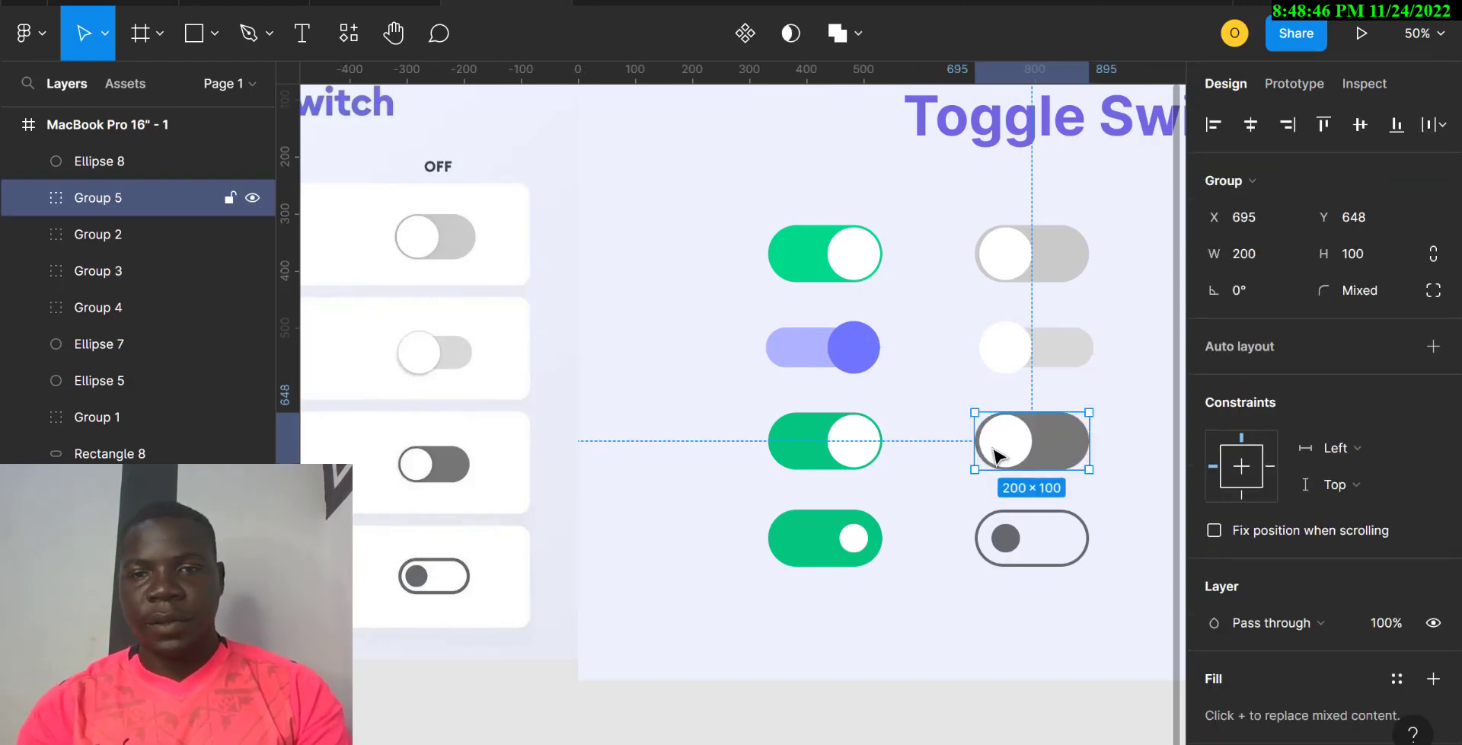
Step: Group the remaining third-row and bottom-row toggles, nudge one knob 1 px left, select all
left_click_drag(728, 446, 881, 444)
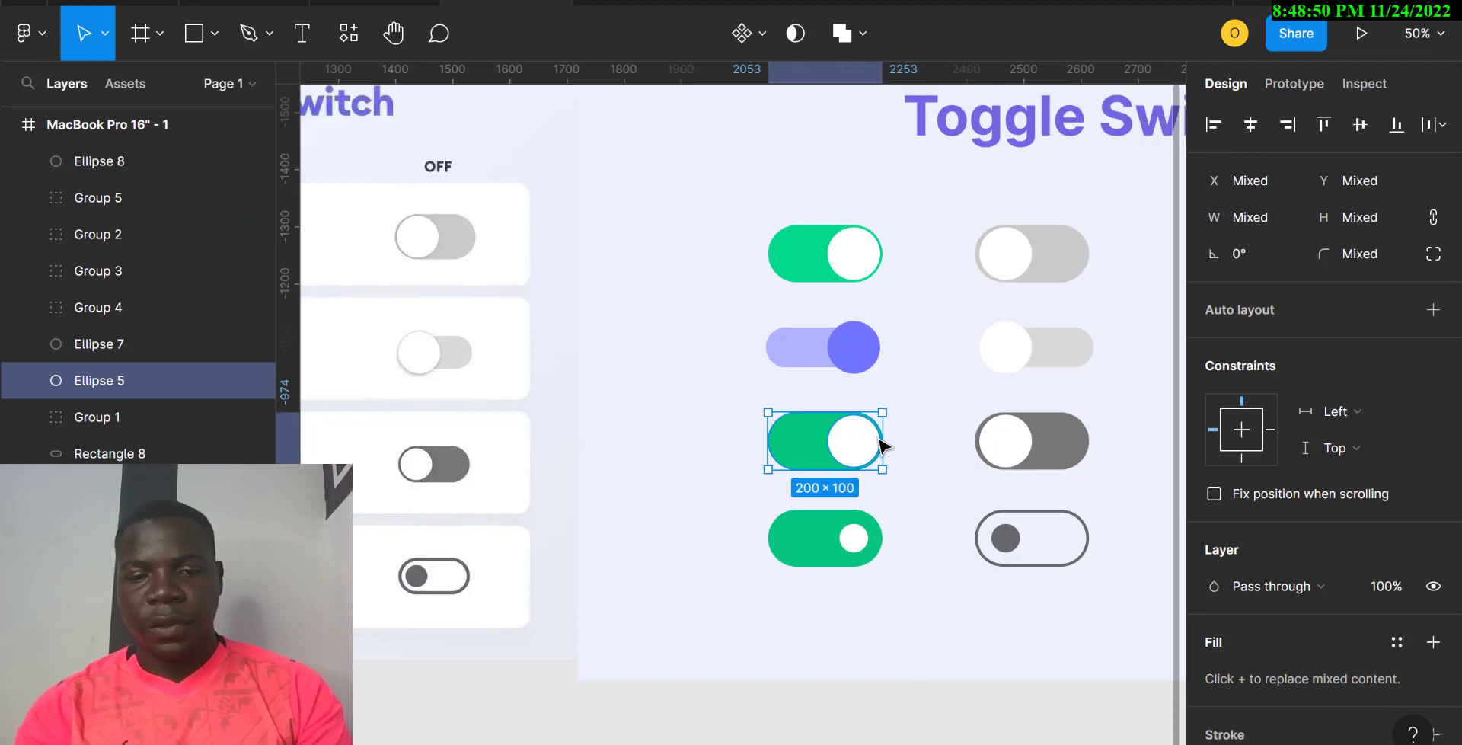
key("ctrl+g")
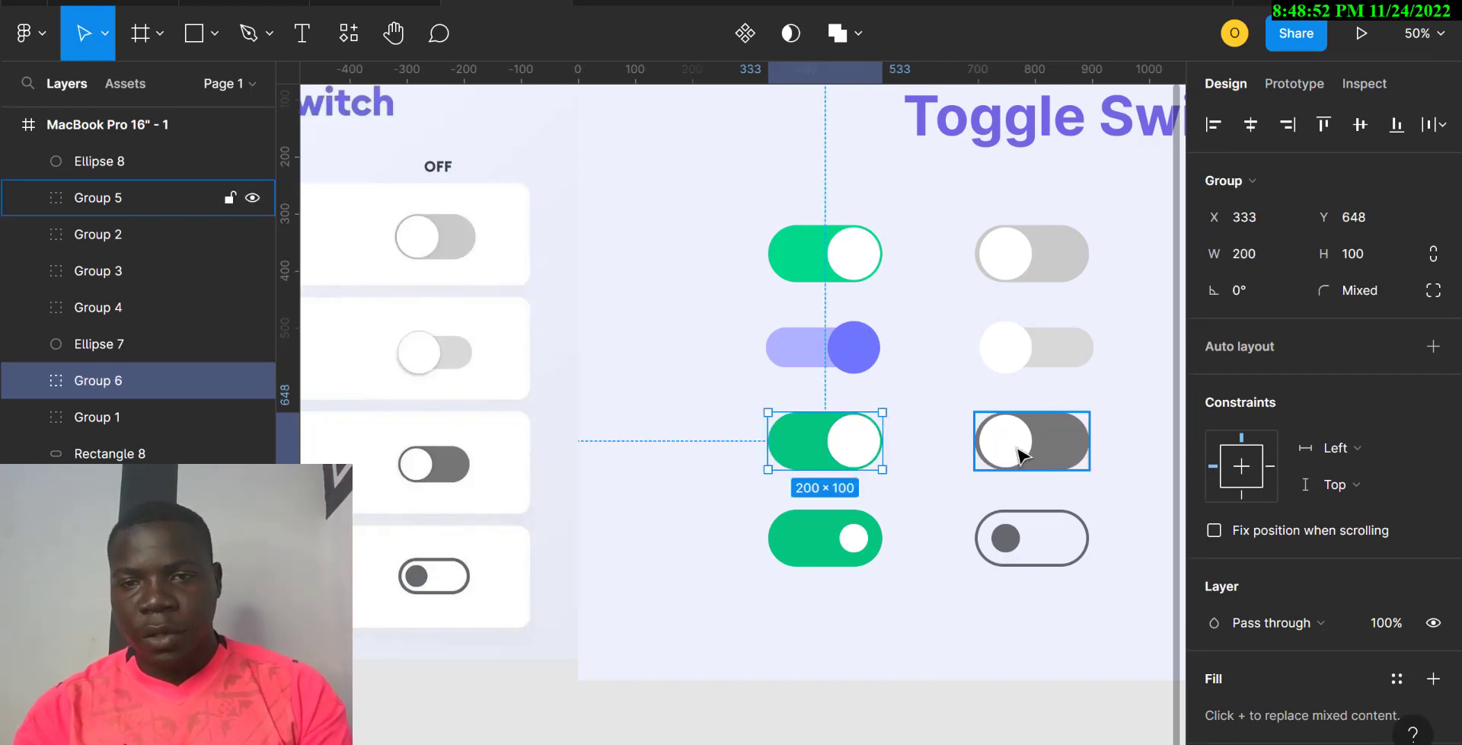
double_click(1019, 454)
key("Left")
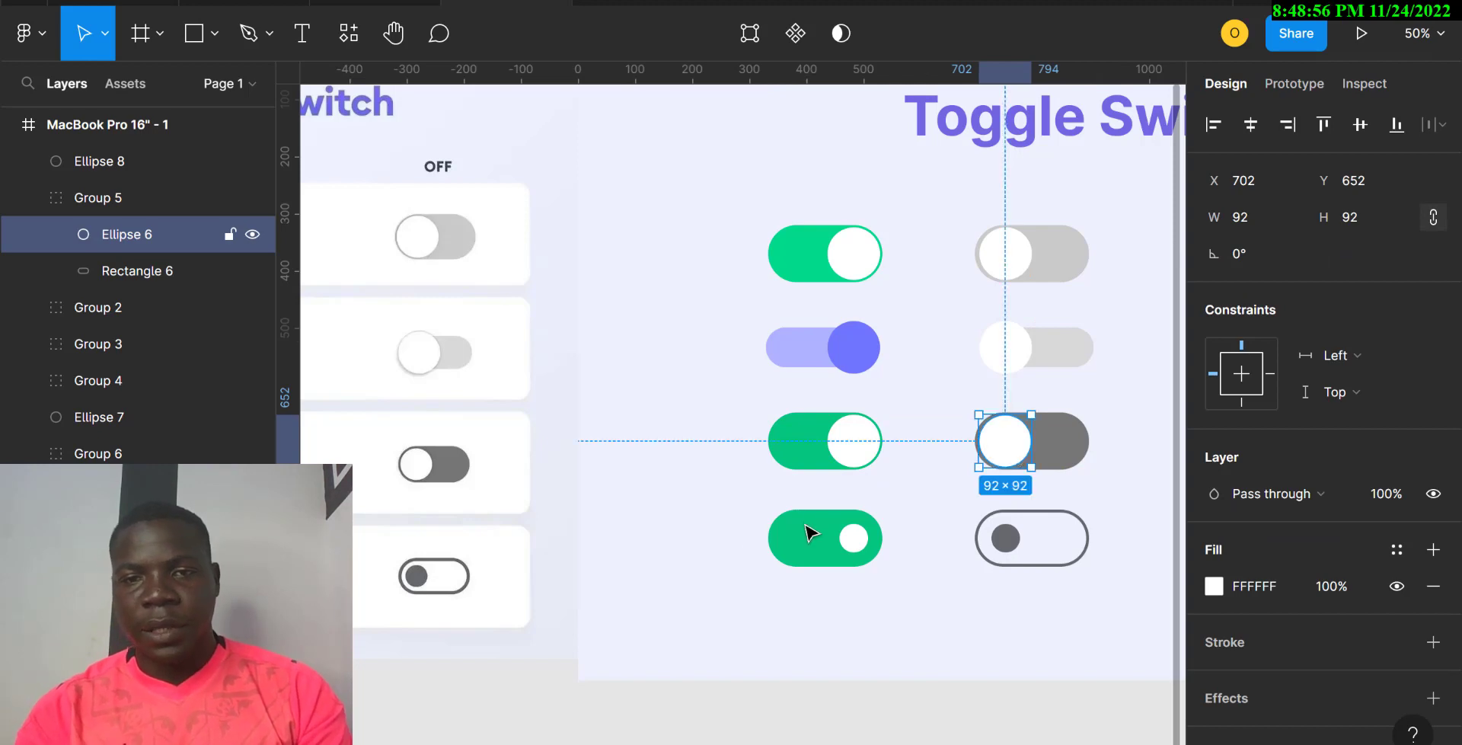
left_click_drag(627, 581, 908, 529)
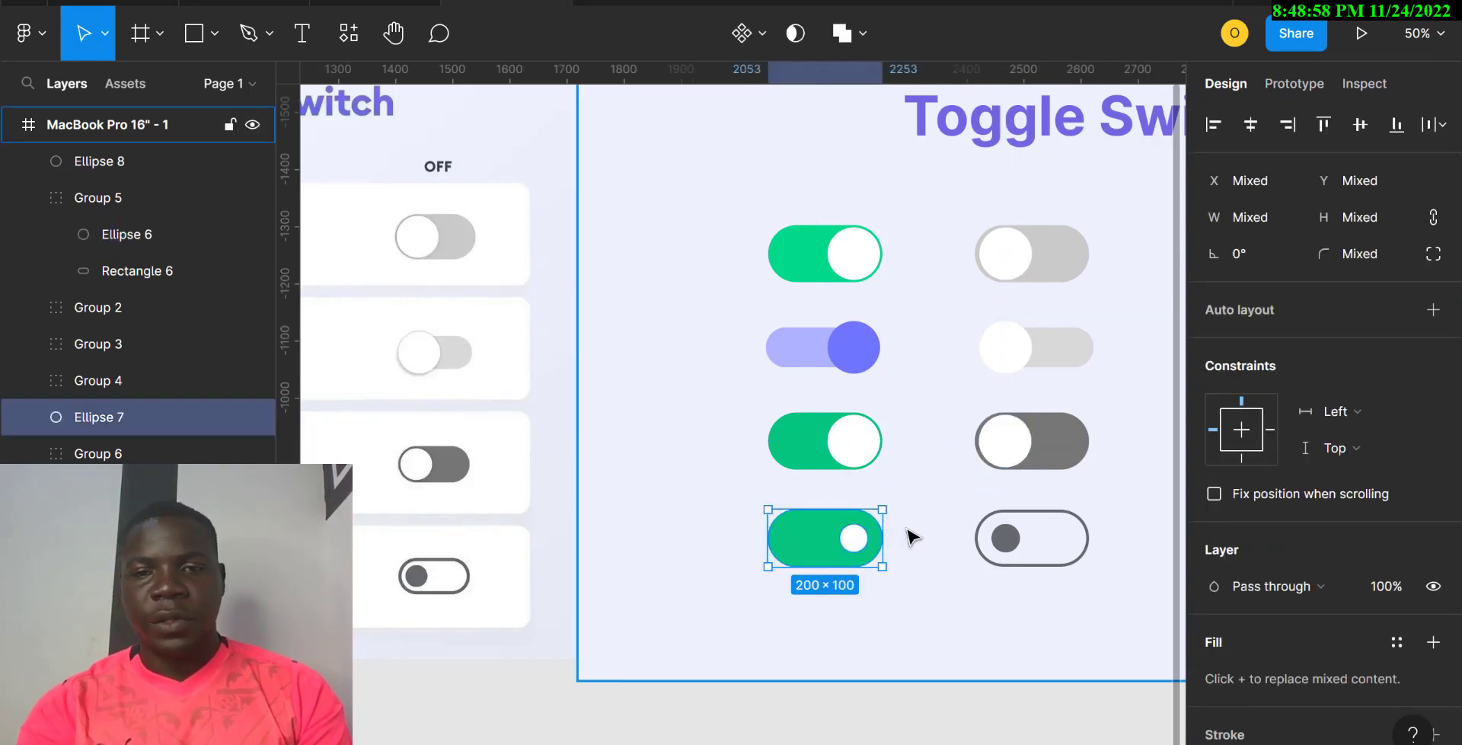
key("ctrl+g")
left_click(1032, 593)
left_click_drag(1032, 593, 1075, 540)
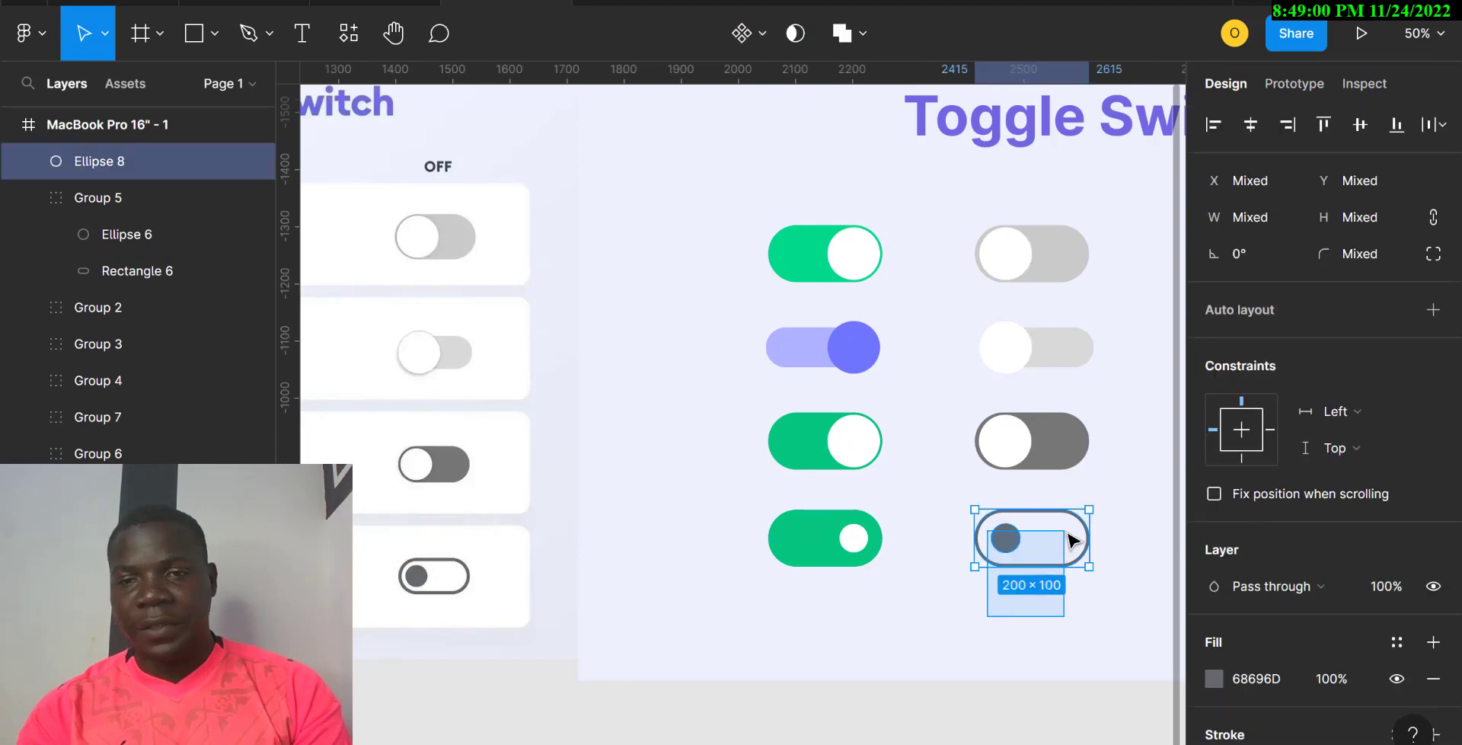
key("ctrl+g")
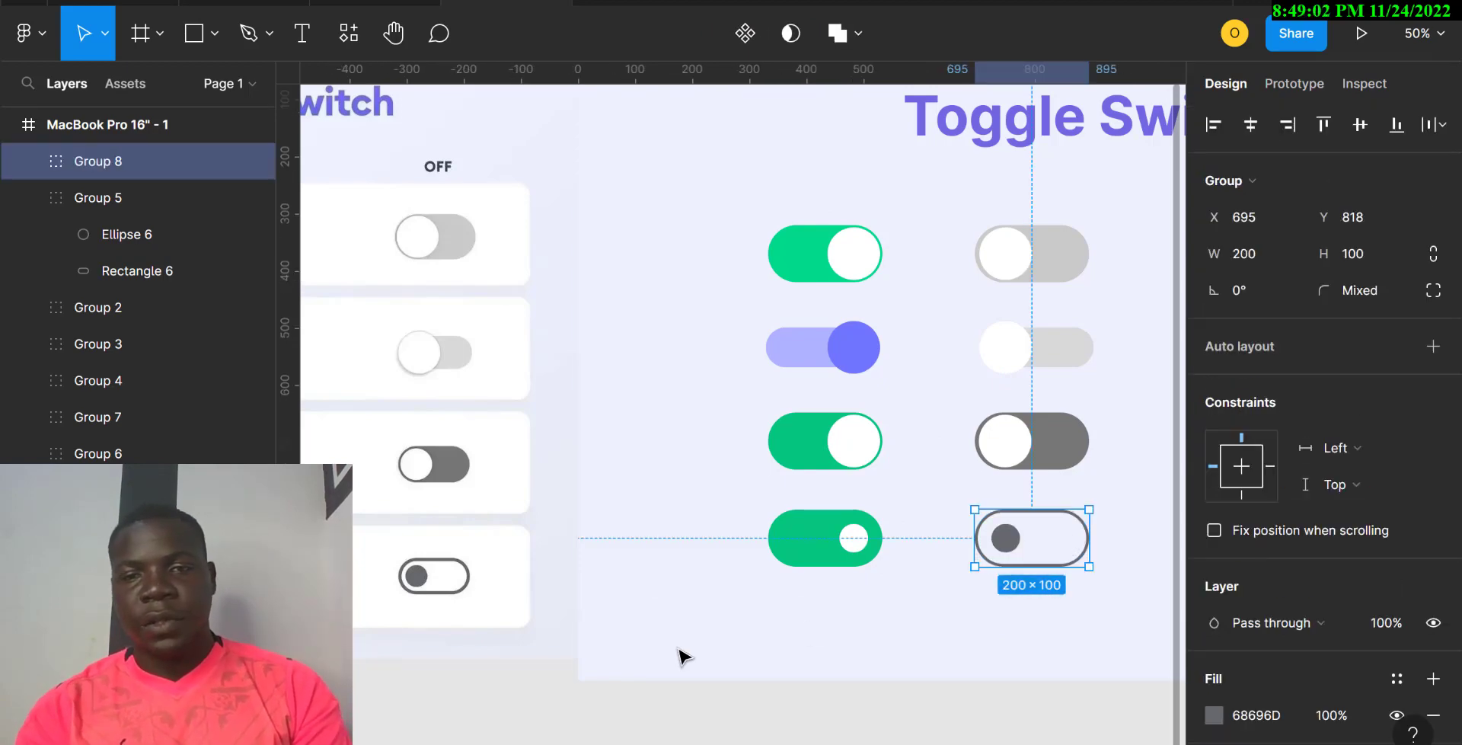
left_click_drag(676, 647, 1113, 273)
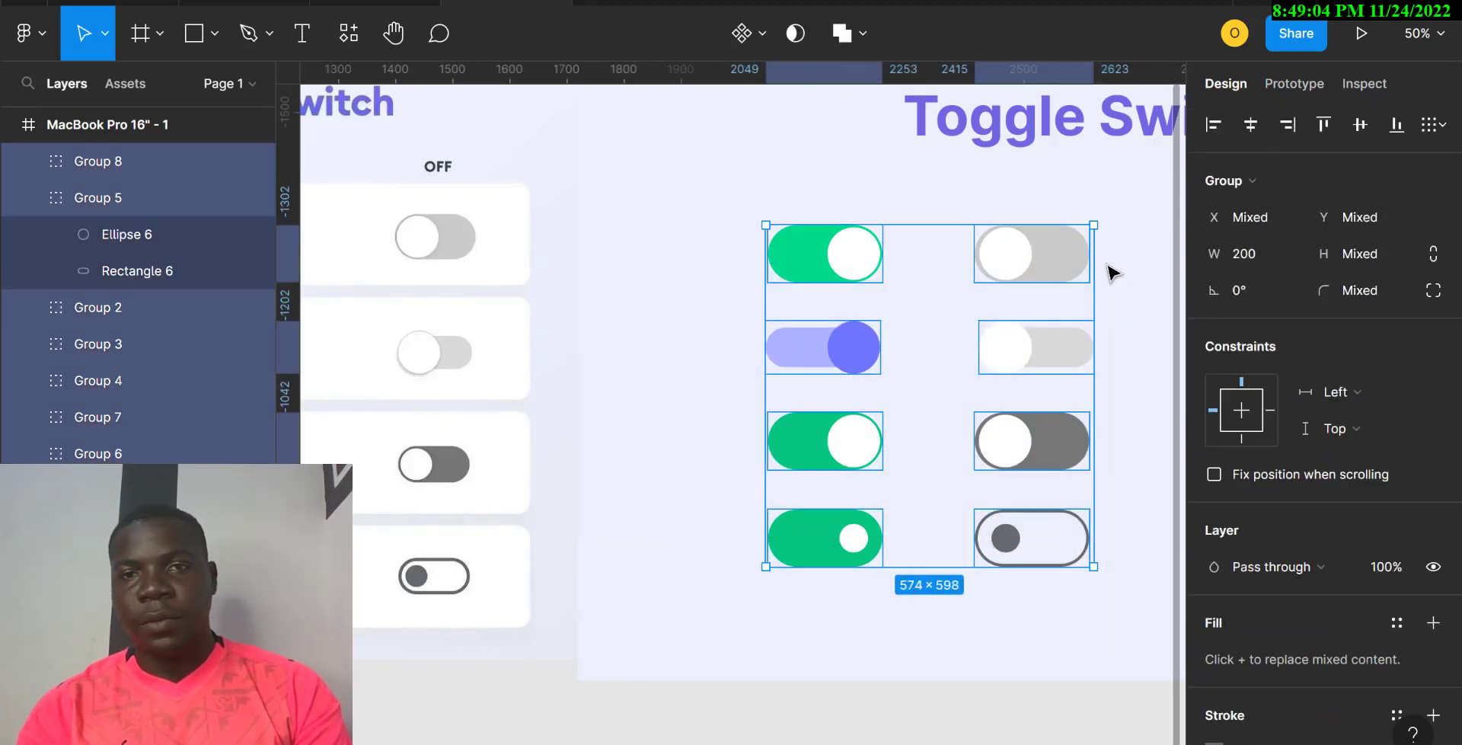
Step: Turn the eight grouped toggles into Component 1, a component set of 8 variants
left_click(762, 32)
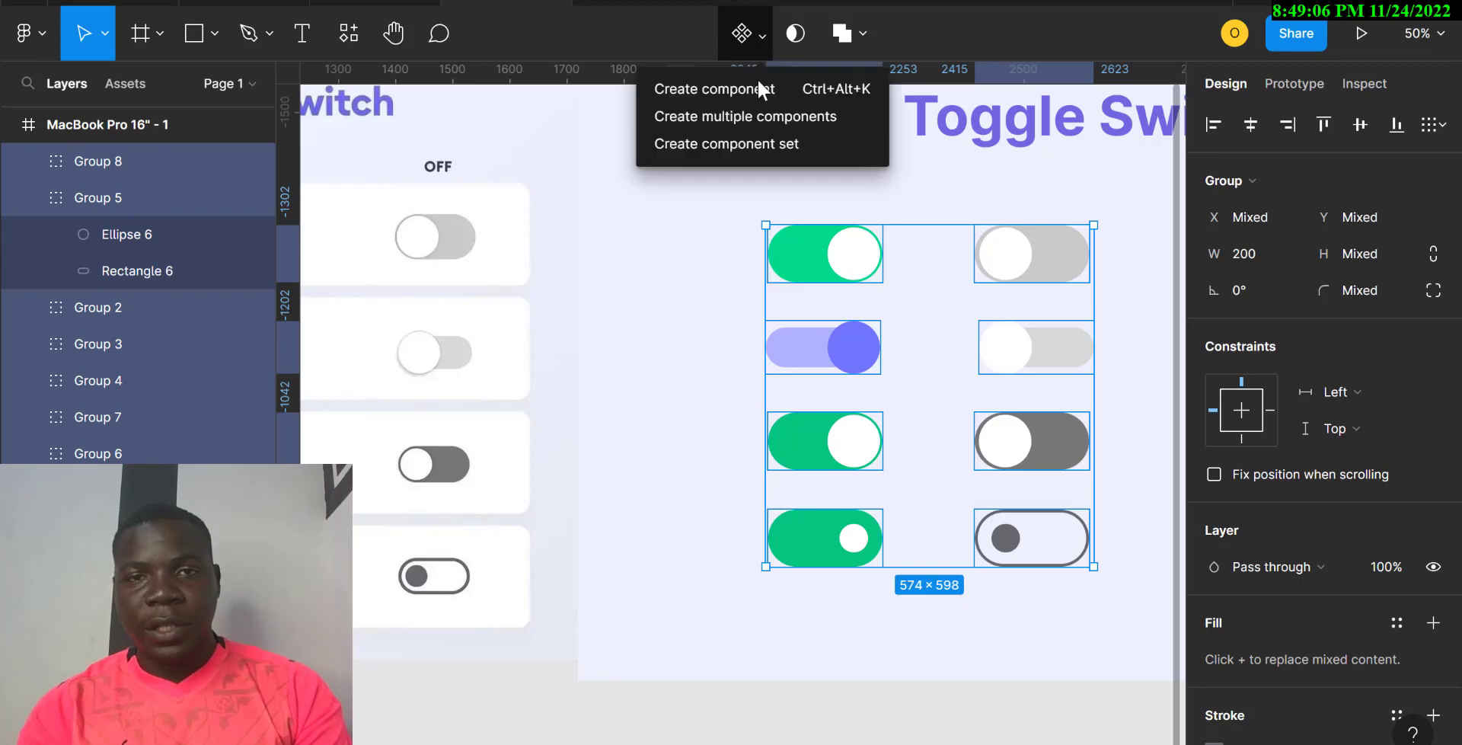
left_click(756, 145)
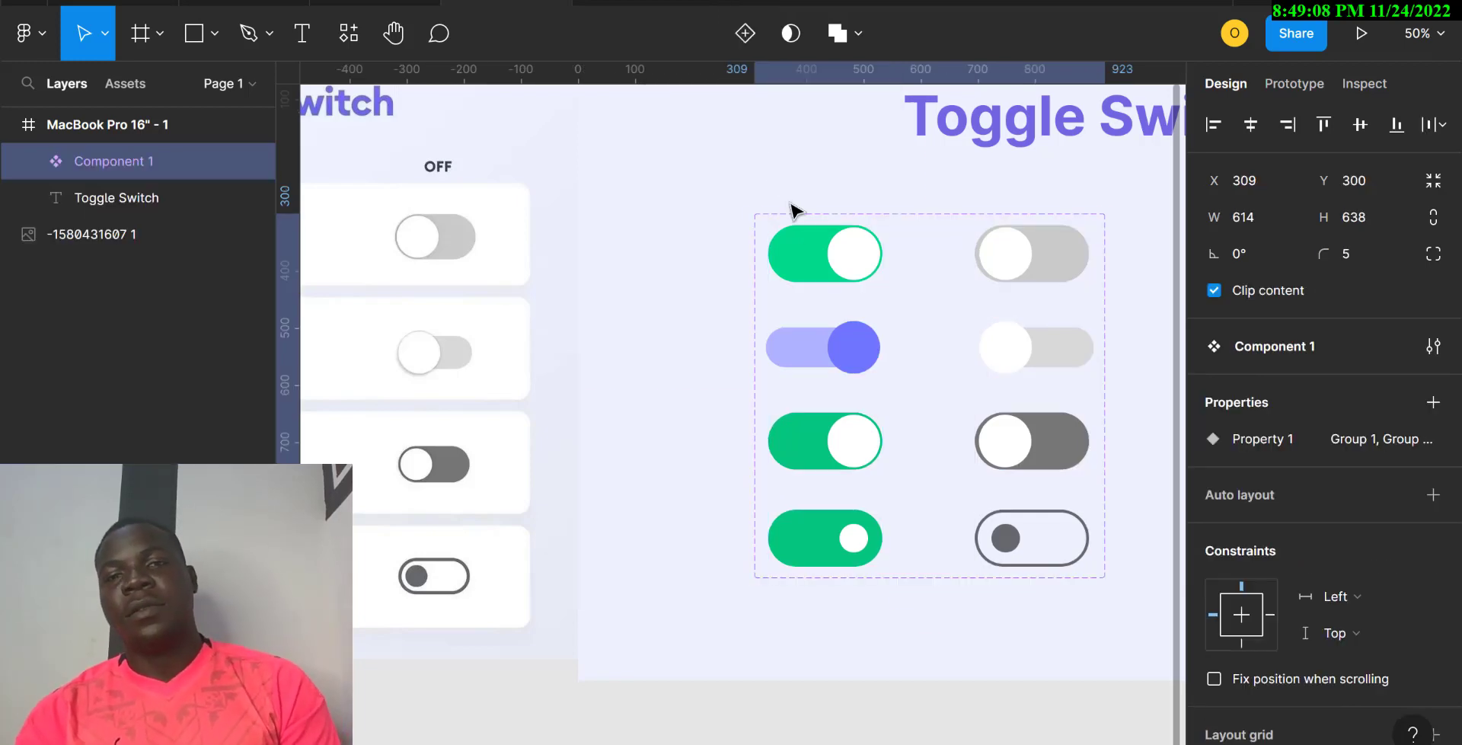
left_click(819, 274)
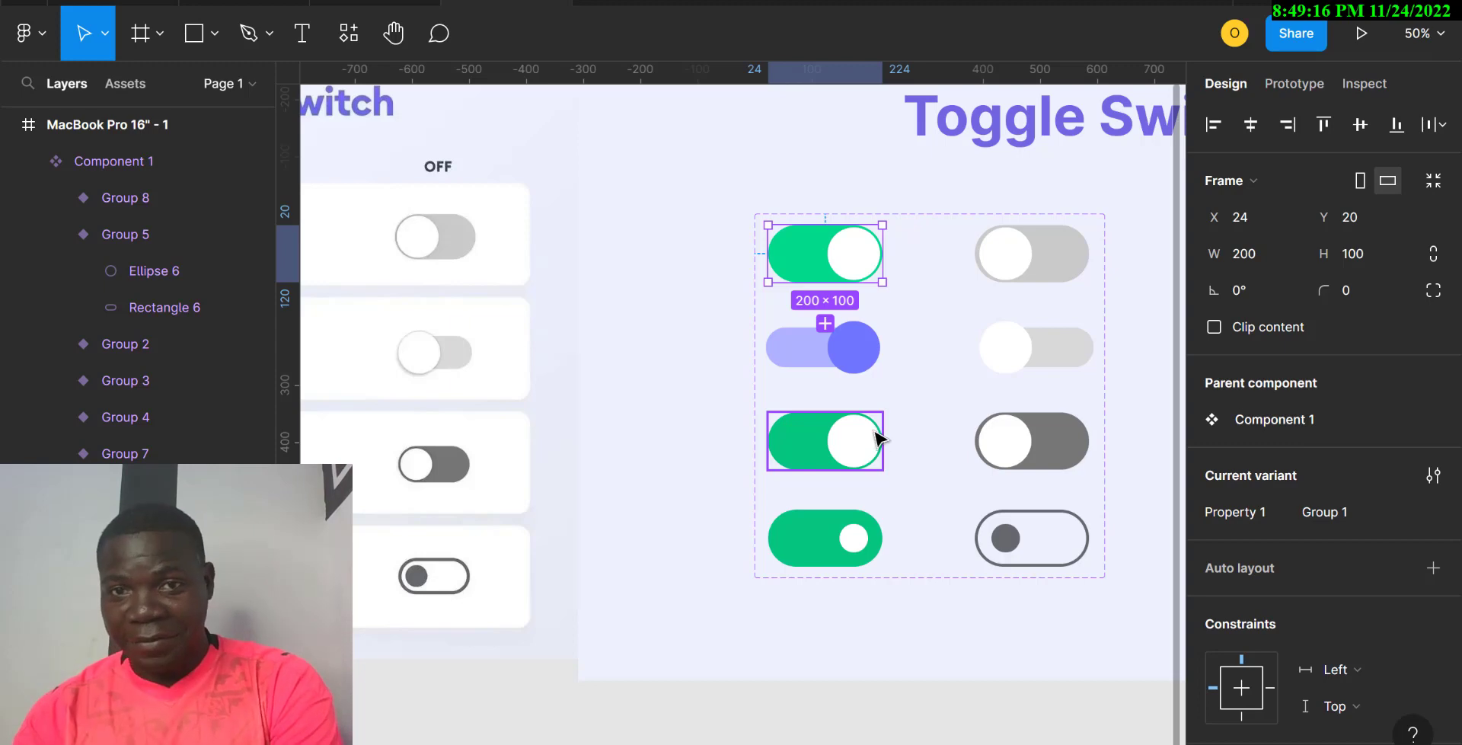
left_click(804, 219)
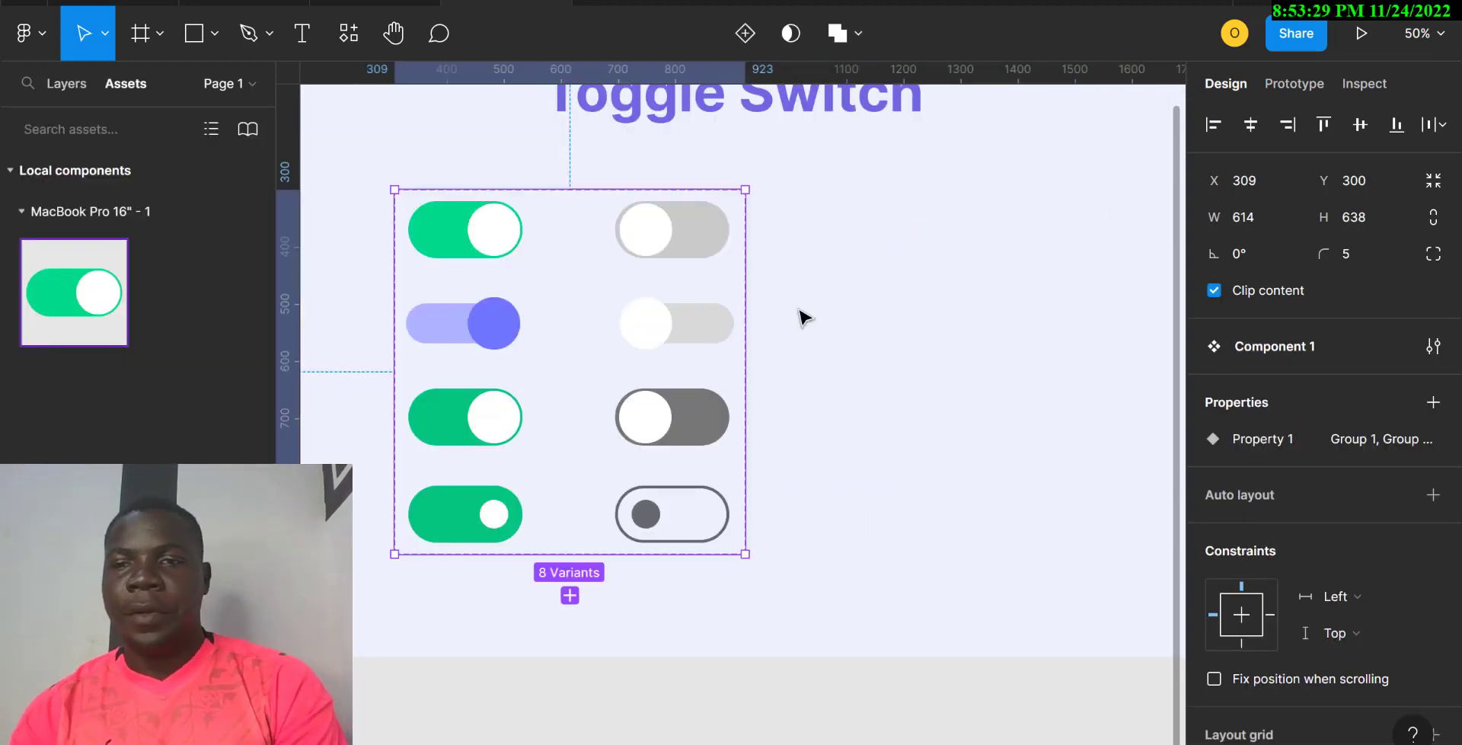
Step: Rename the toggle set's variant property 'Property 1' to 'Button'
scroll(806, 317, "left", 3)
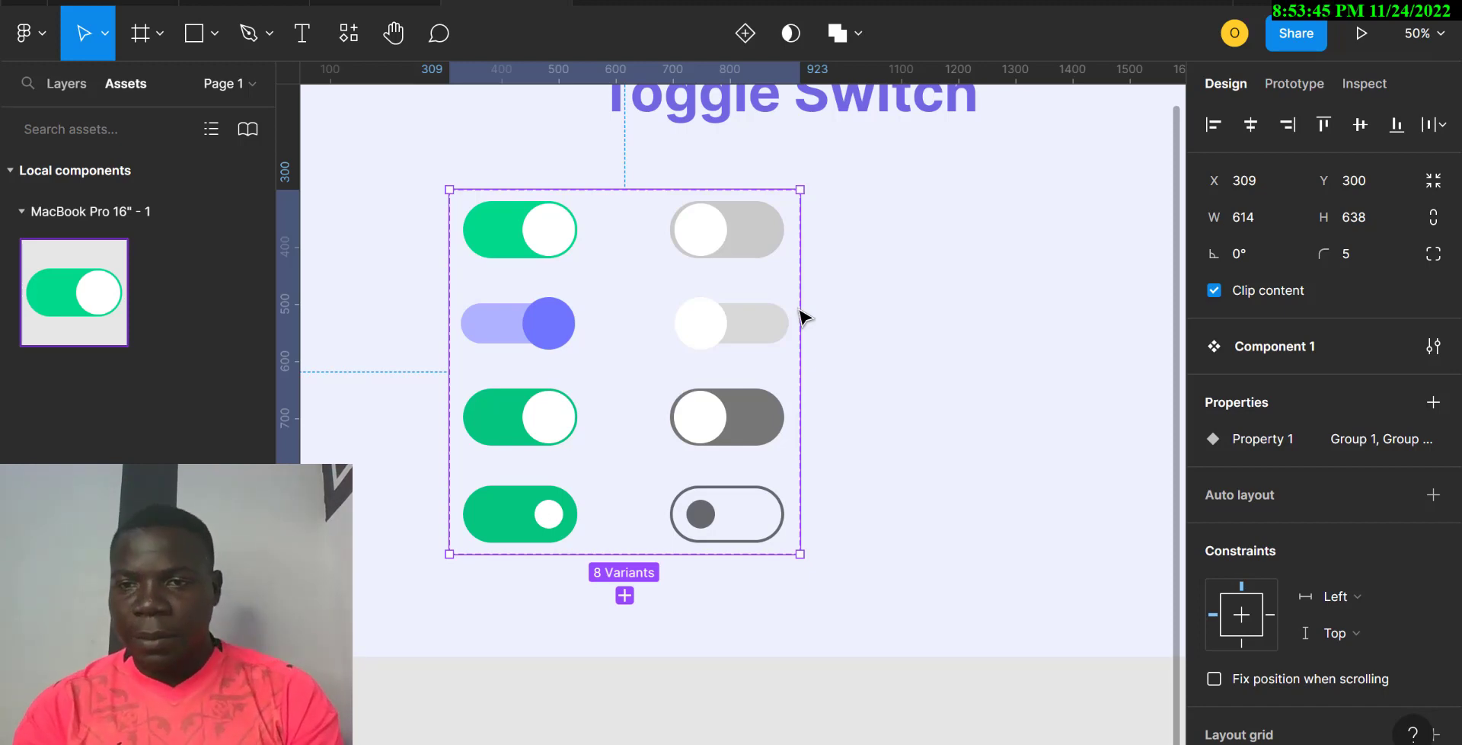
left_click(1262, 438)
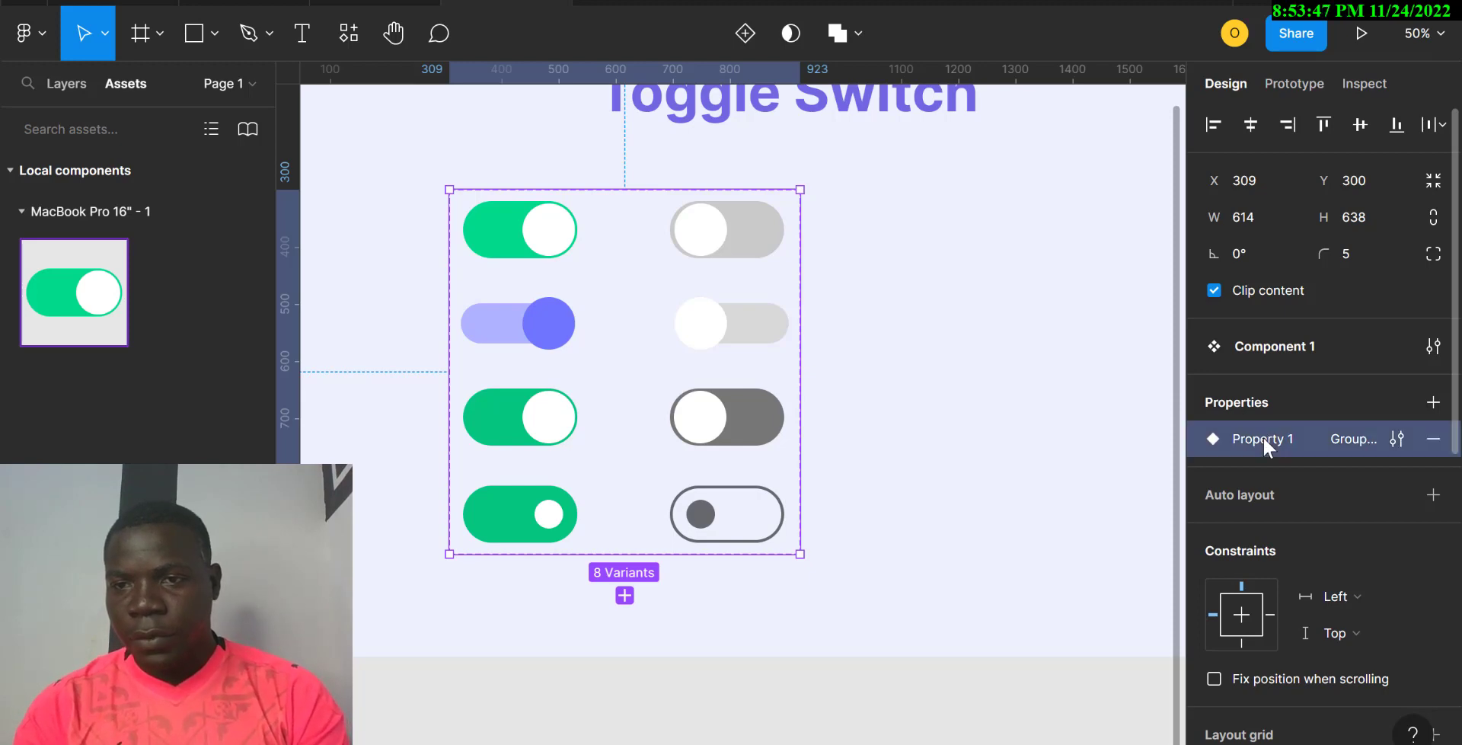
double_click(1265, 440)
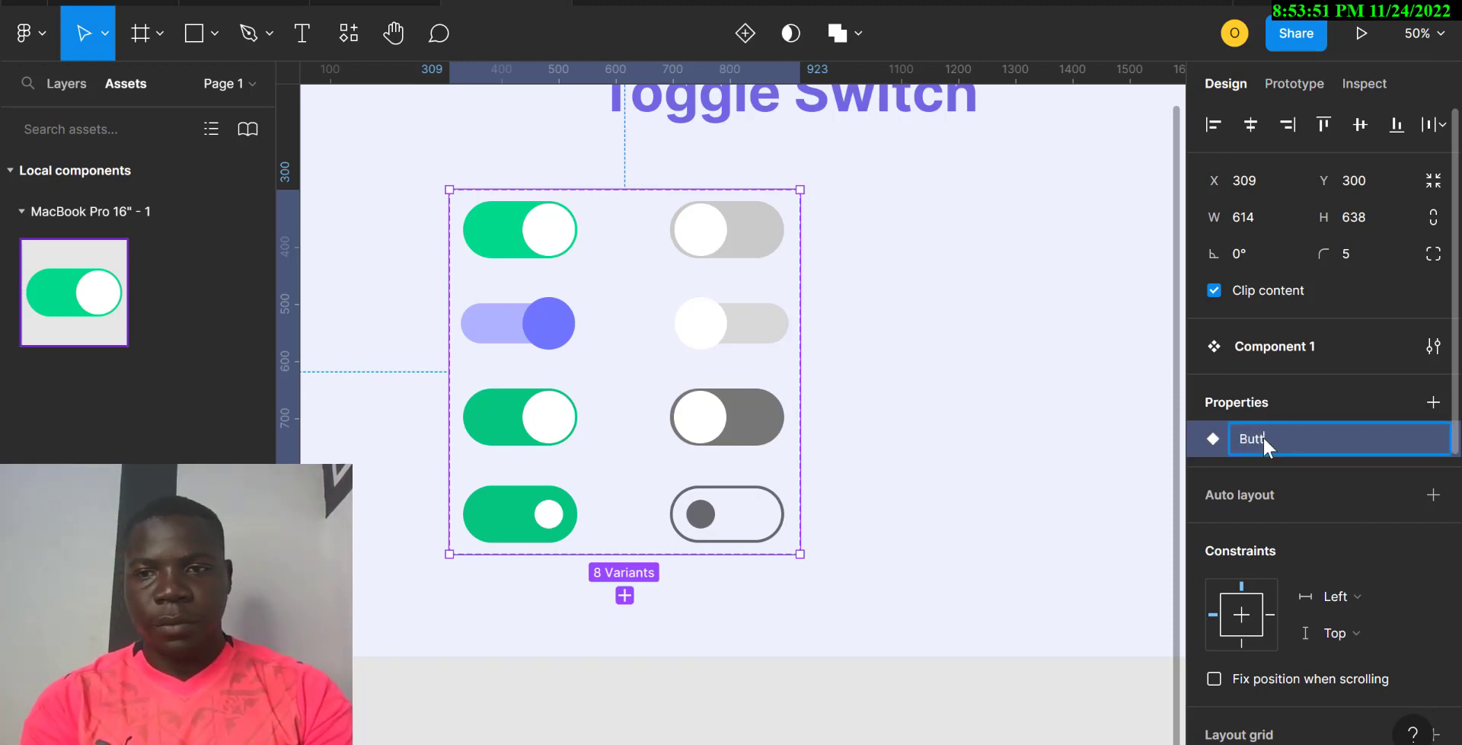
type("Button")
key("Return")
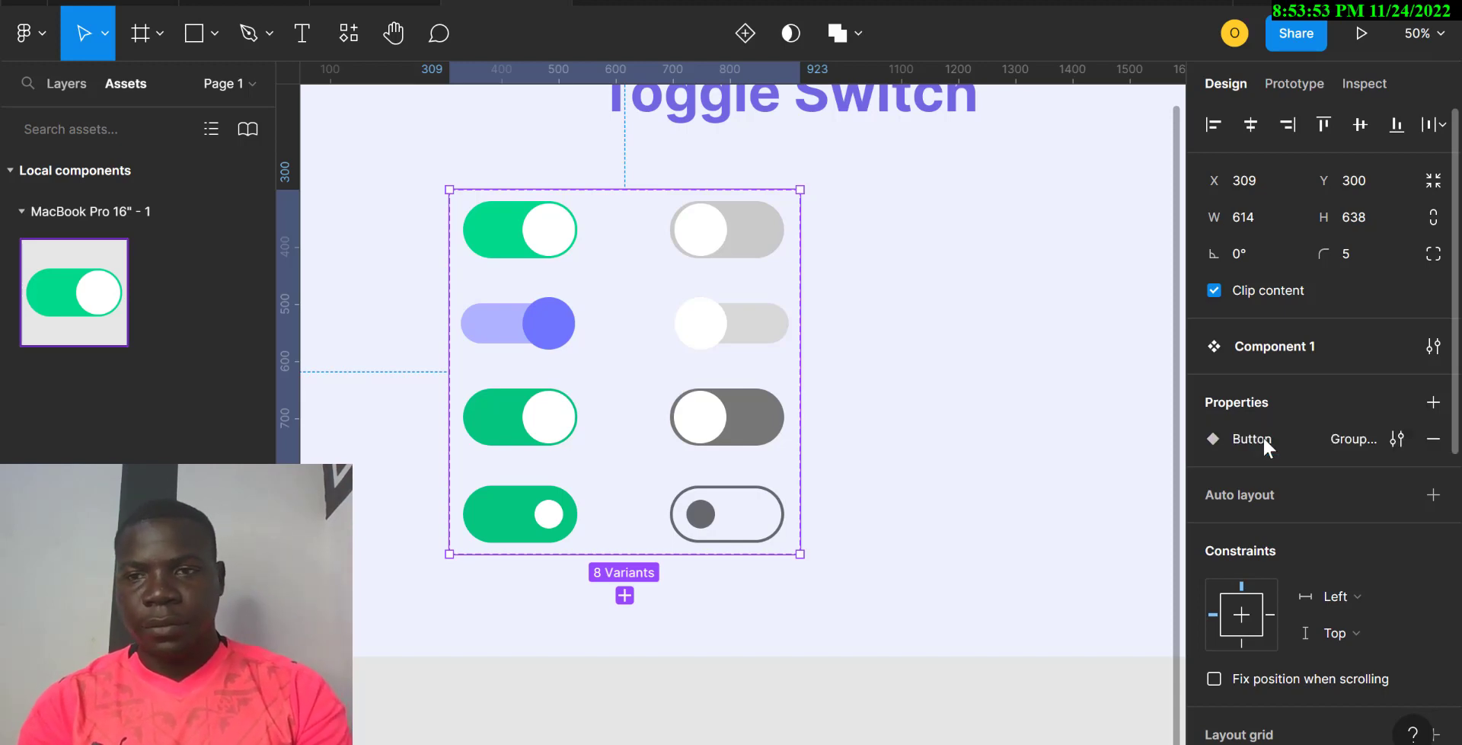
Step: Set the Button value of the top-row toggle pair to Apple
left_click(531, 244)
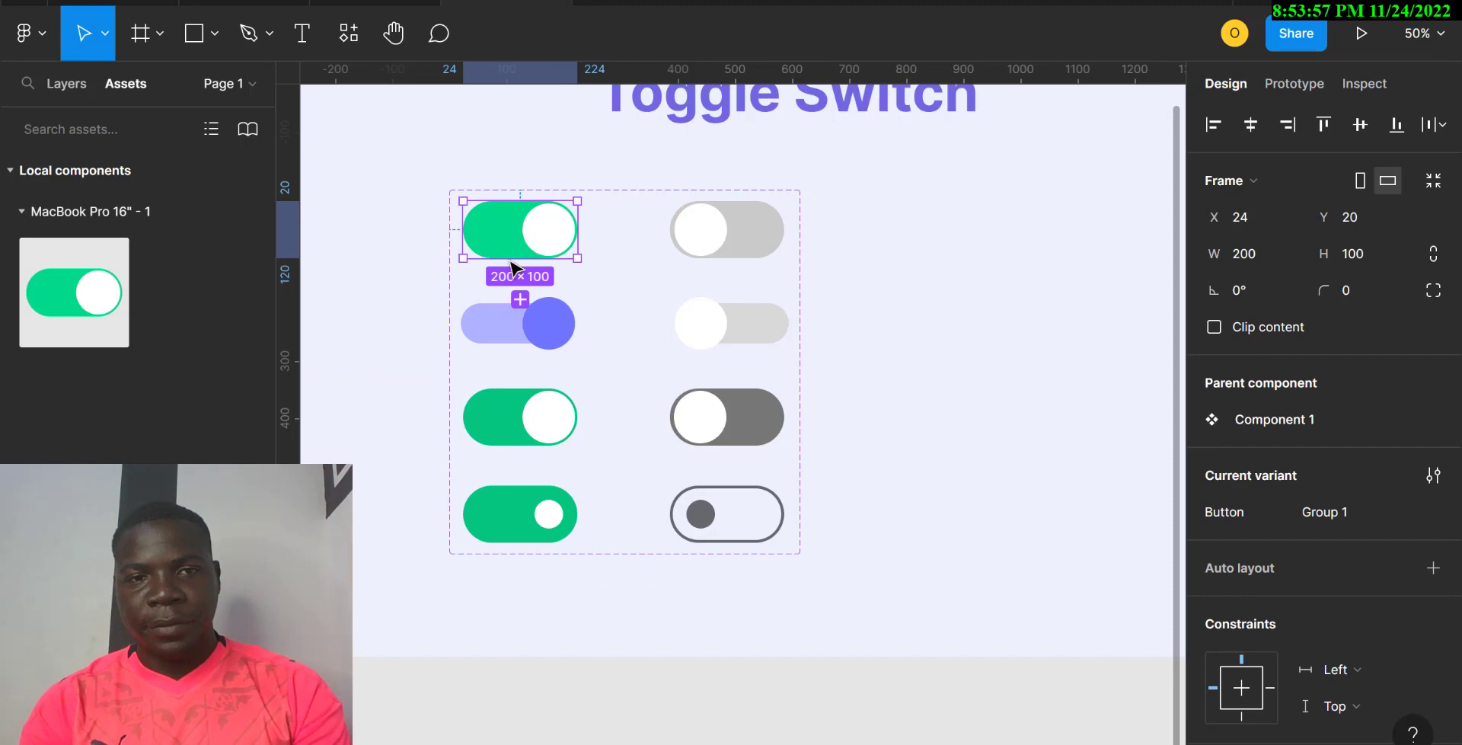
left_click(738, 257, "shift")
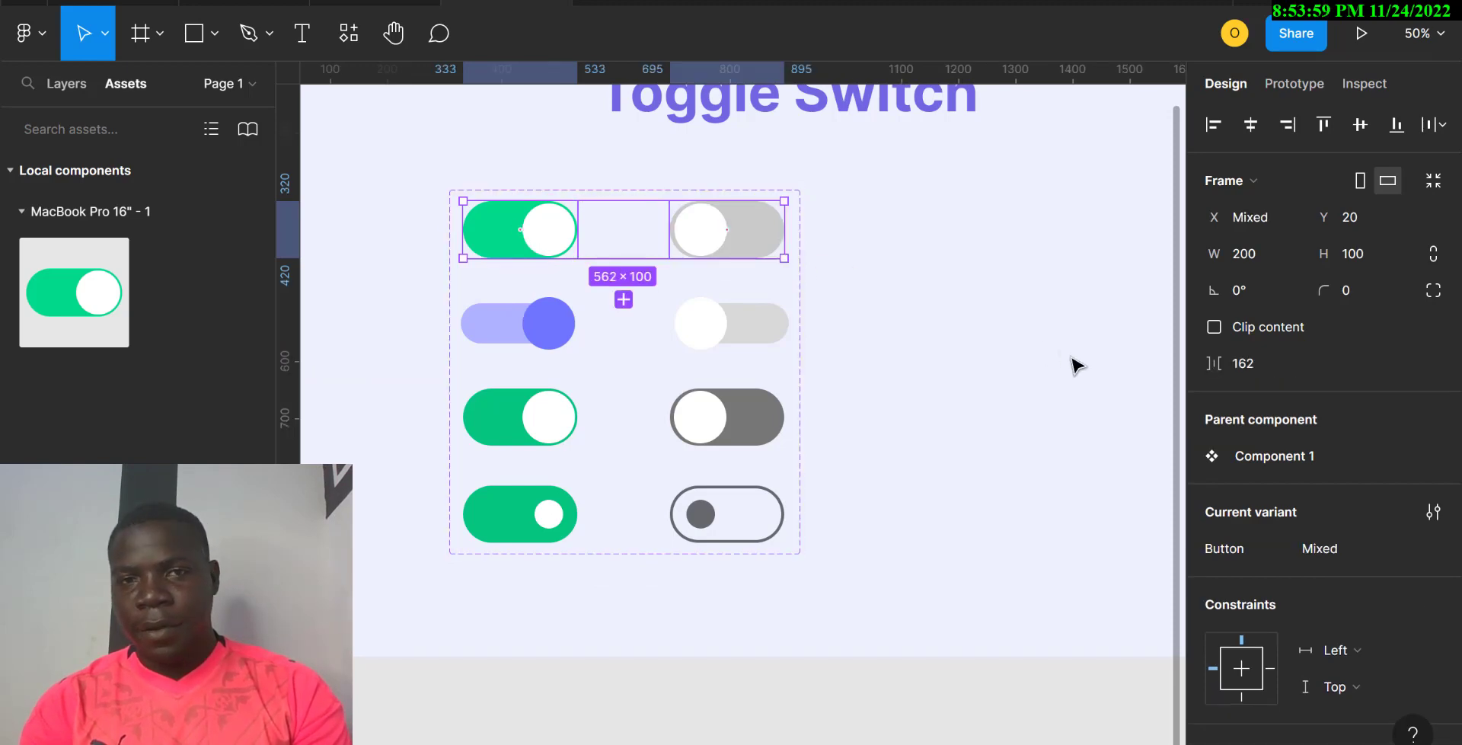
left_click(1333, 545)
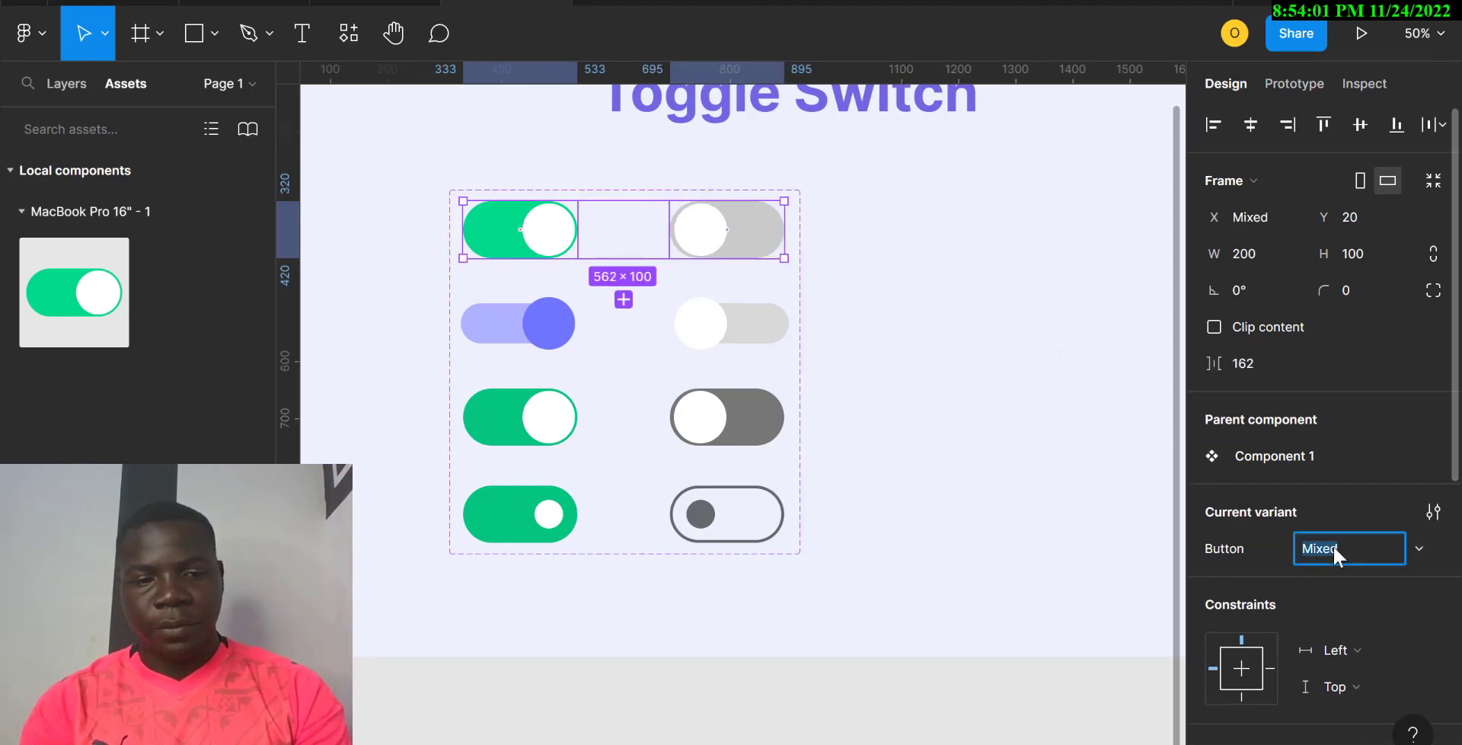
type("A")
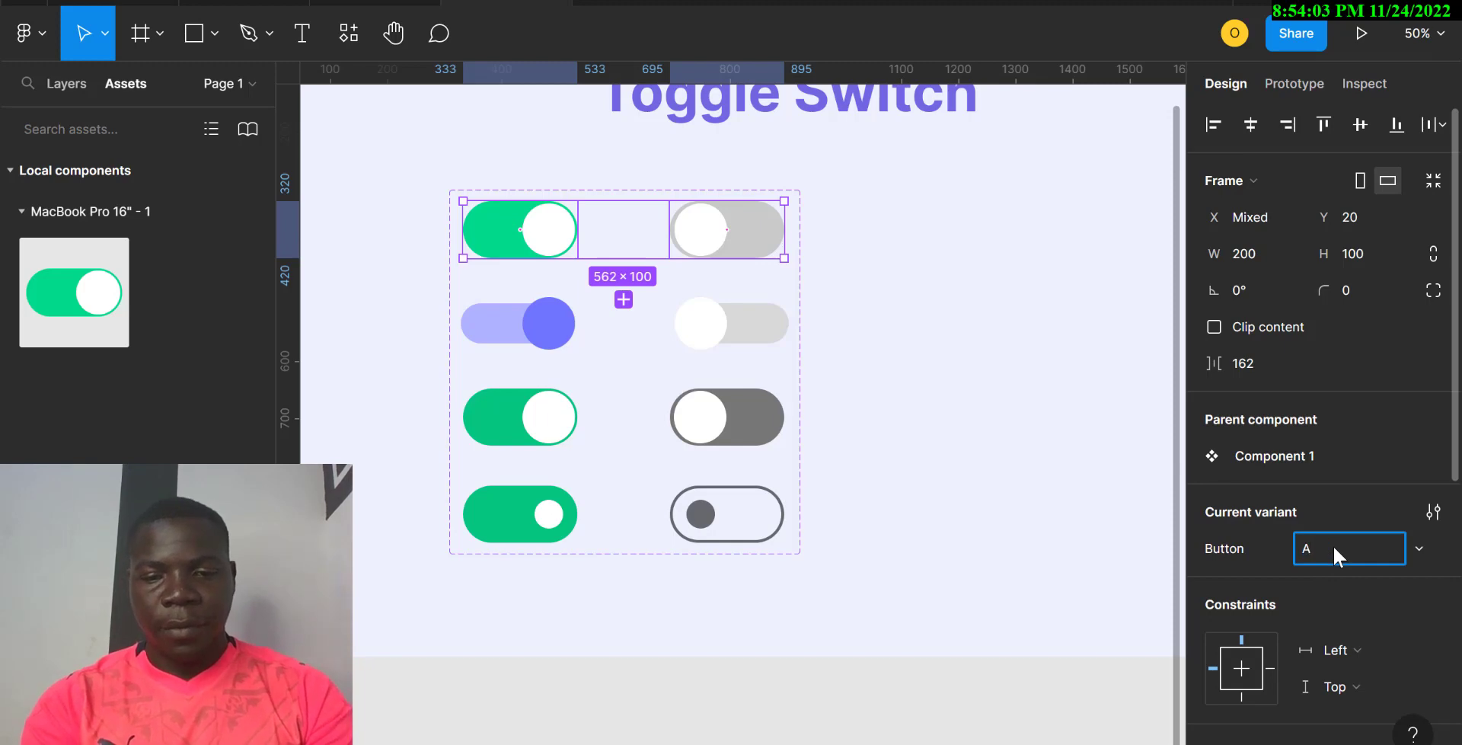
type("pple")
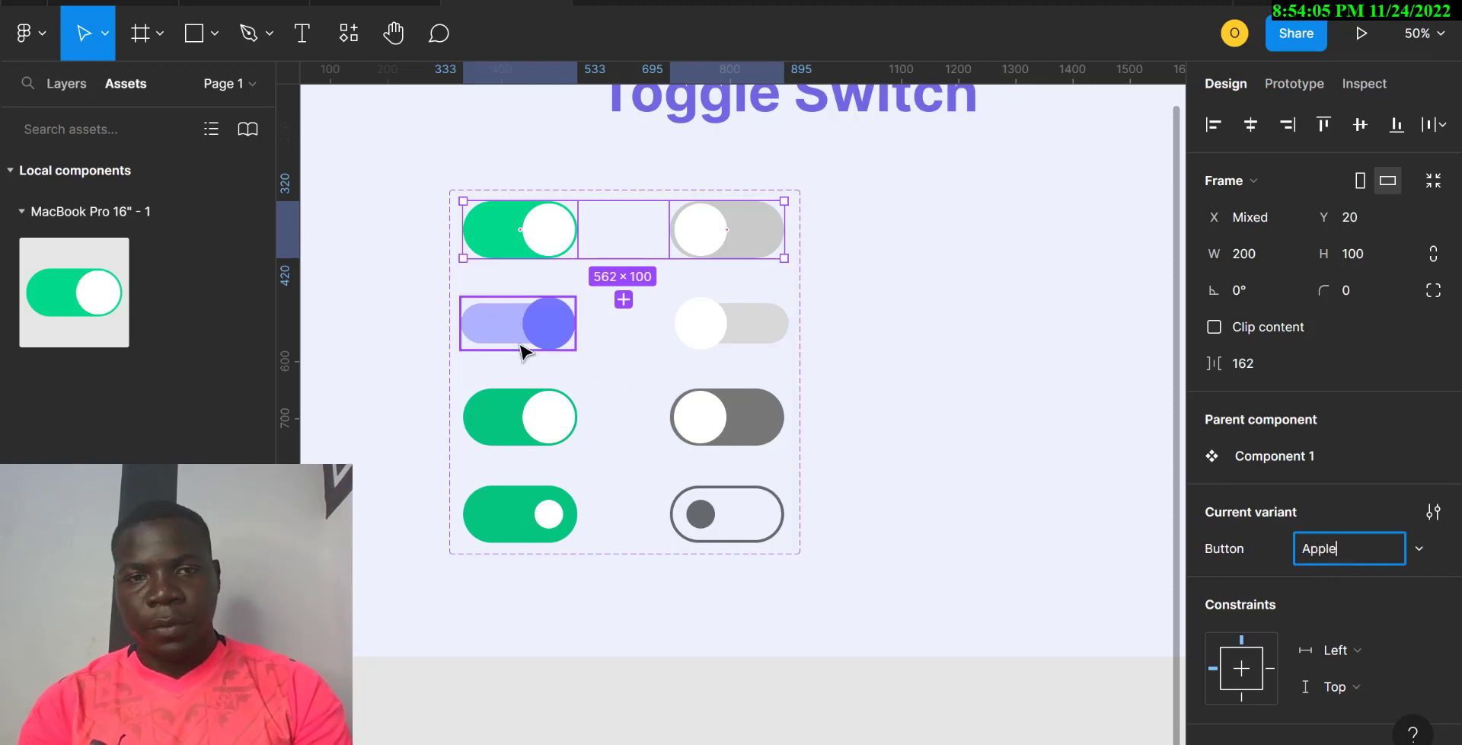
Step: Set the Button value of the second-row toggle pair to Google
left_click(524, 347)
left_click(714, 342, "shift")
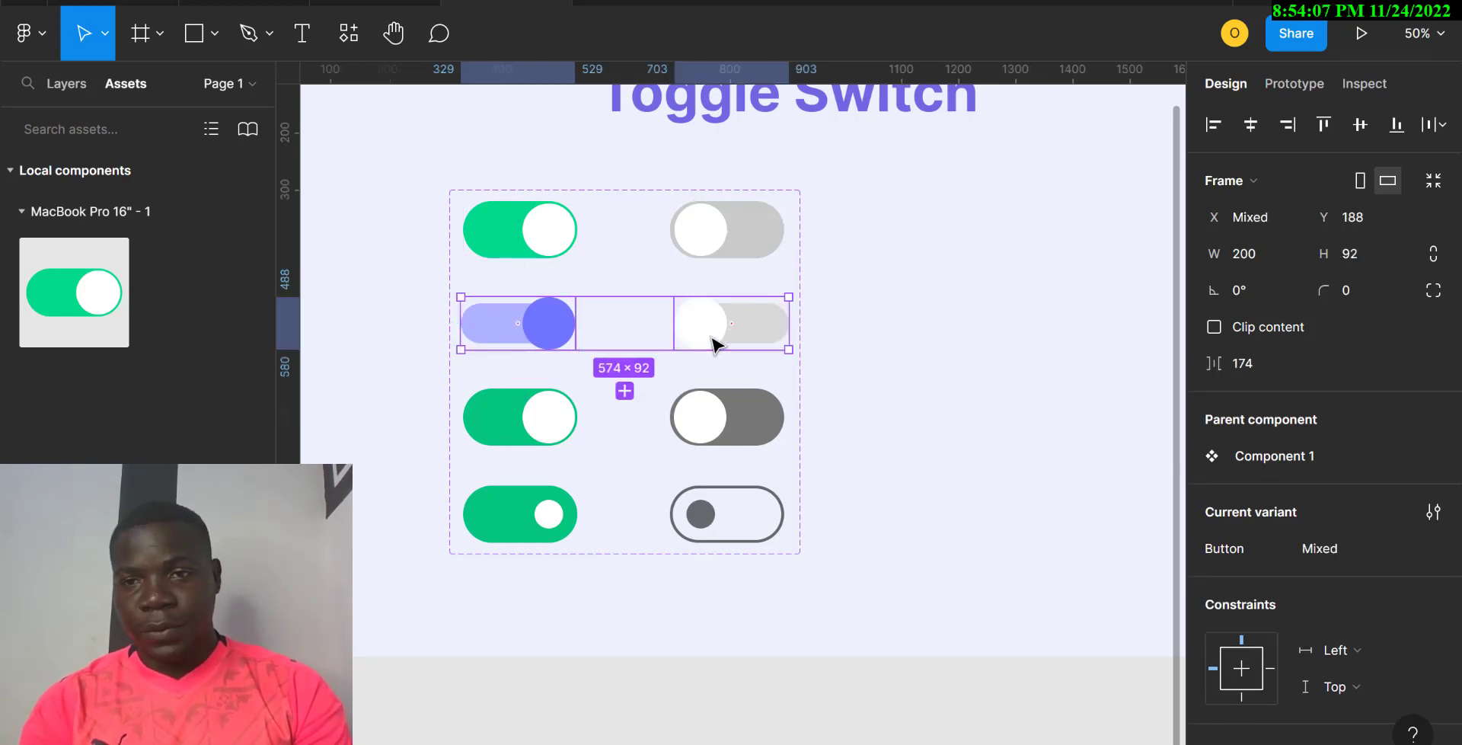
left_click(1328, 549)
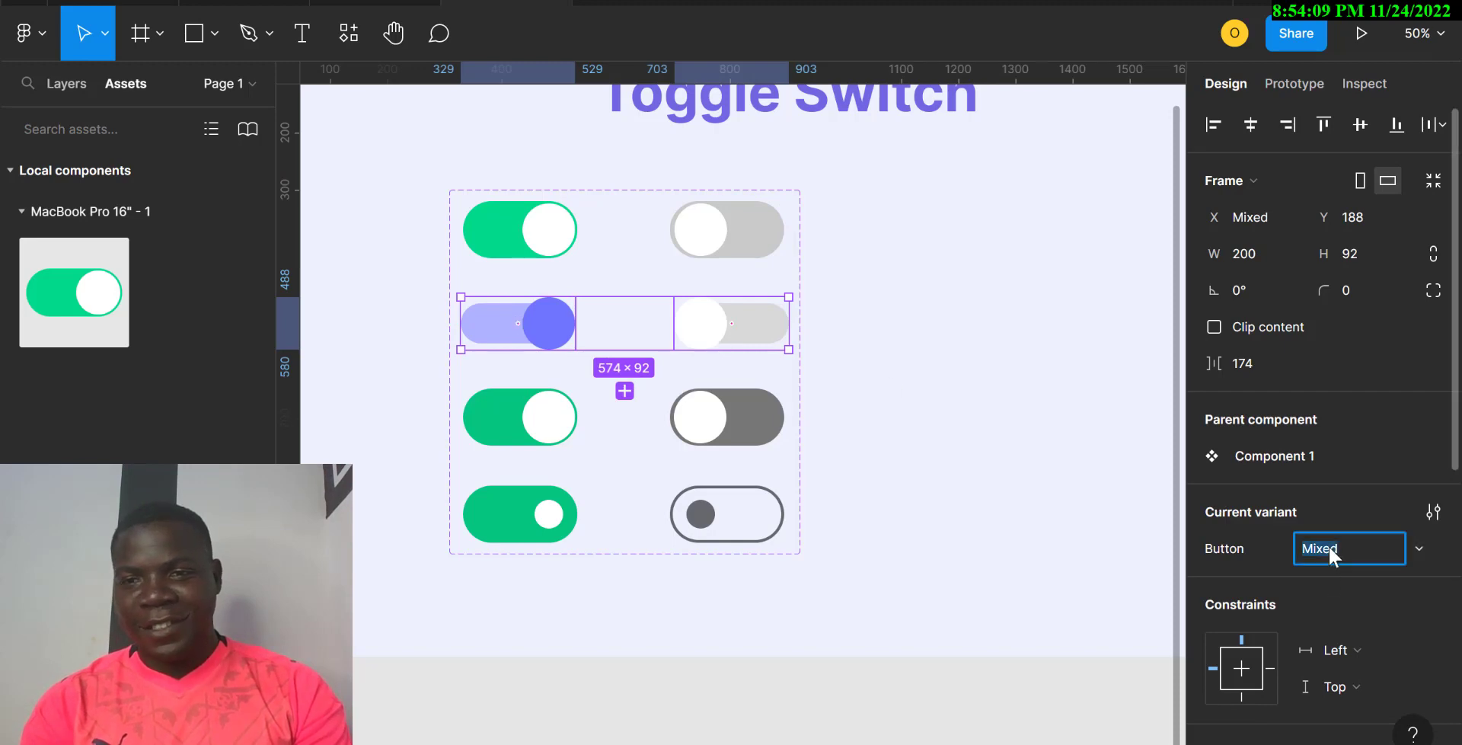
scroll(790, 497, "left", 5)
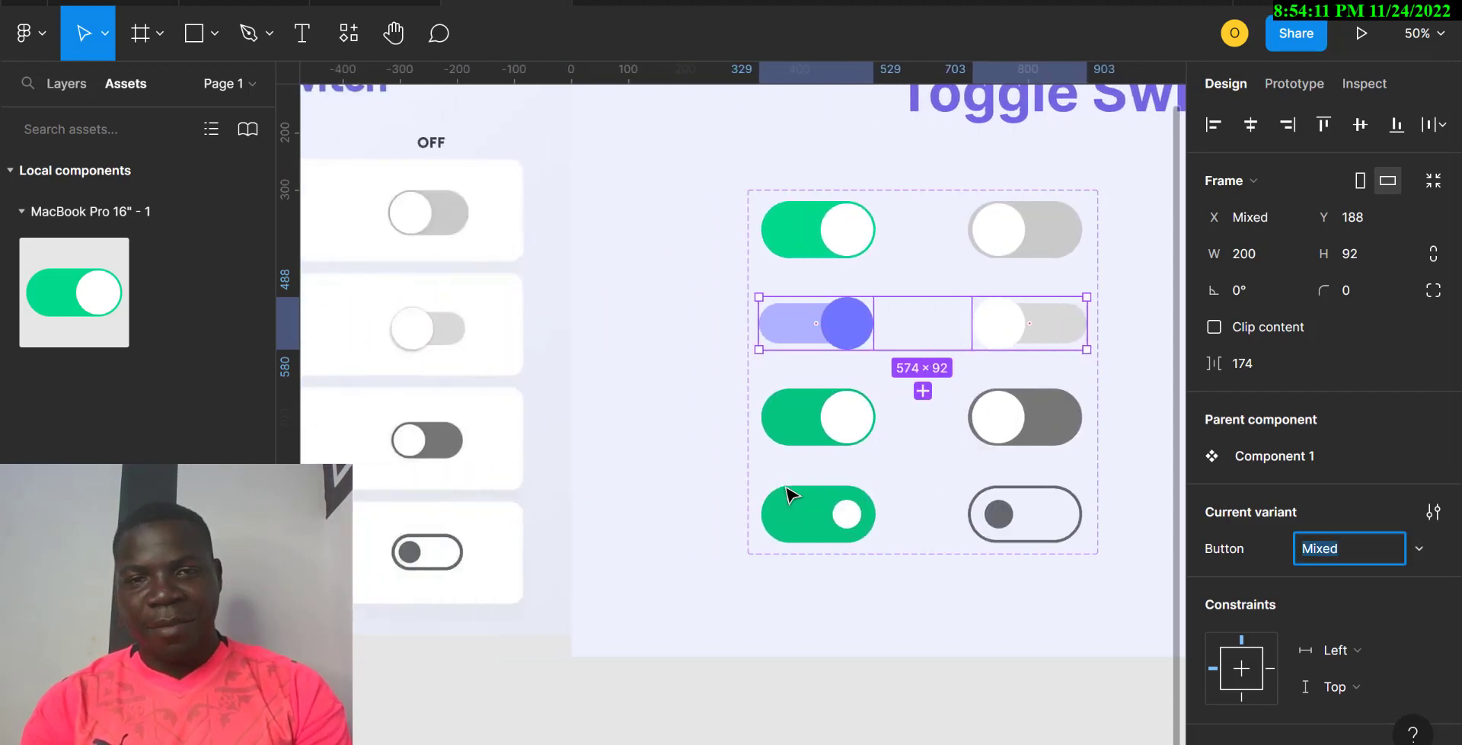
scroll(787, 493, "left", 5)
scroll(785, 495, "right", 5)
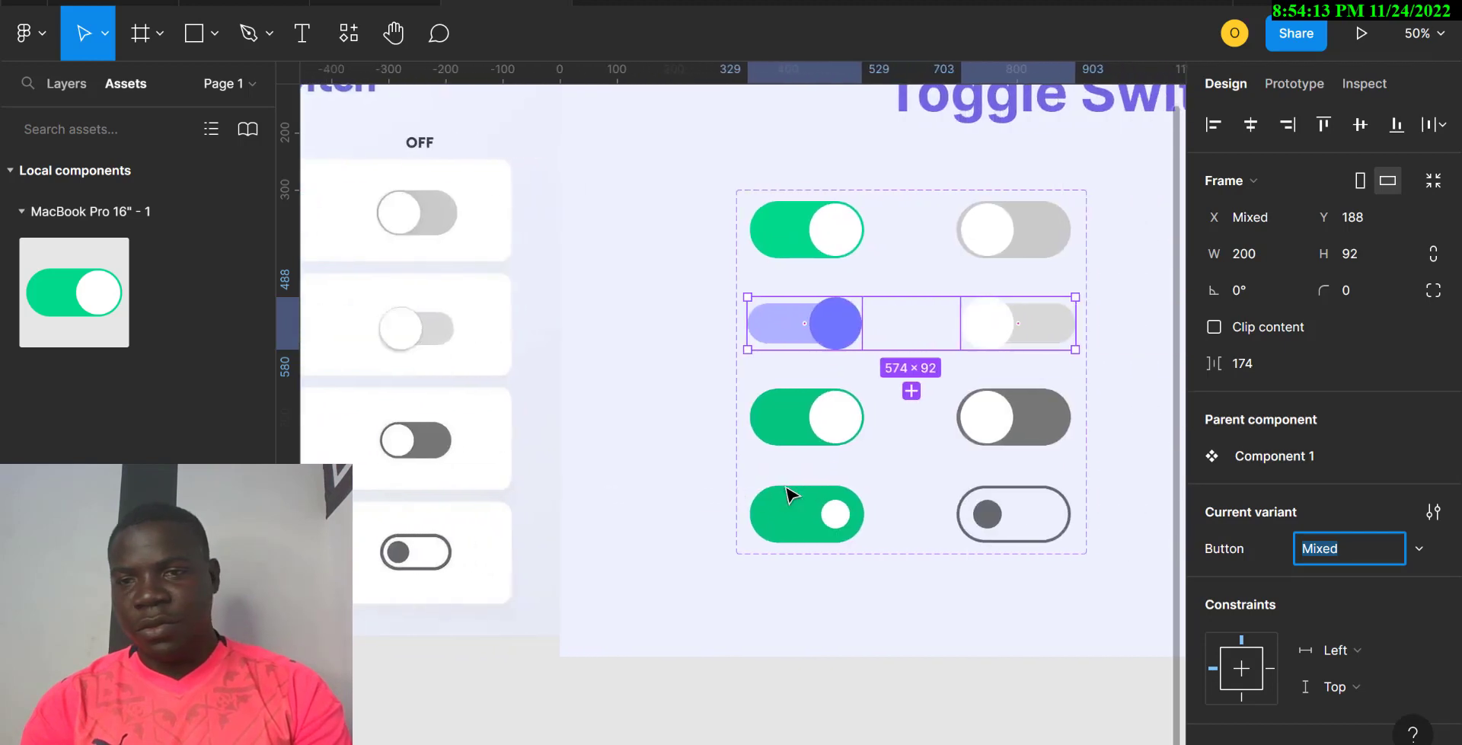
type("Goo")
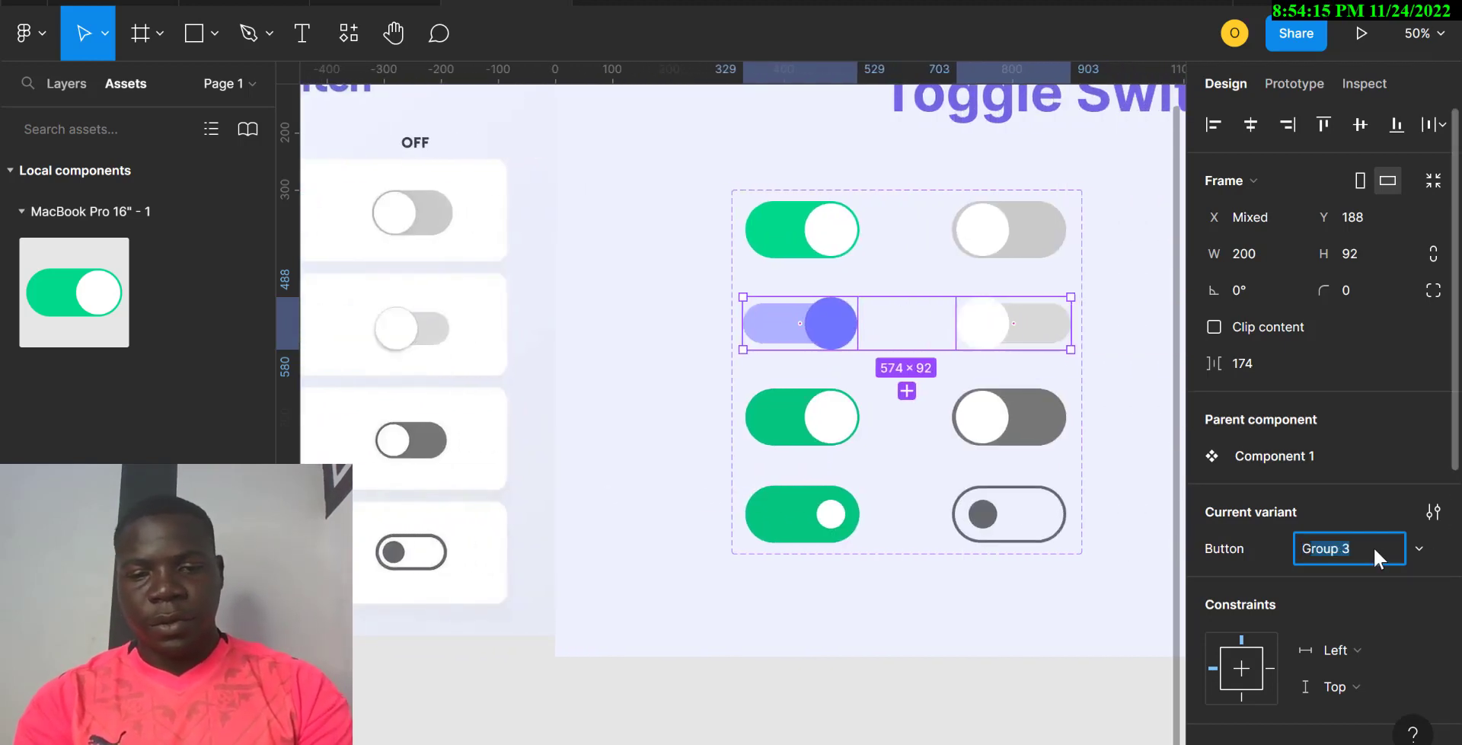
type("gle")
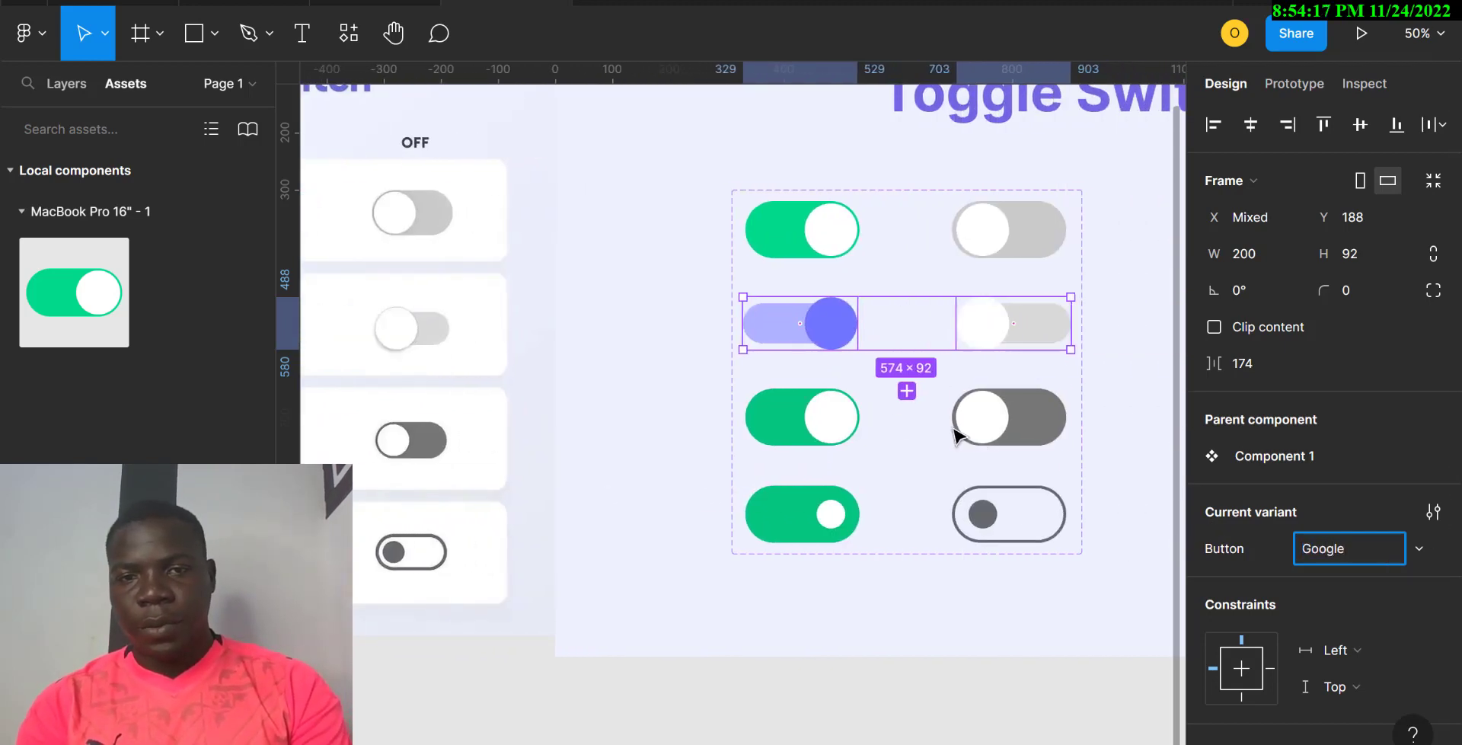
Step: Set the Button value of the third-row toggle pair to IBM
left_click(830, 436)
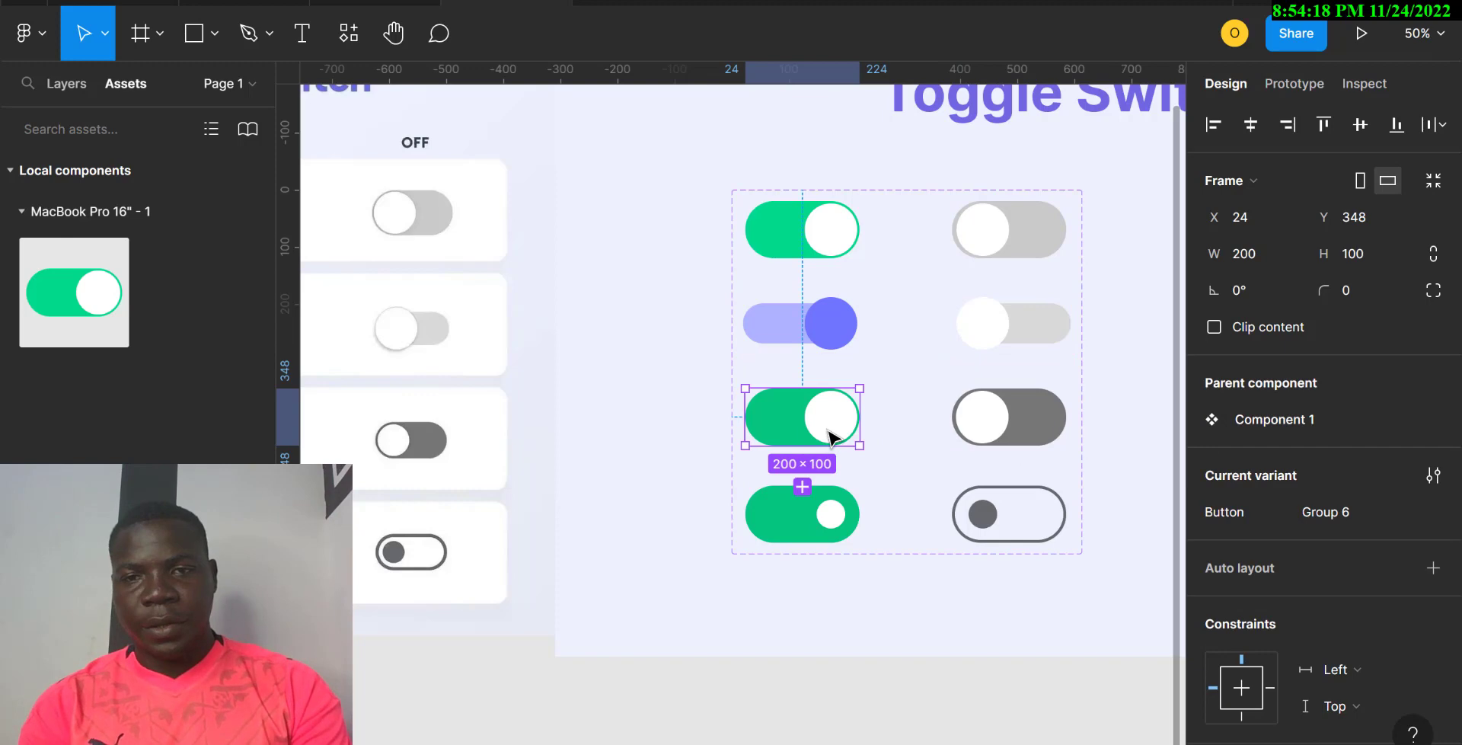
left_click(1019, 440, "shift")
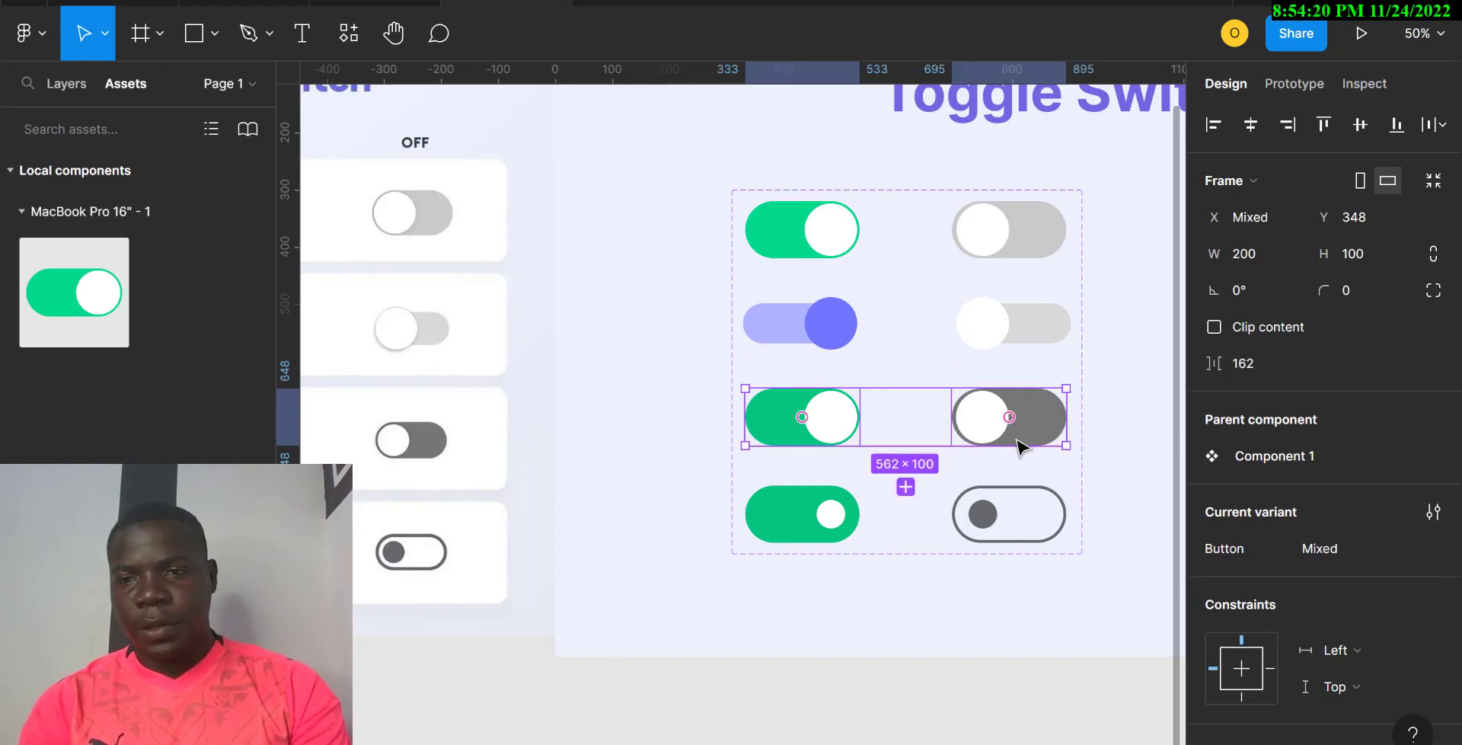
left_click(1331, 551)
key("BackSpace")
type("ib")
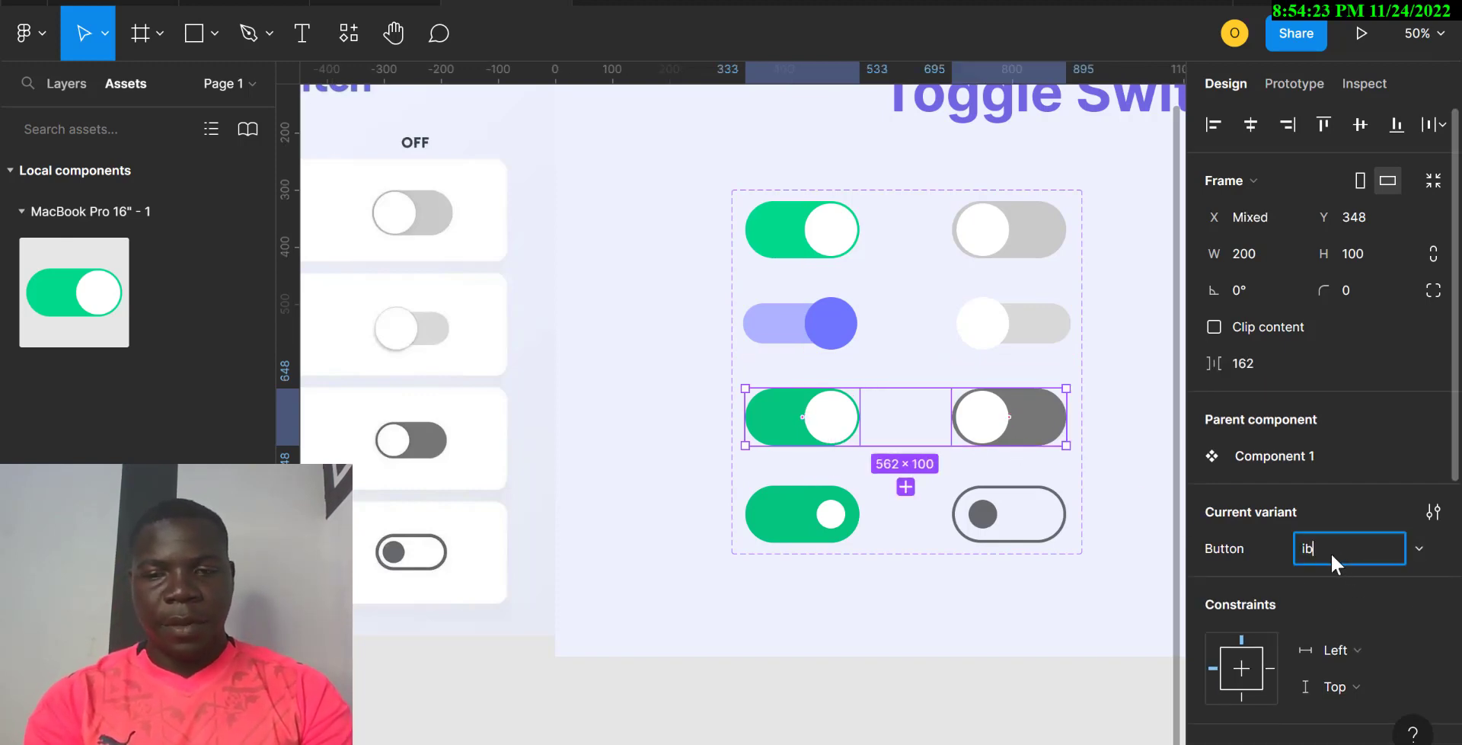
type("m")
key("BackSpace")
key("BackSpace")
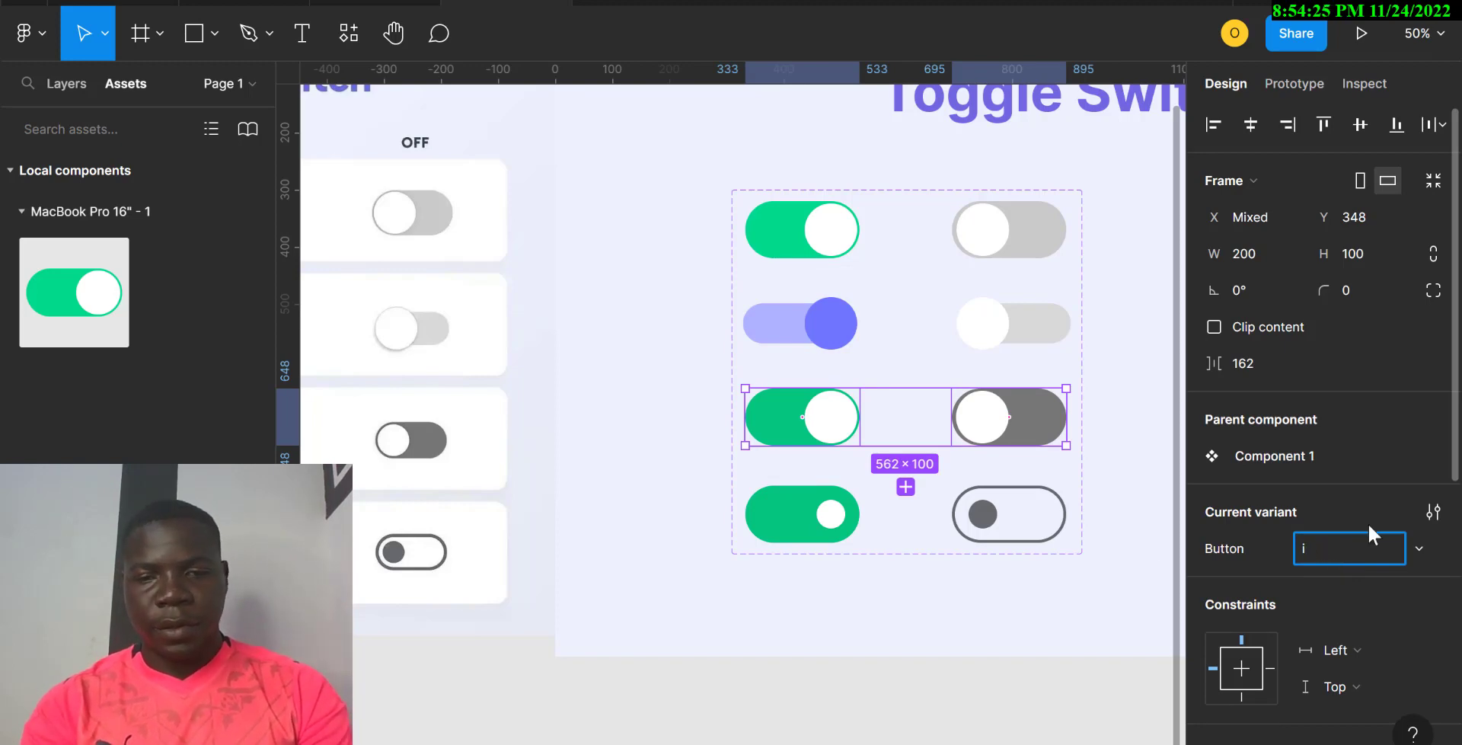
key("BackSpace")
type("IBM")
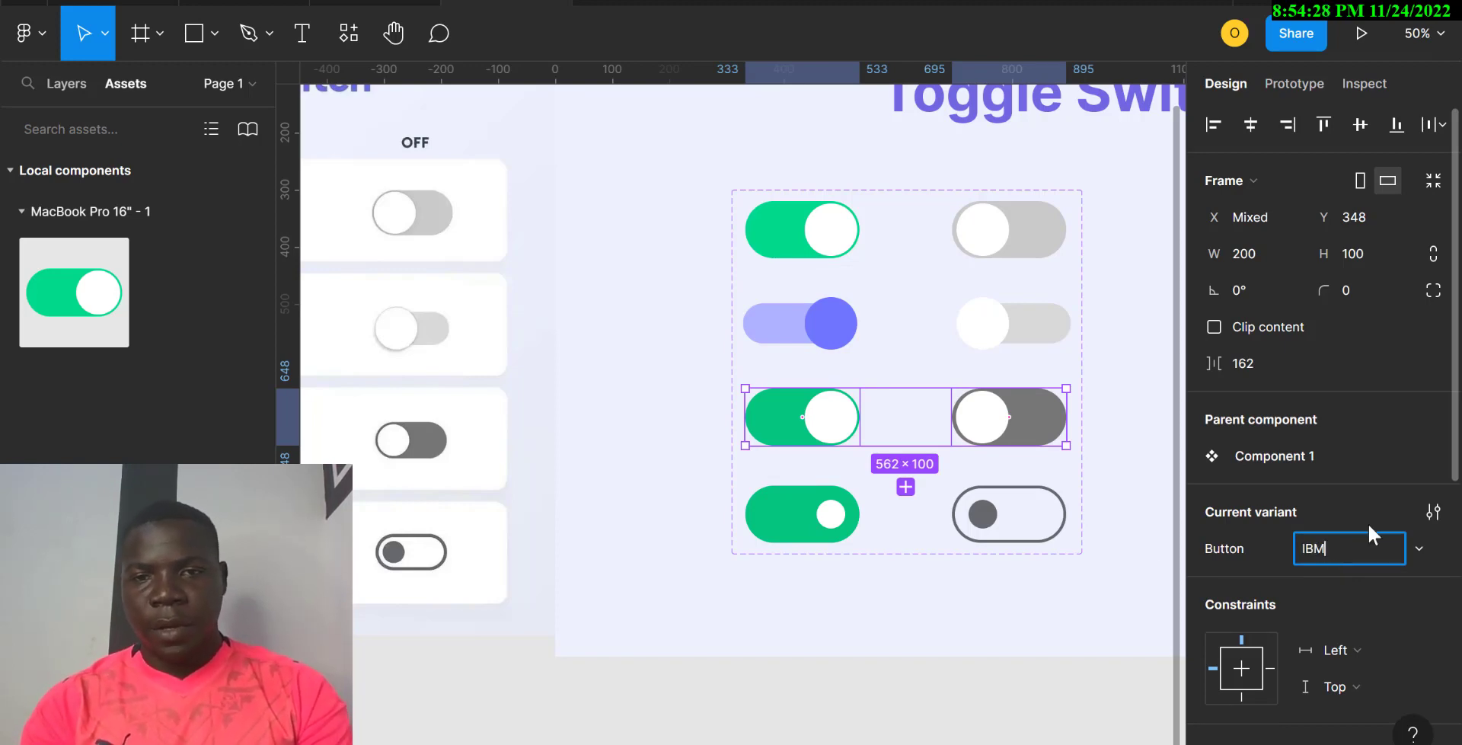
Step: Set the bottom-row pair's Button value to Microsoft and clear the selection
left_click(830, 518)
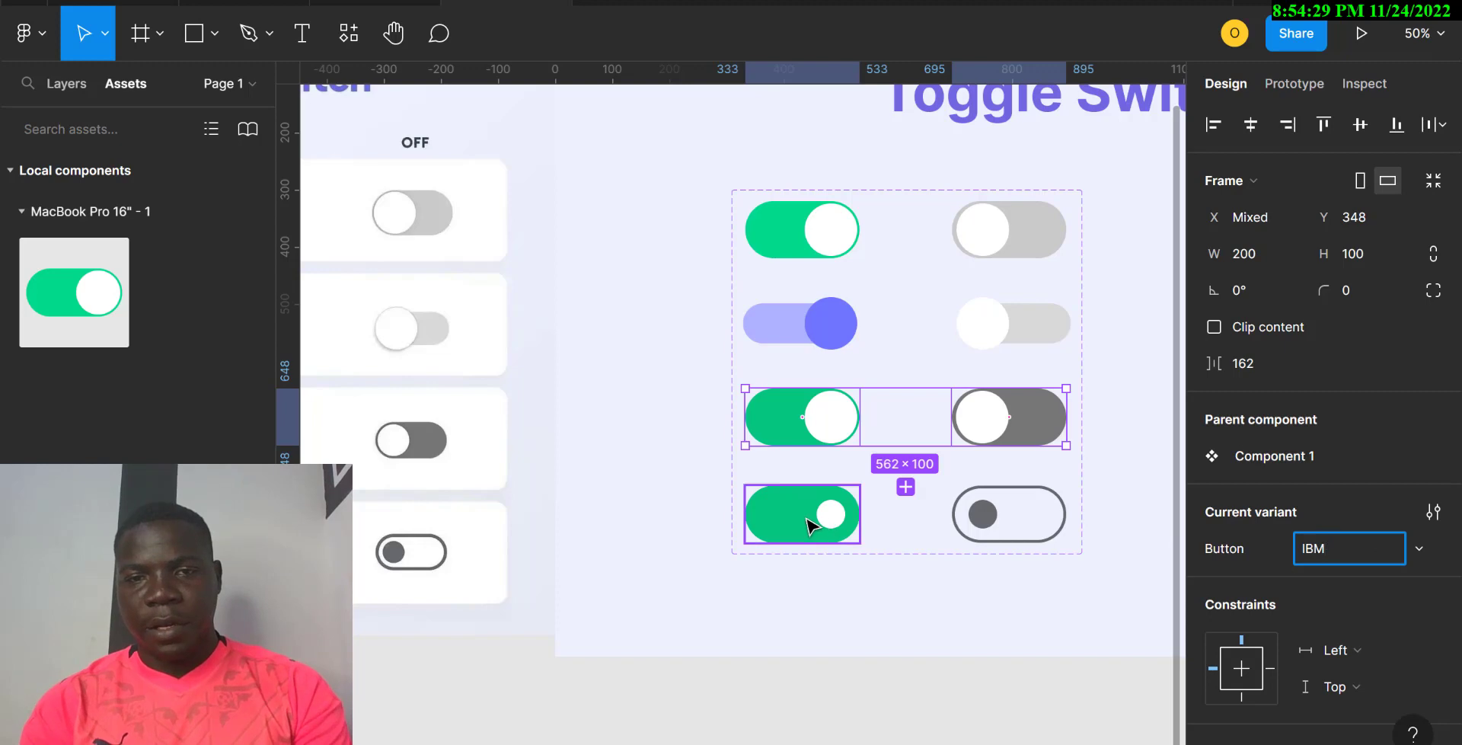
left_click(1038, 522, "shift")
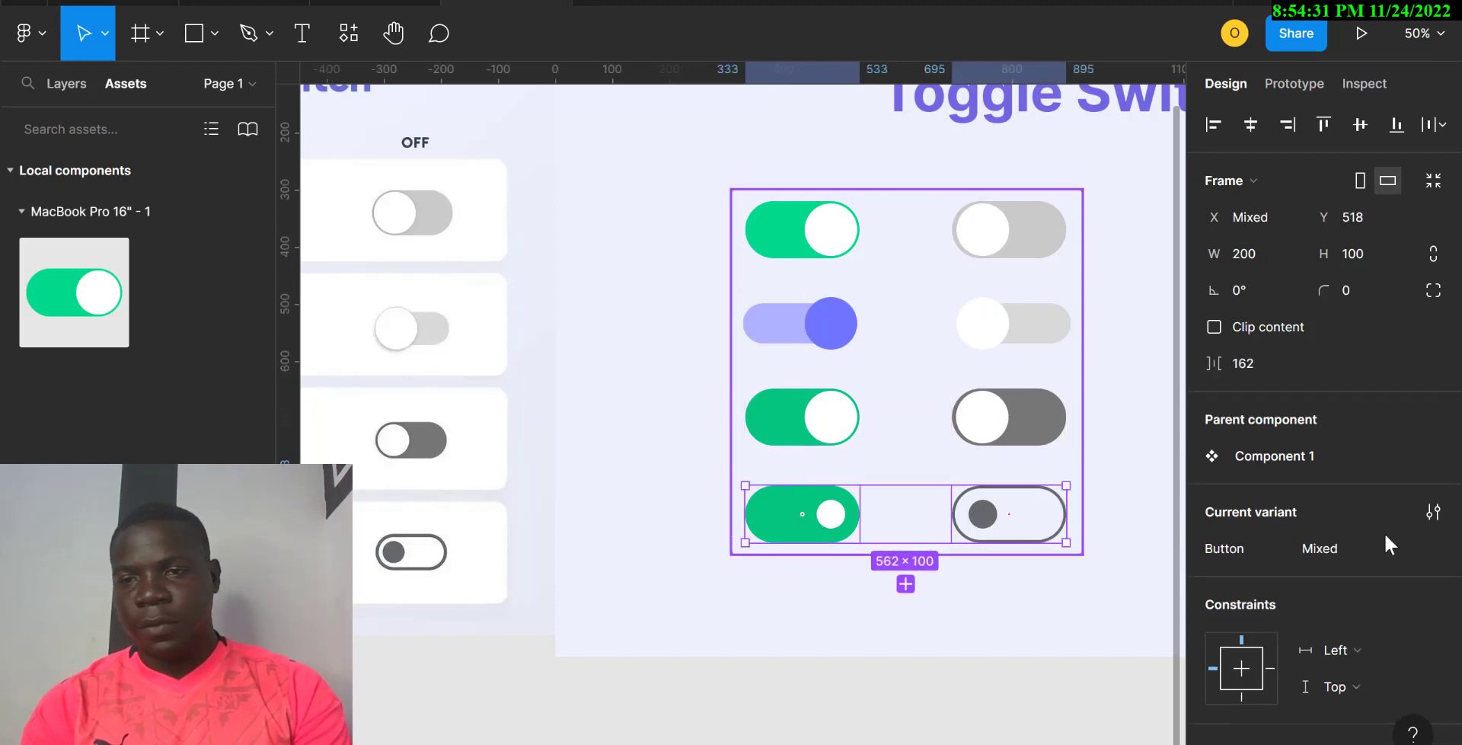
left_click(1341, 547)
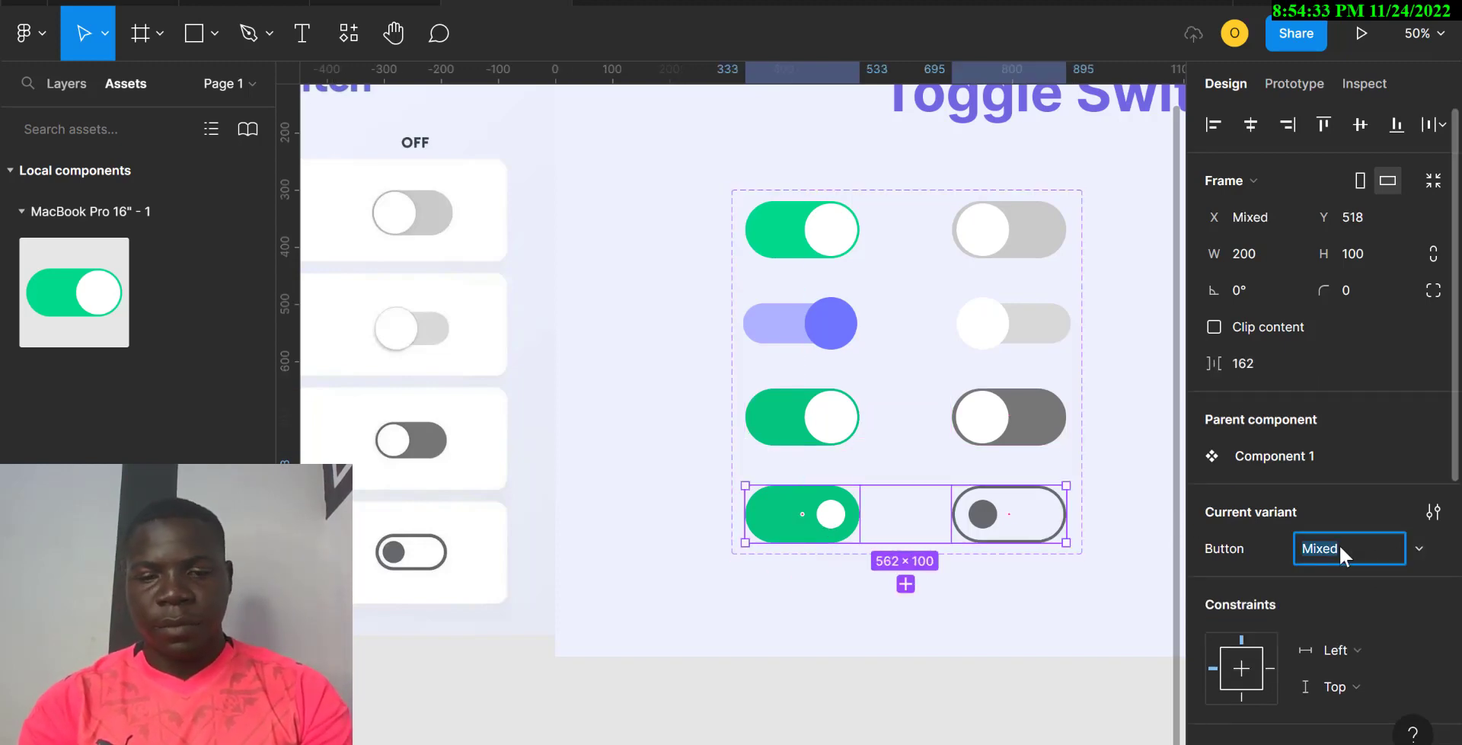
type("mICROSOFT")
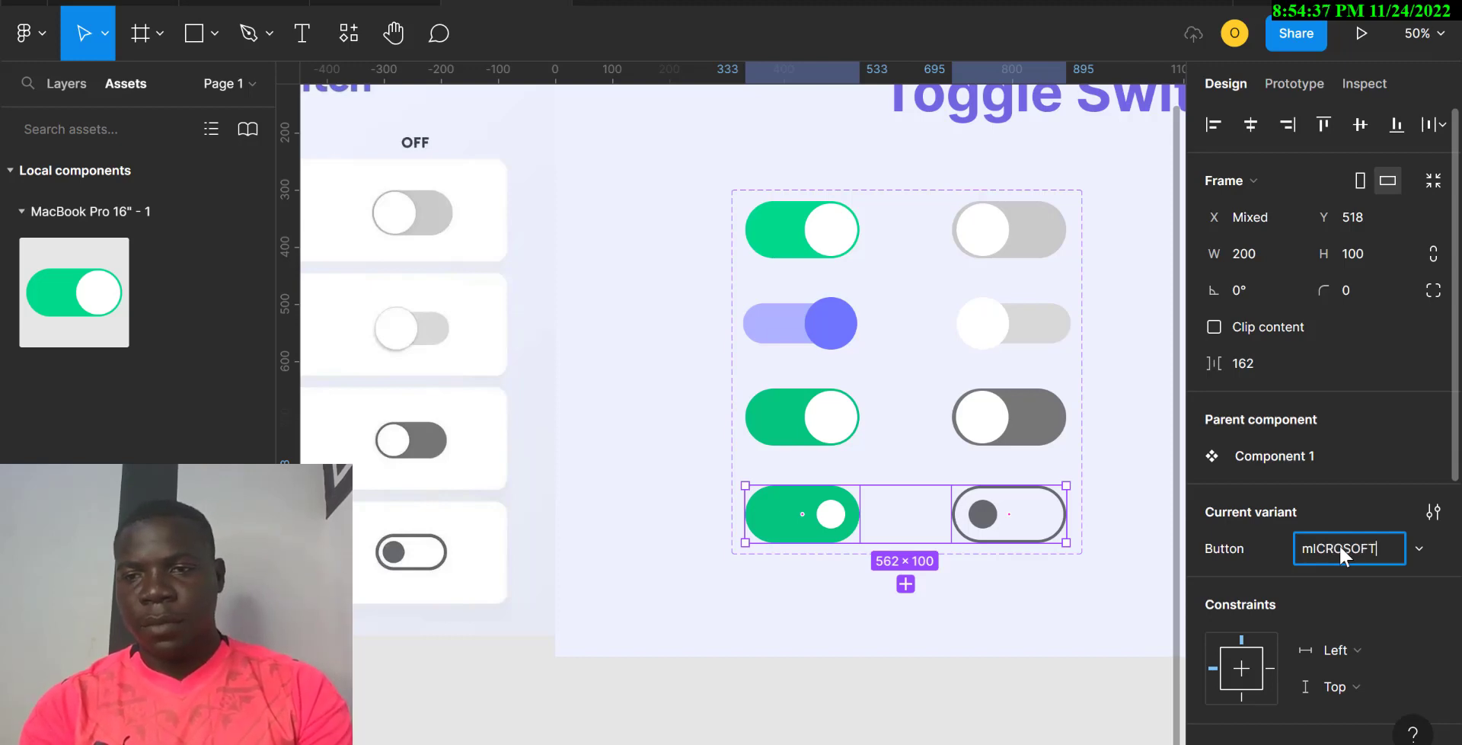
key("BackSpace")
key("BackSpace")
key("BackSpace")
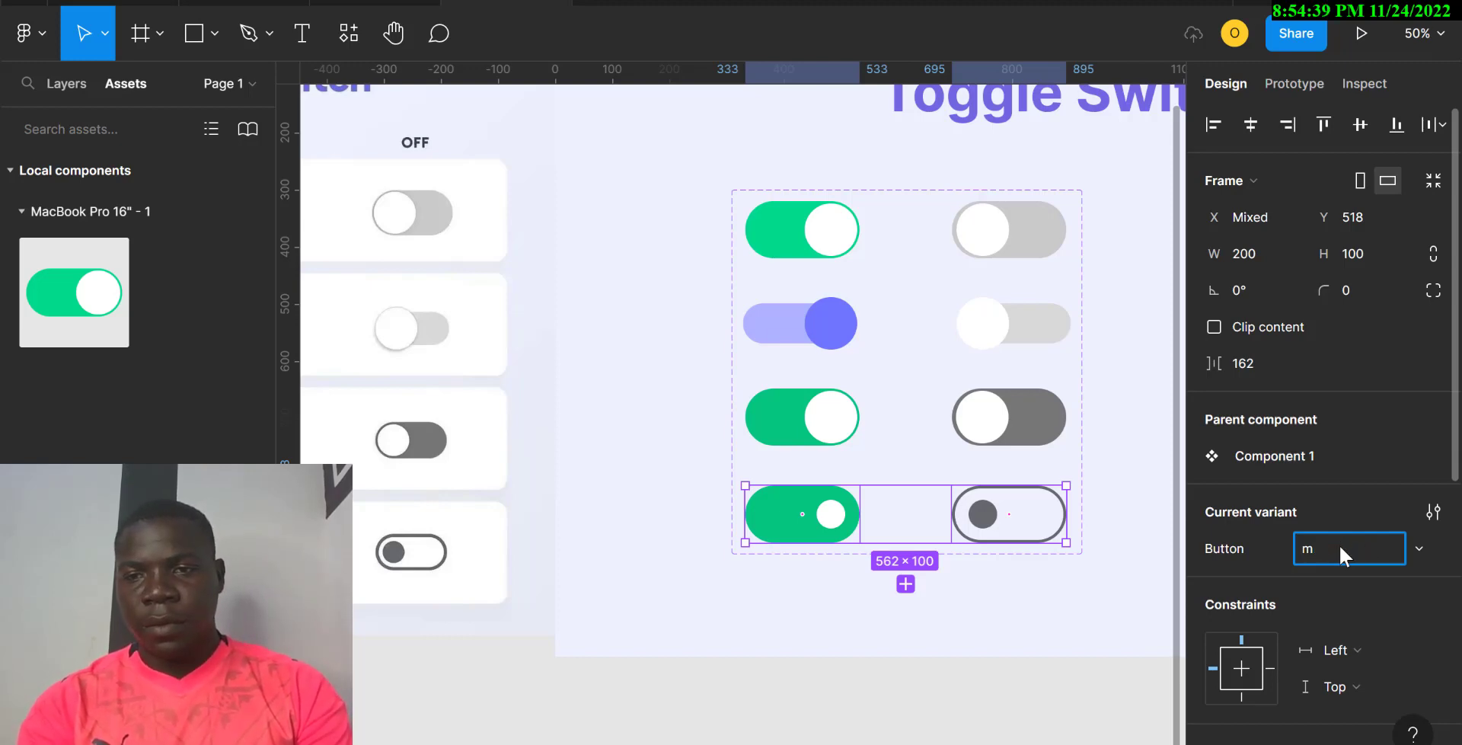
key("BackSpace")
type("M")
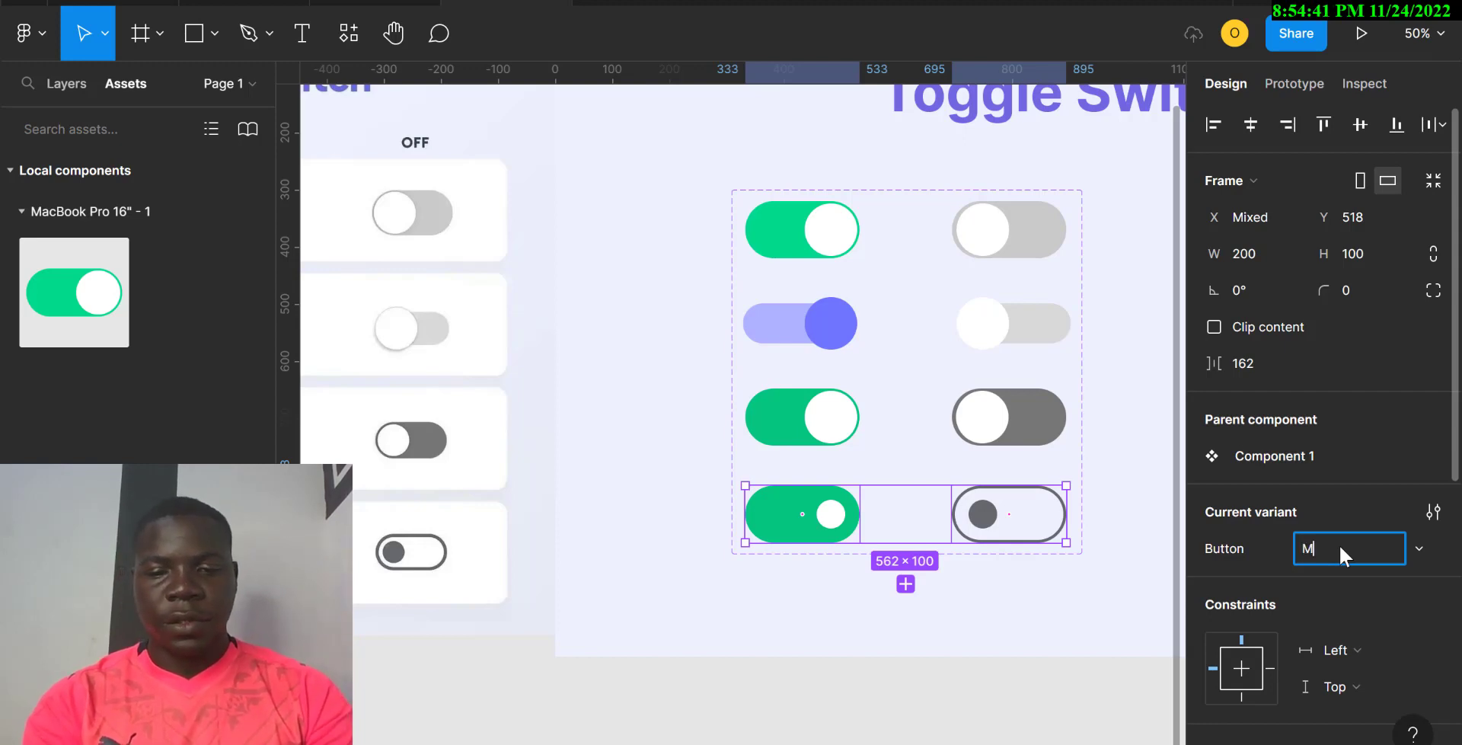
type("icros")
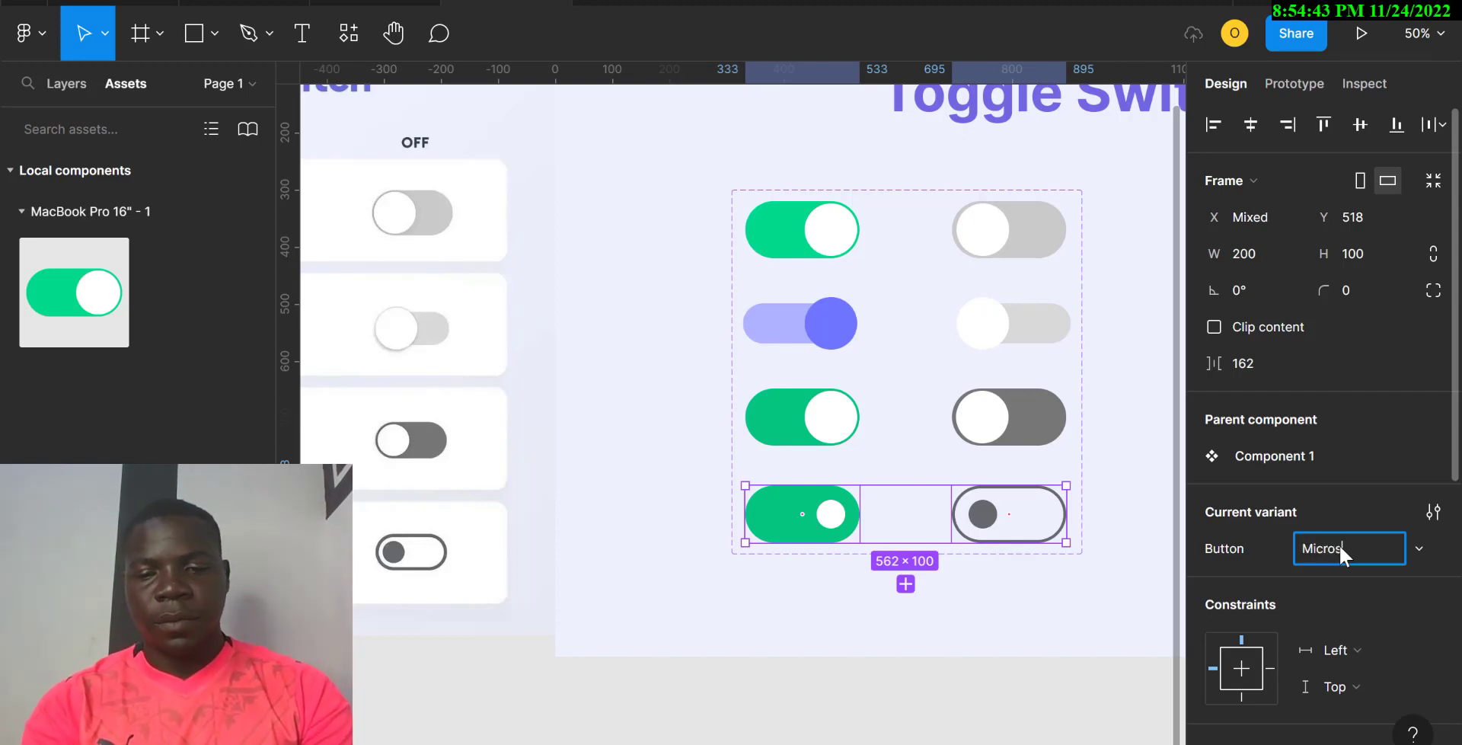
type("oft")
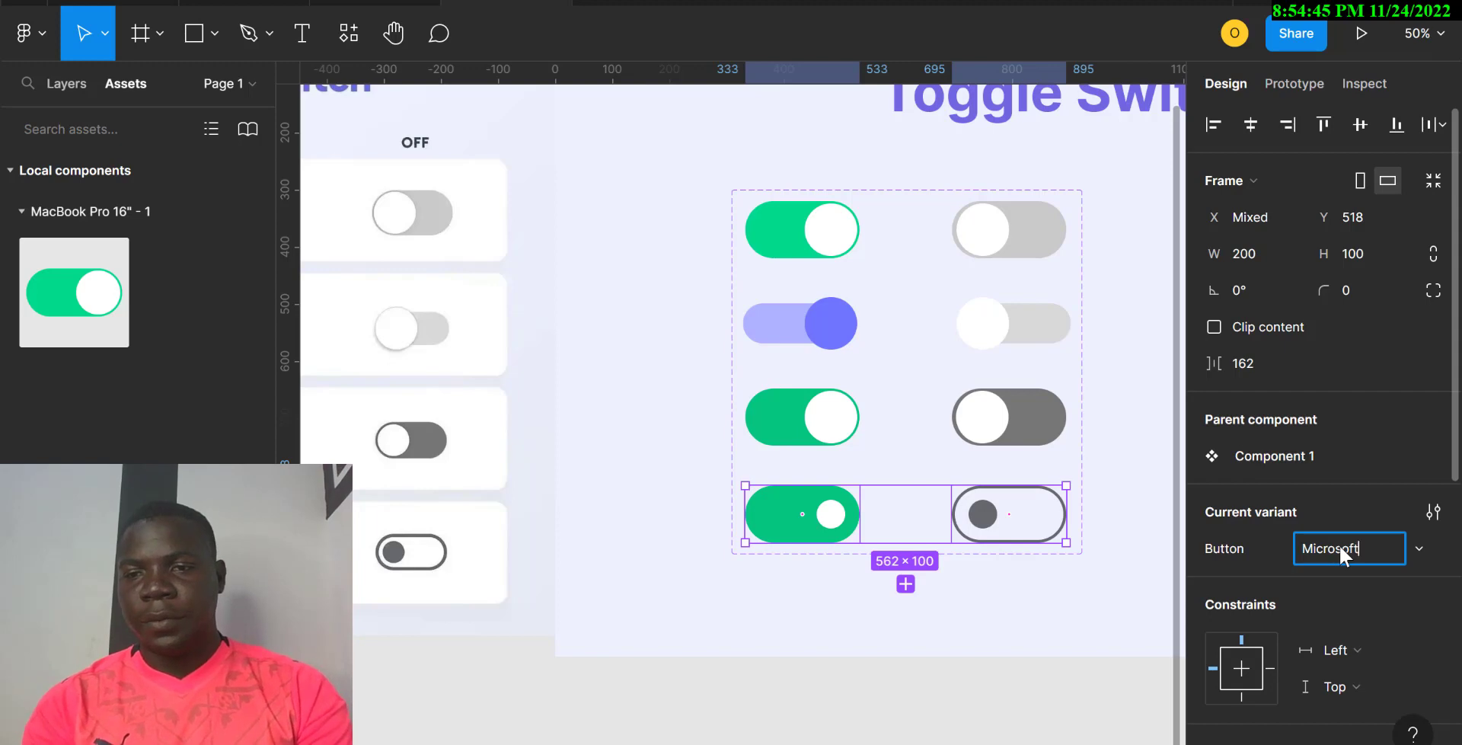
key("Return")
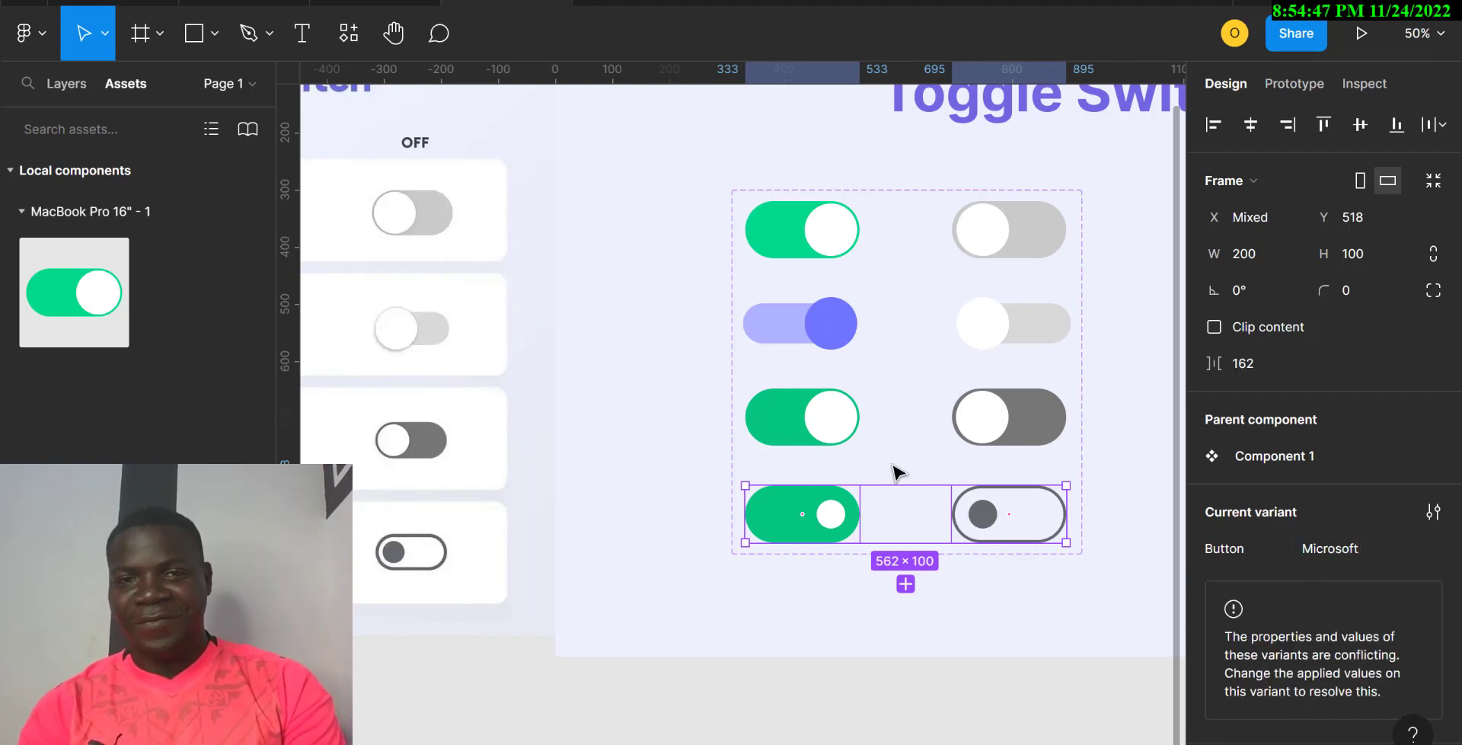
key("Escape")
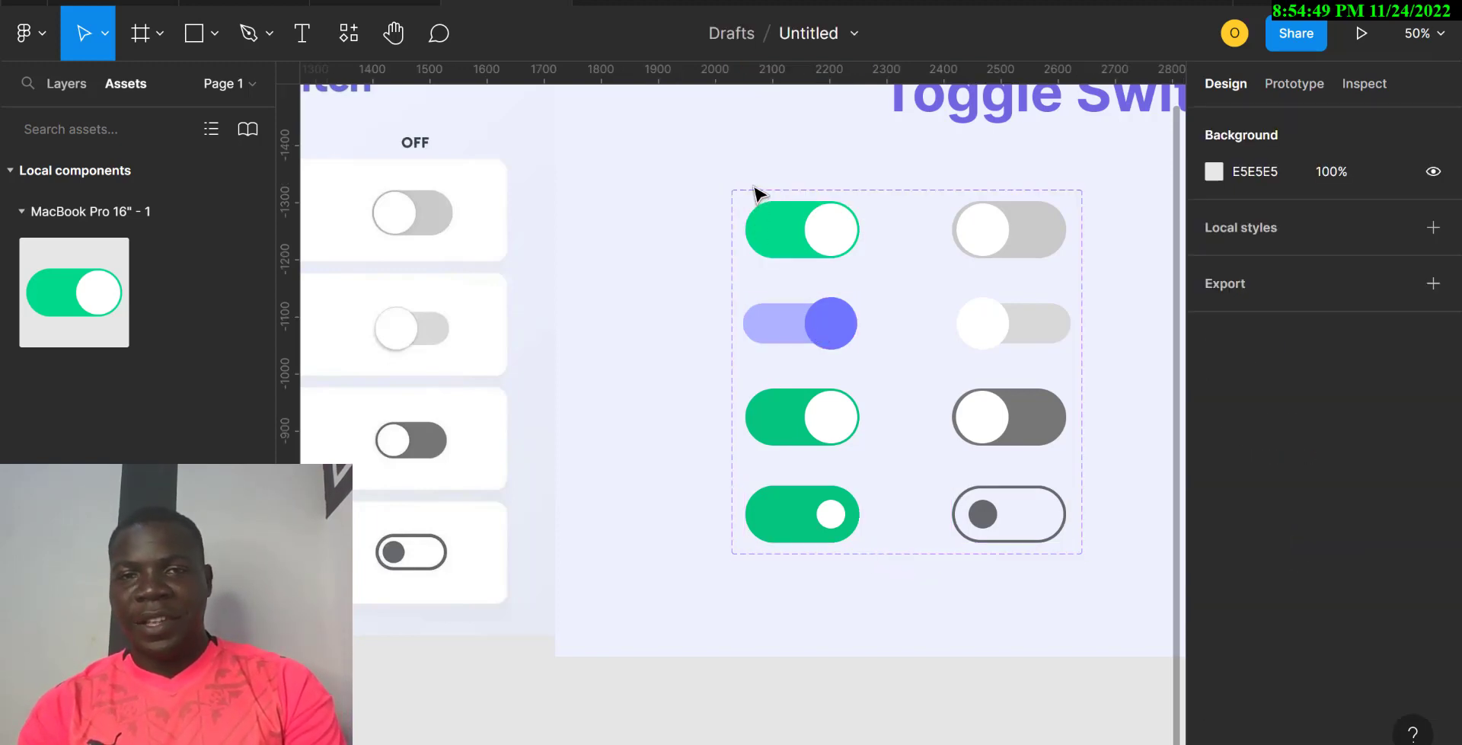
Step: Add a new variant property named 'Switch' to the Component 1 set
left_click(756, 196)
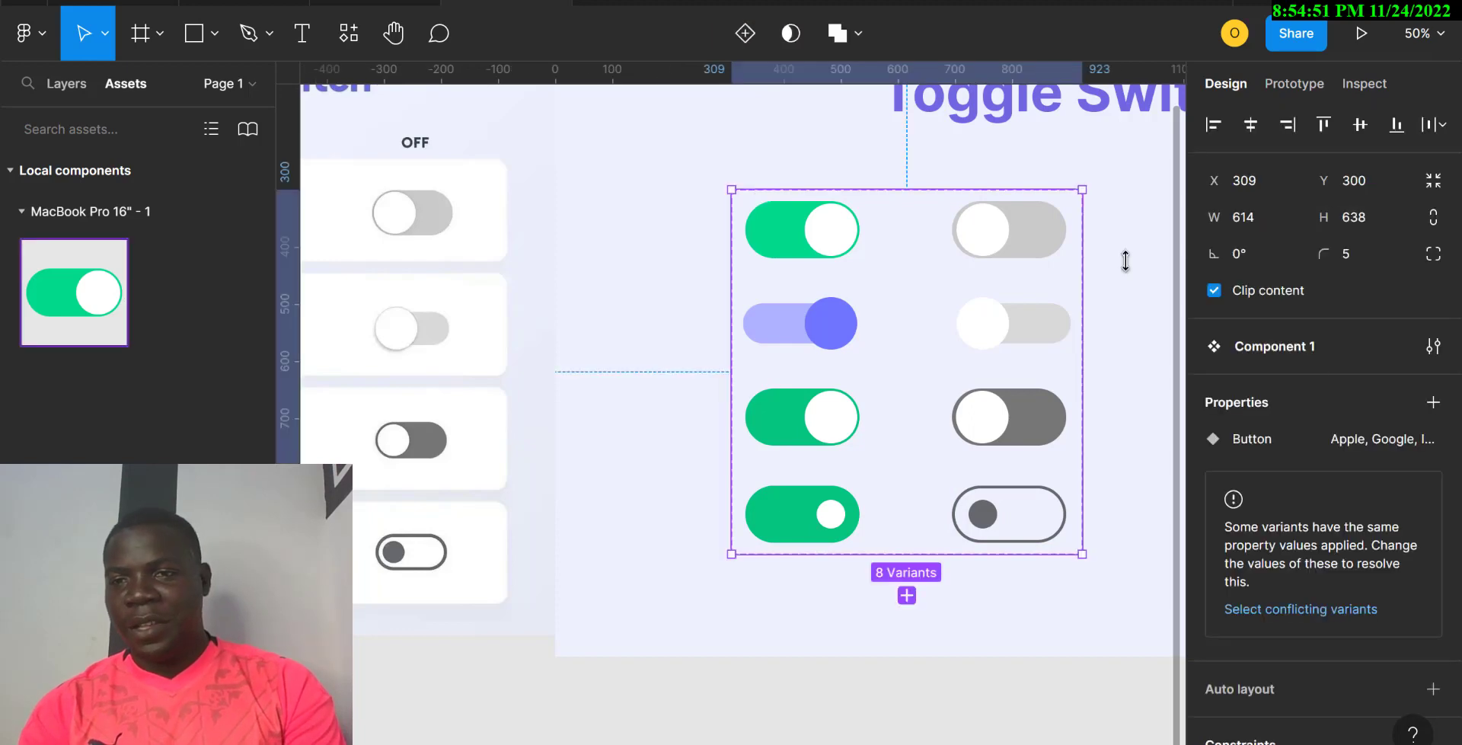
left_click(1433, 404)
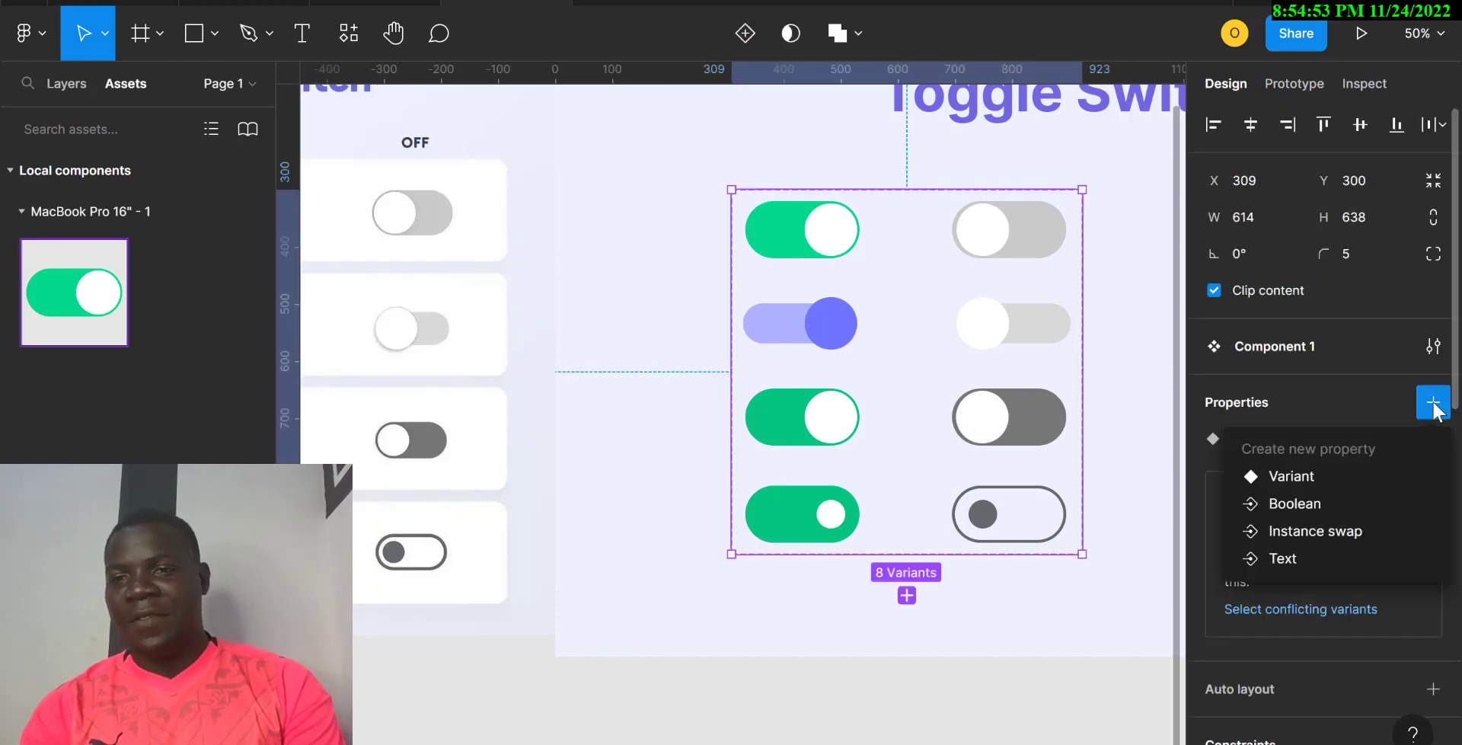
left_click(1309, 477)
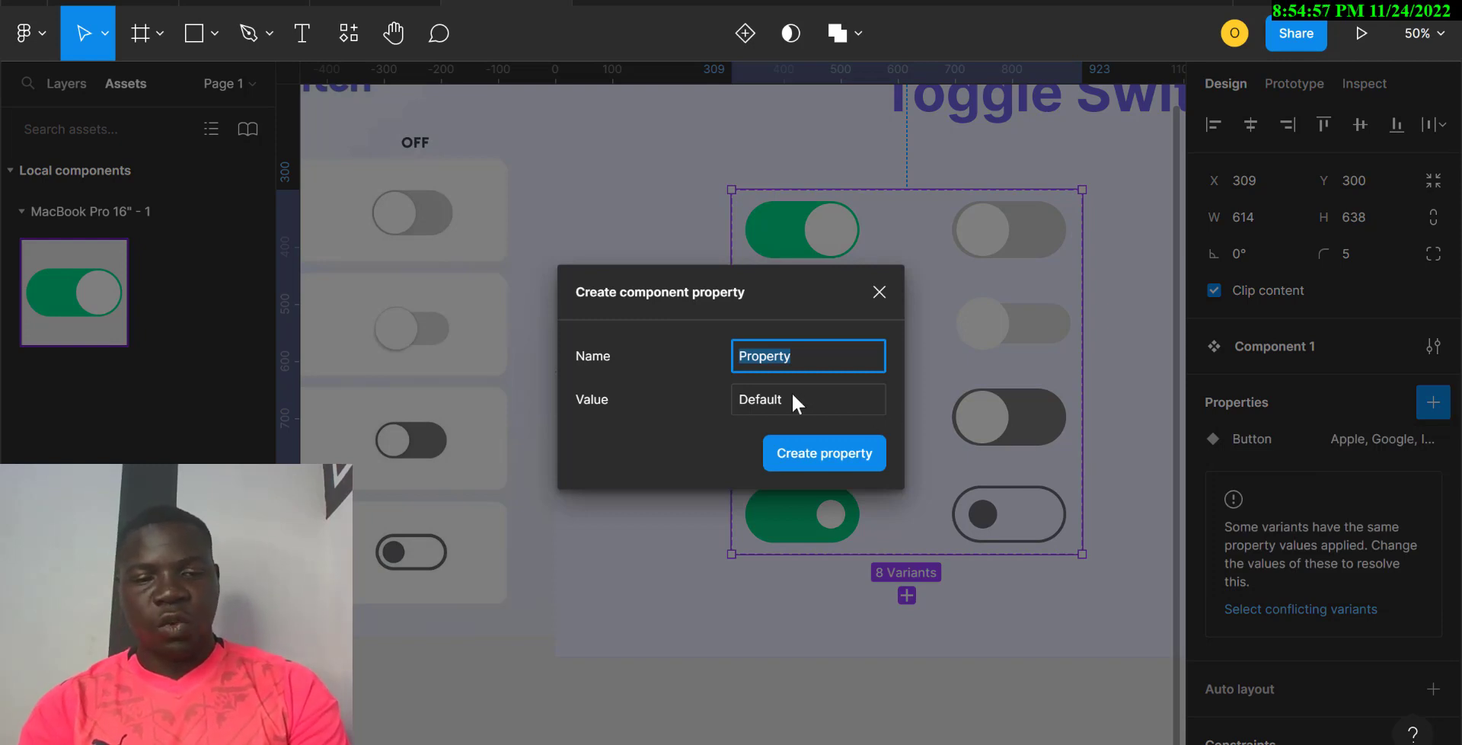
type("Switch")
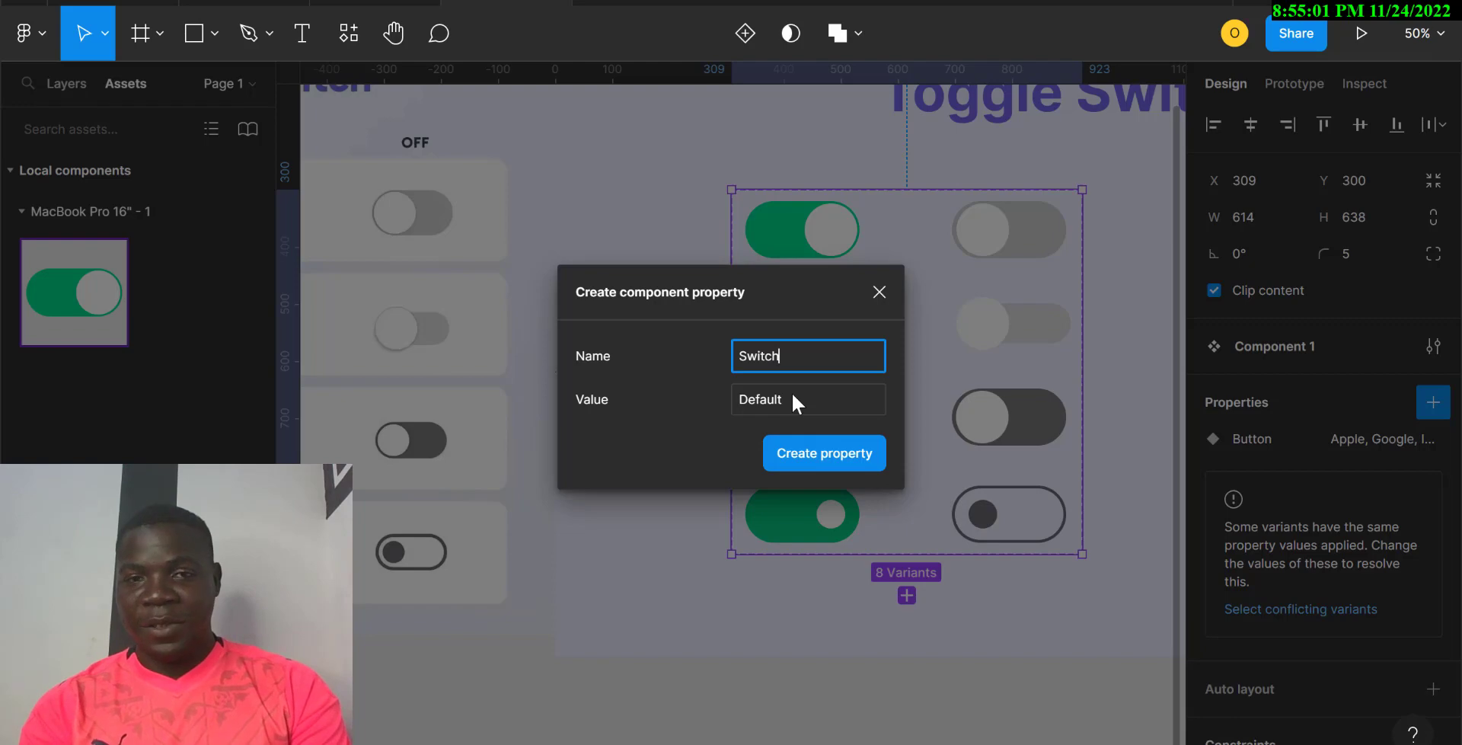
key("Return")
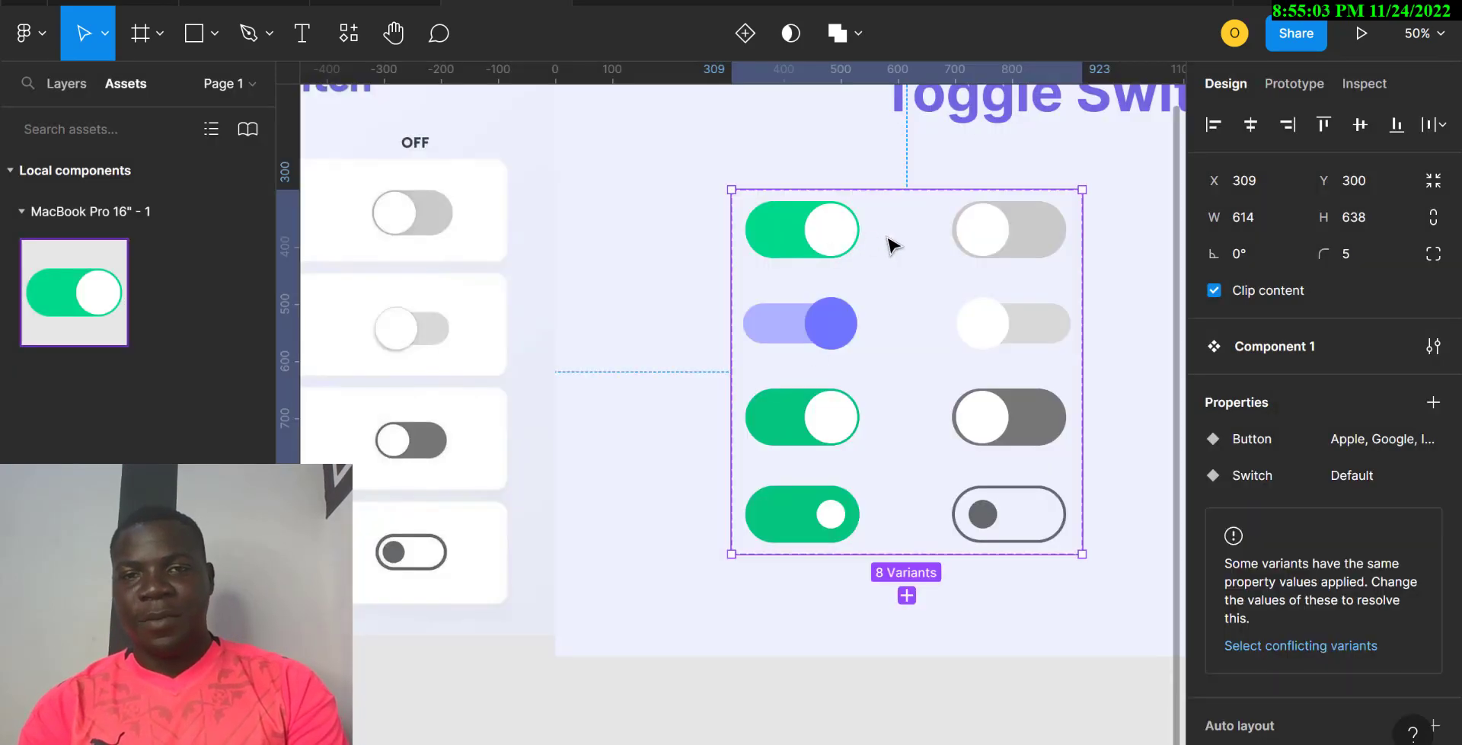
Step: Set Switch to 'on' for the four left-column toggle variants
left_click(811, 244)
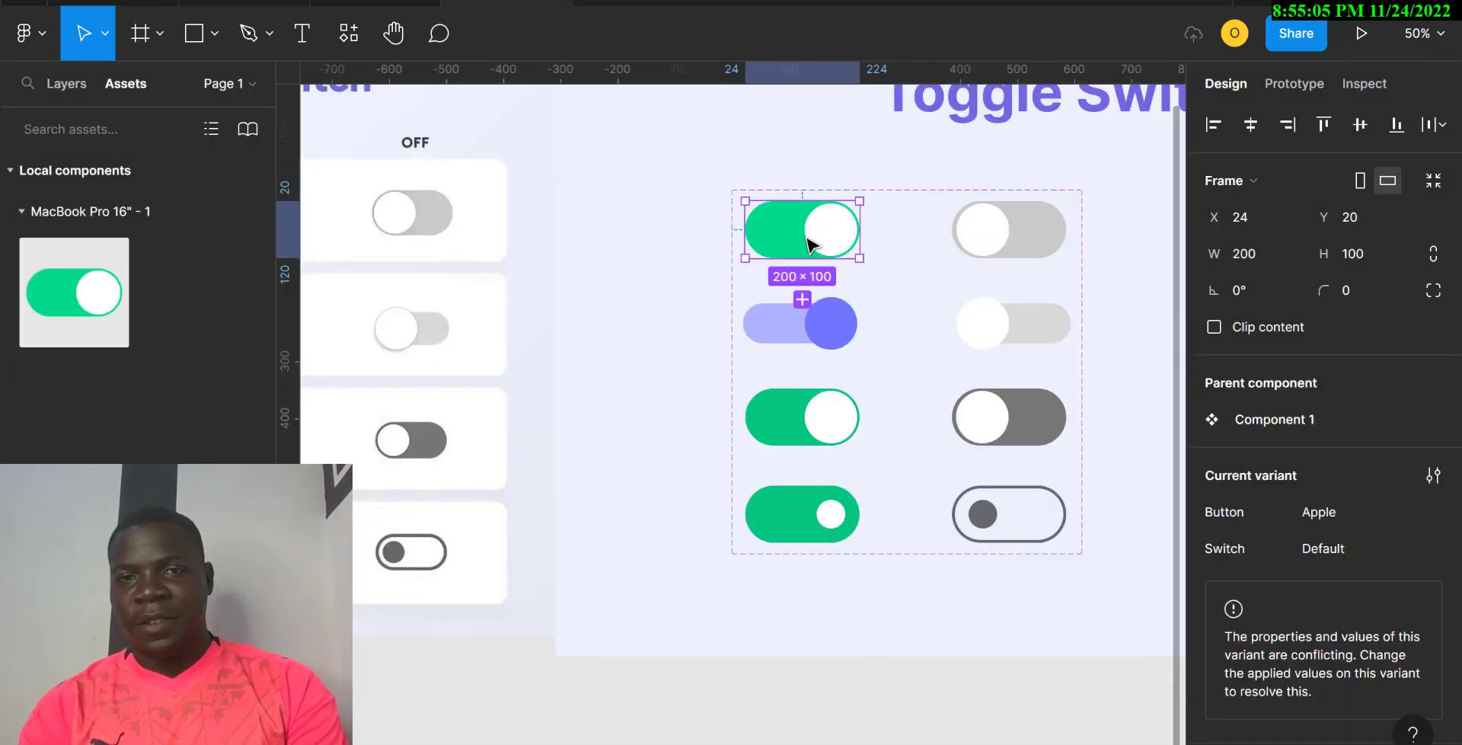
left_click(834, 326, "shift")
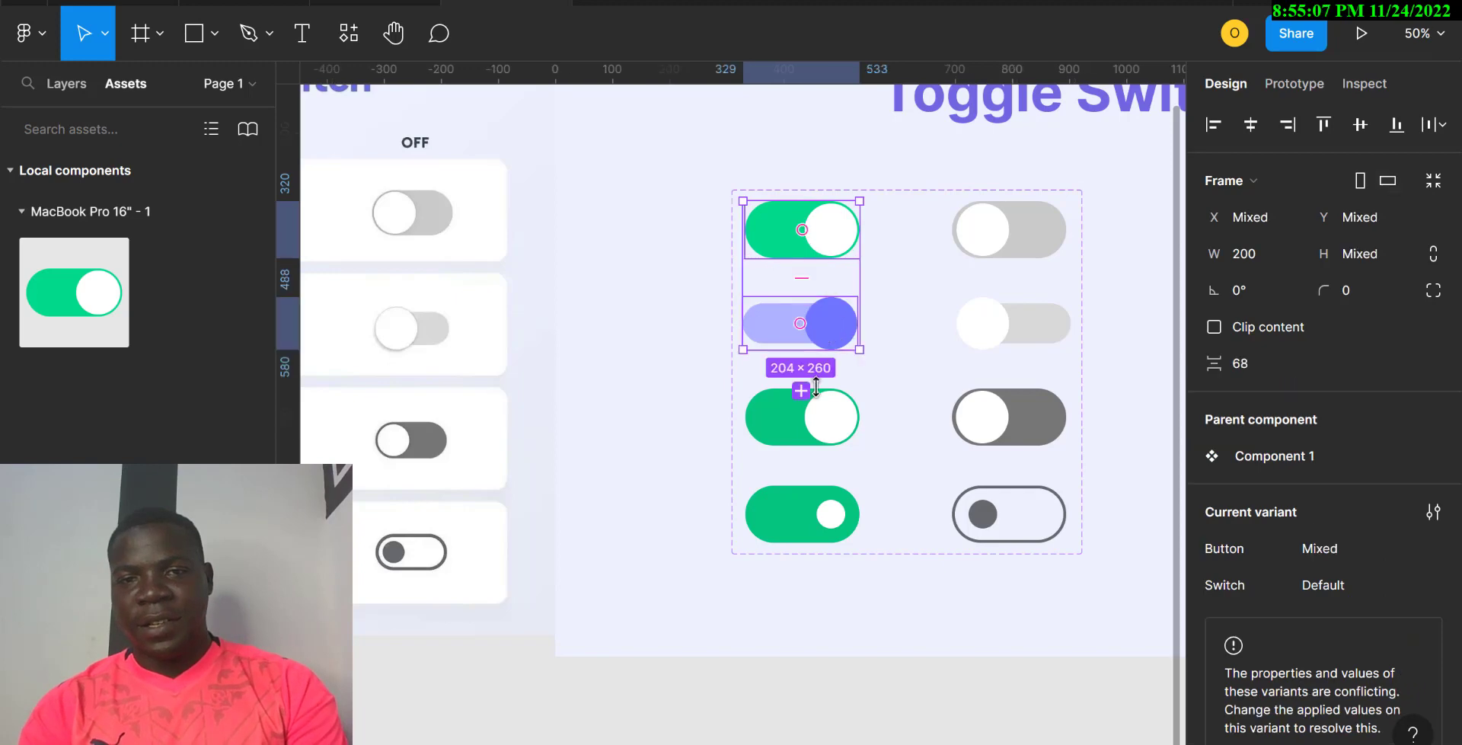
left_click(815, 422, "shift")
left_click(827, 512, "shift")
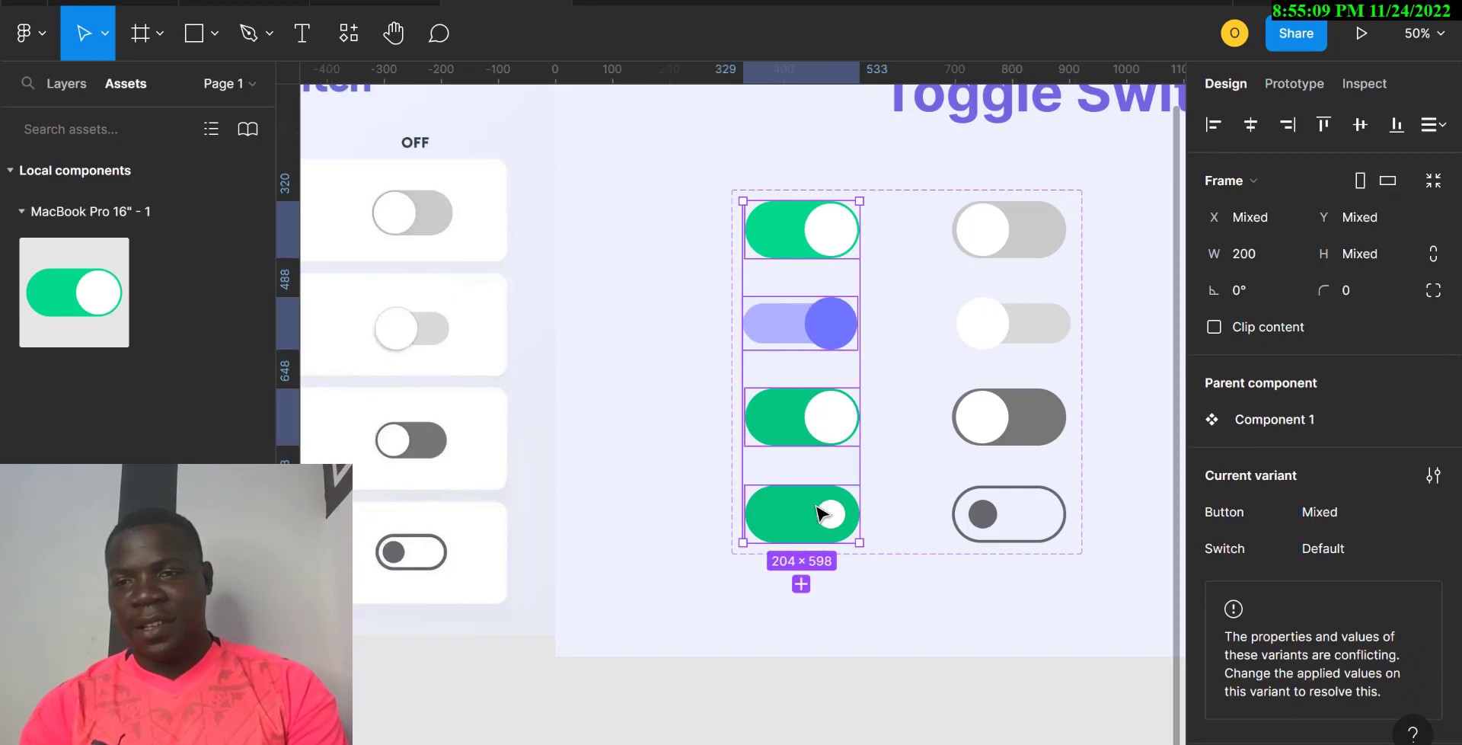
left_click(1335, 510)
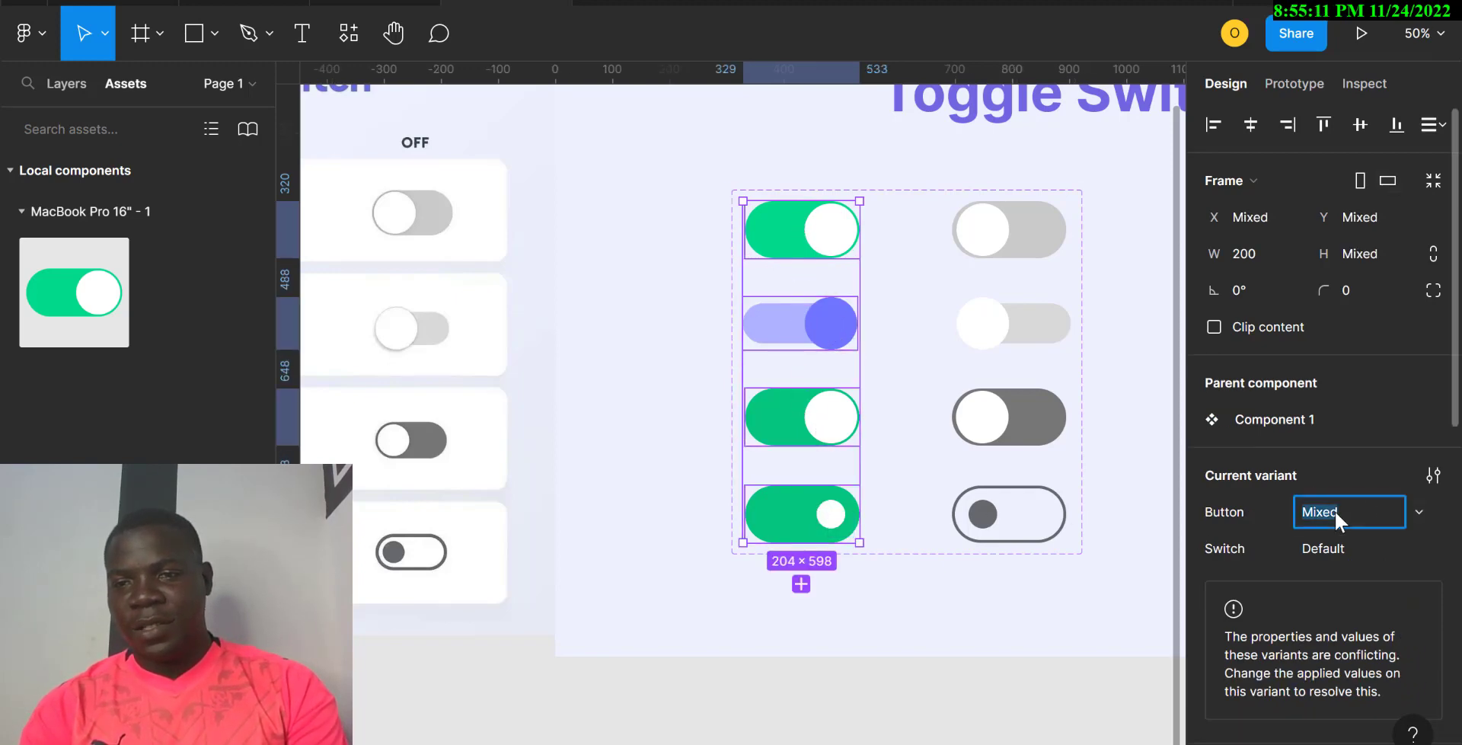
left_click(1336, 547)
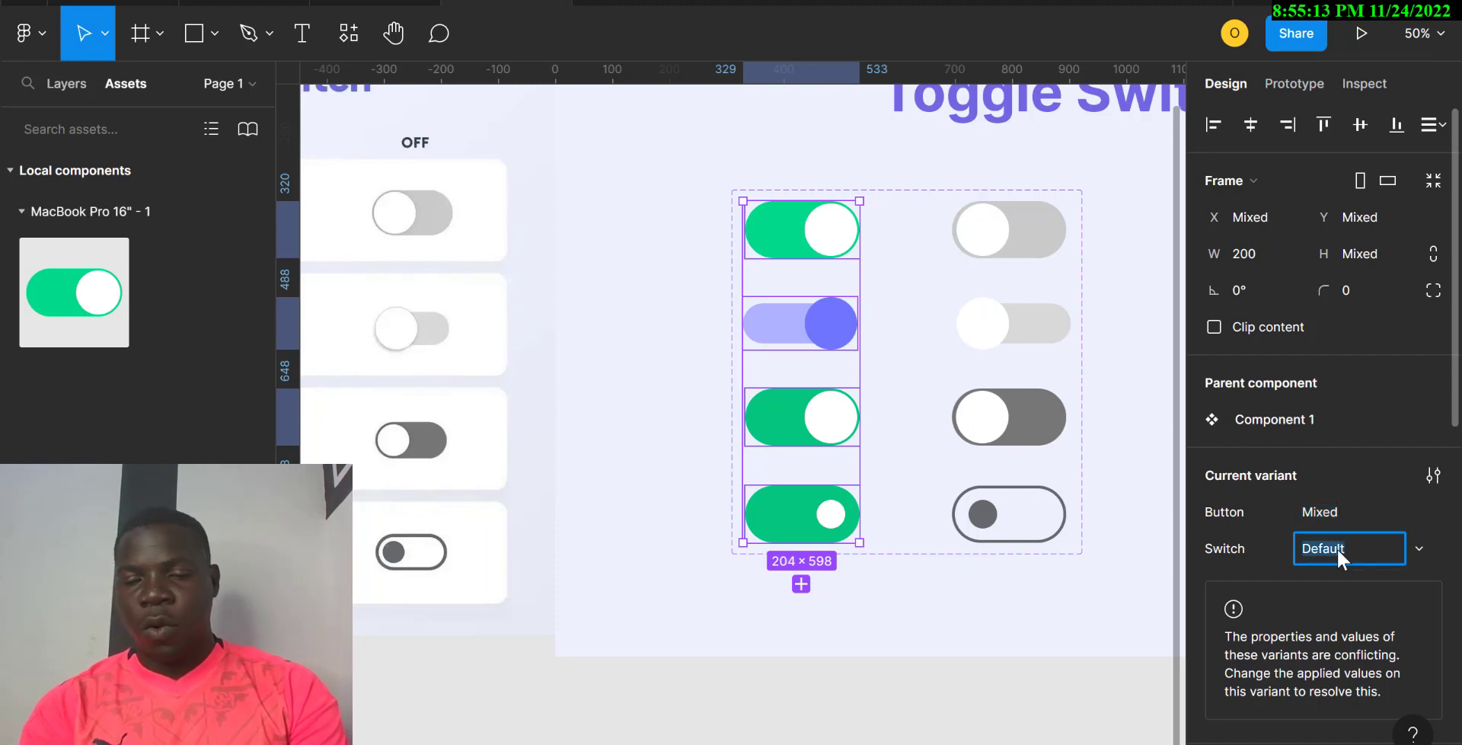
type("on")
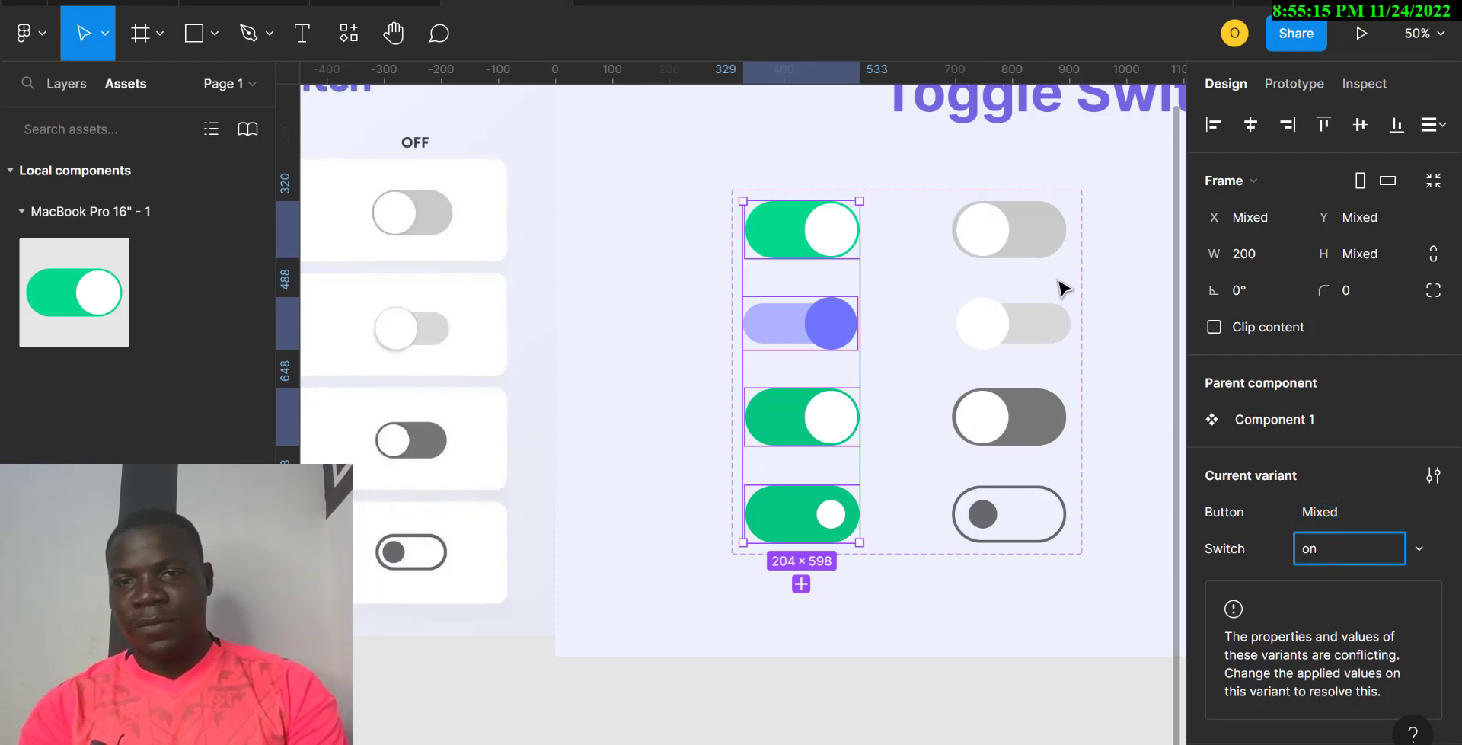
Step: Set Switch to 'off' for the four right-column toggle variants
left_click(1021, 236)
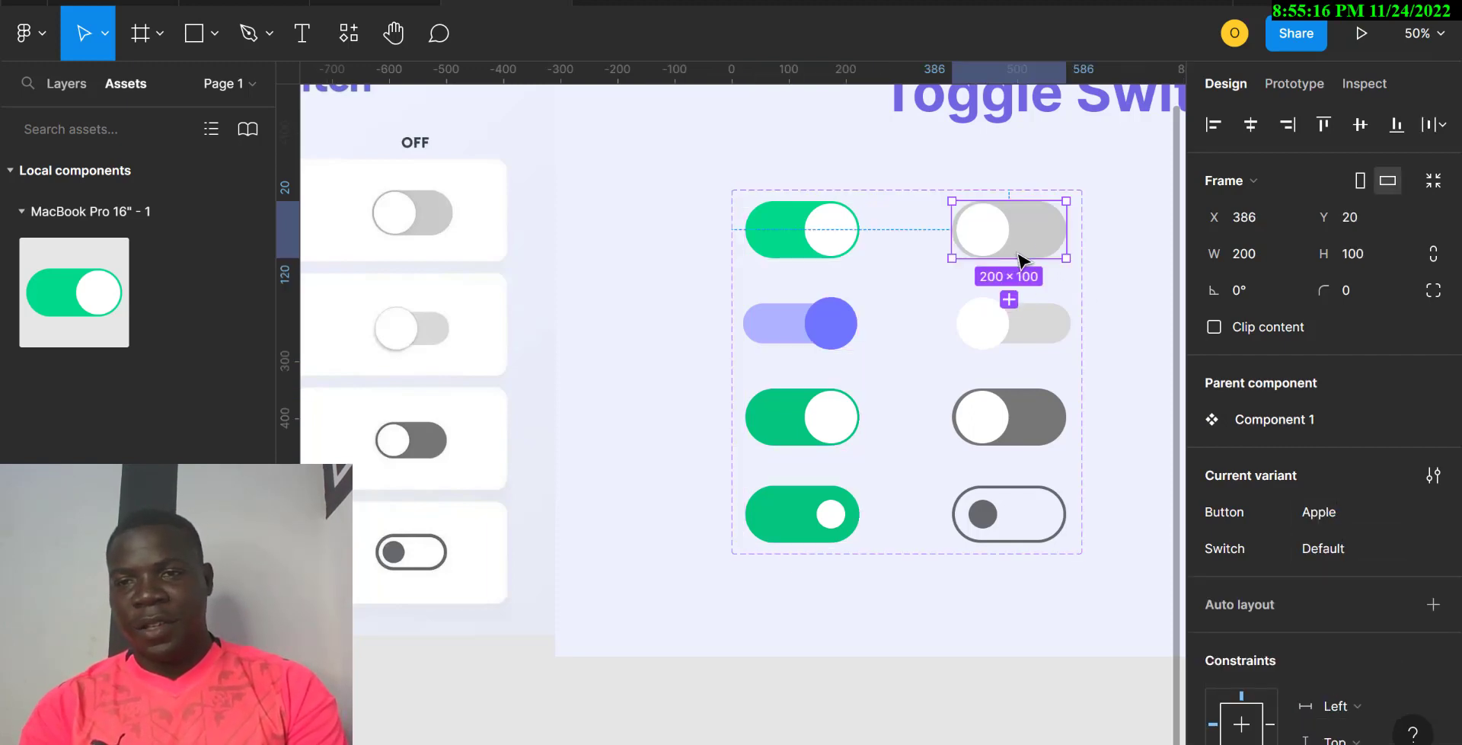
left_click(1021, 329, "shift")
left_click(1017, 418, "shift")
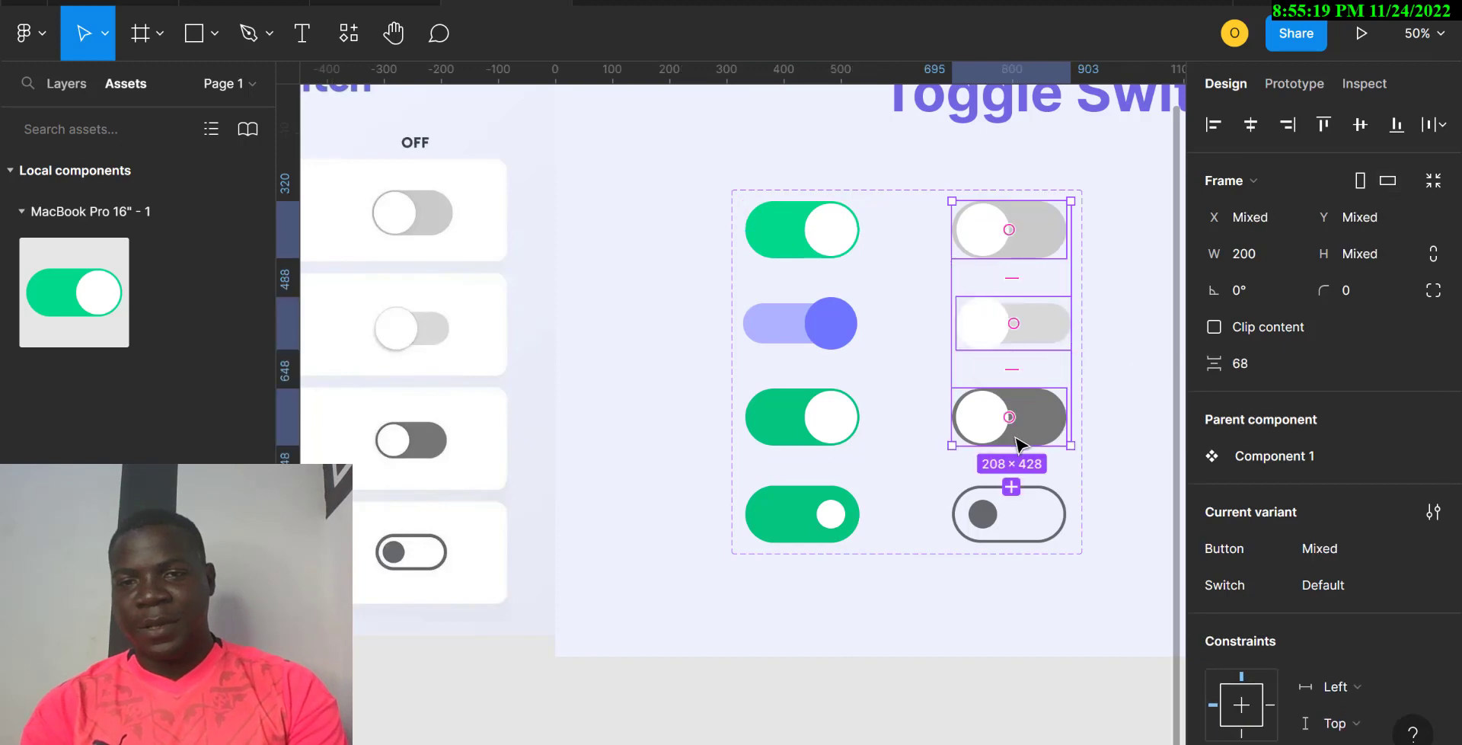
left_click(1020, 531, "shift")
left_click(1341, 545)
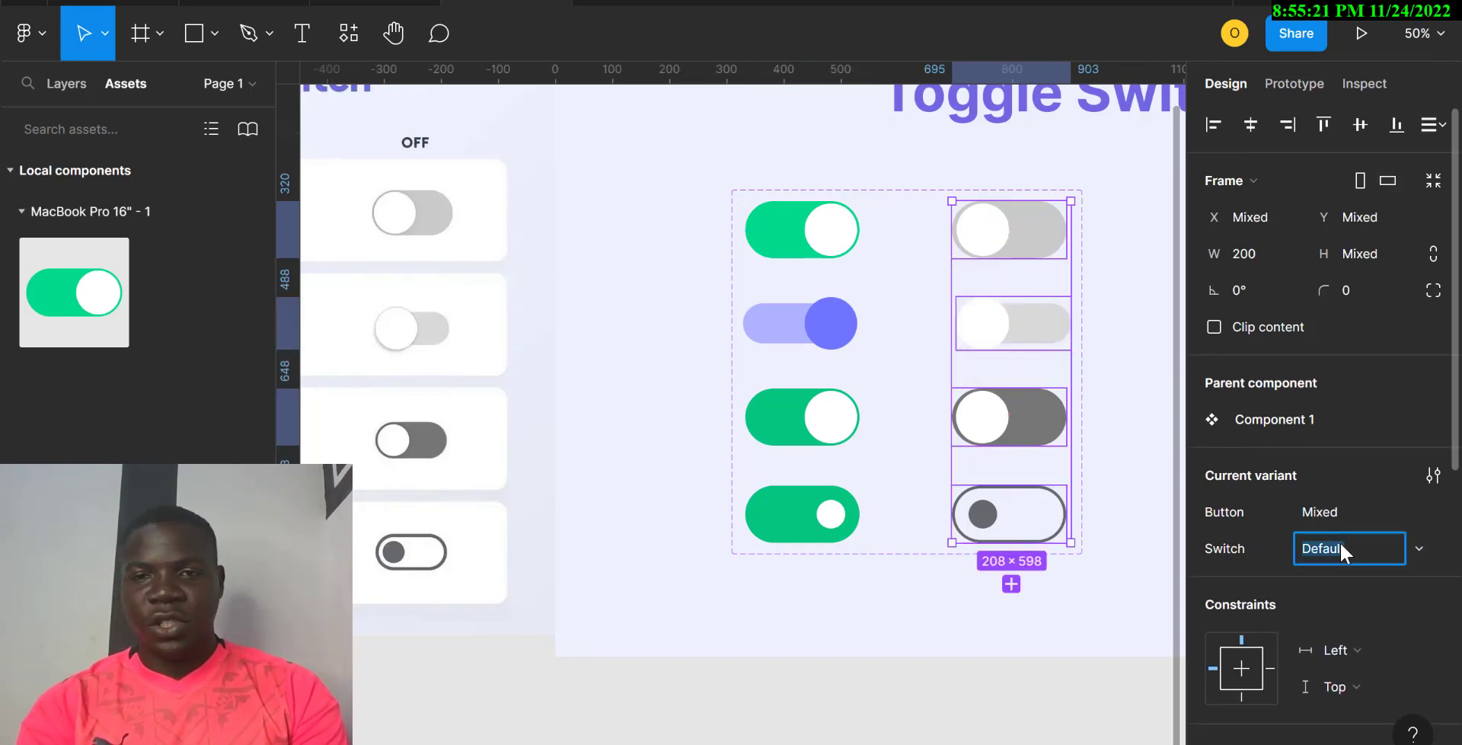
type("off")
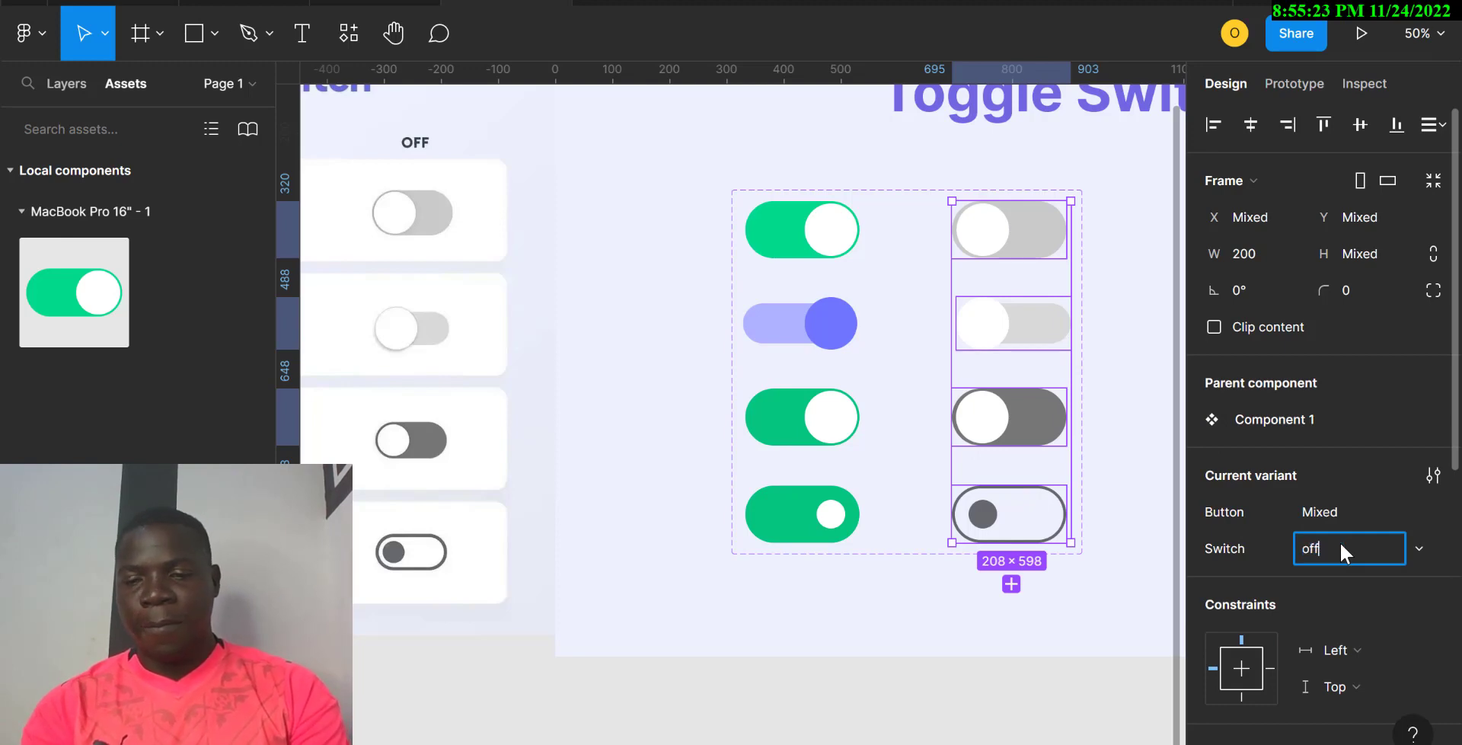
key("Return")
scroll(764, 585, "right", 5)
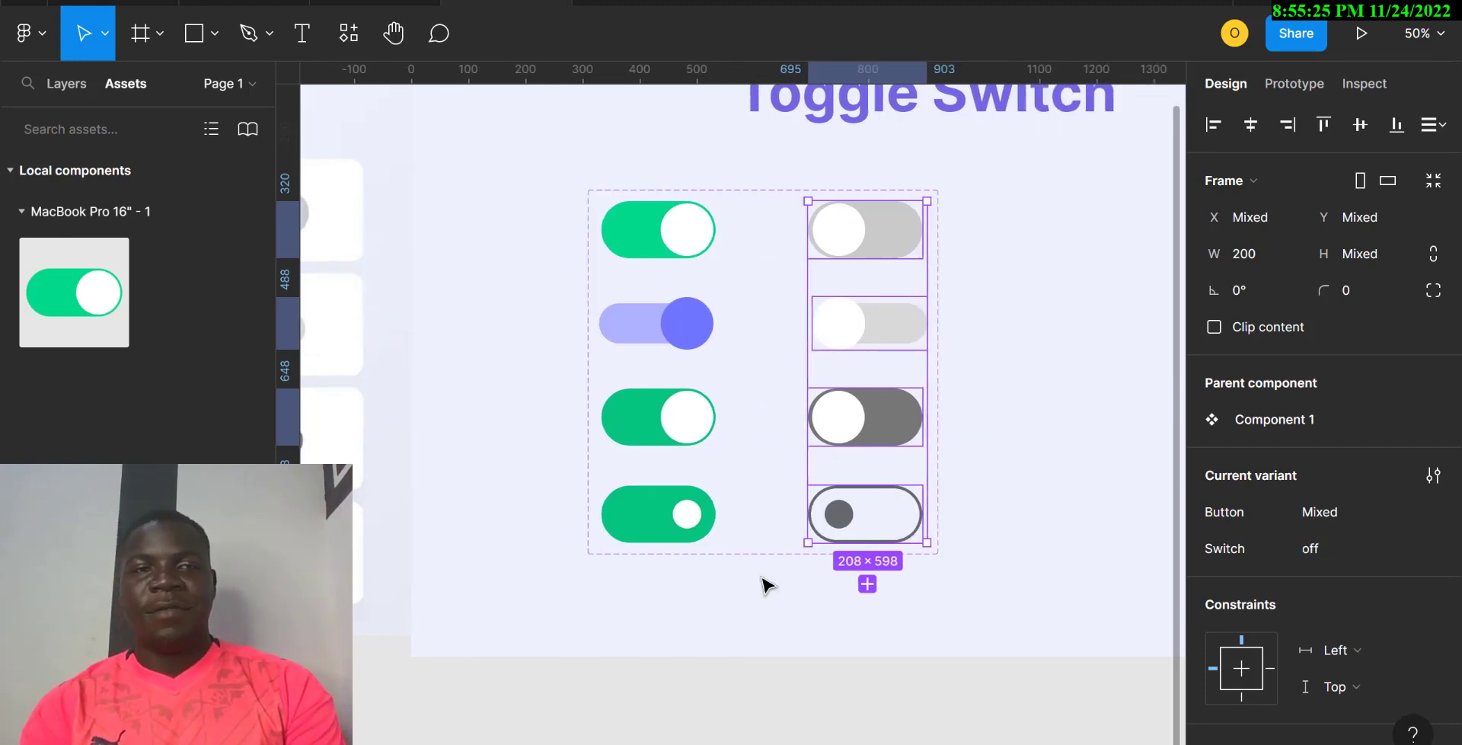
Step: Place a Component 1 instance beside the set, switch it to Google, and toggle Switch
left_click_drag(86, 308, 1000, 369)
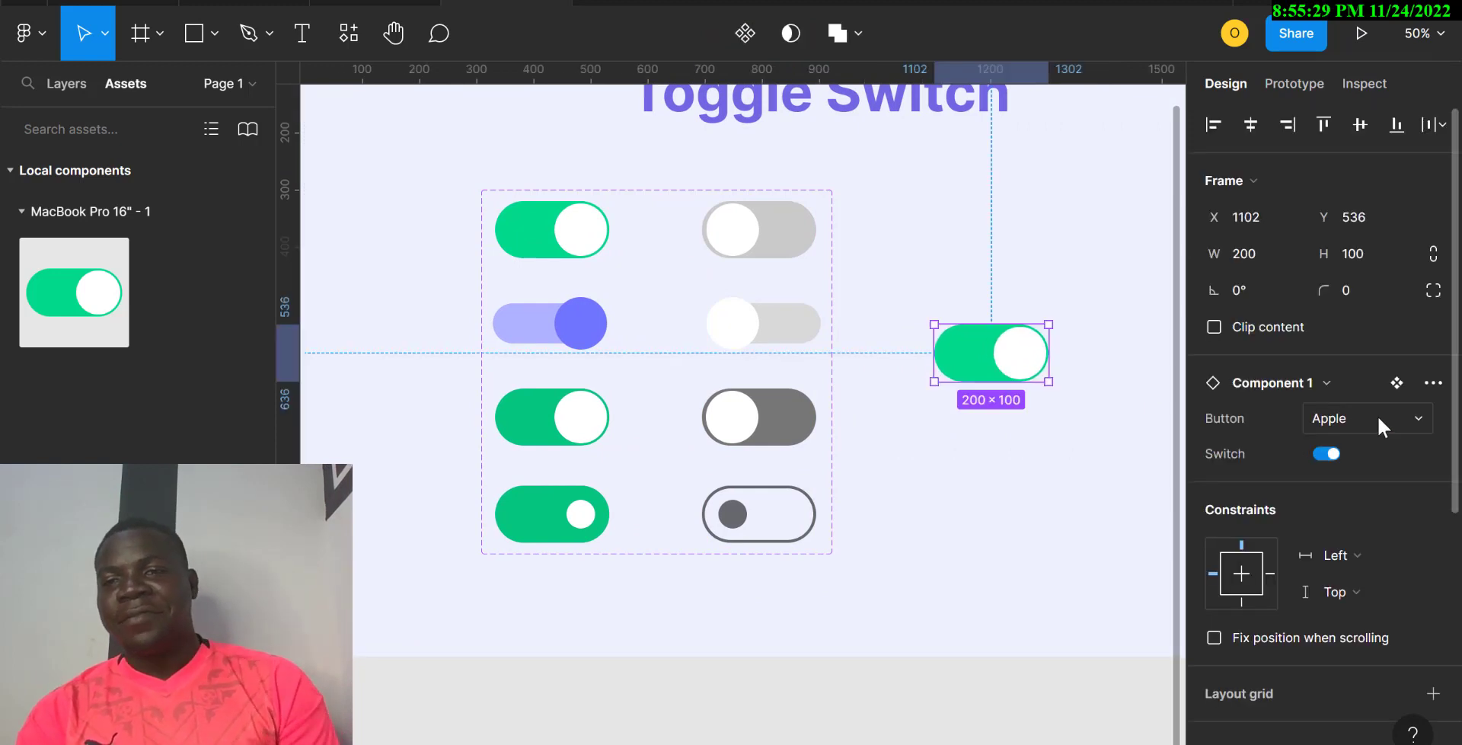
left_click(1405, 419)
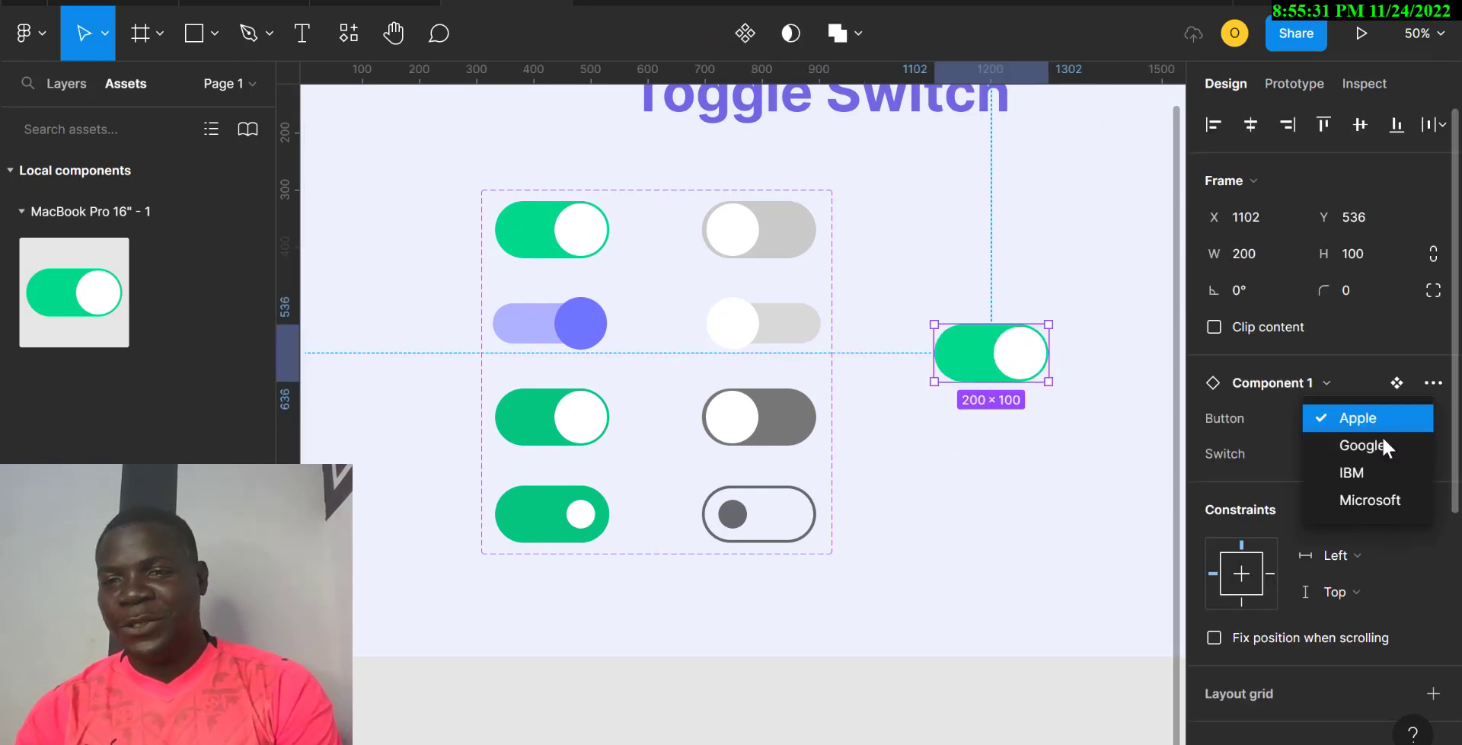
left_click(1378, 439)
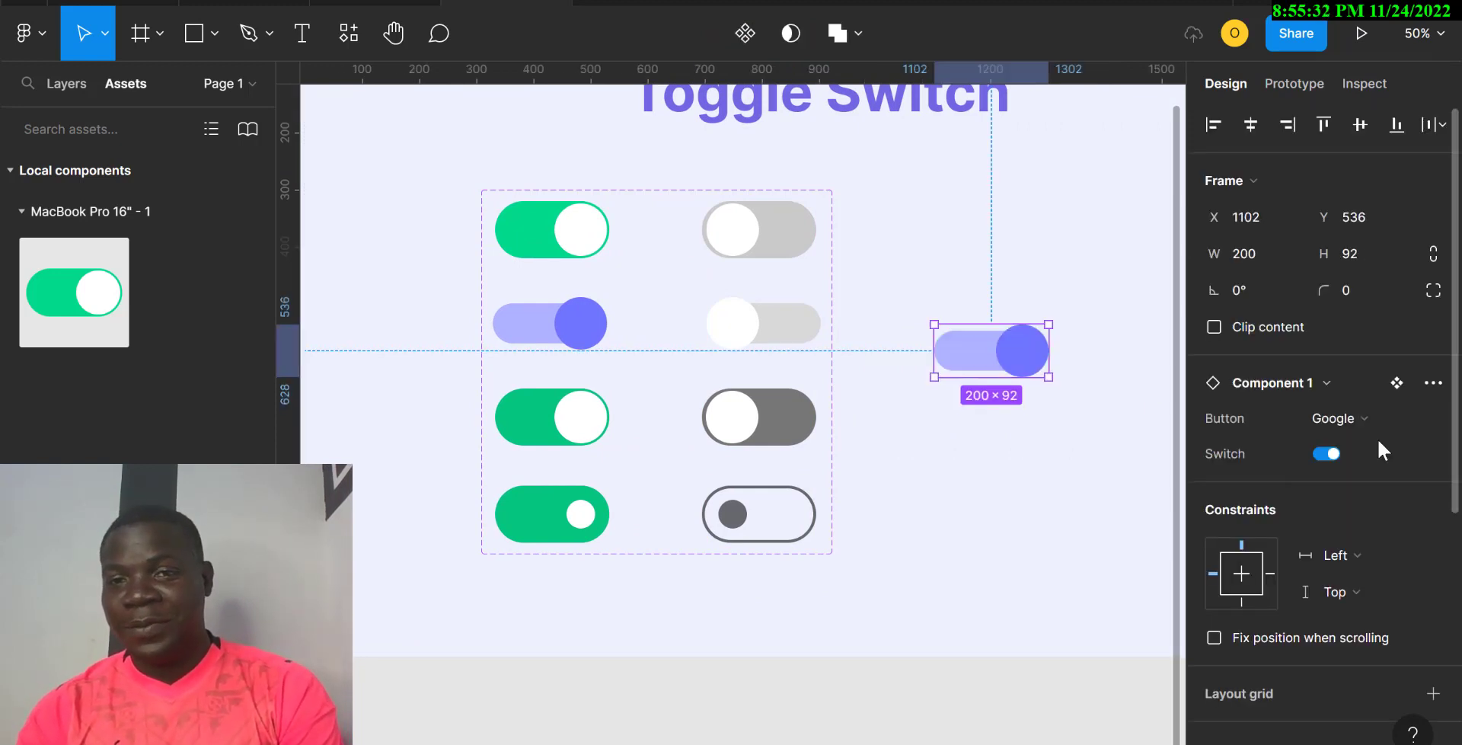
left_click(1326, 455)
left_click(1326, 455)
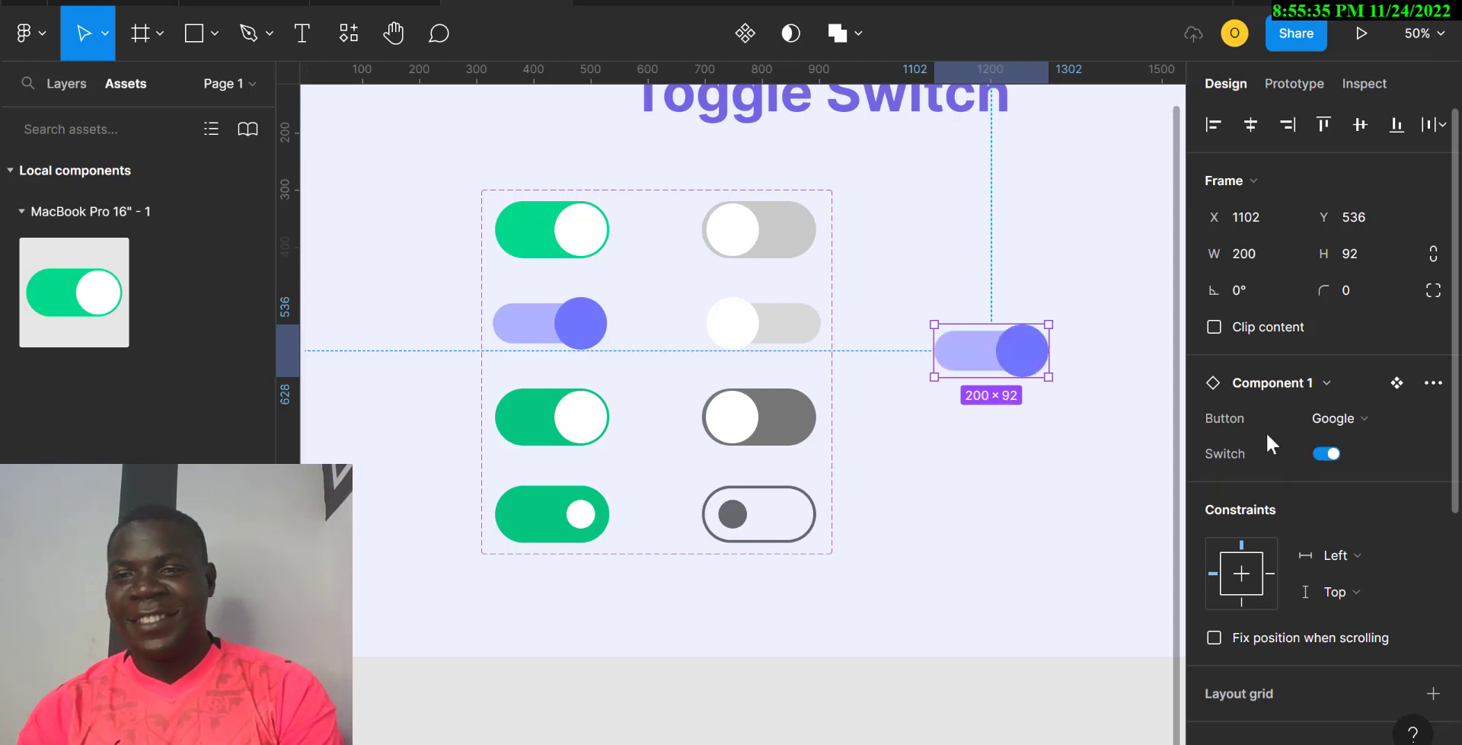
Step: Change the instance's Button to IBM and toggle its Switch off and on
left_click(1423, 415)
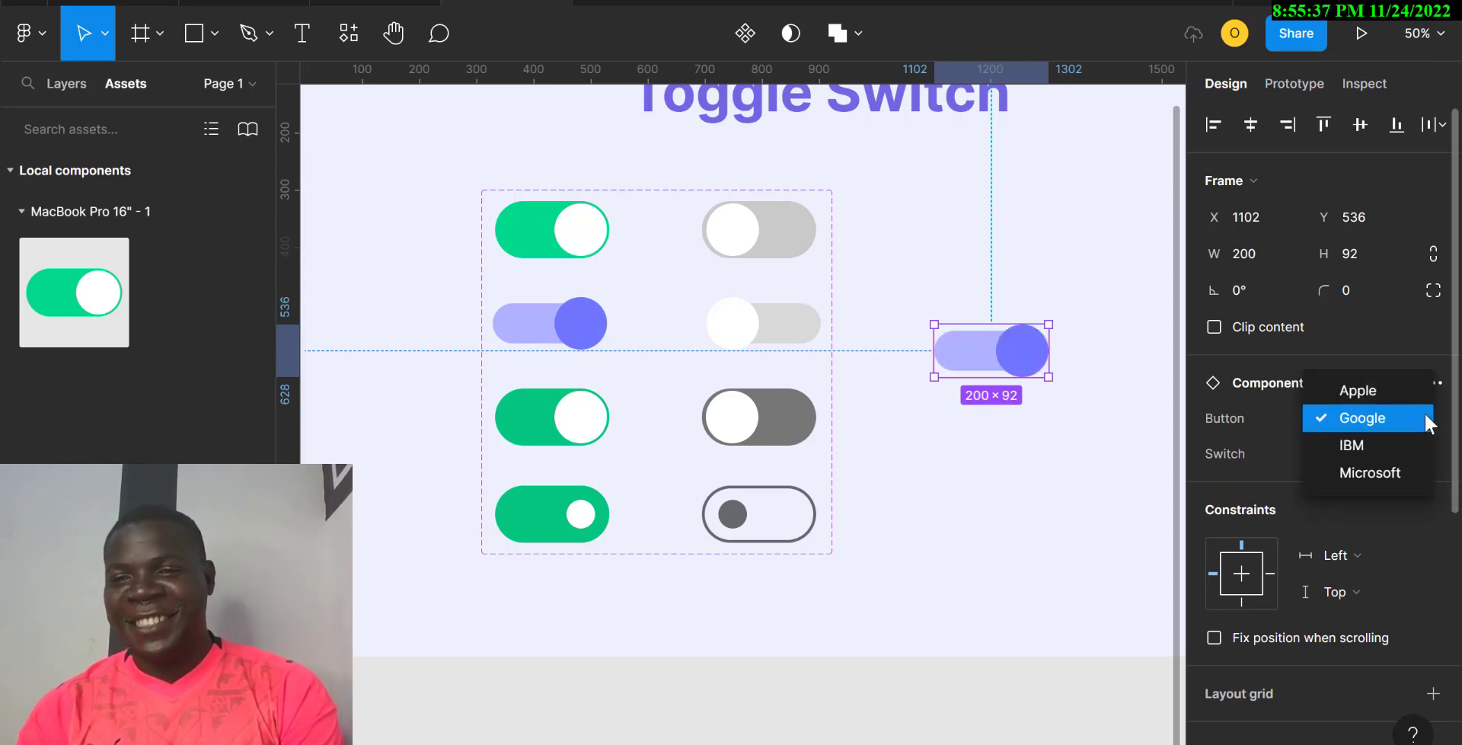
left_click(1371, 446)
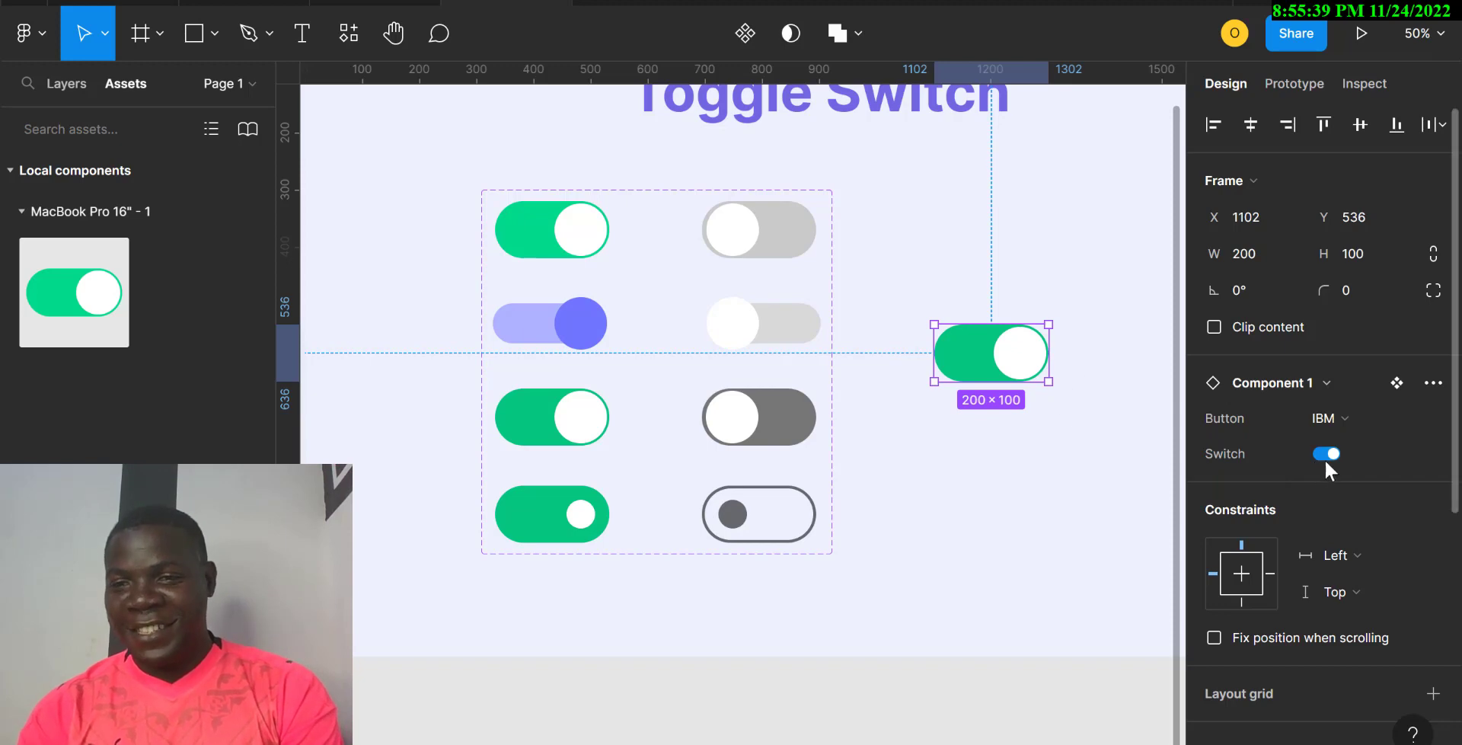
left_click(1332, 454)
left_click(1332, 455)
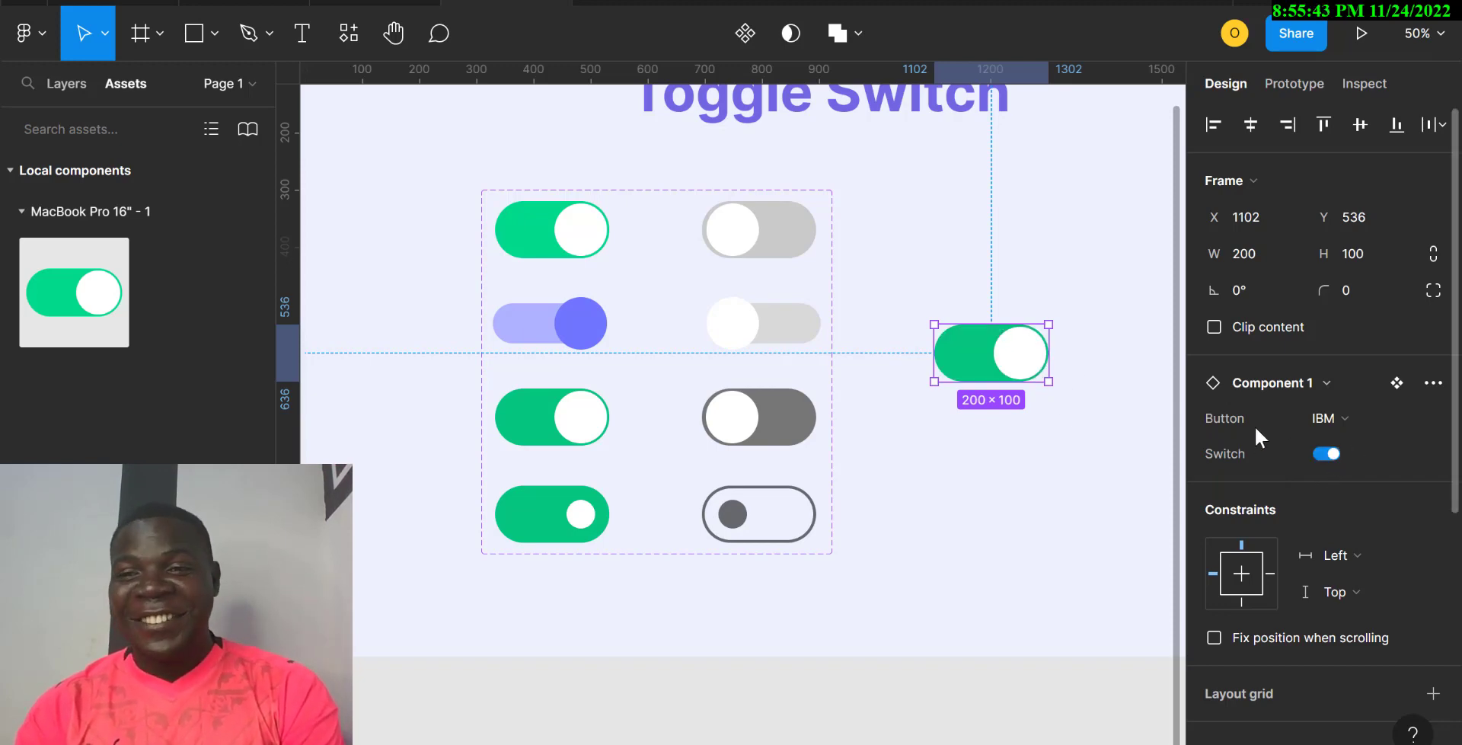
Step: Change the instance's Button to Microsoft and toggle its Switch off and on
left_click(1353, 420)
left_click(1357, 448)
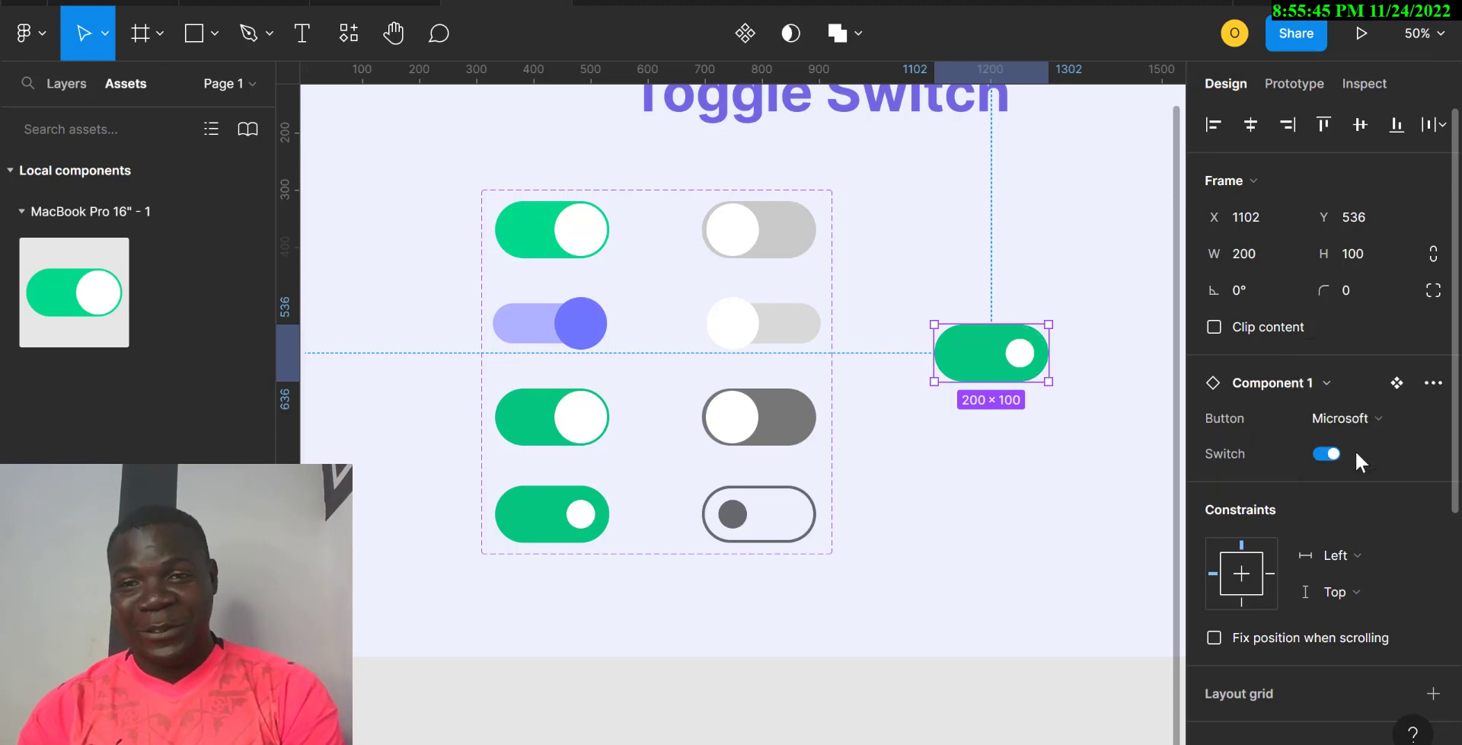
left_click(1328, 455)
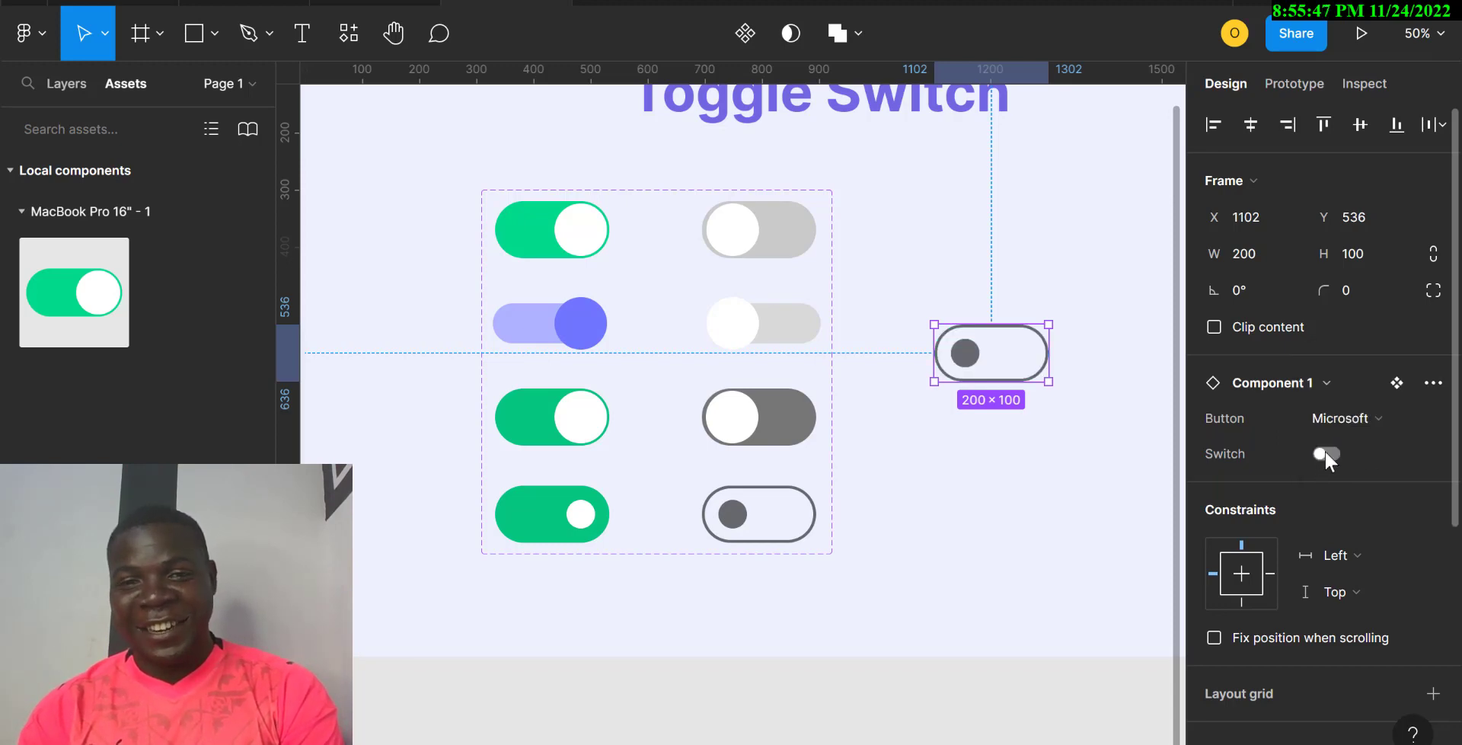
left_click(1327, 455)
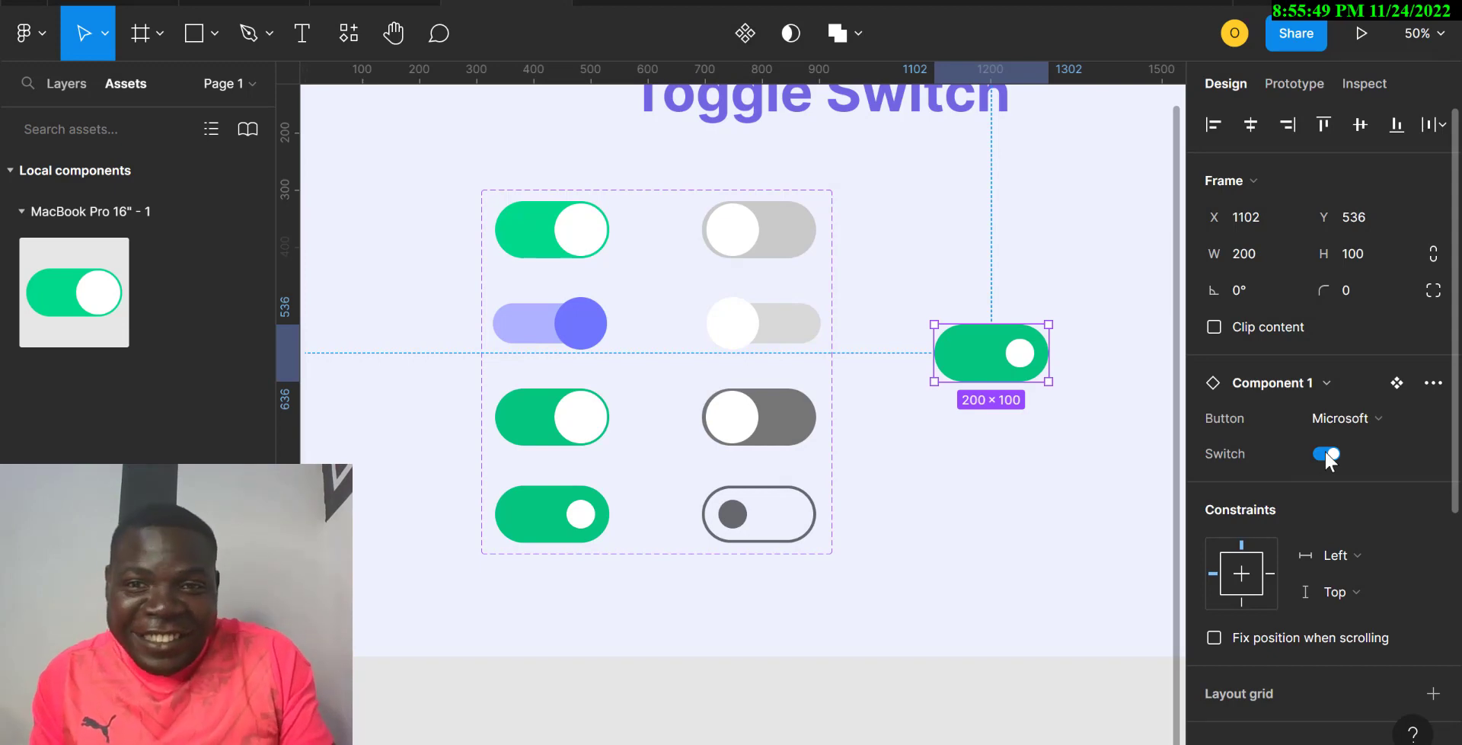
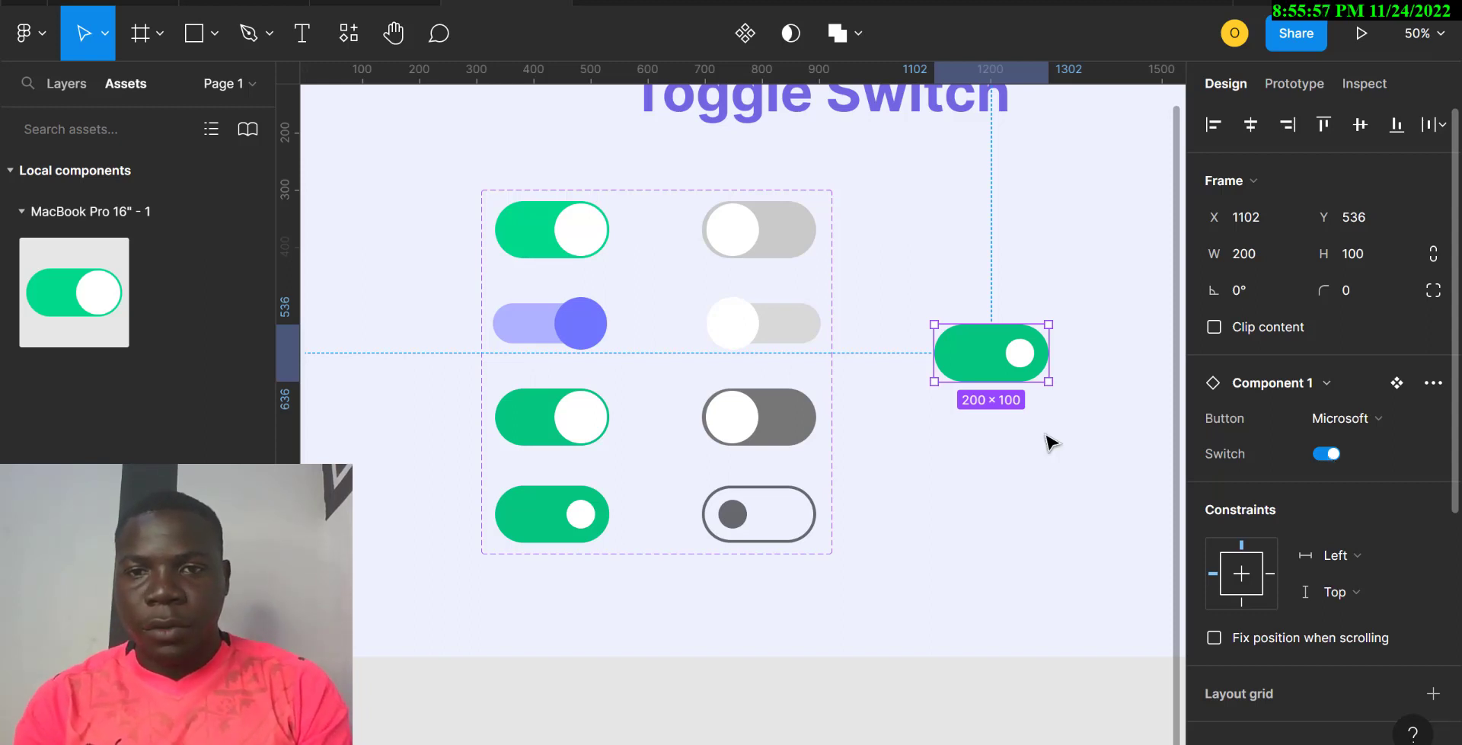
Step: Move the standalone green toggle instance to about X 1236, Y 200, beside the set
left_click_drag(982, 353, 1067, 168)
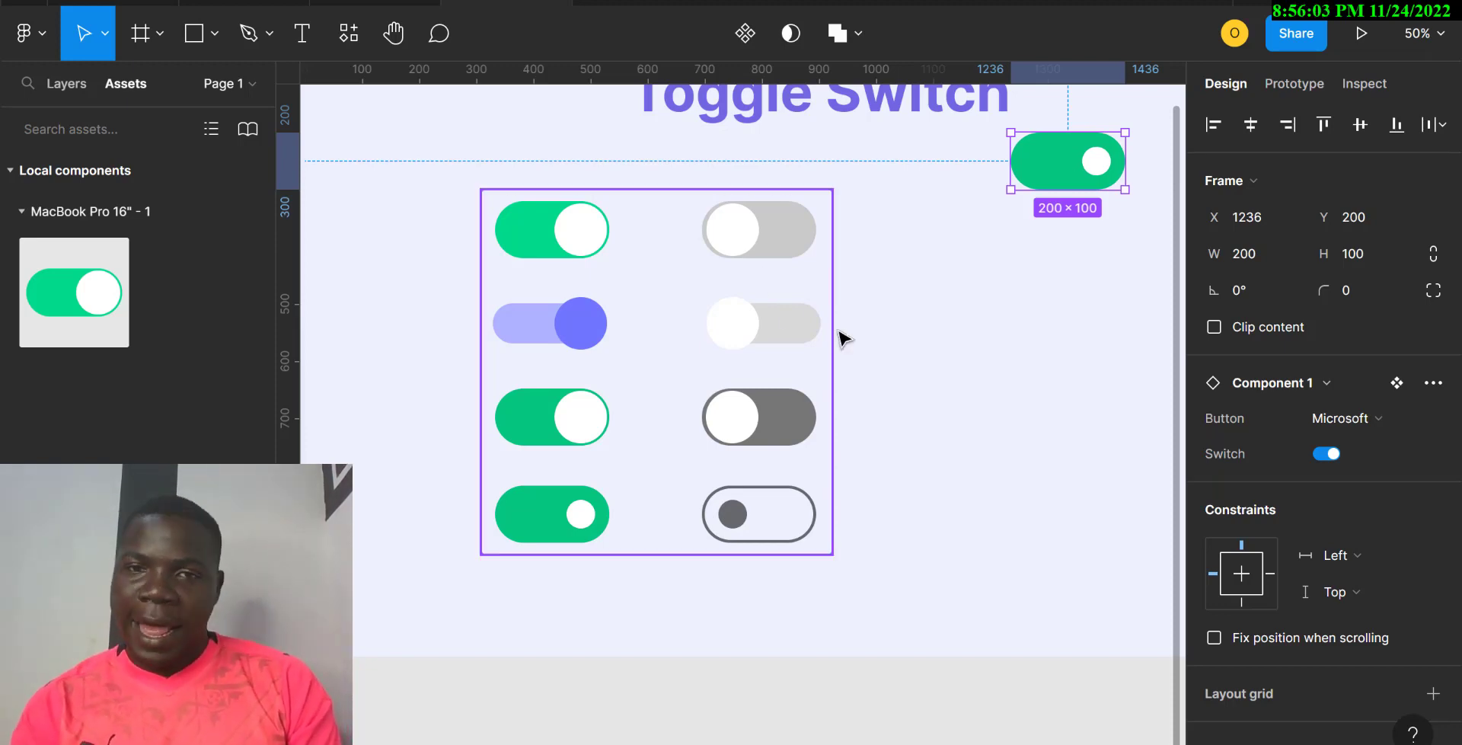
left_click(489, 196)
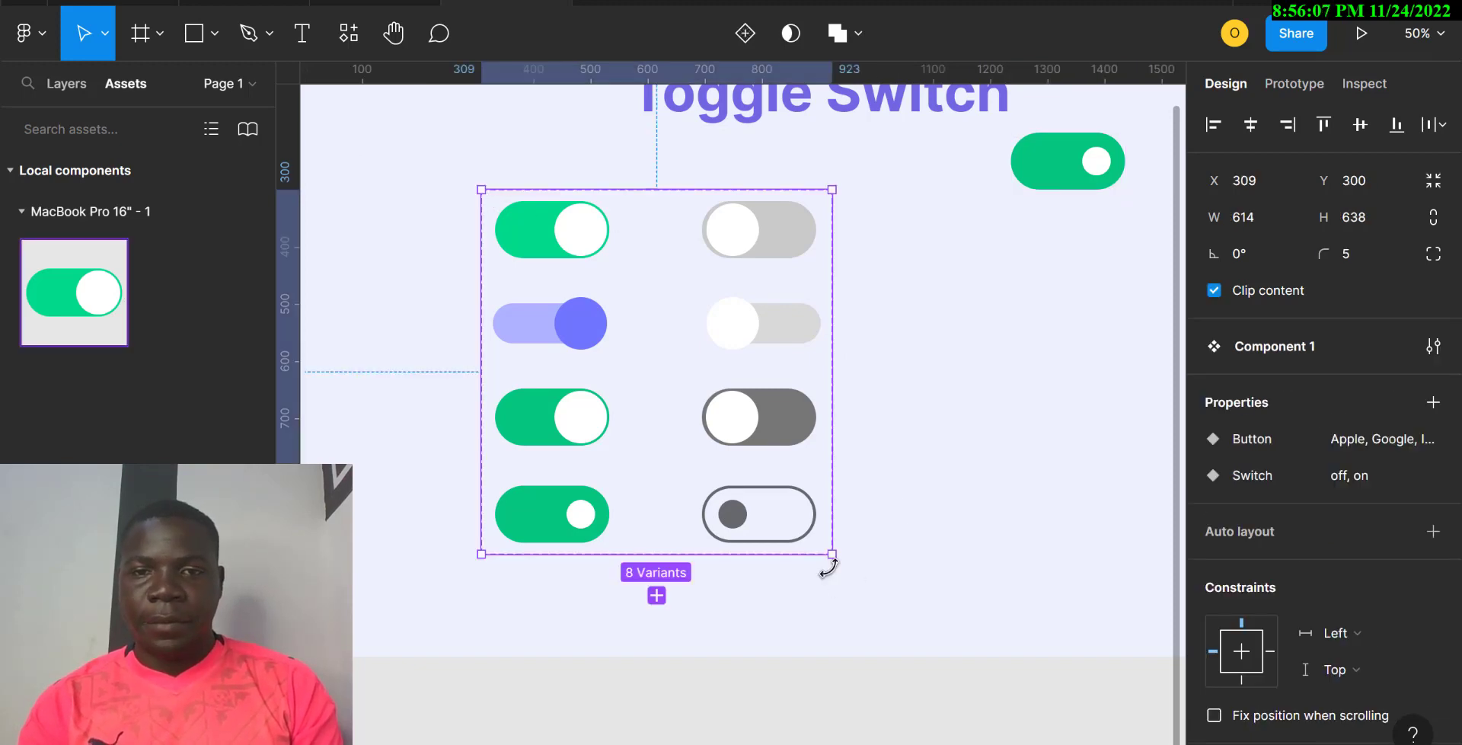
Step: Resize the Component 1 set to about 1239 × 670, leaving empty room on the right
left_click_drag(833, 555, 1024, 571)
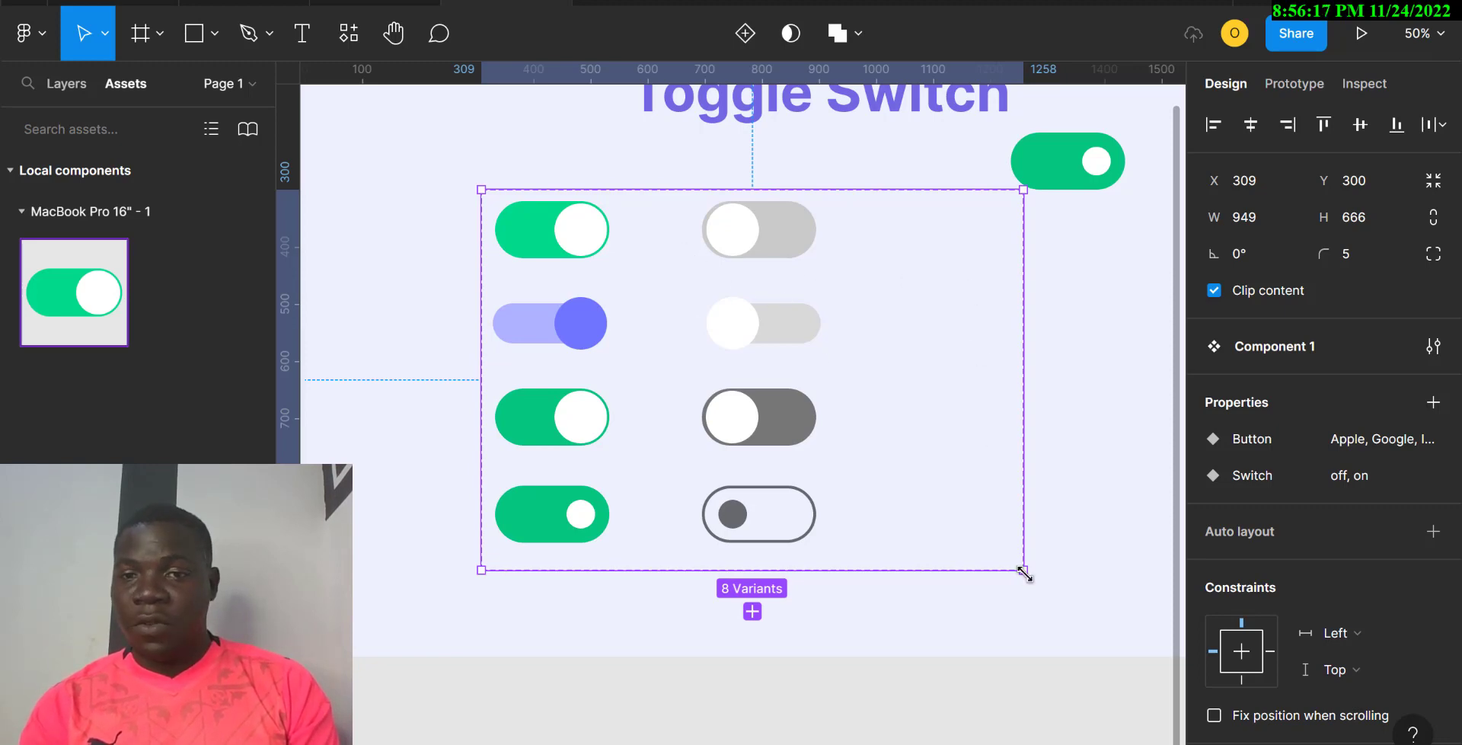
left_click_drag(1025, 571, 823, 572)
scroll(609, 499, "left", 5)
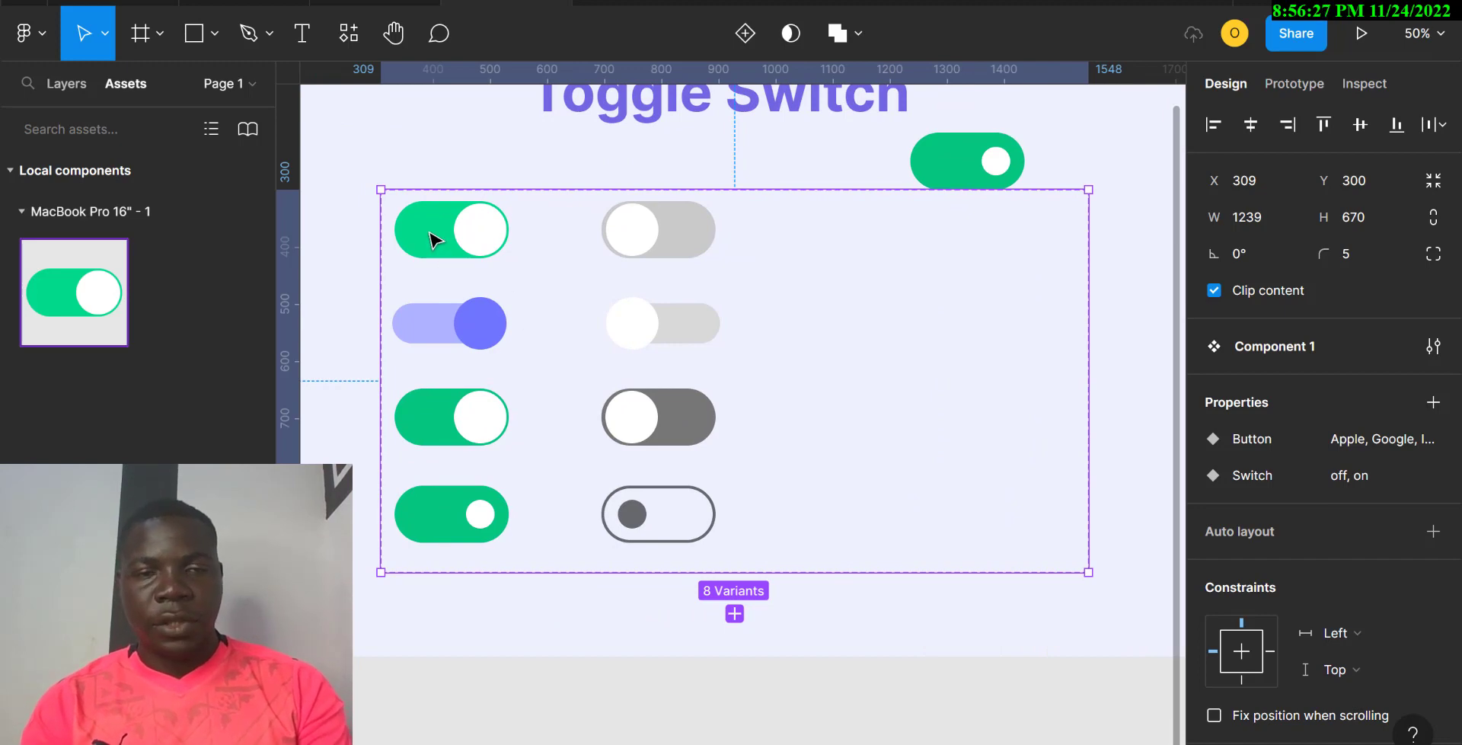
left_click(436, 241)
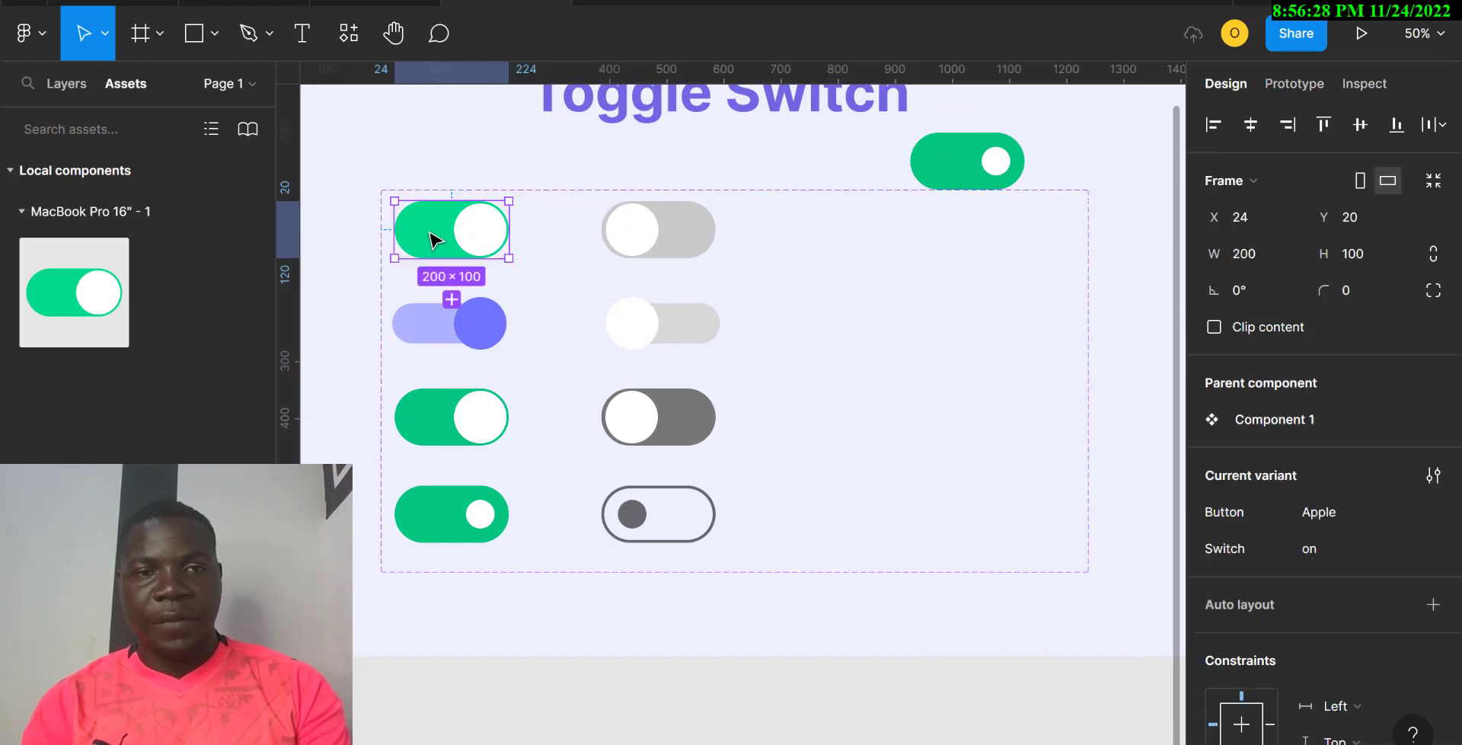
Step: Select all eight toggle variants and duplicate them to the right, giving 16 toggles
left_click(626, 233, "shift")
left_click(440, 348, "shift")
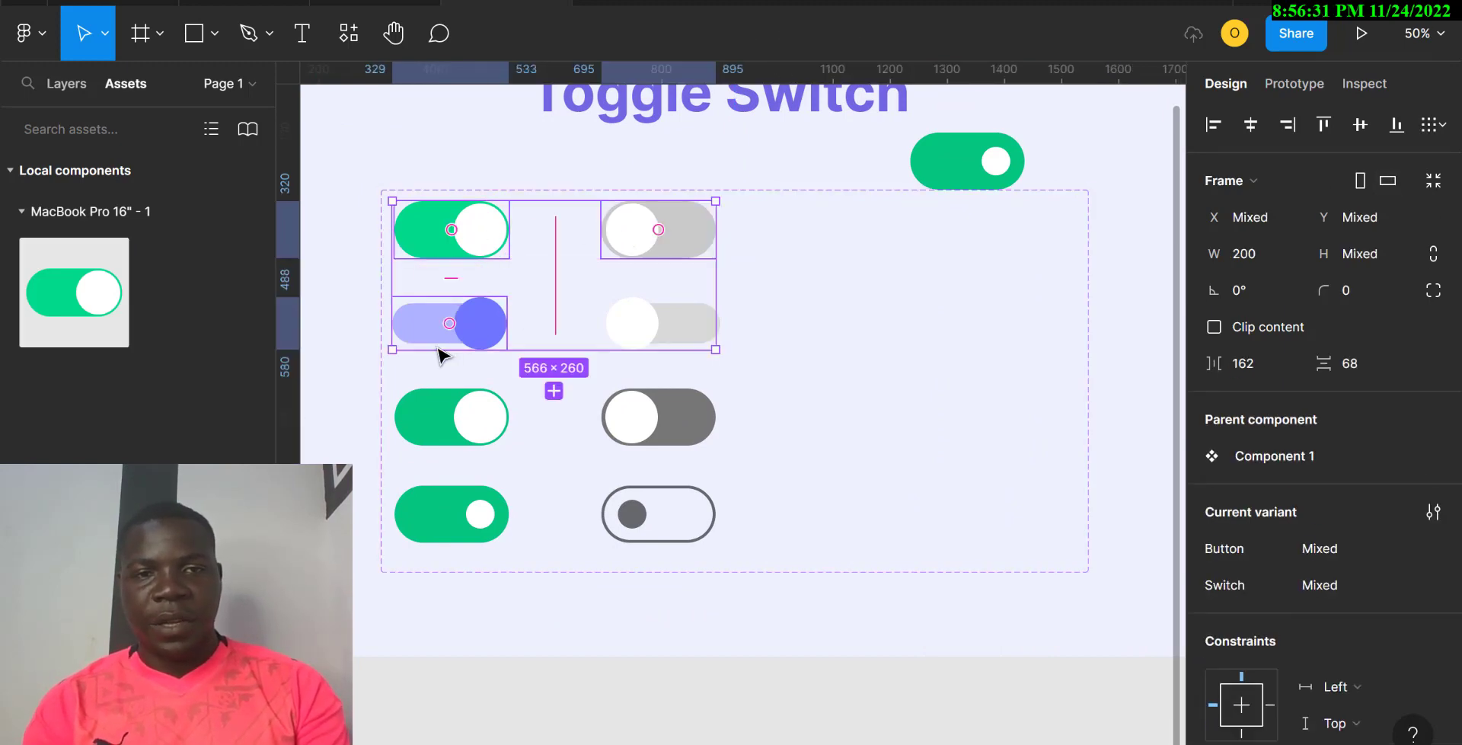
left_click(674, 335, "shift")
left_click(471, 440, "shift")
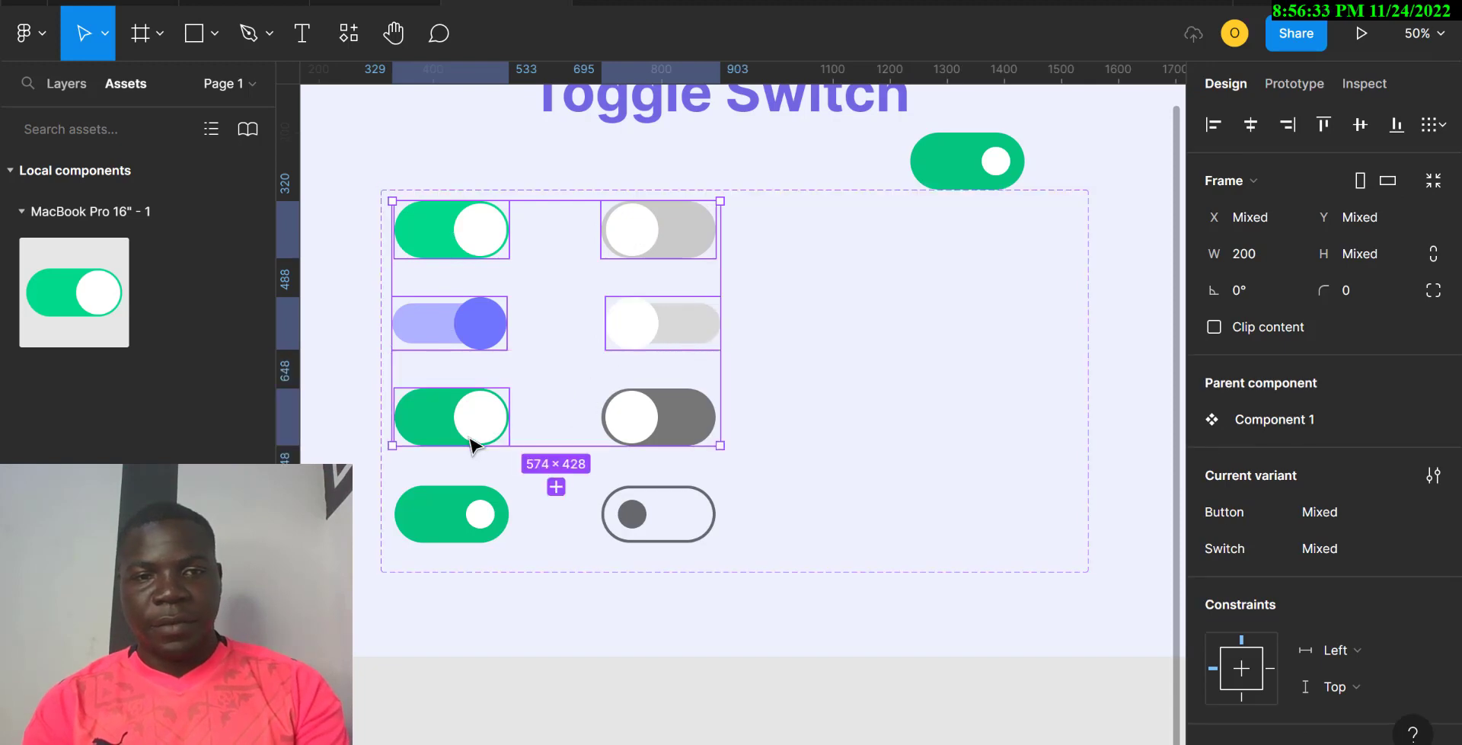
left_click(629, 411, "shift")
left_click(467, 527, "shift")
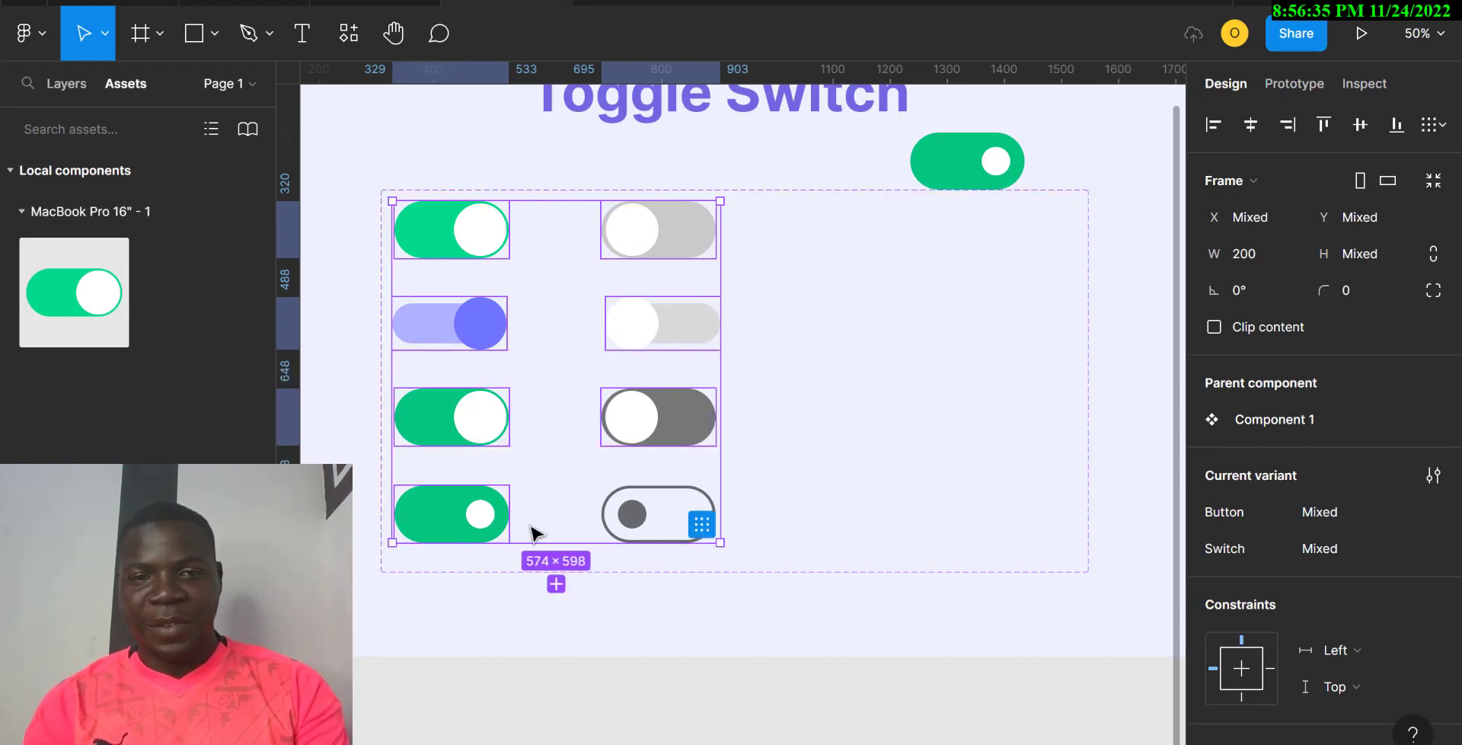
left_click(635, 515, "shift")
left_click_drag(629, 241, 986, 244)
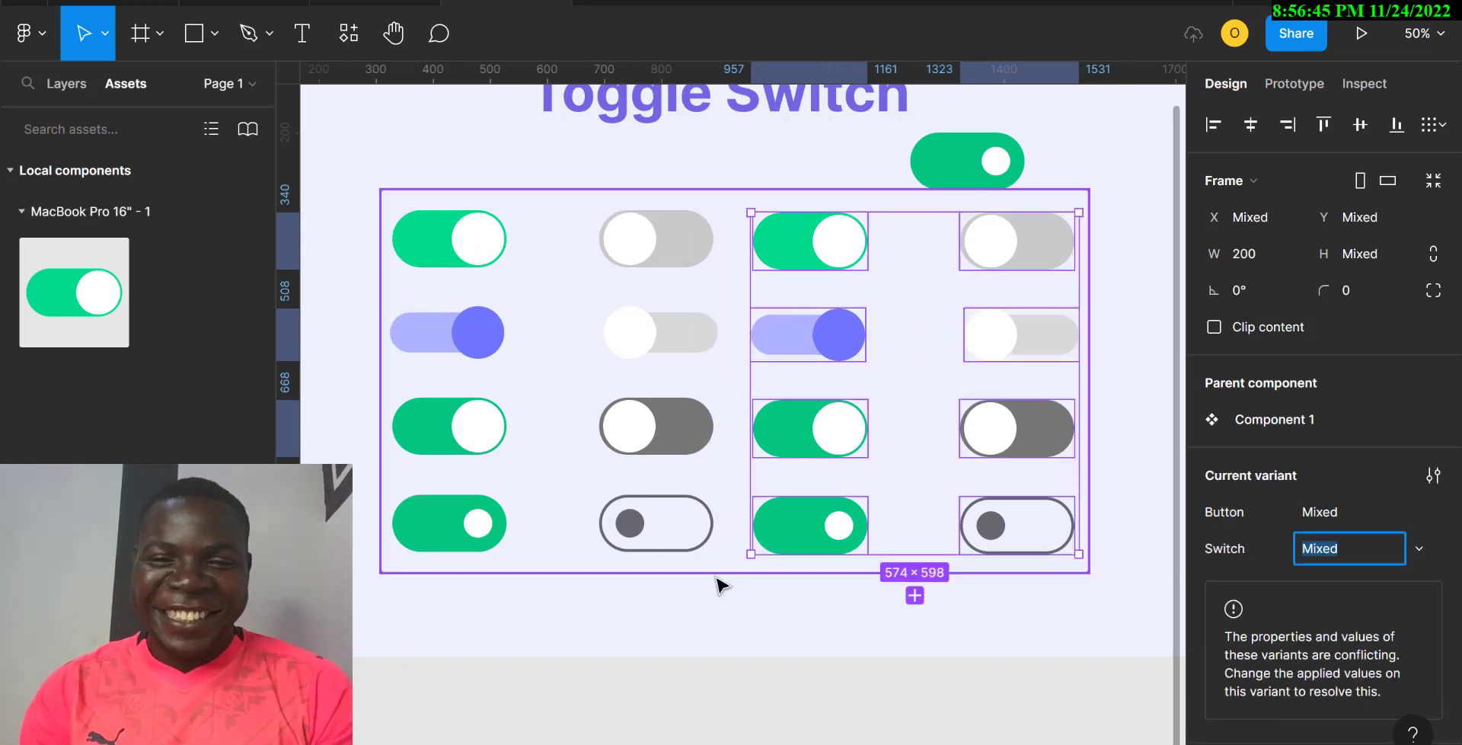
left_click(800, 252)
left_click(800, 255)
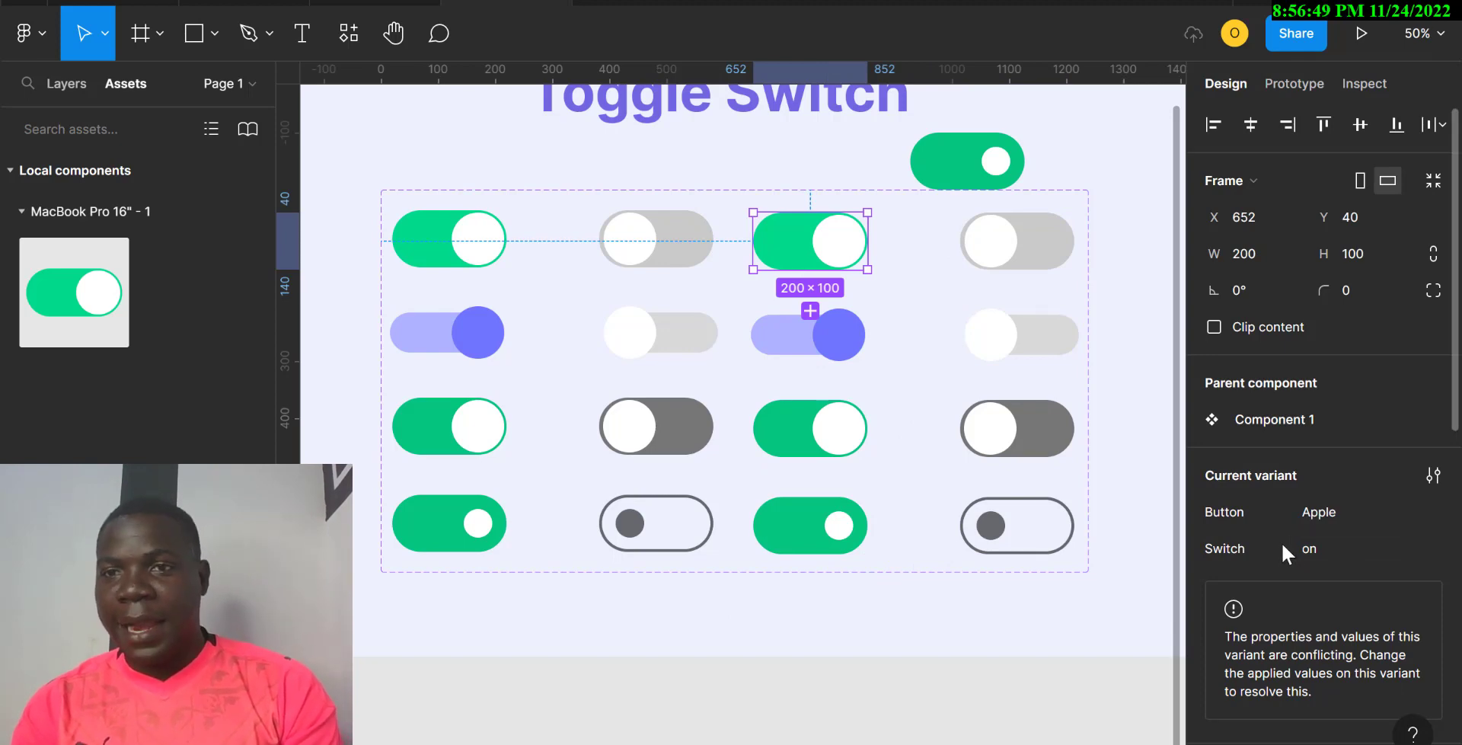
Step: Change the duplicated top toggle's 00D98B green to a brighter 13F9A6
scroll(1282, 542, "down", 3)
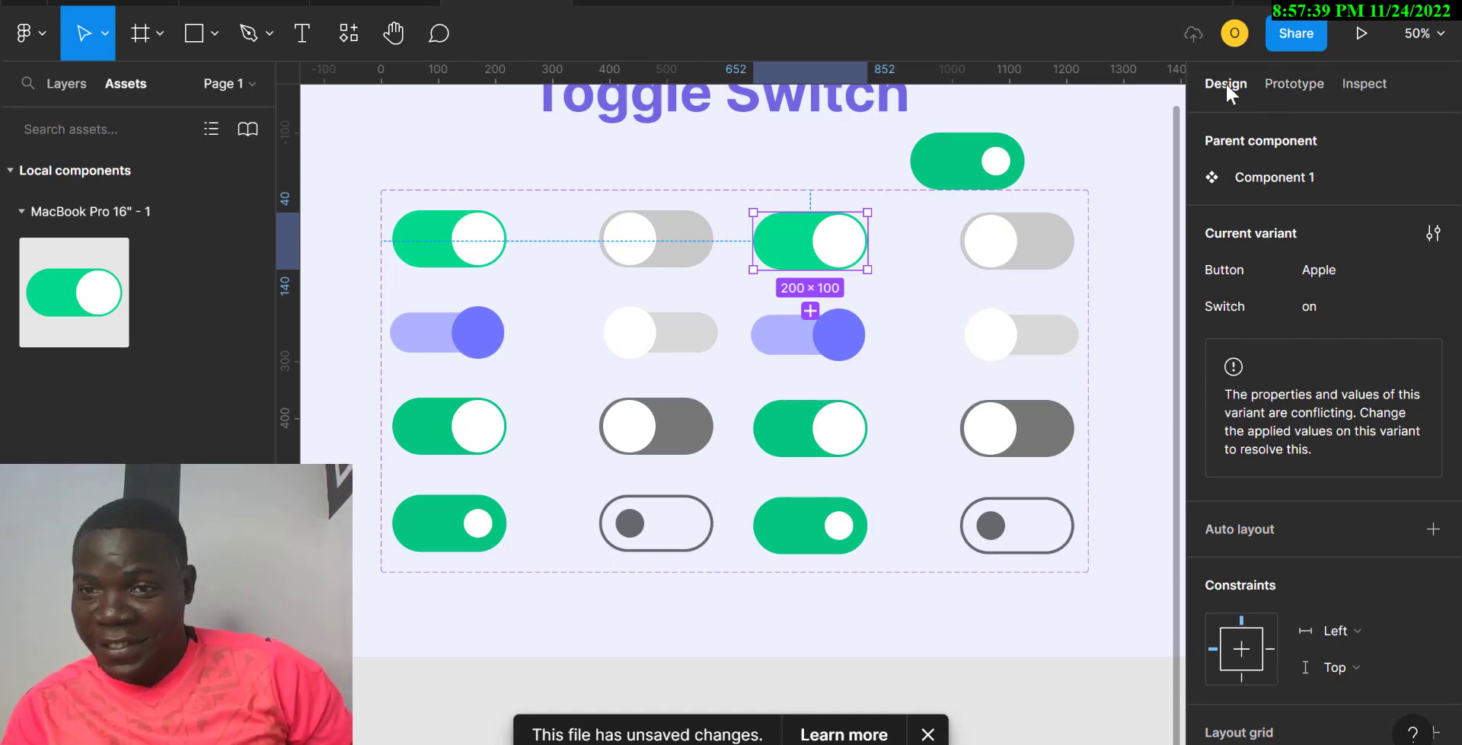
scroll(1344, 295, "down", 3)
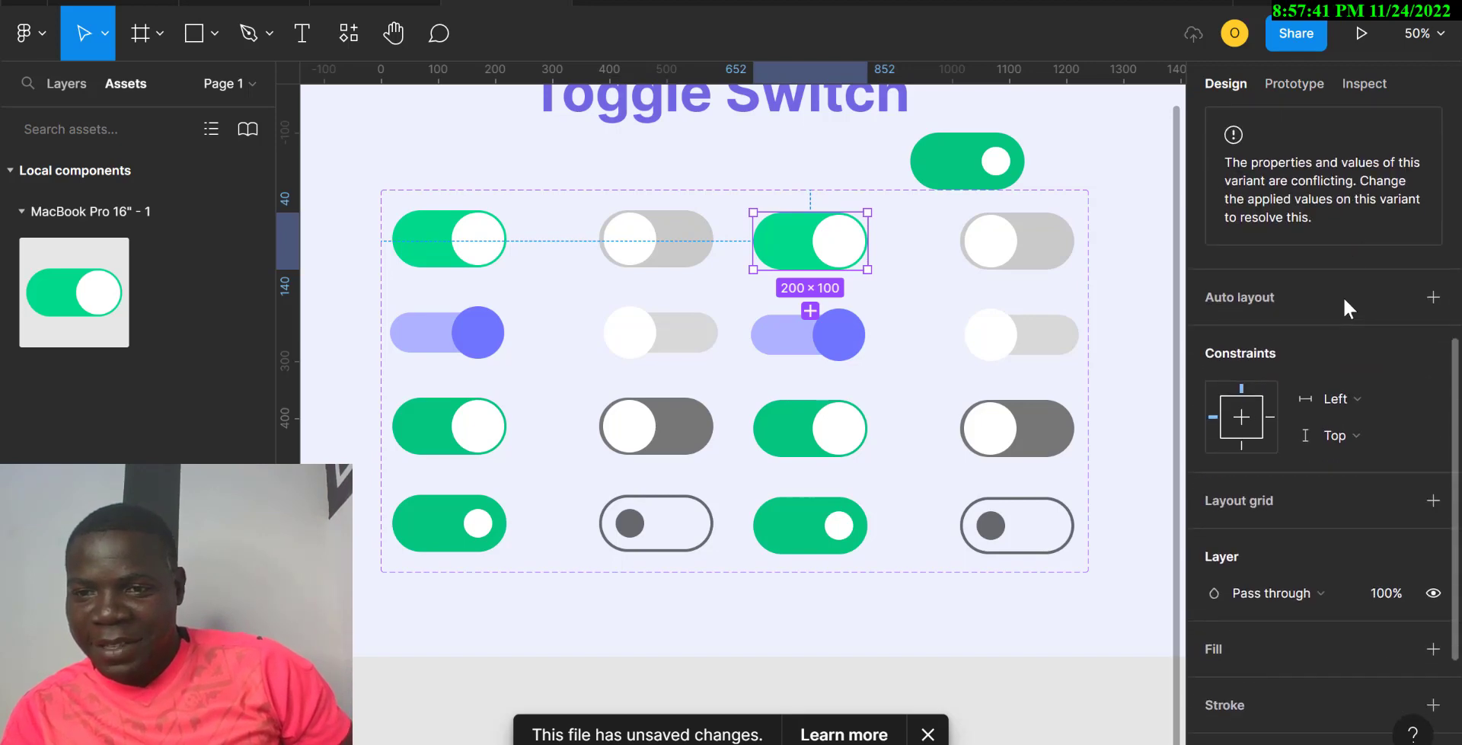
scroll(1344, 301, "down", 3)
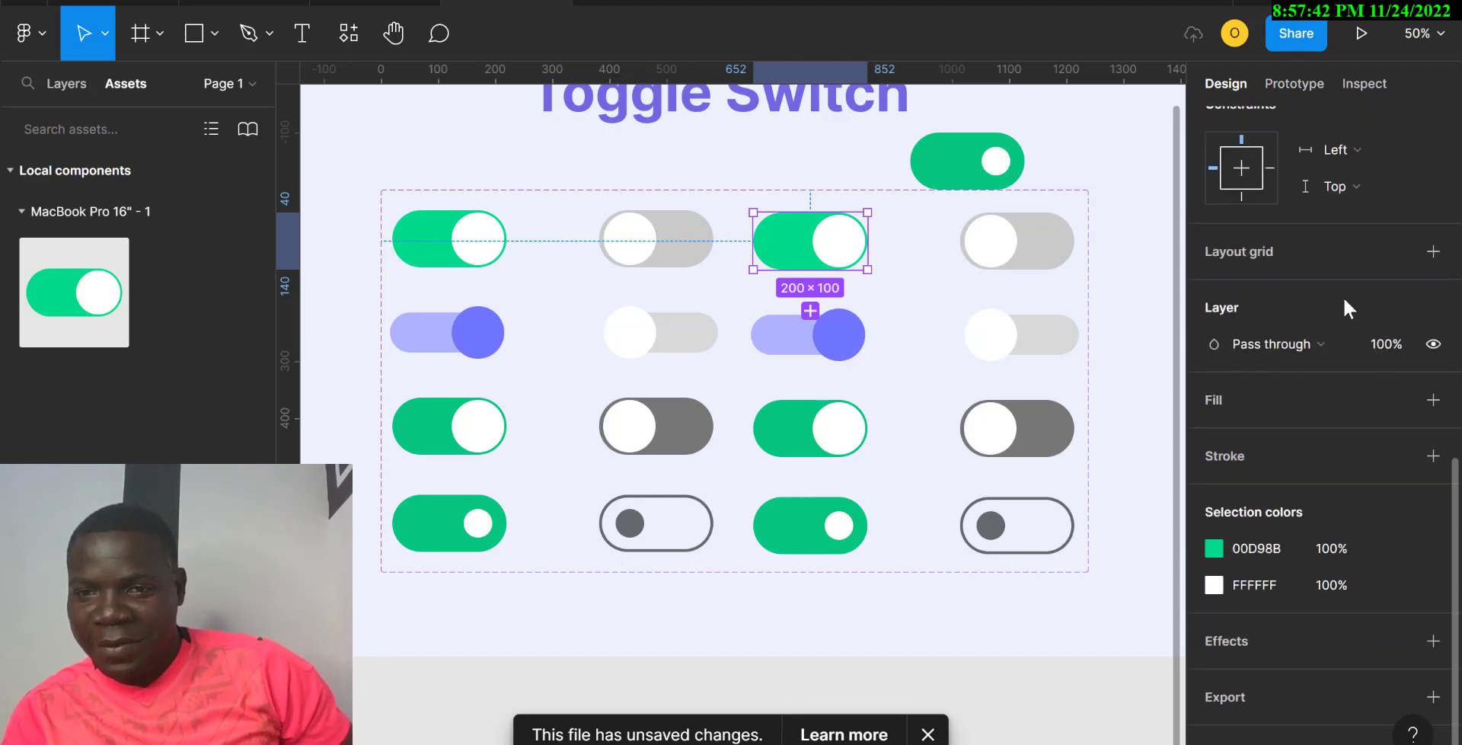
left_click(1215, 549)
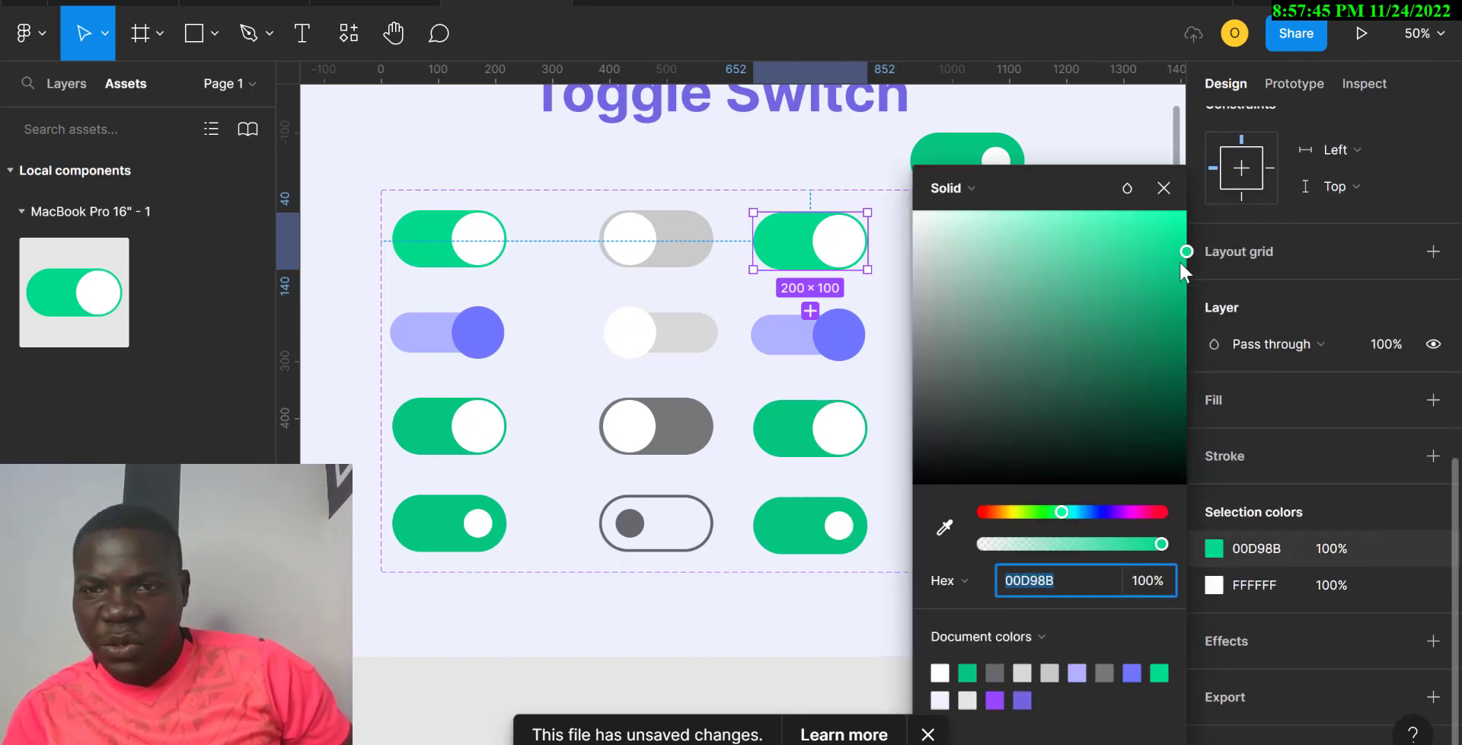
left_click(1166, 218)
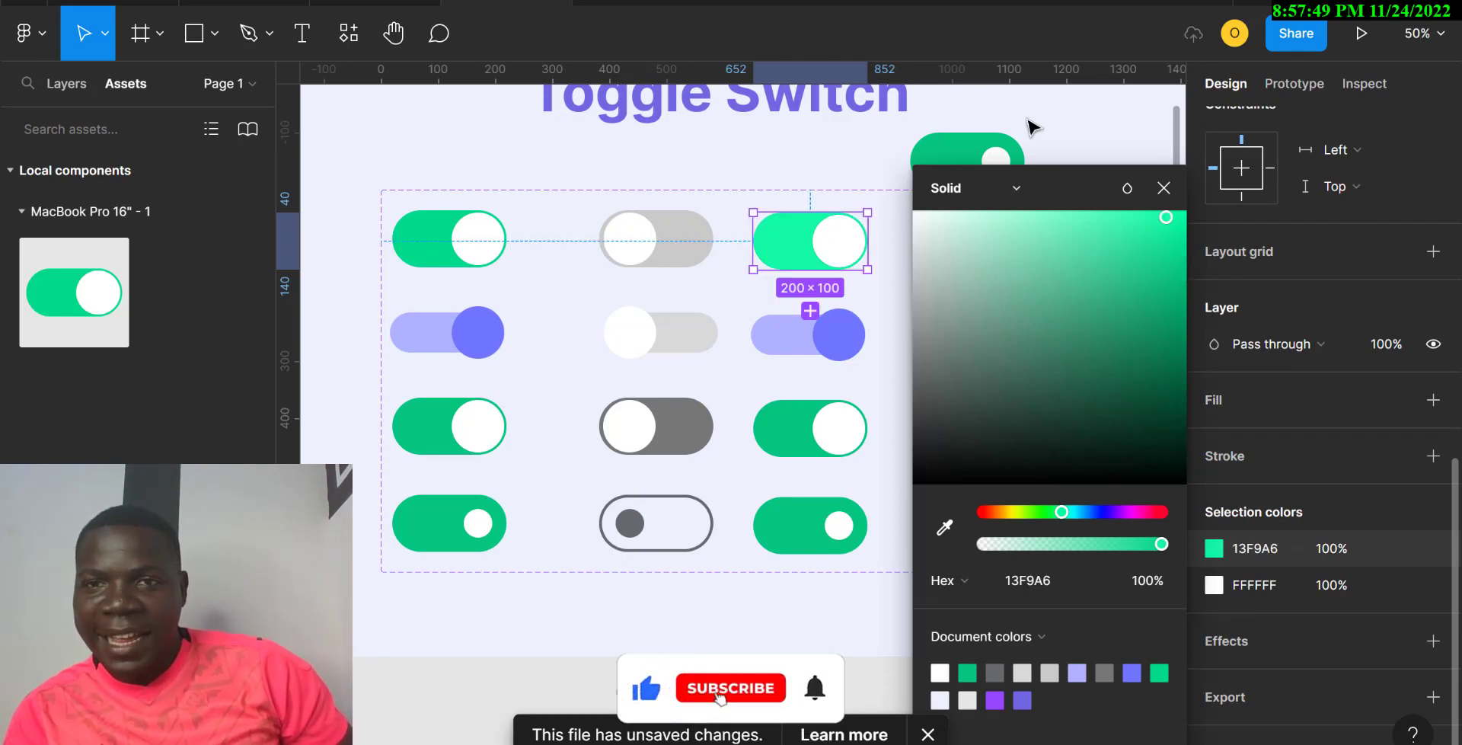
left_click(1066, 141)
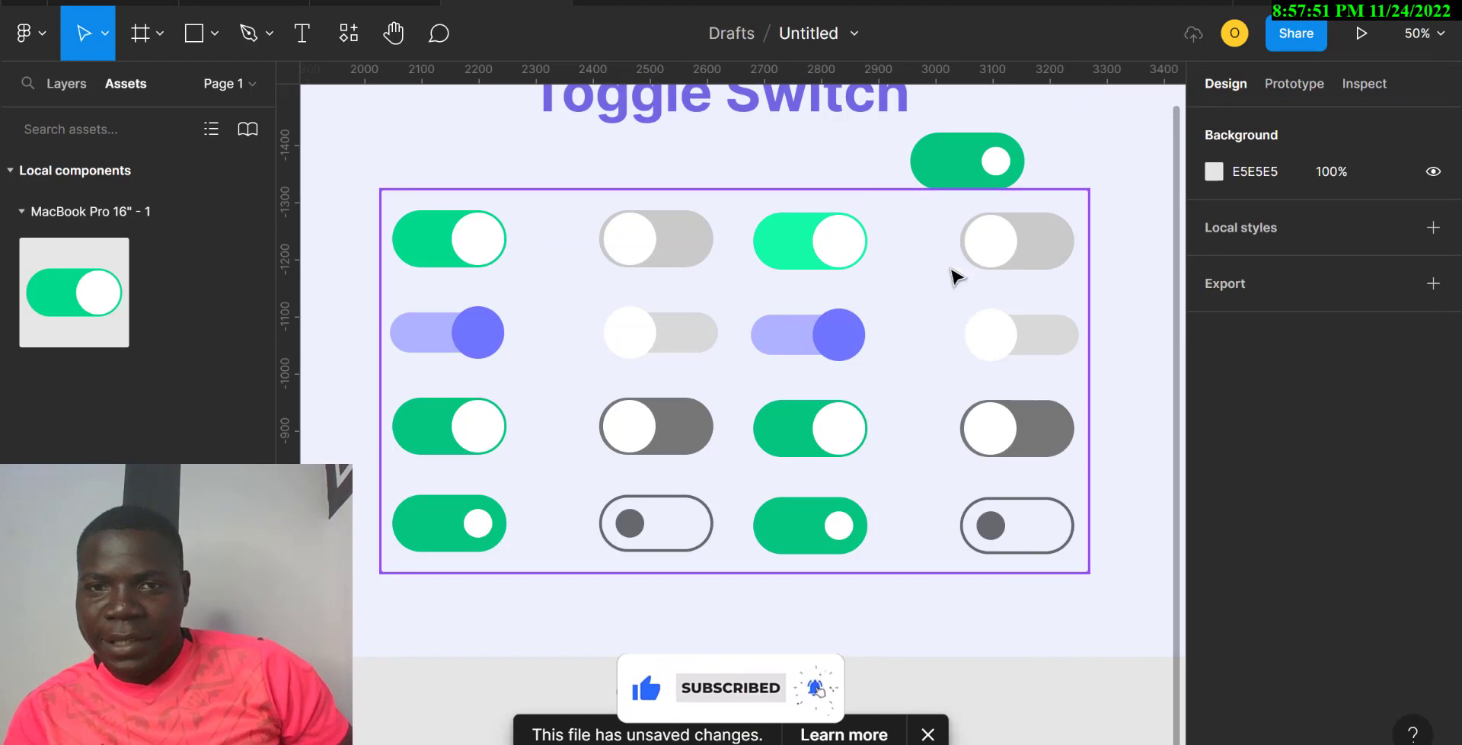
left_click(823, 339)
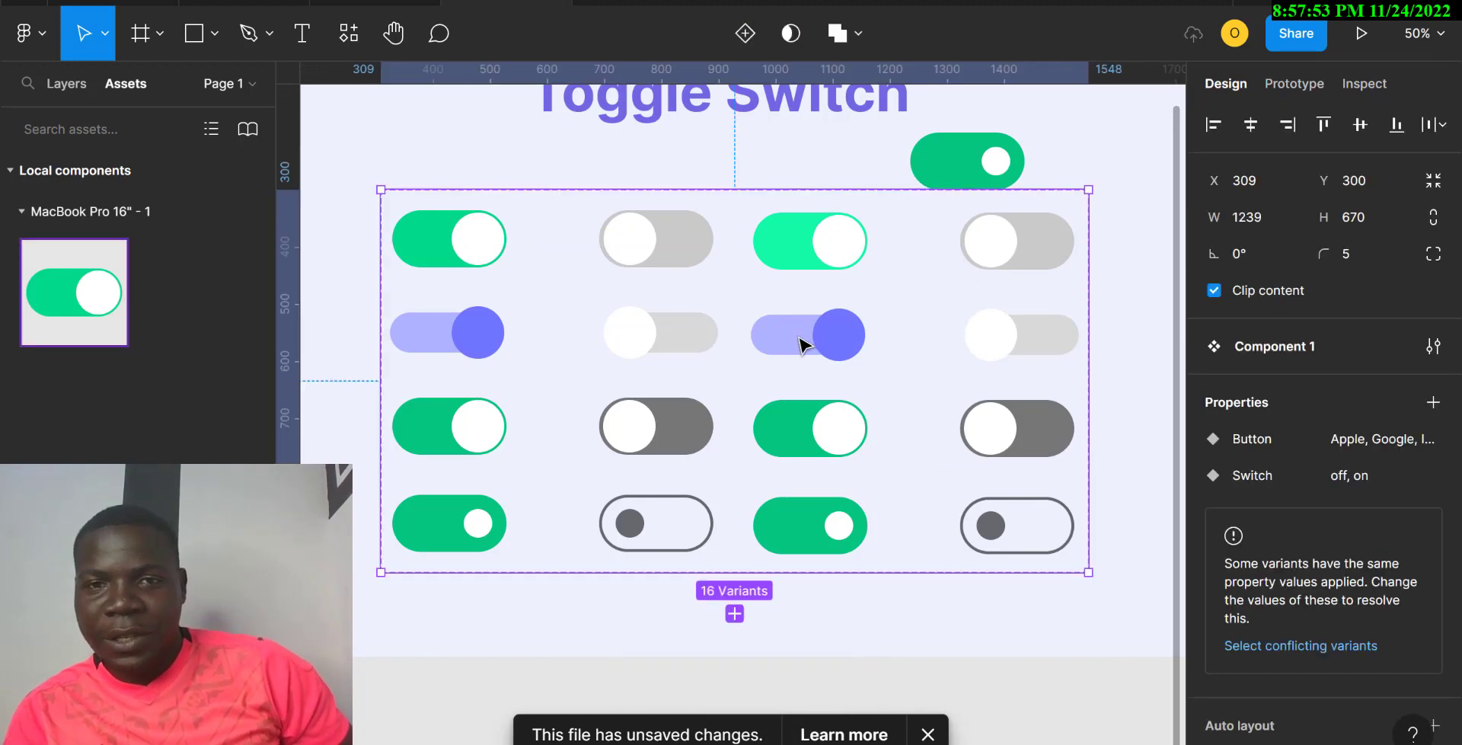
Step: Set the duplicated lavender toggle's track fill from AFB2FF to CDCFFF
double_click(803, 345)
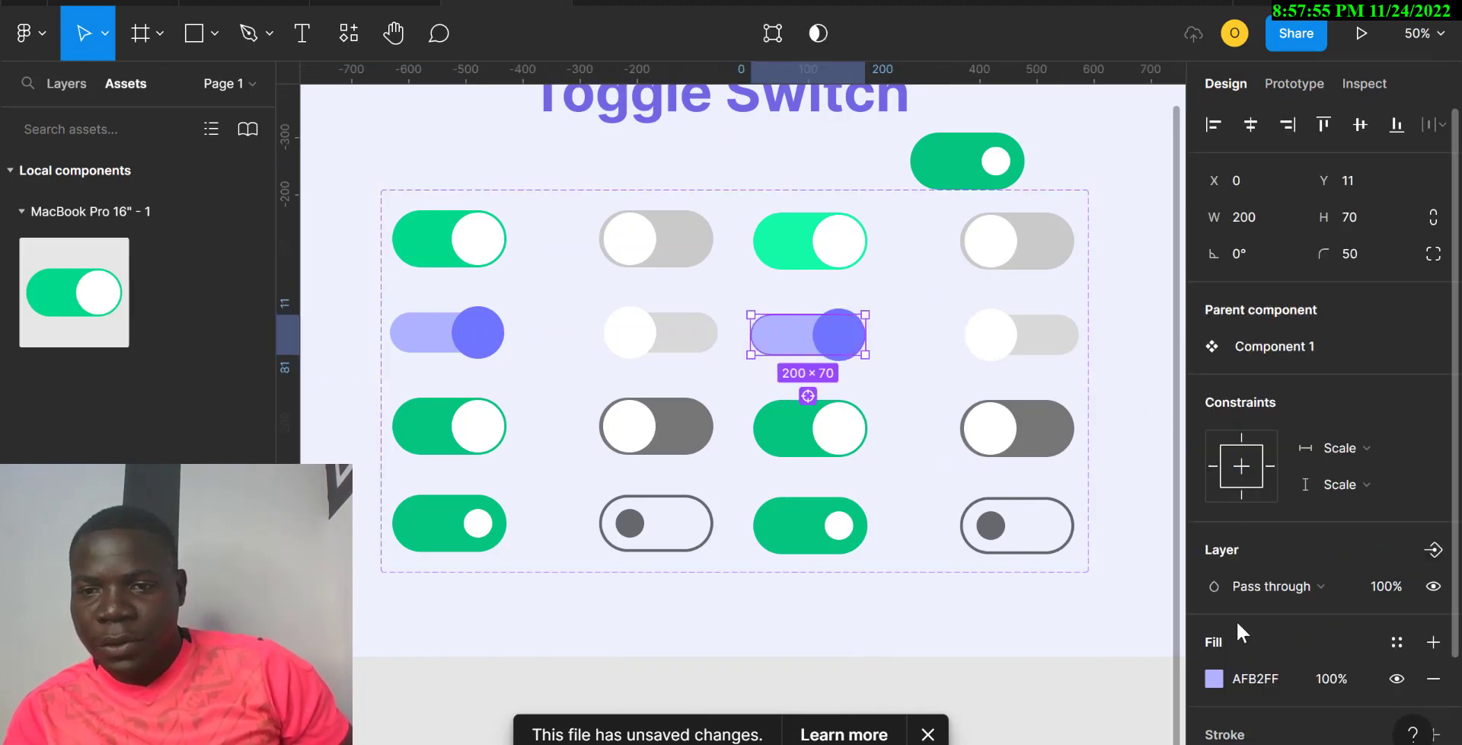
left_click(1217, 680)
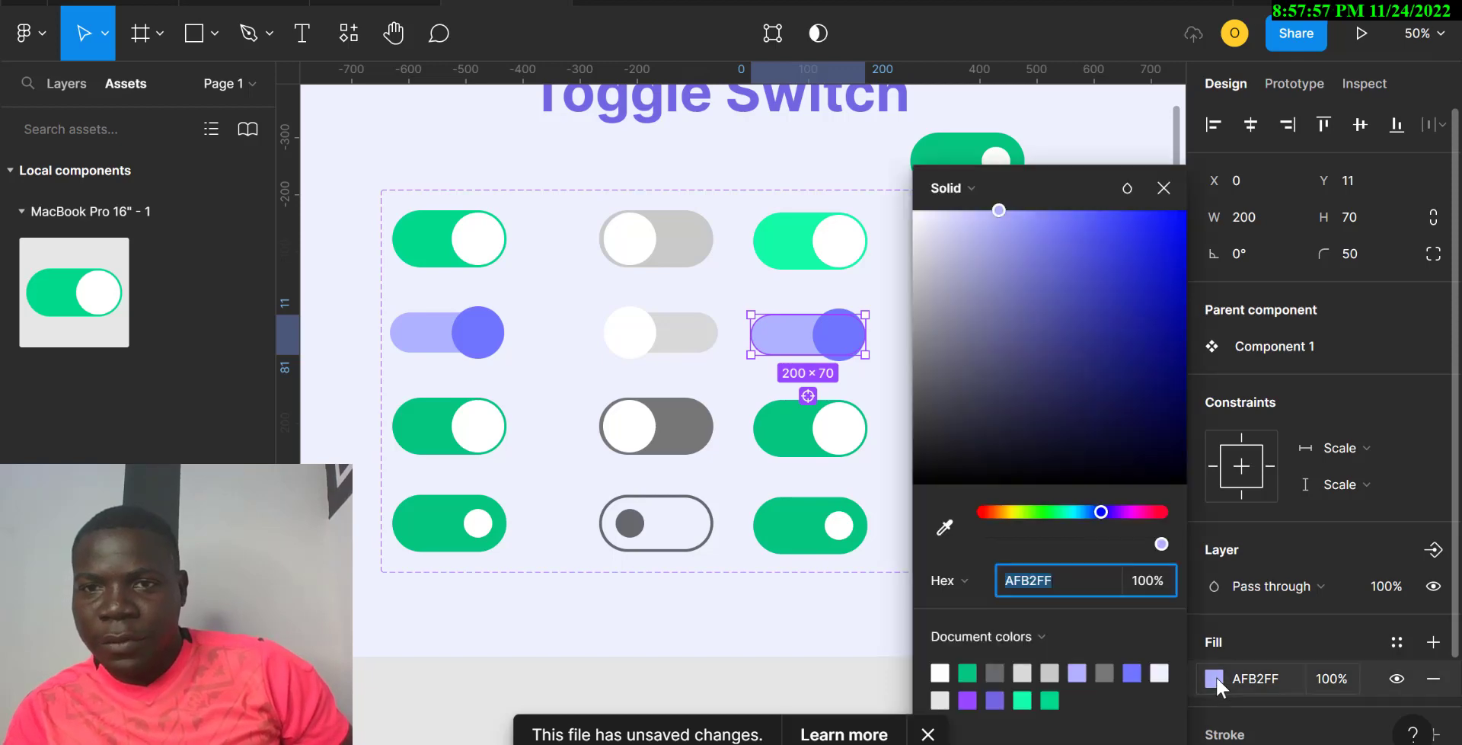
left_click(971, 210)
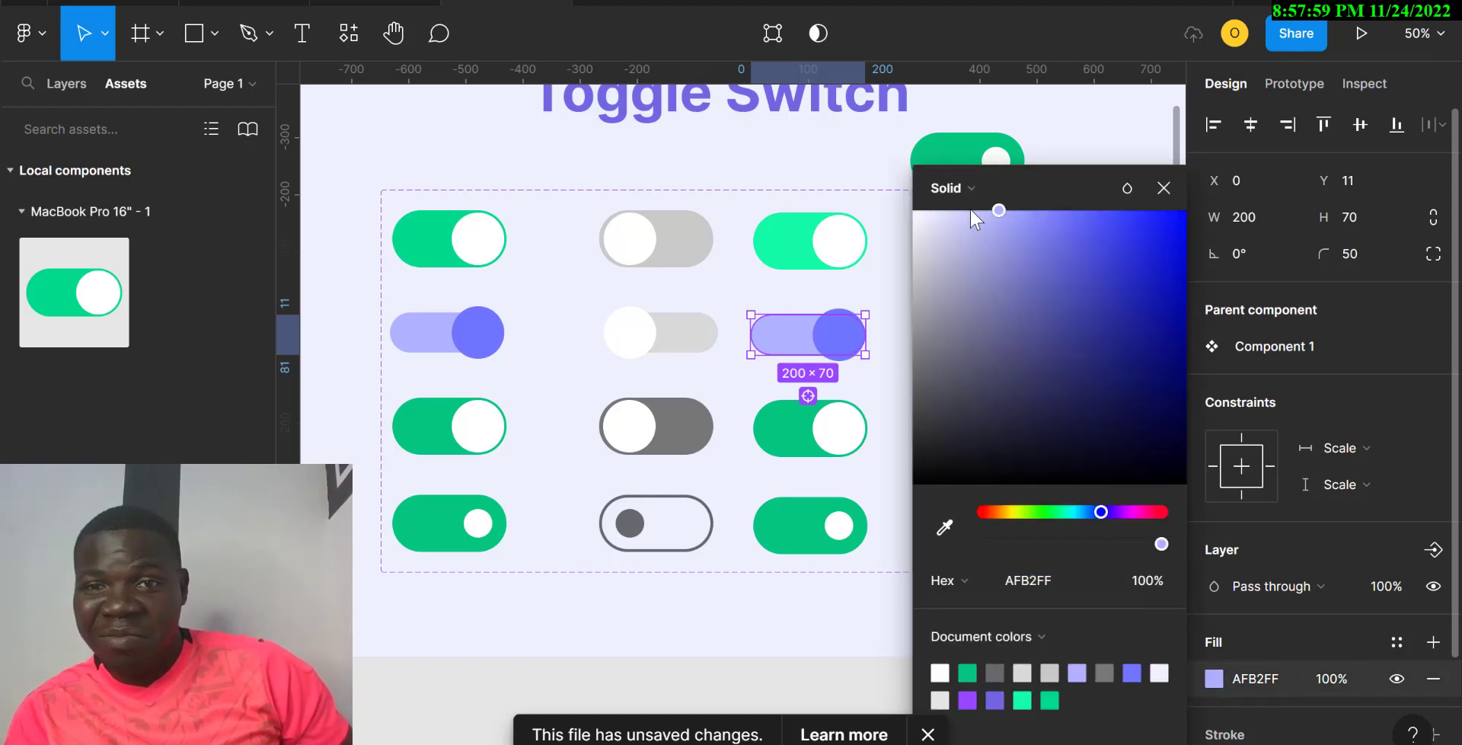
left_click(967, 217)
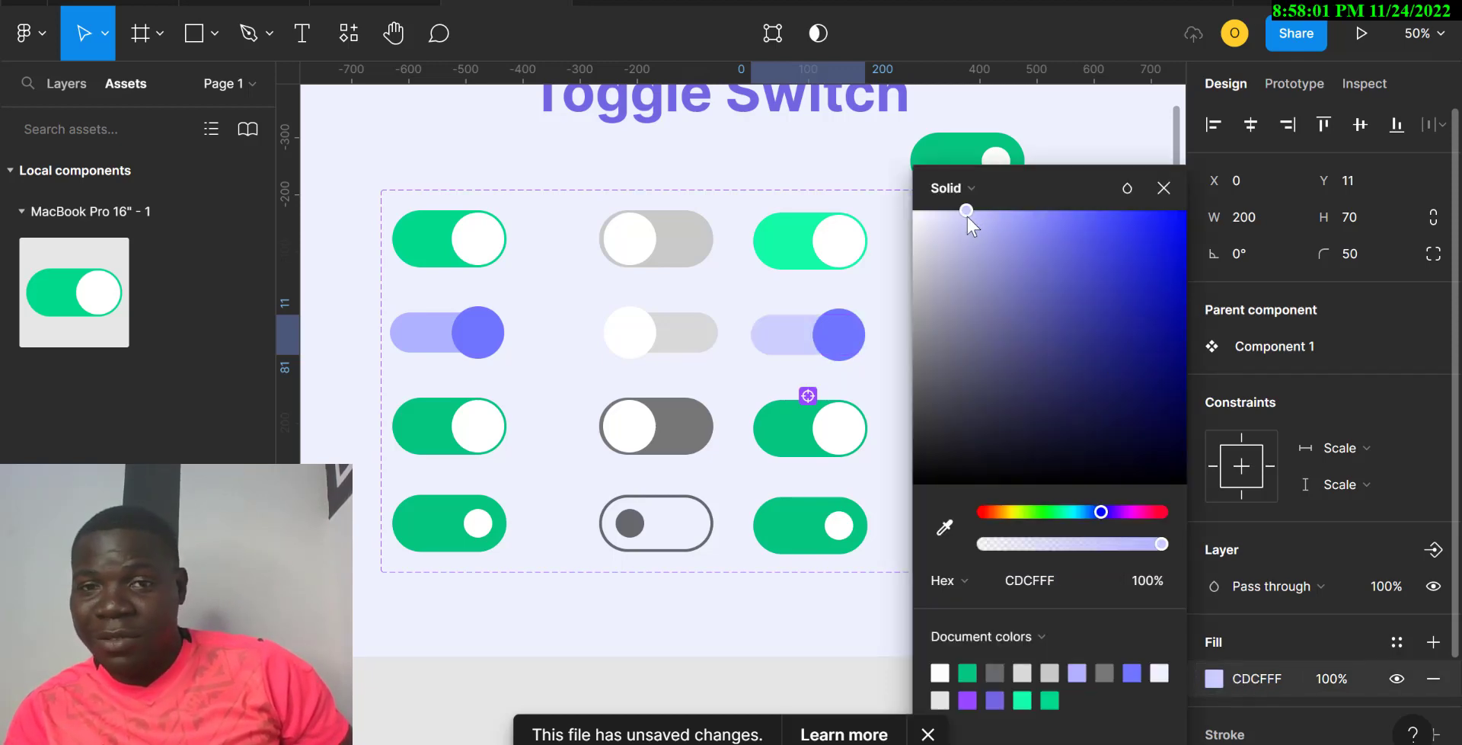
Step: Set the toggle's purple knob fill from 6F77FC to A1A7FF
left_click(842, 337)
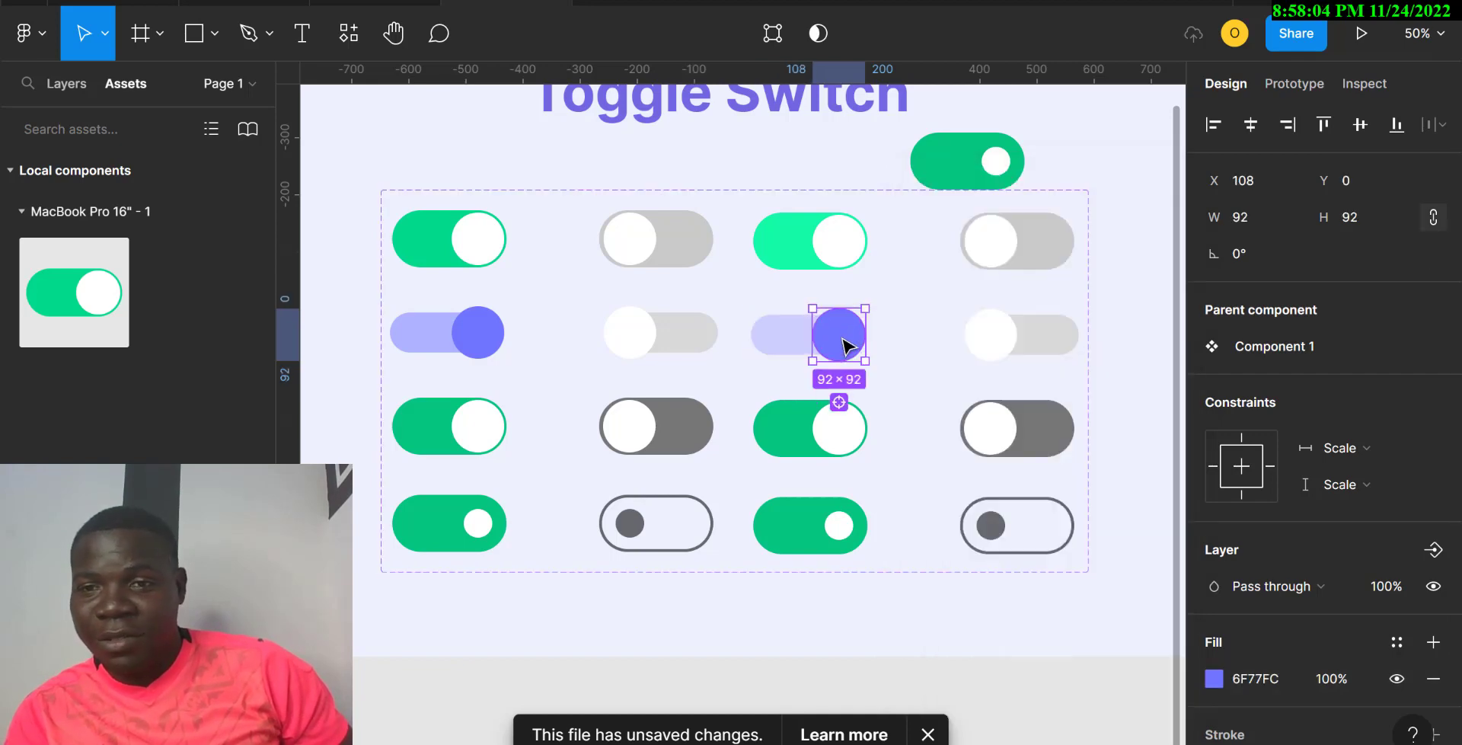
left_click(1218, 679)
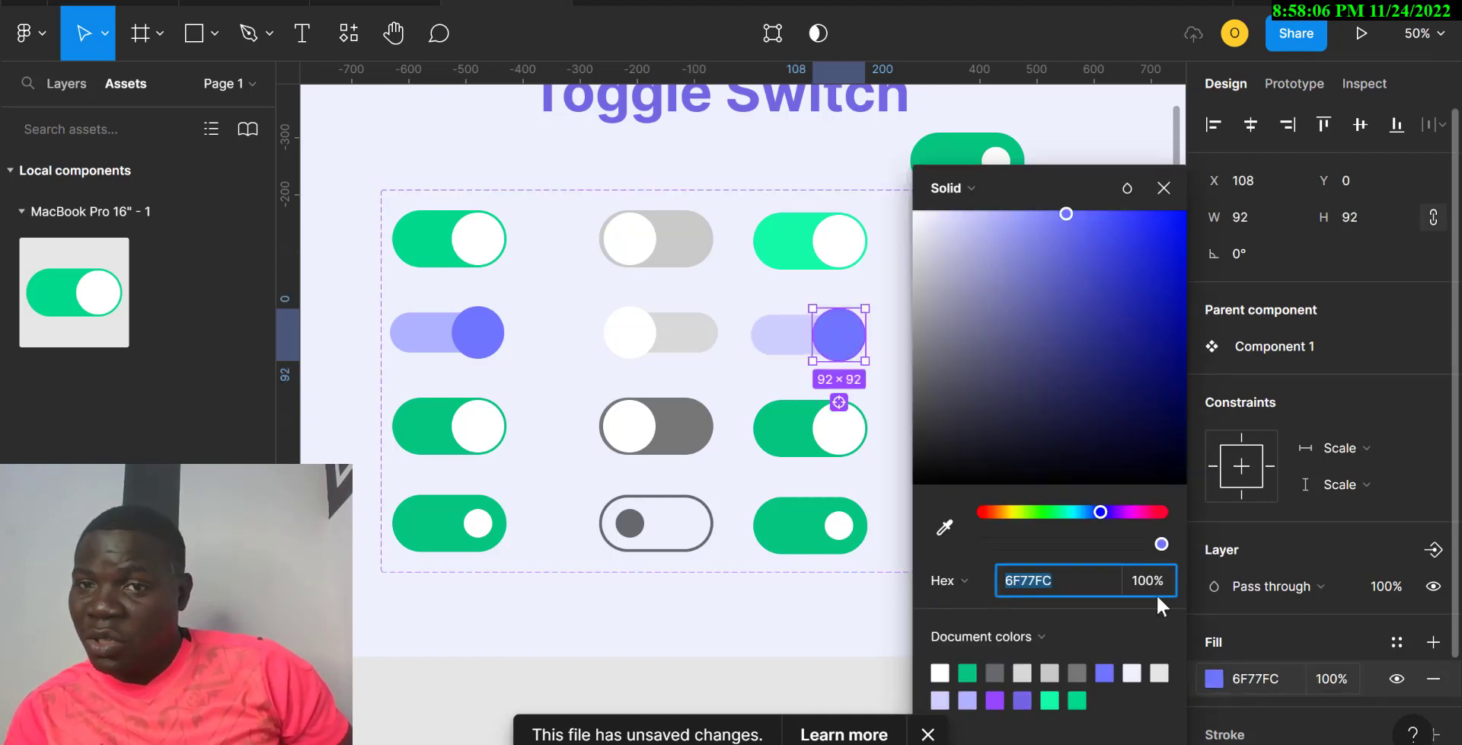
left_click(1013, 213)
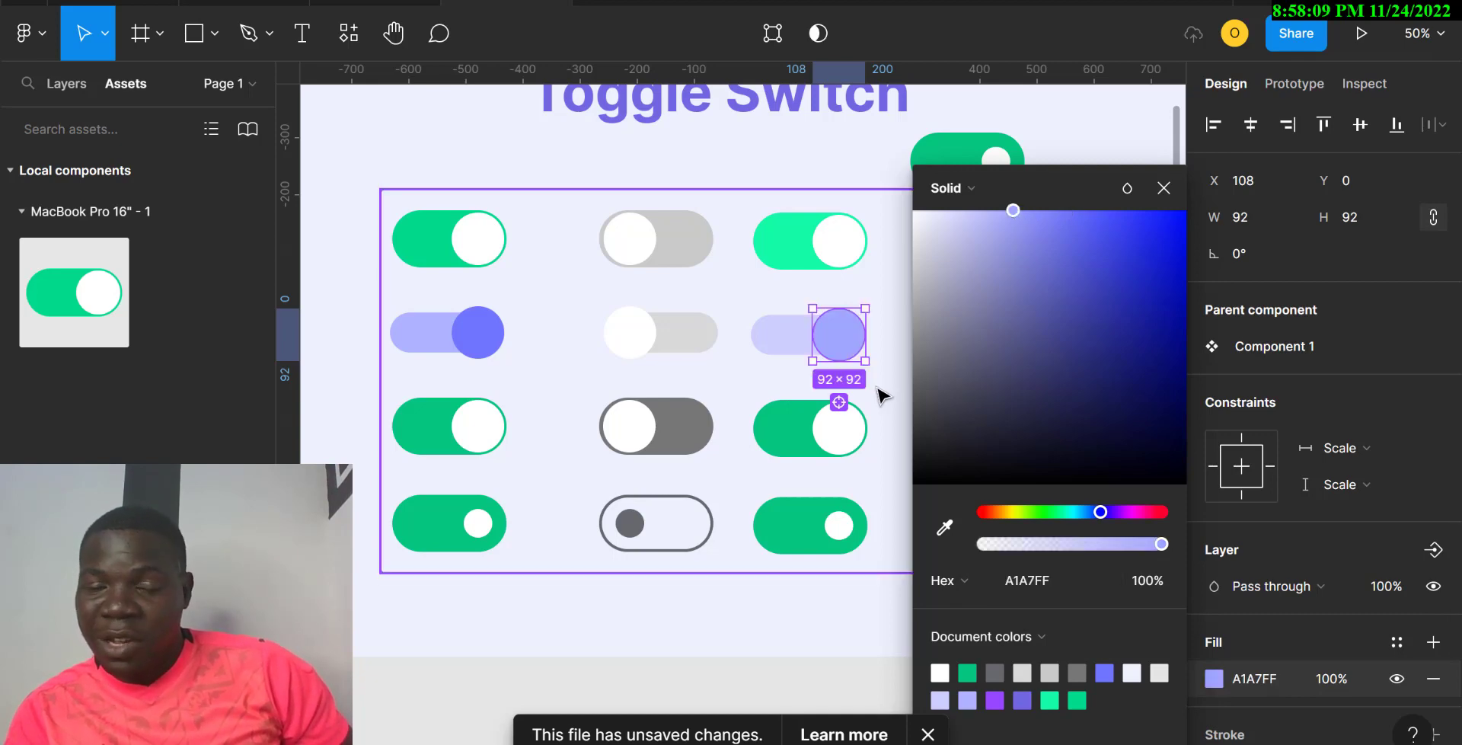
scroll(880, 396, "down", 3)
left_click(793, 314)
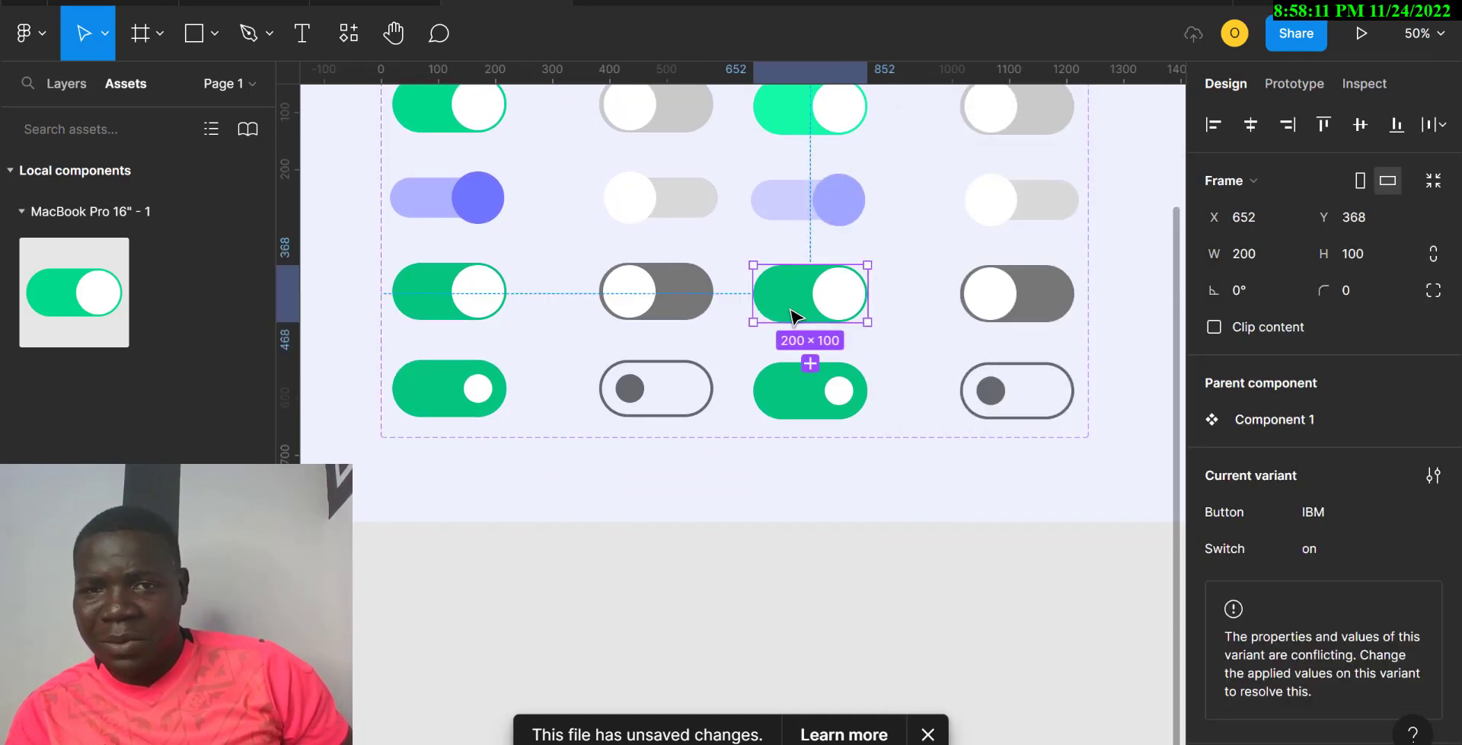
Step: Brighten the duplicated third-row green toggle from 06C580 to 05F29D
scroll(1288, 532, "down", 5)
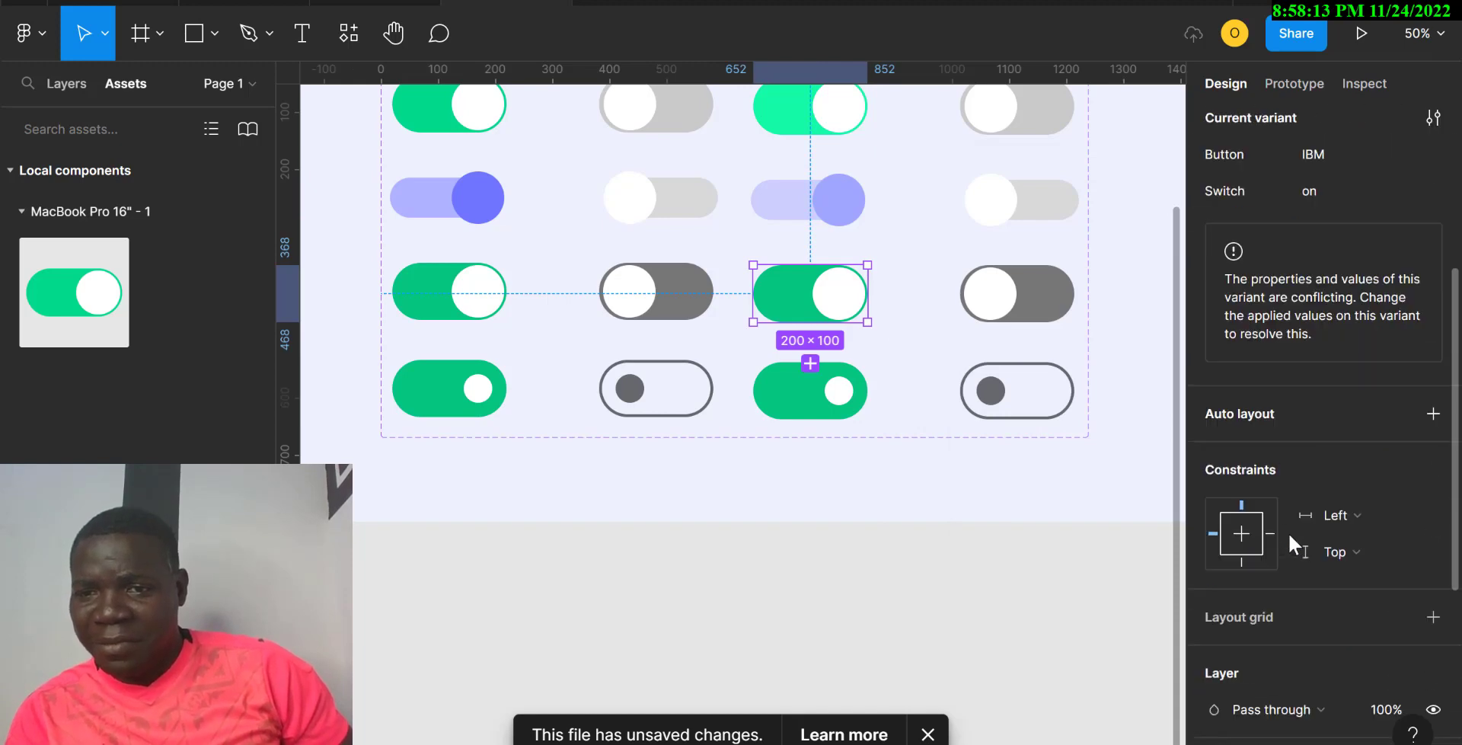
scroll(1288, 532, "down", 5)
left_click(1215, 547)
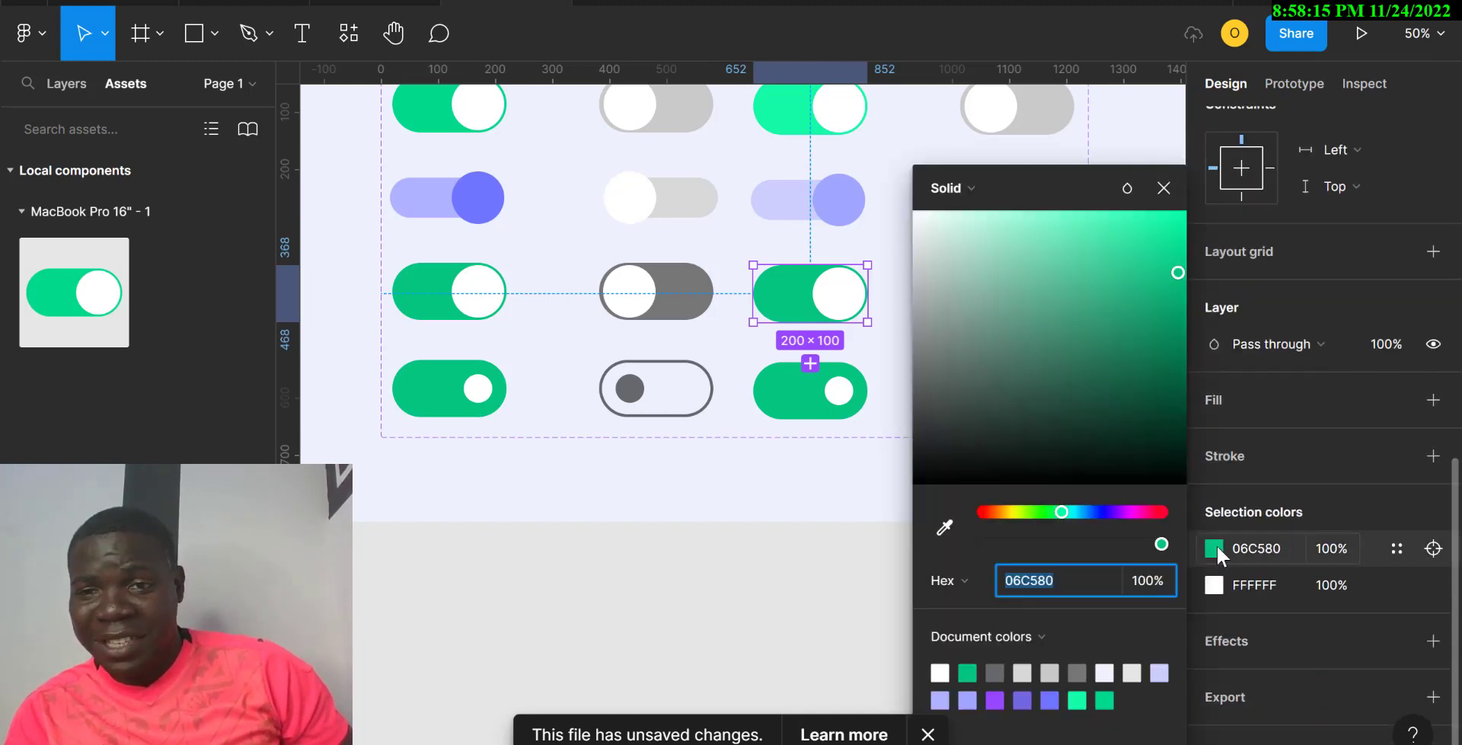
left_click(1181, 225)
Step: Brighten the duplicated bottom-row green toggle from 06C580 to 21F0A5
left_click(796, 399)
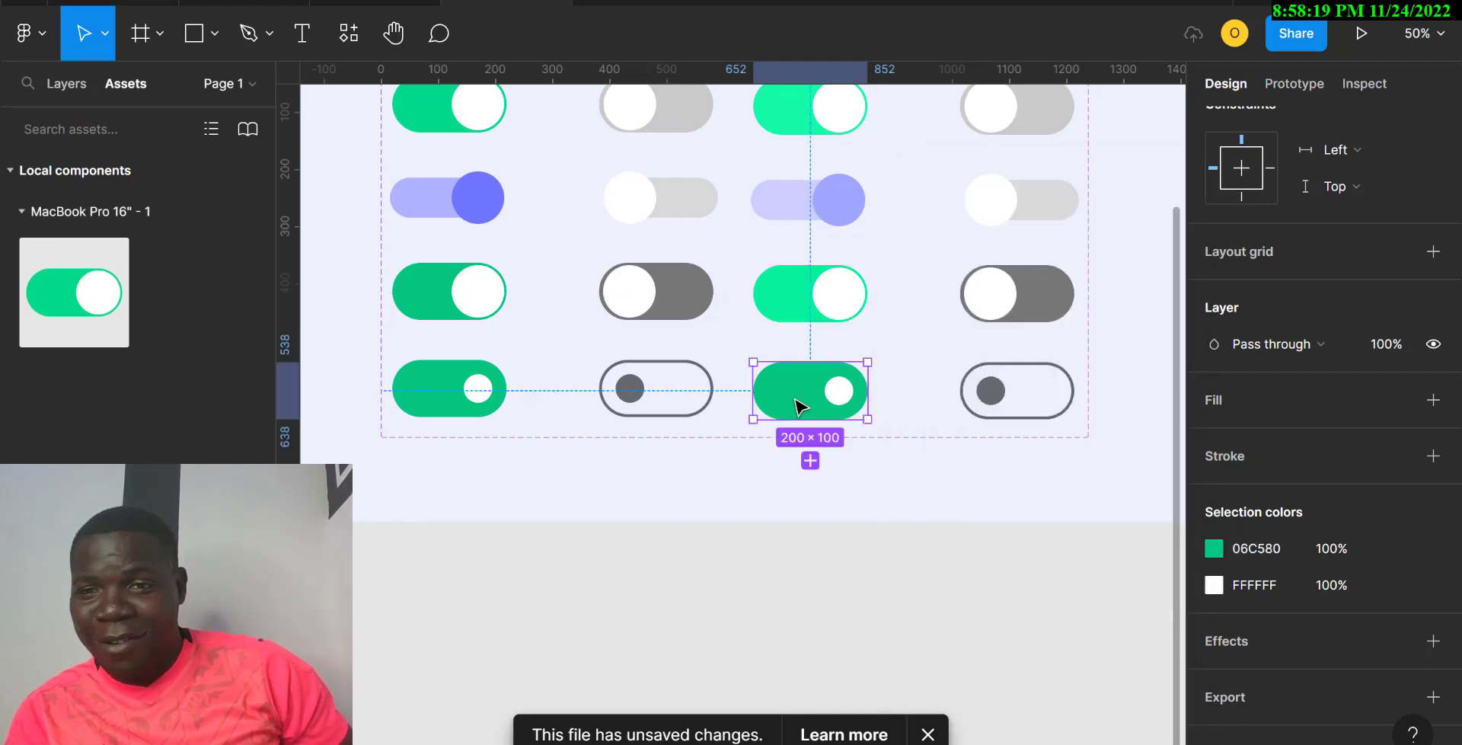
left_click(1215, 548)
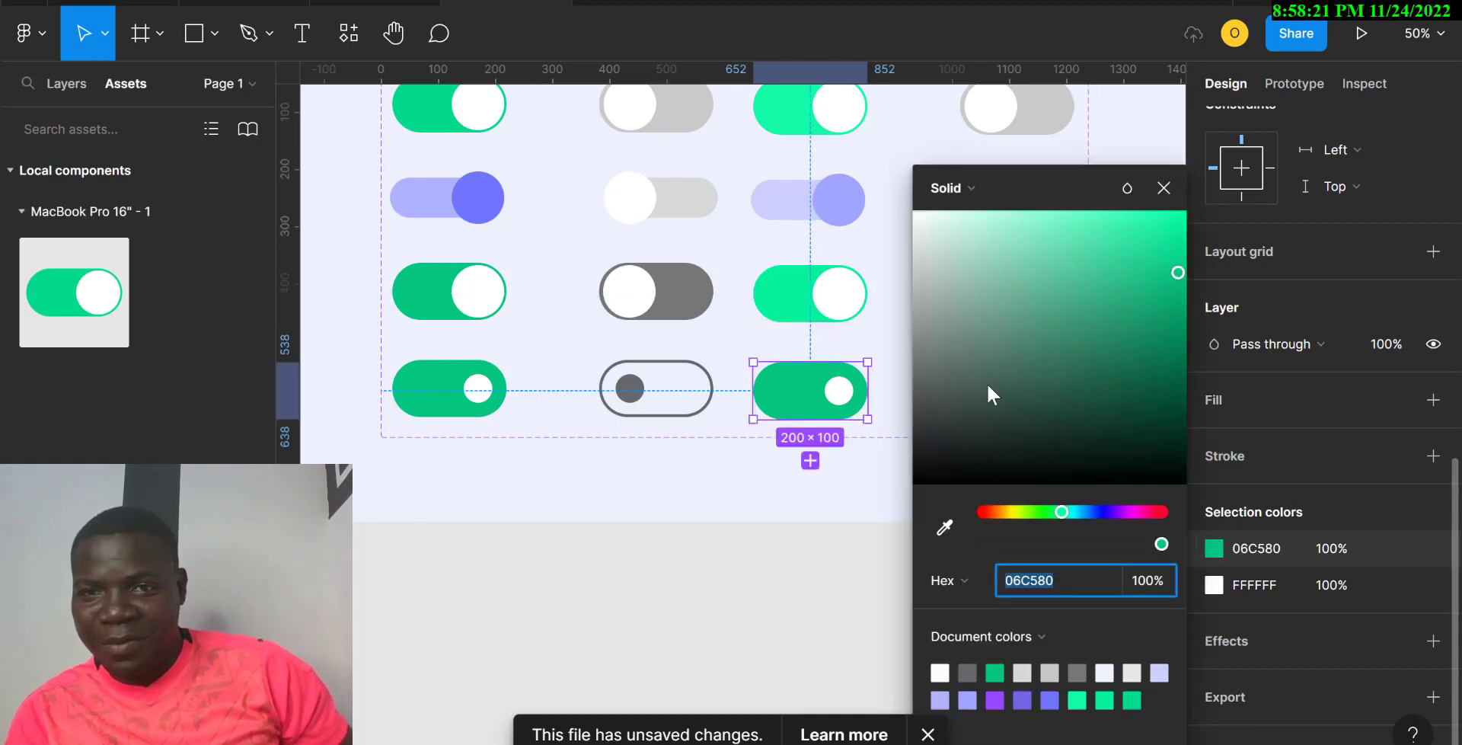
left_click(1150, 234)
scroll(842, 366, "right", 5)
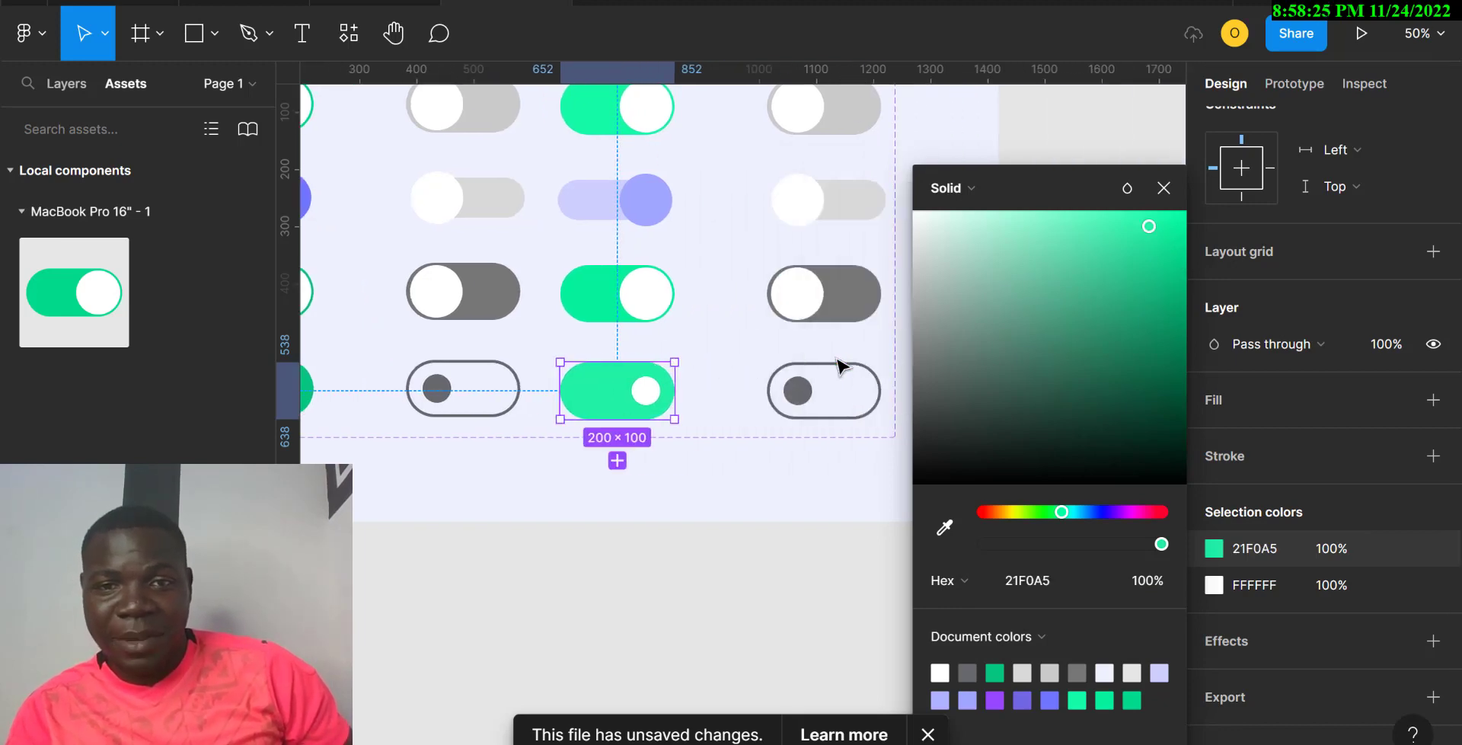
left_click(746, 402)
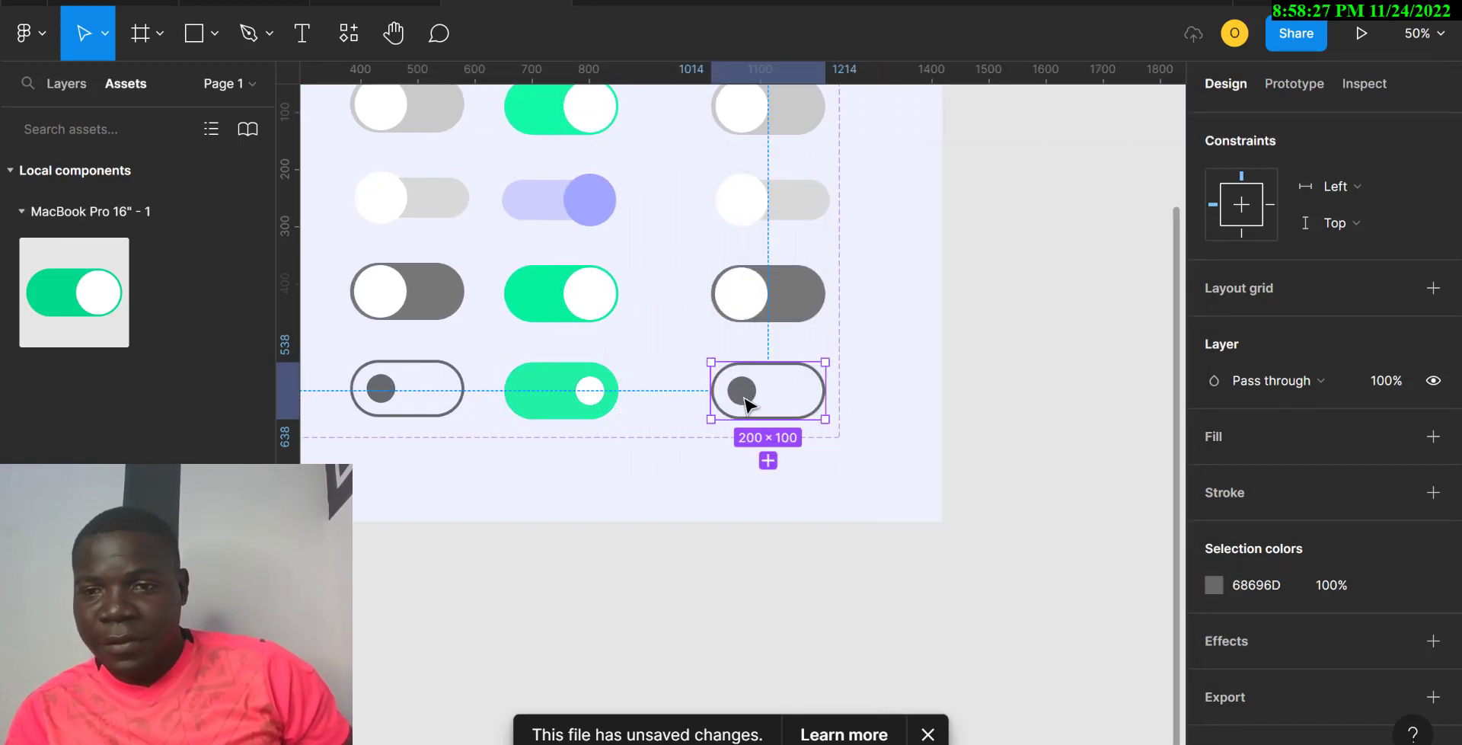
Step: Lighten the bottom, third and second right-column greys (68696D to A7A8AA, D9D9D9 to CCC8C8)
left_click(1214, 585)
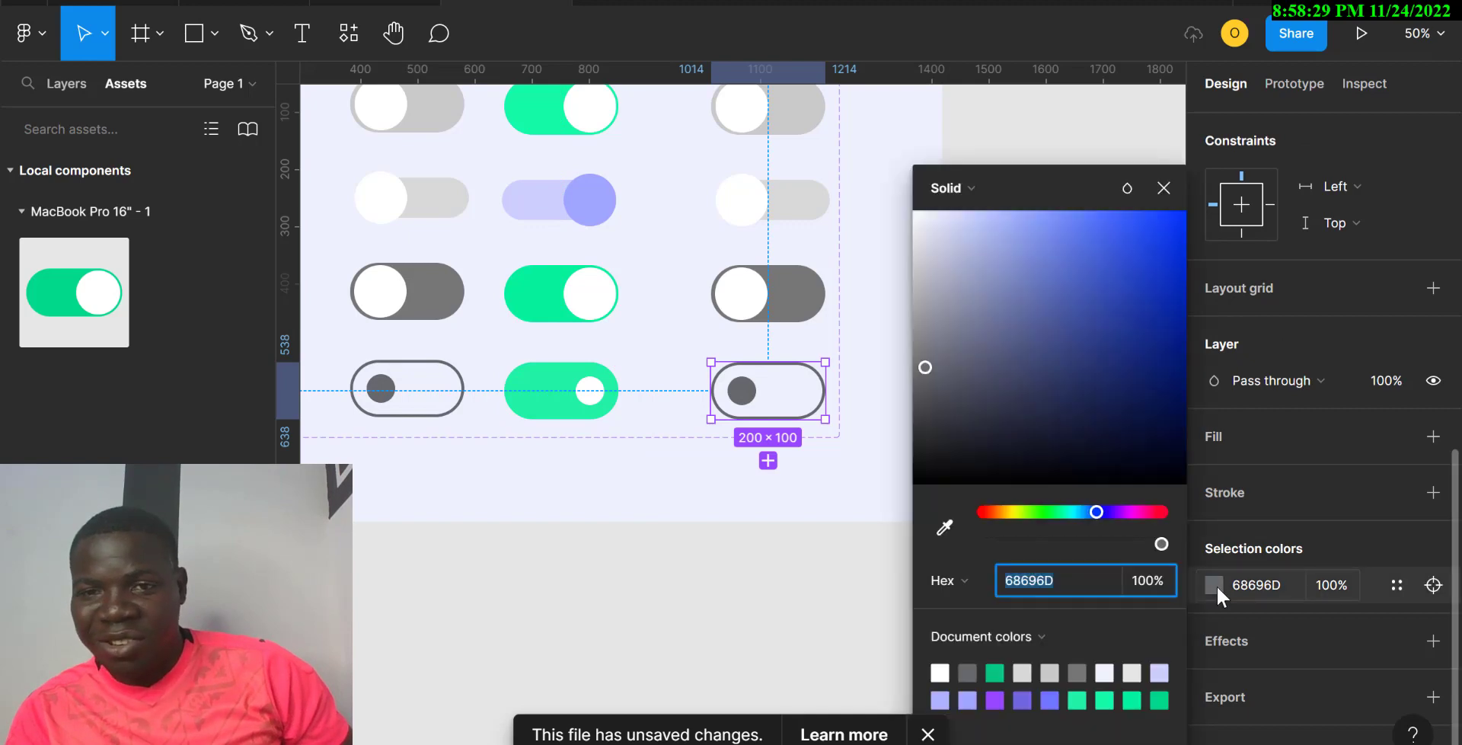
left_click(917, 304)
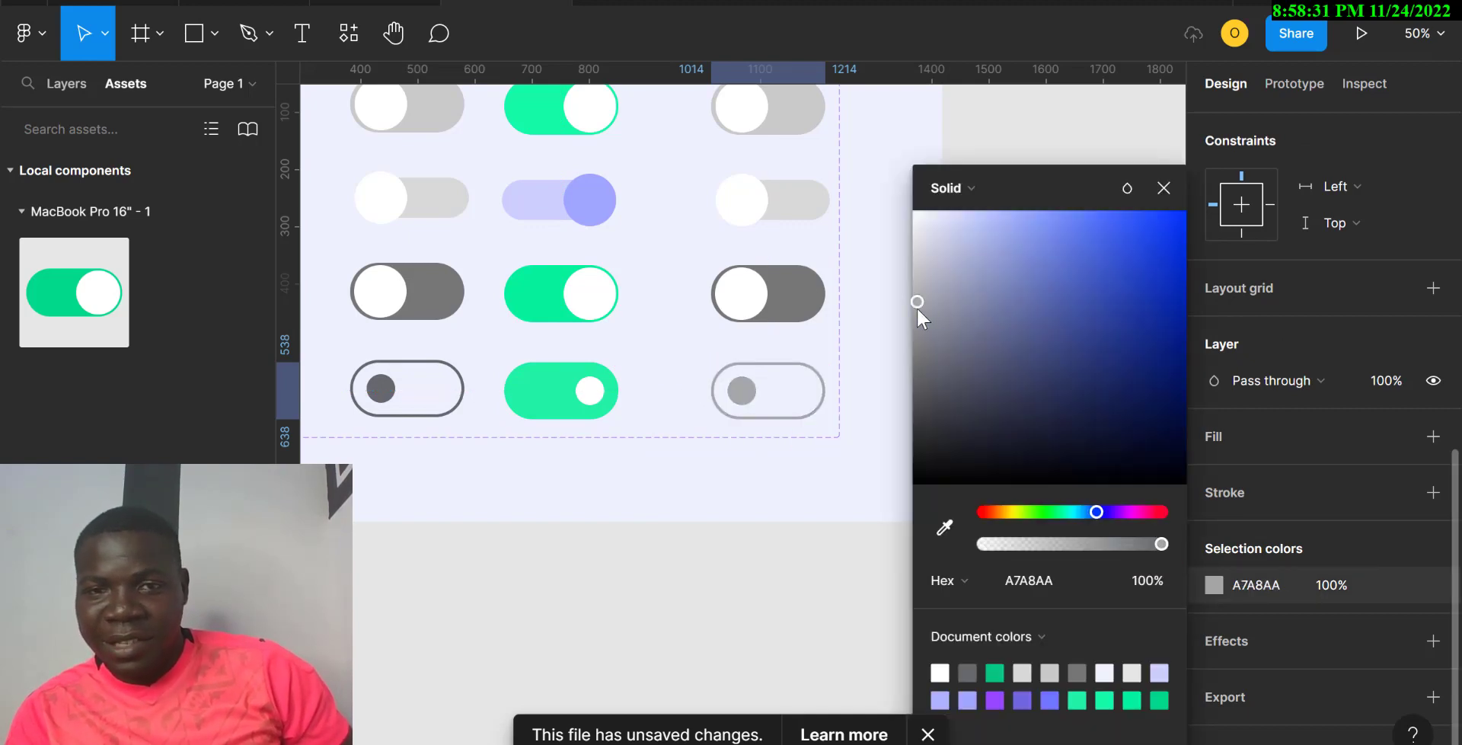
left_click(782, 292)
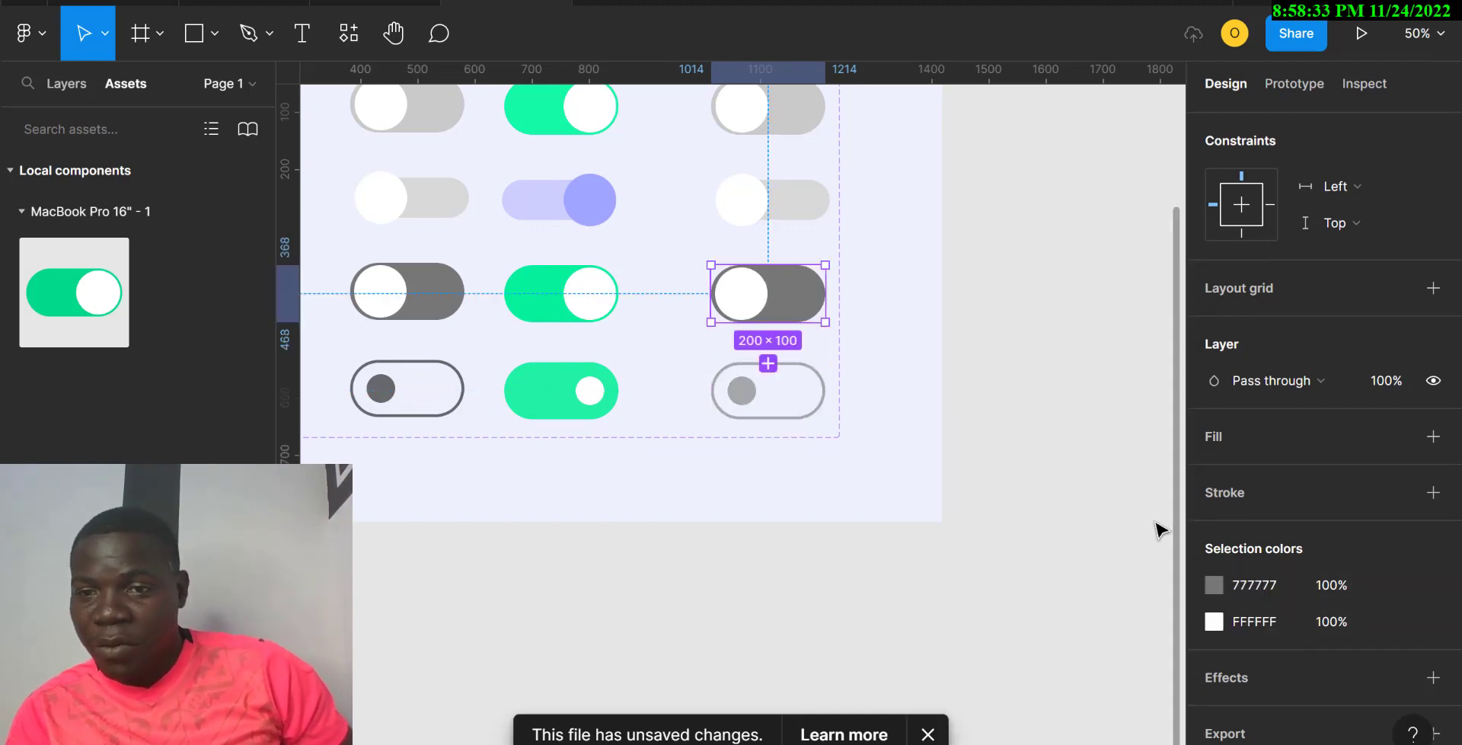
left_click(1216, 585)
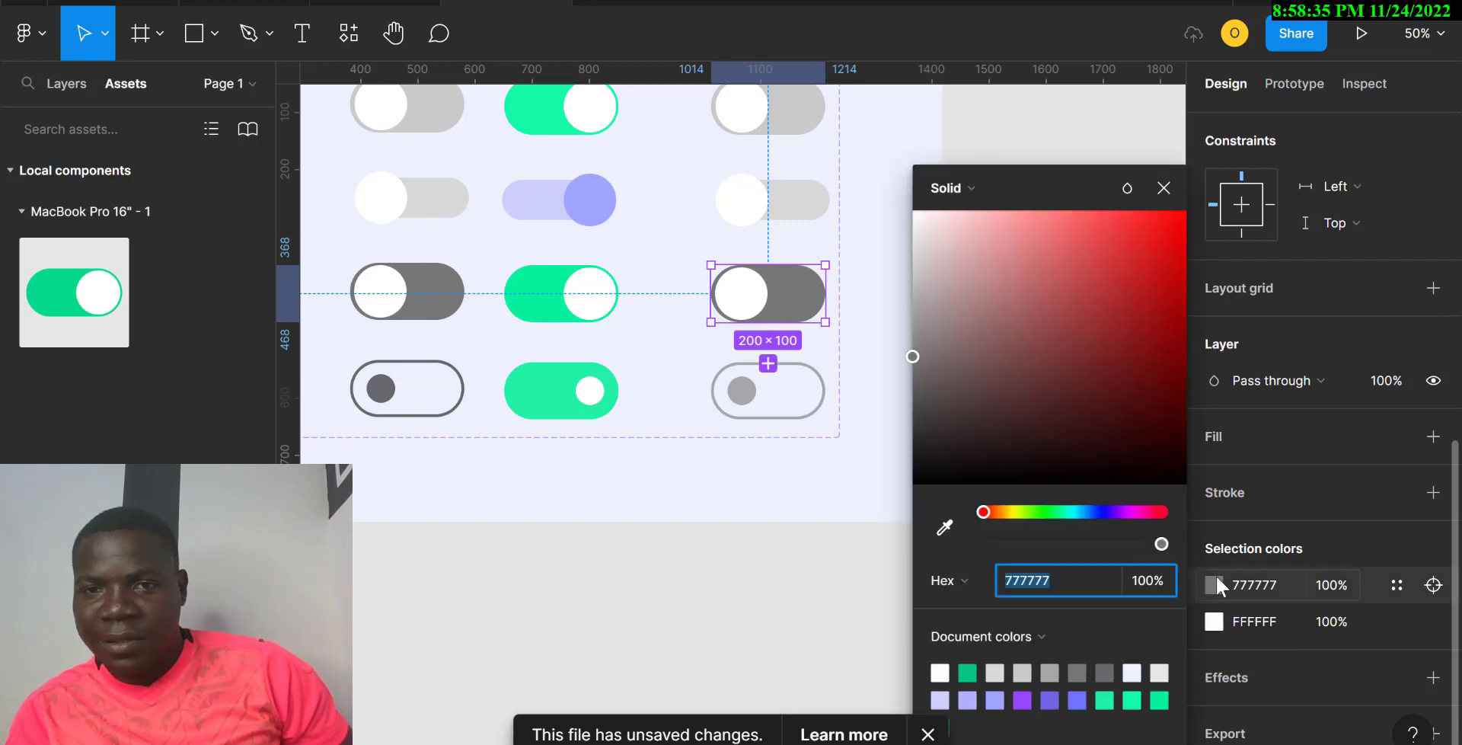
left_click(917, 303)
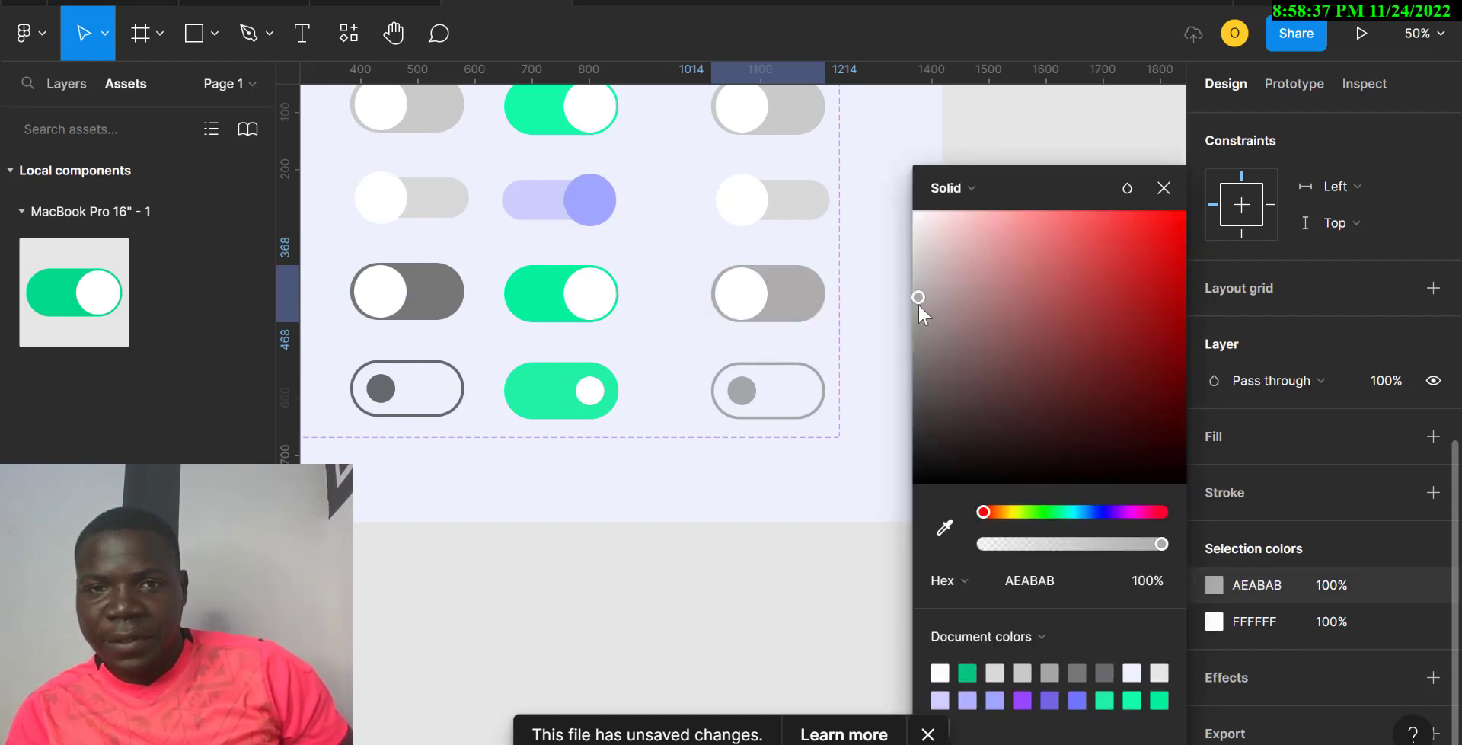
left_click(774, 214)
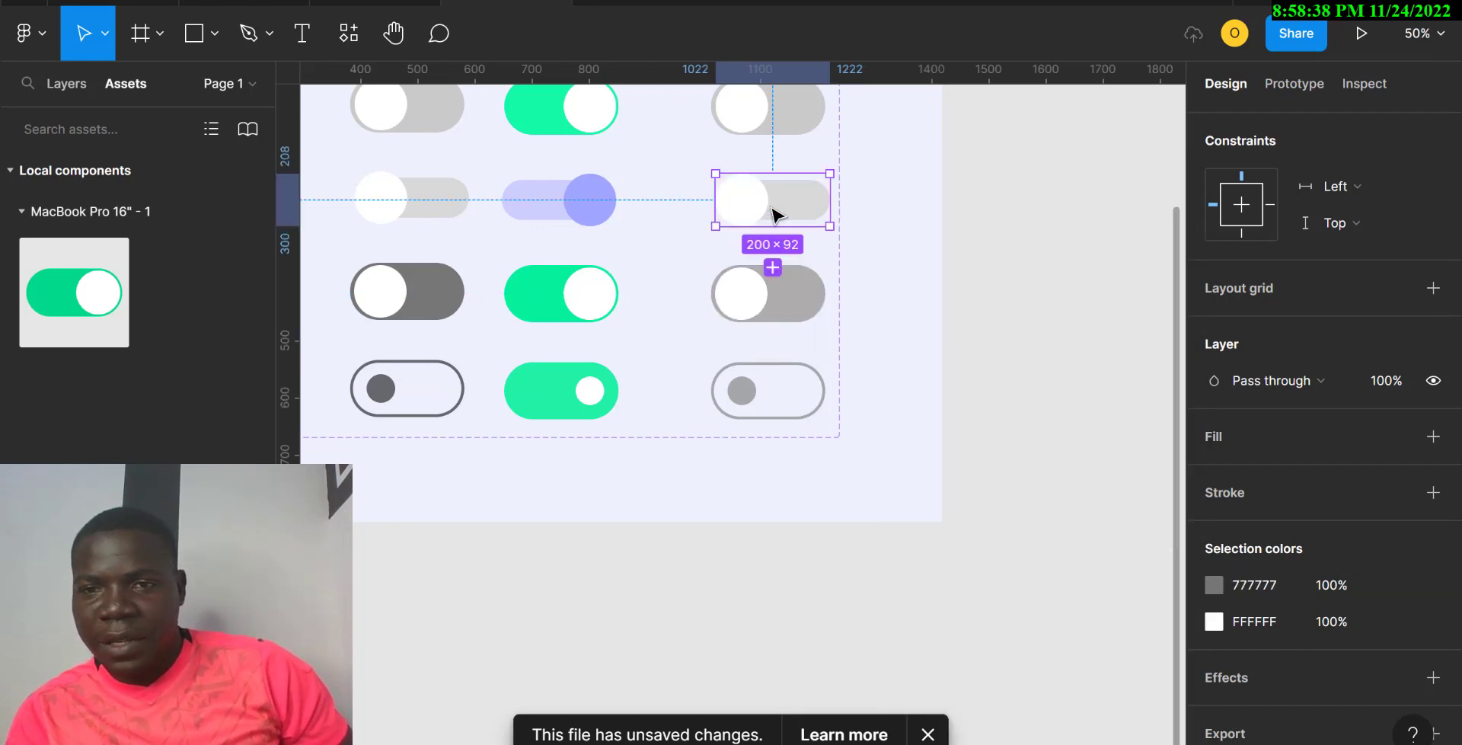
left_click(1215, 585)
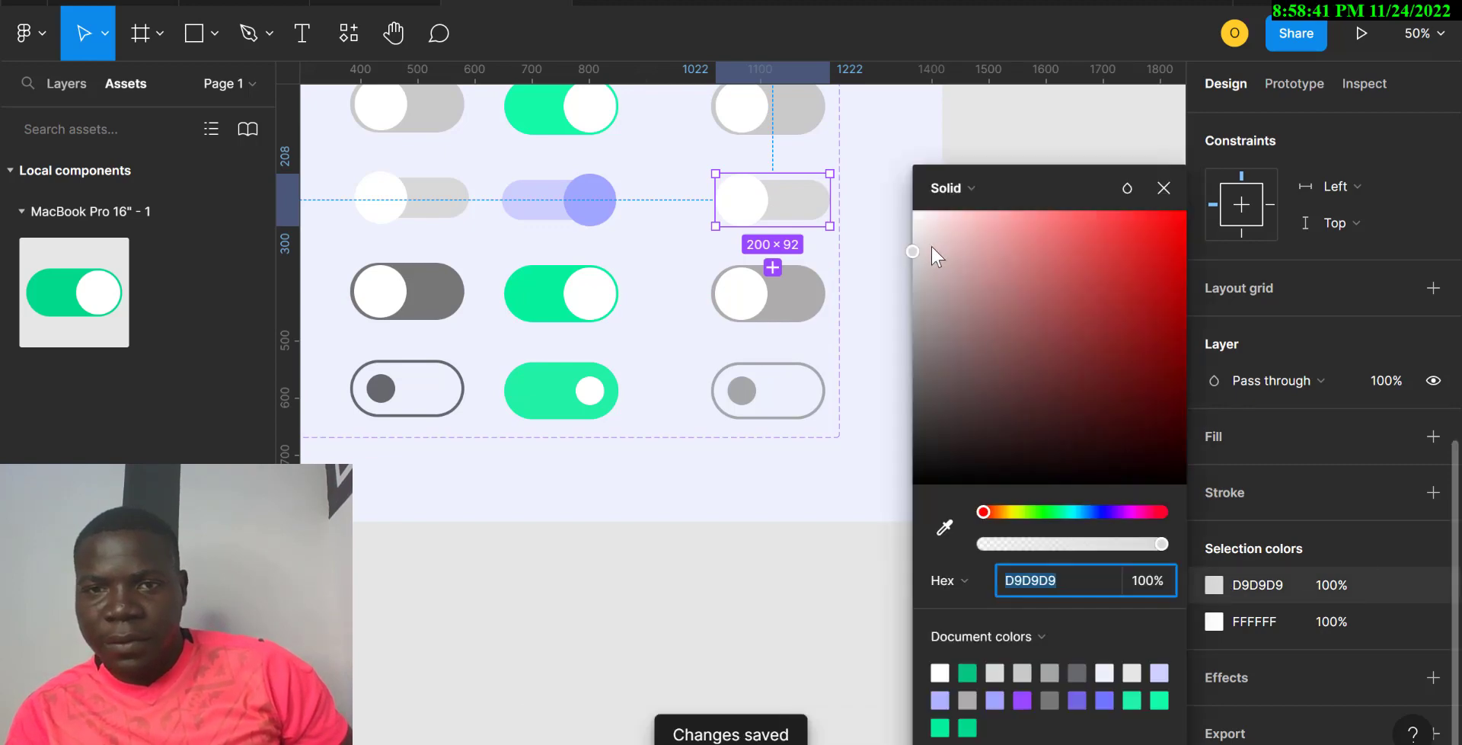
left_click(919, 266)
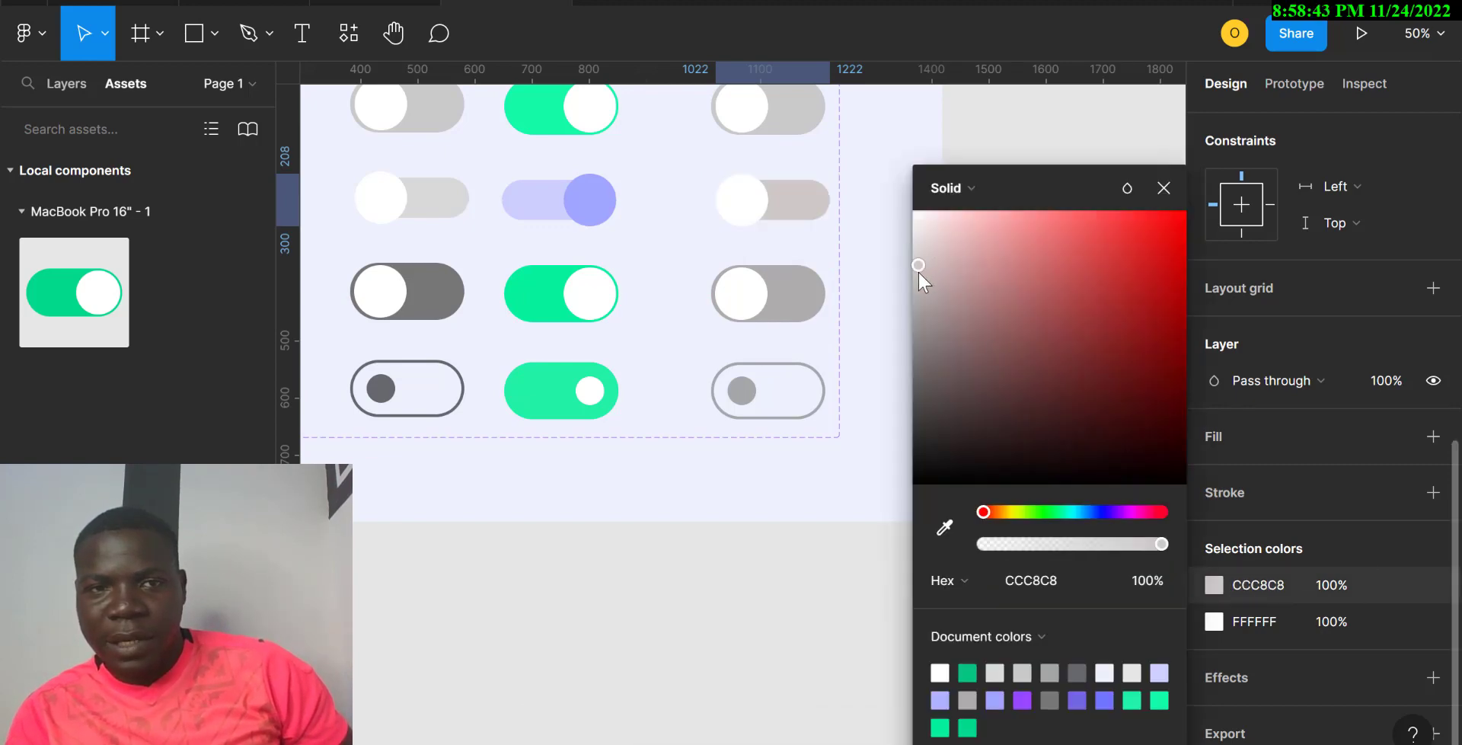
Step: Adjust the top-right toggle's C9C9C9 grey, settling on E5E0E0
left_click(773, 114)
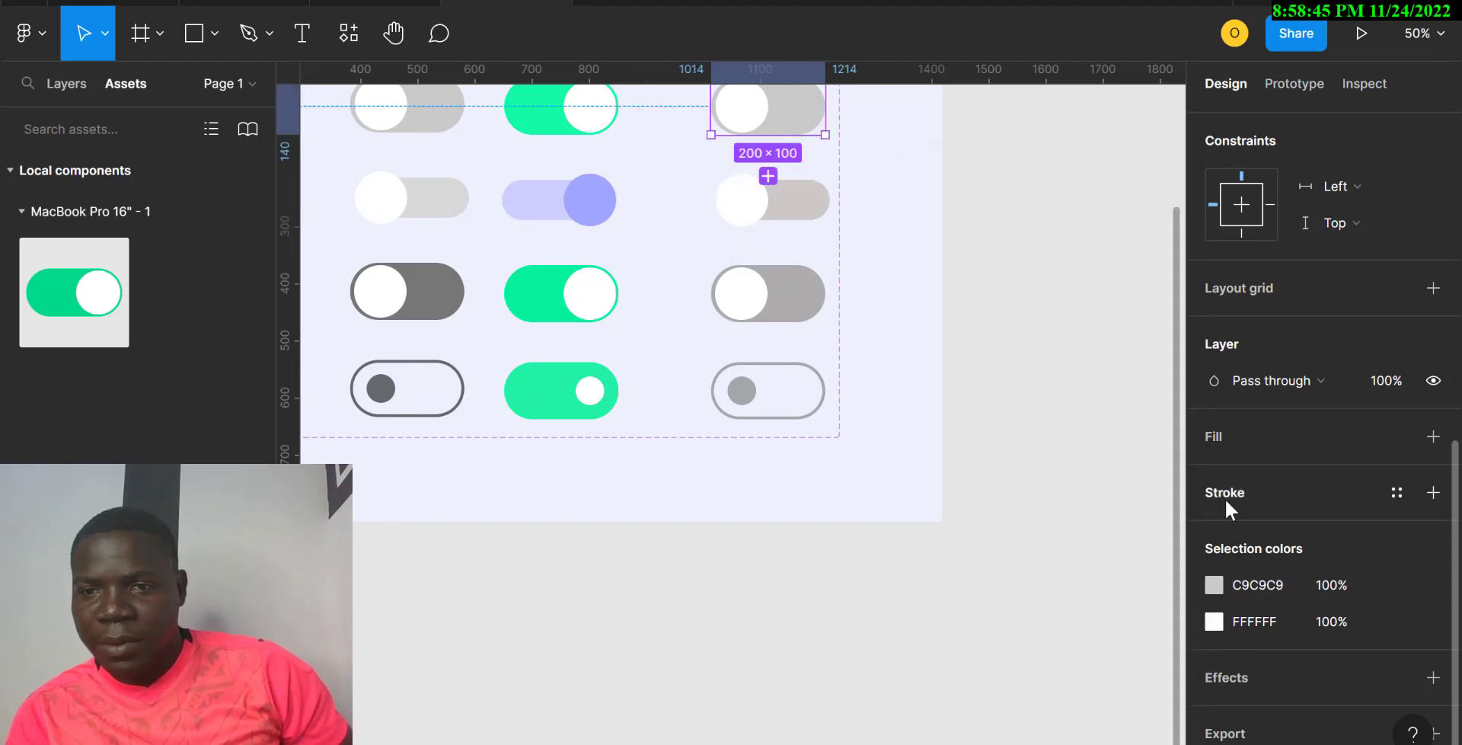
left_click(1214, 585)
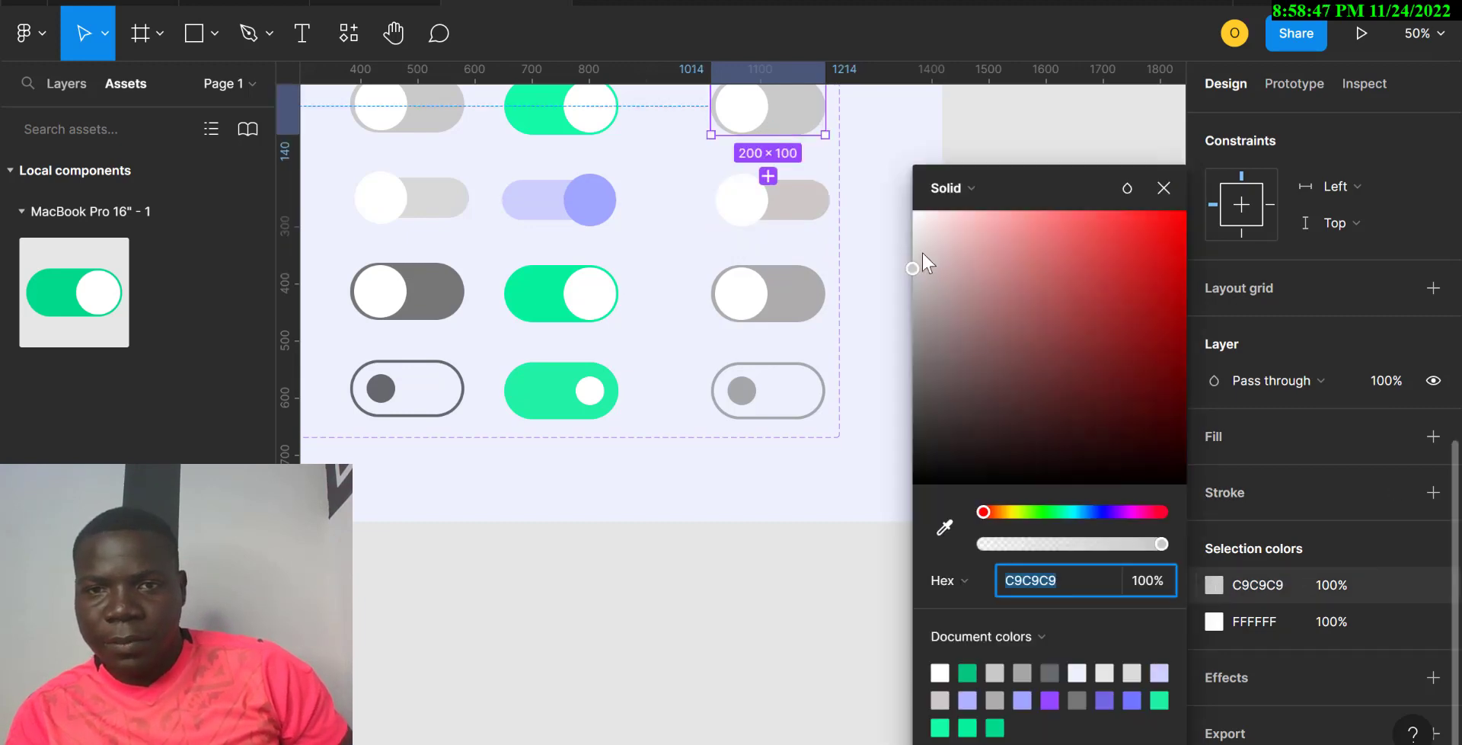
left_click(917, 230)
scroll(844, 223, "up", 5)
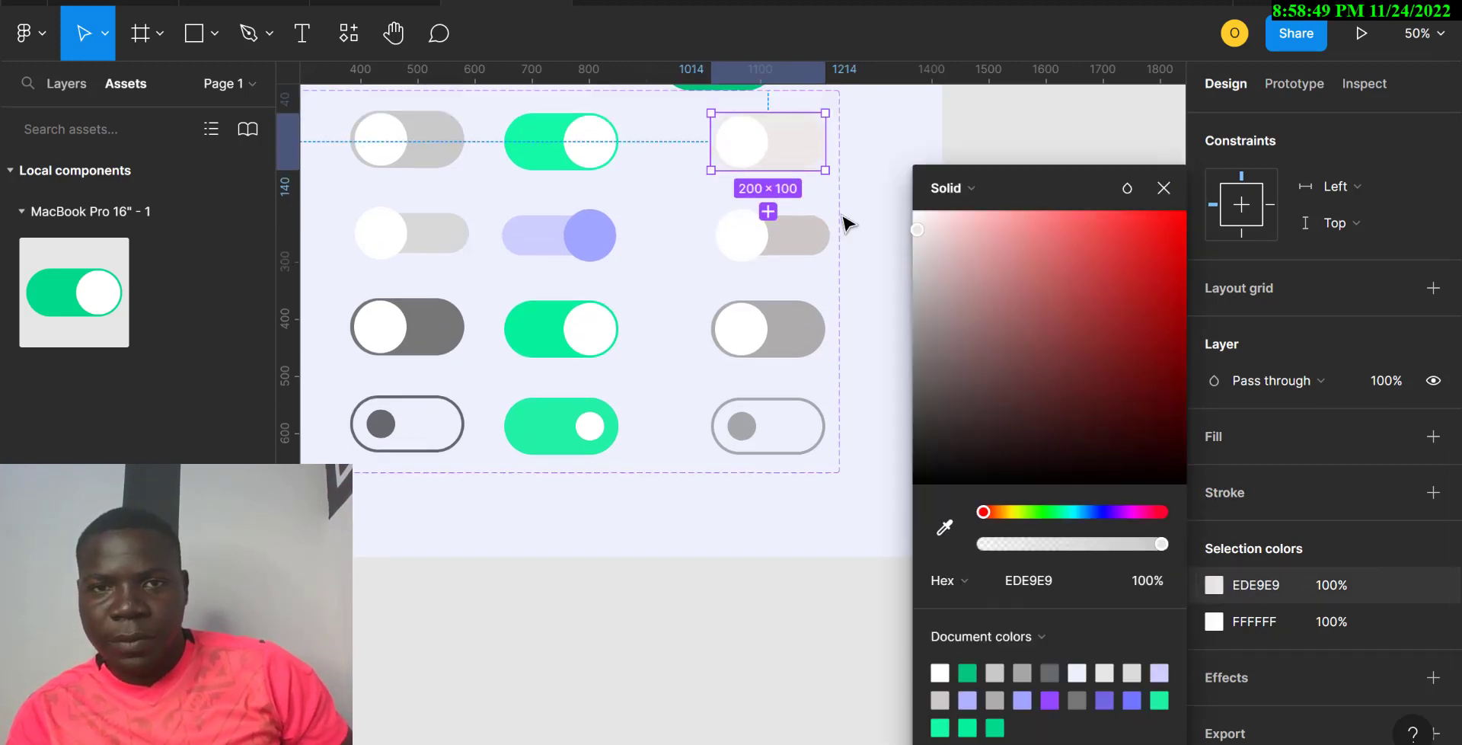
left_click(920, 255)
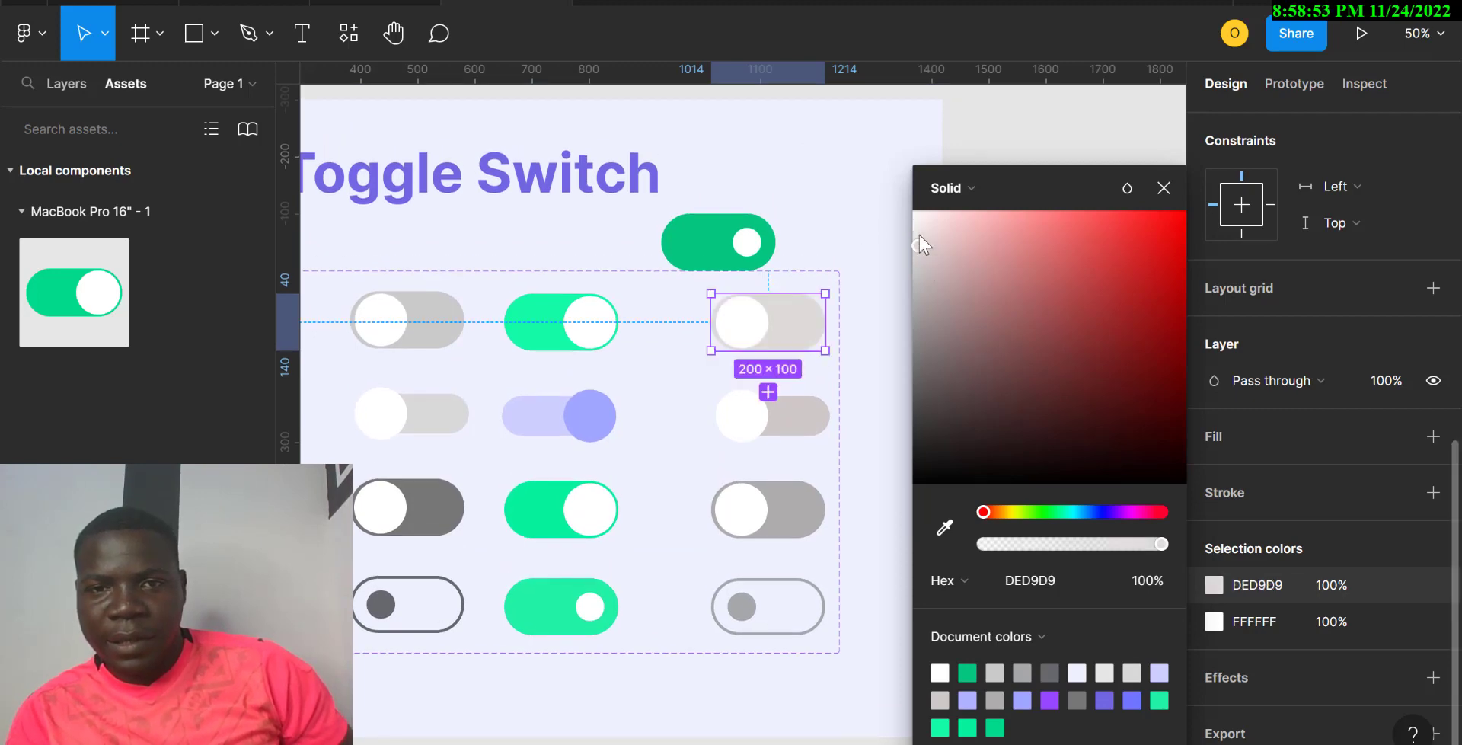
left_click(919, 235)
left_click(920, 262)
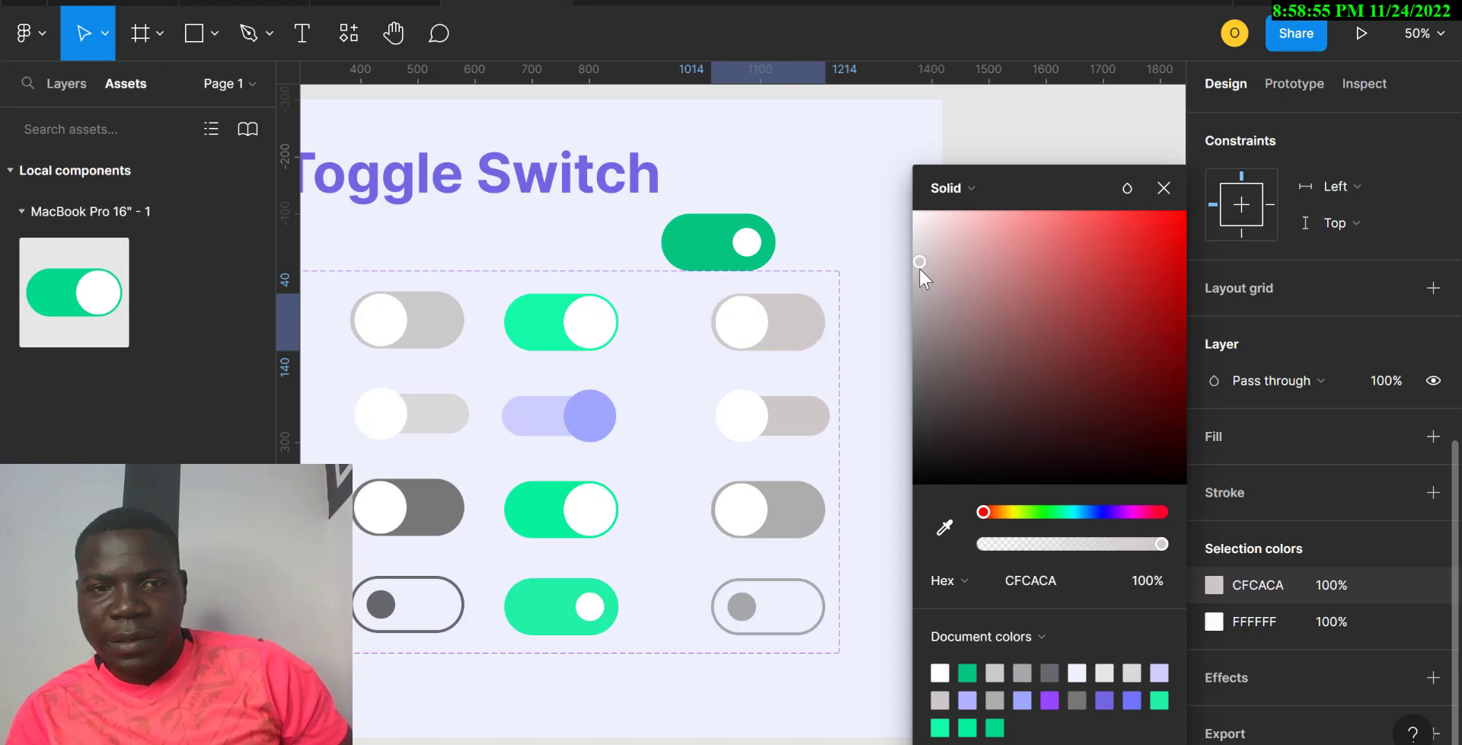
left_click(920, 238)
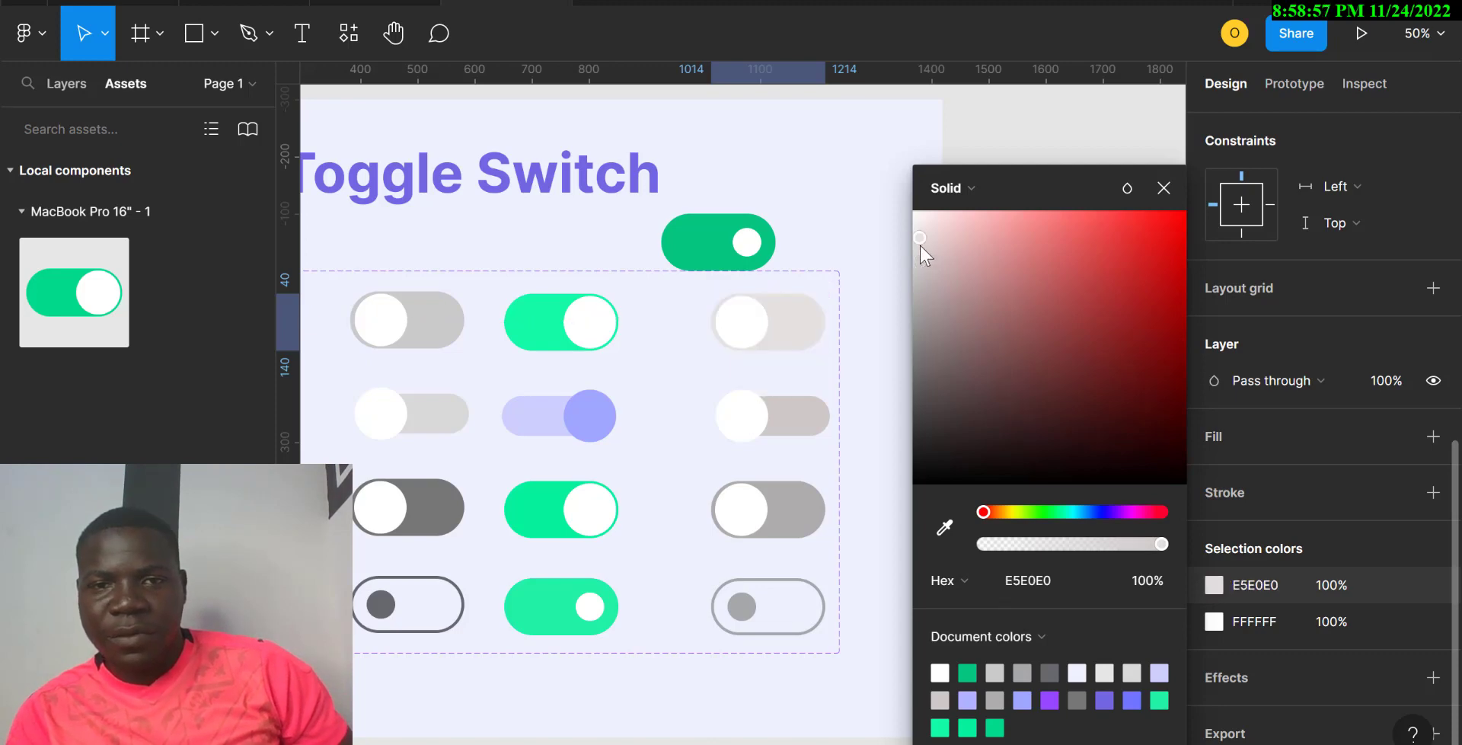
scroll(767, 401, "left", 1)
scroll(768, 407, "left", 1)
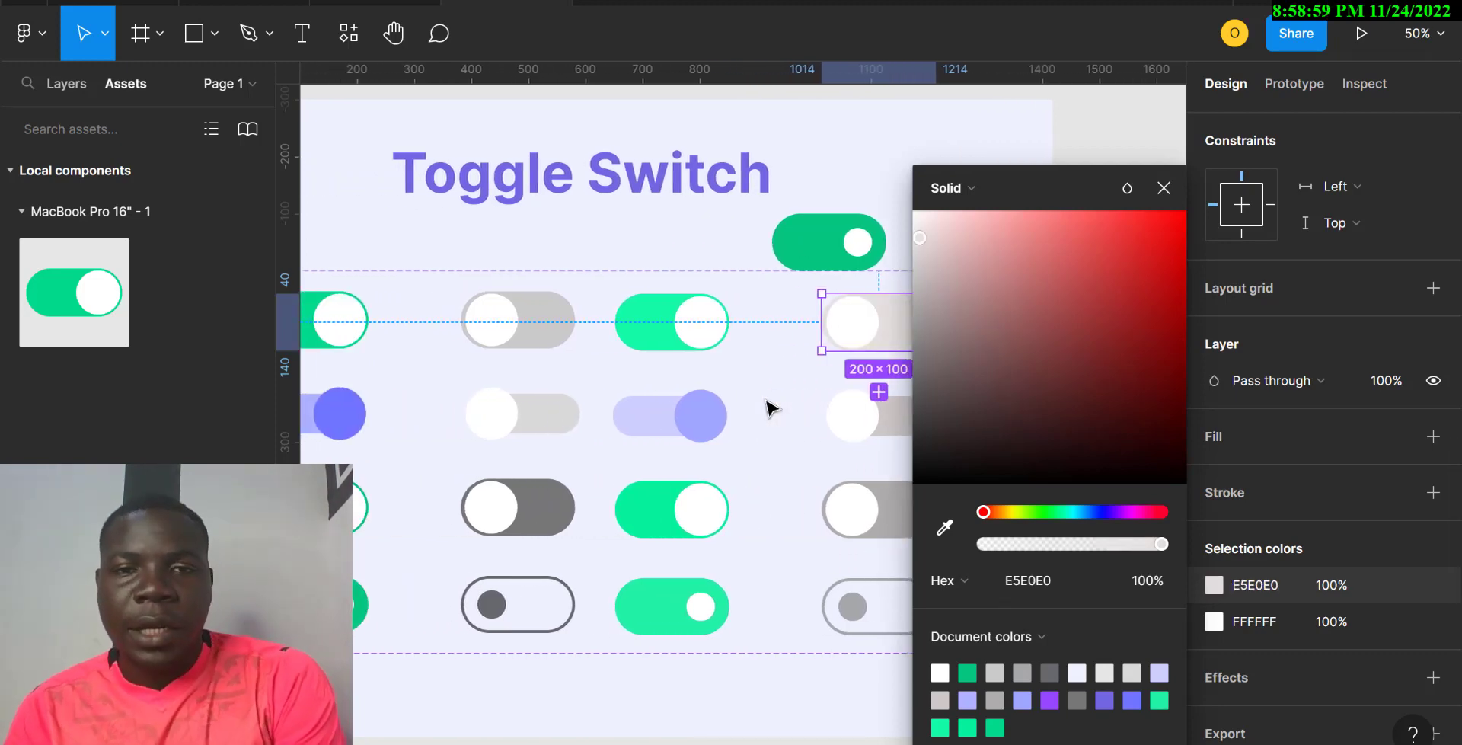
left_click(653, 338)
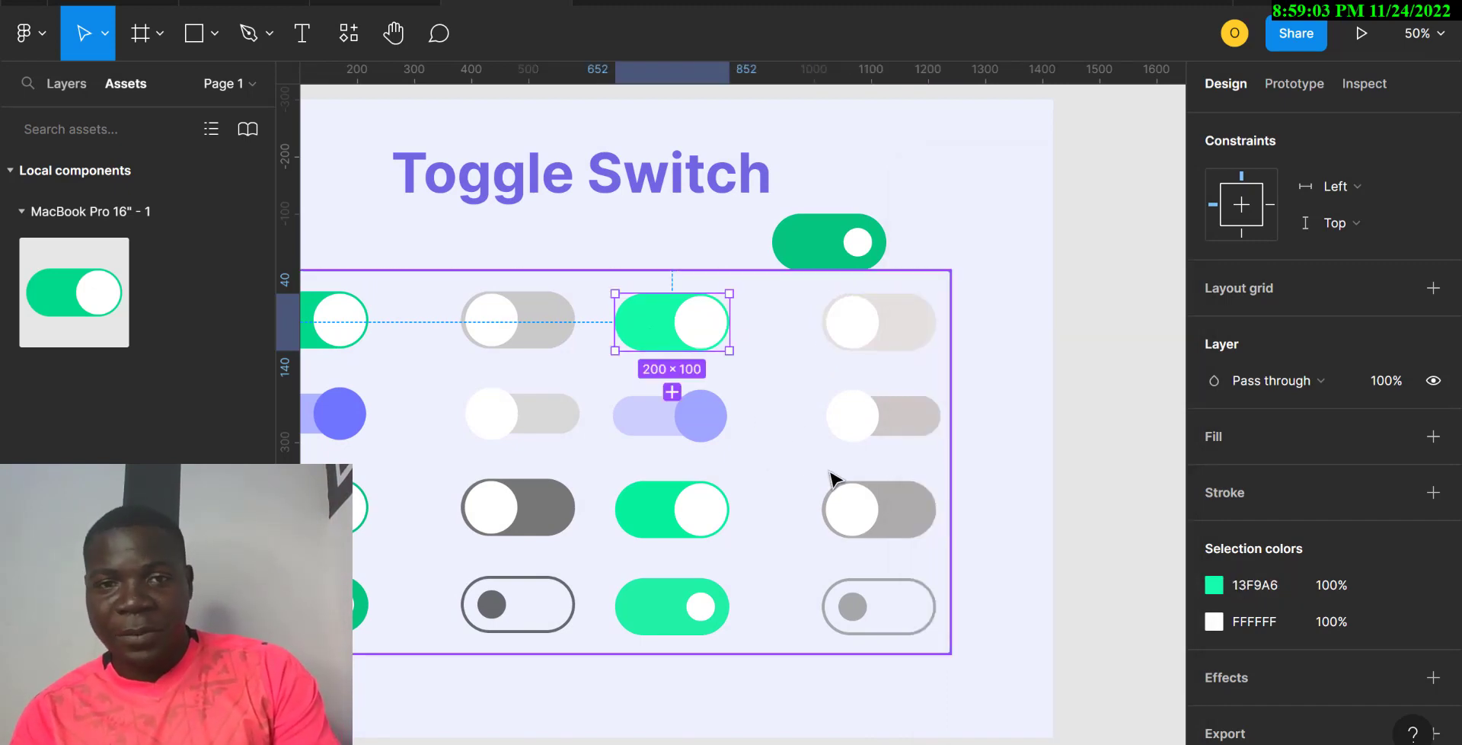
Step: Select the whole 16-variant set and show its Button and Switch (off, on) properties
left_click(672, 424, "shift")
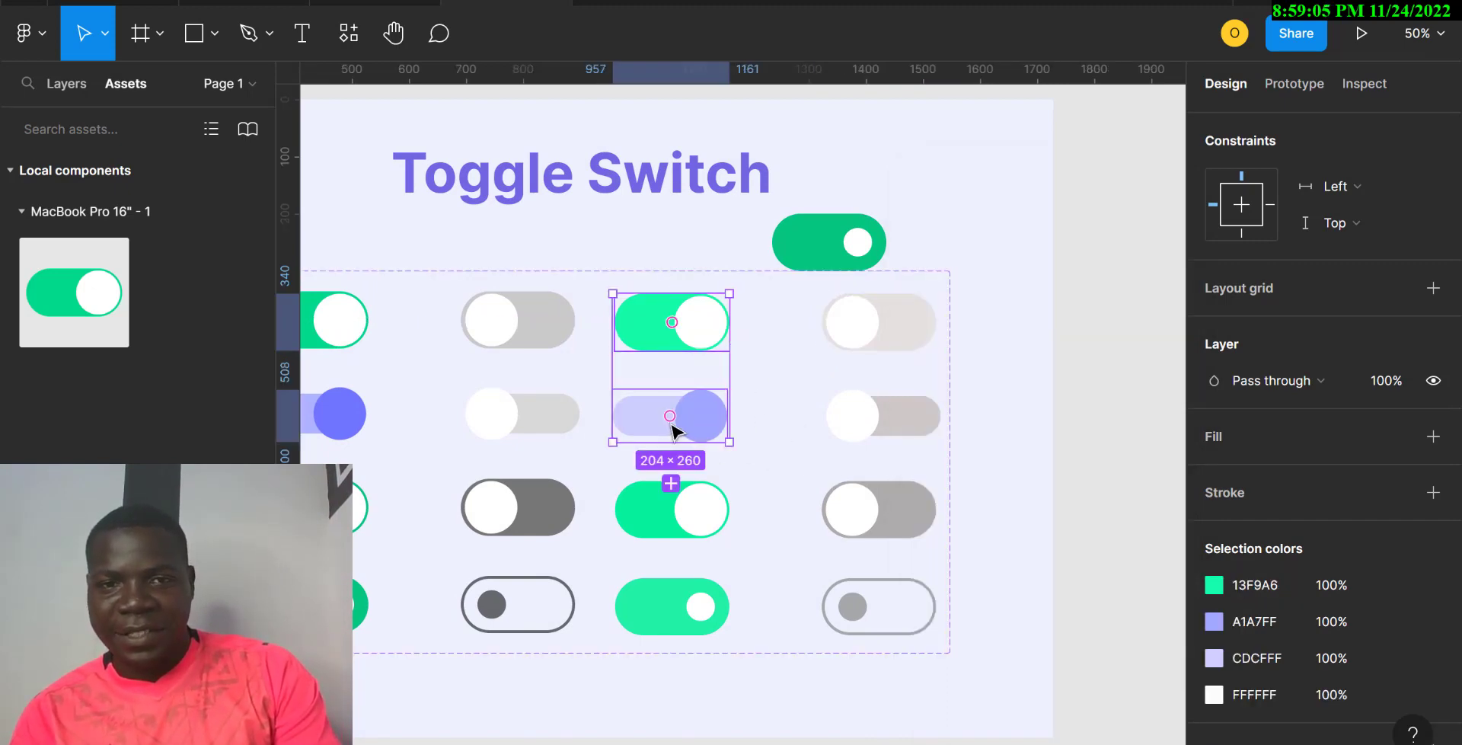
scroll(543, 345, "left", 5)
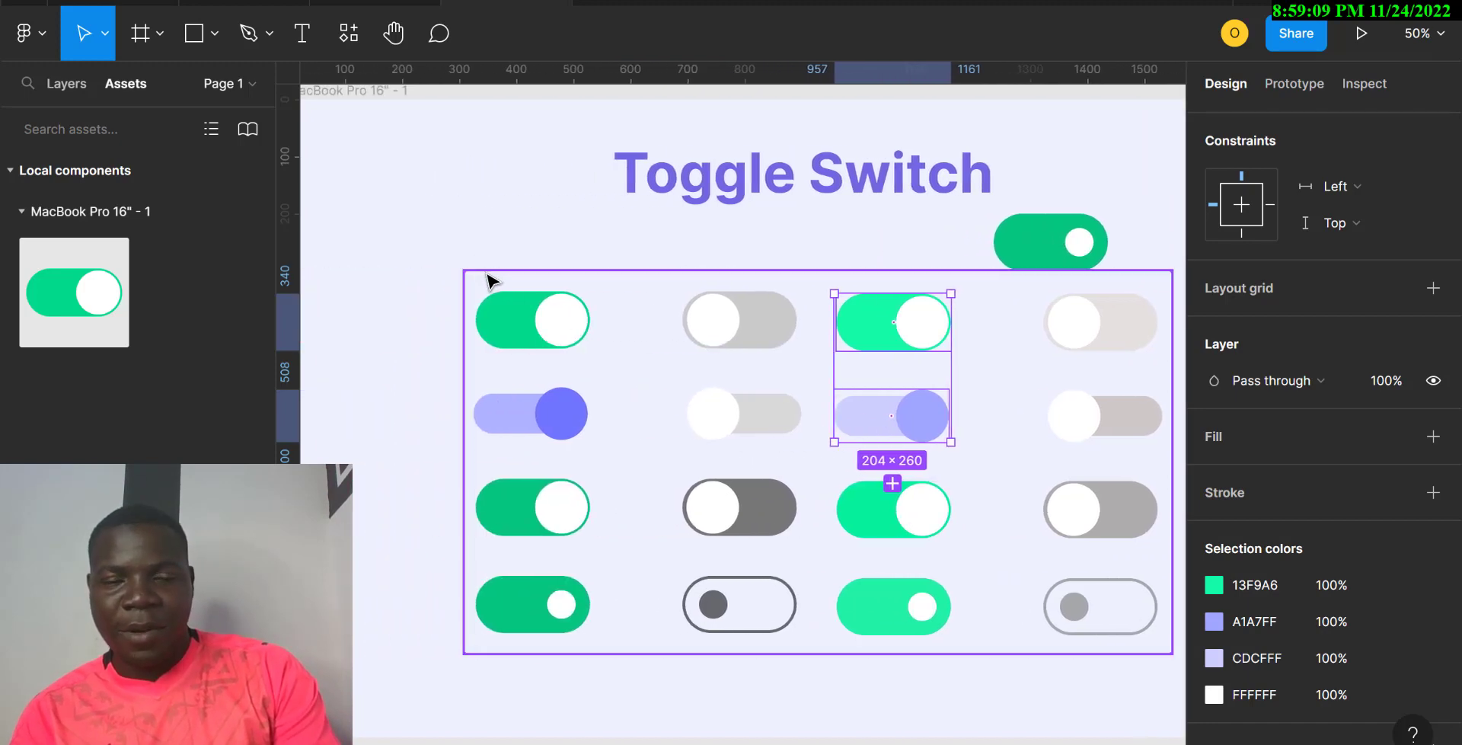
left_click(491, 279)
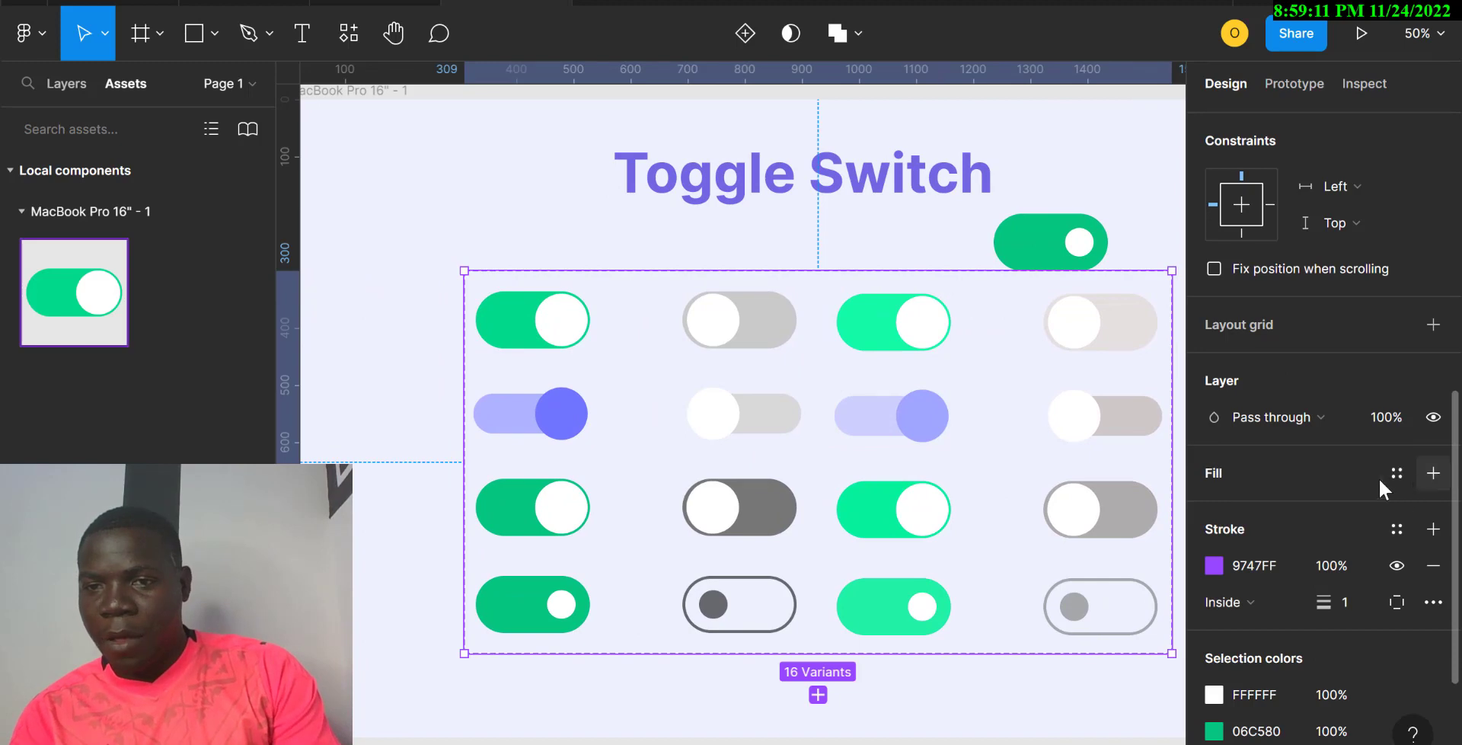
scroll(1256, 611, "down", 3)
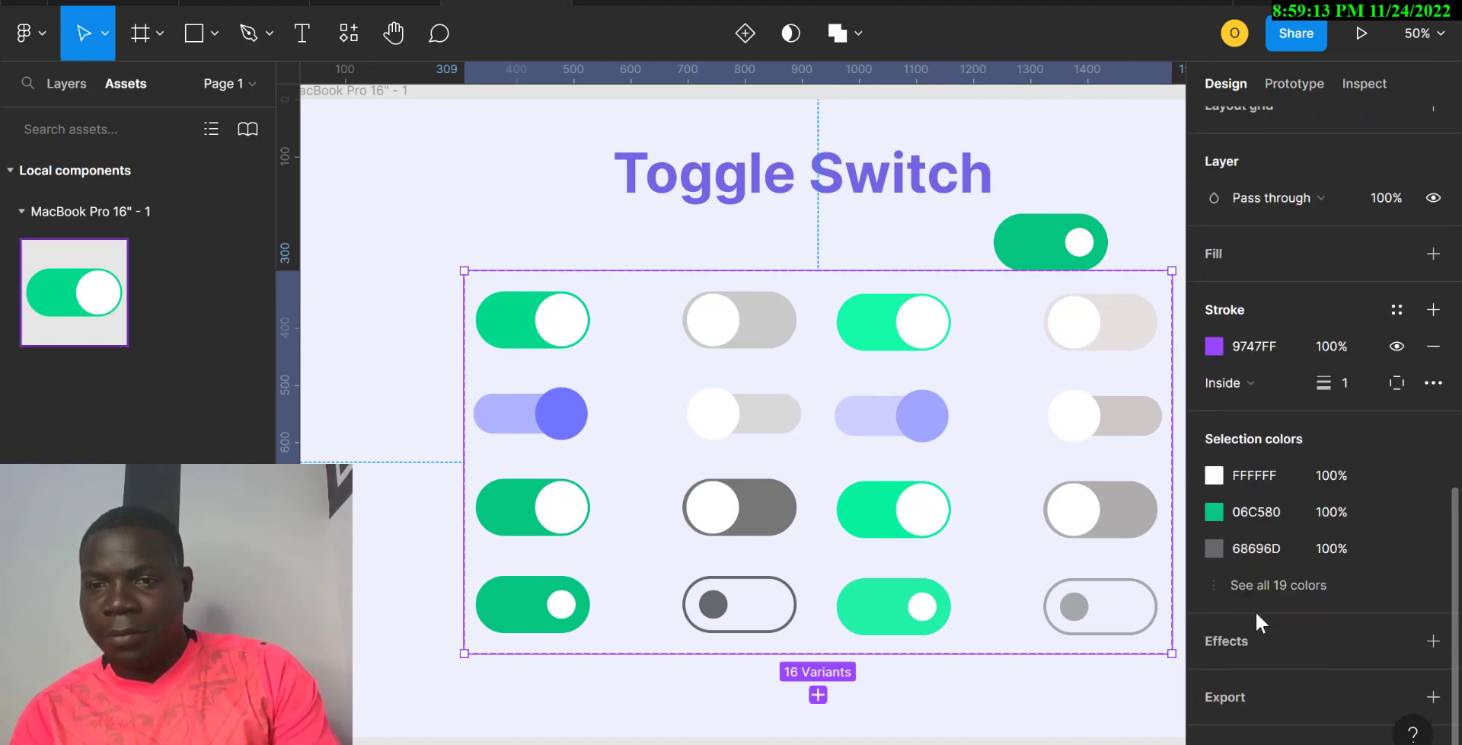
scroll(1255, 611, "up", 7)
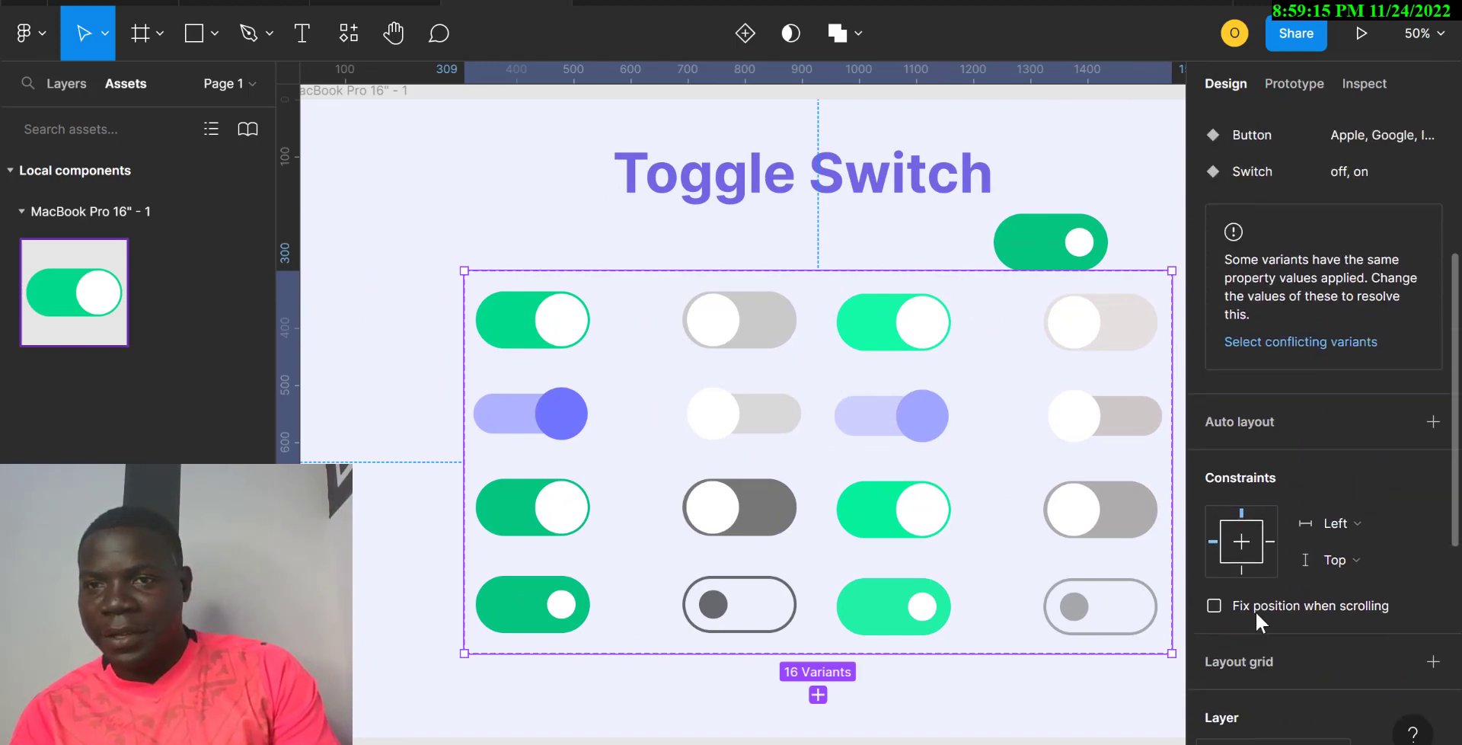
scroll(1255, 611, "up", 2)
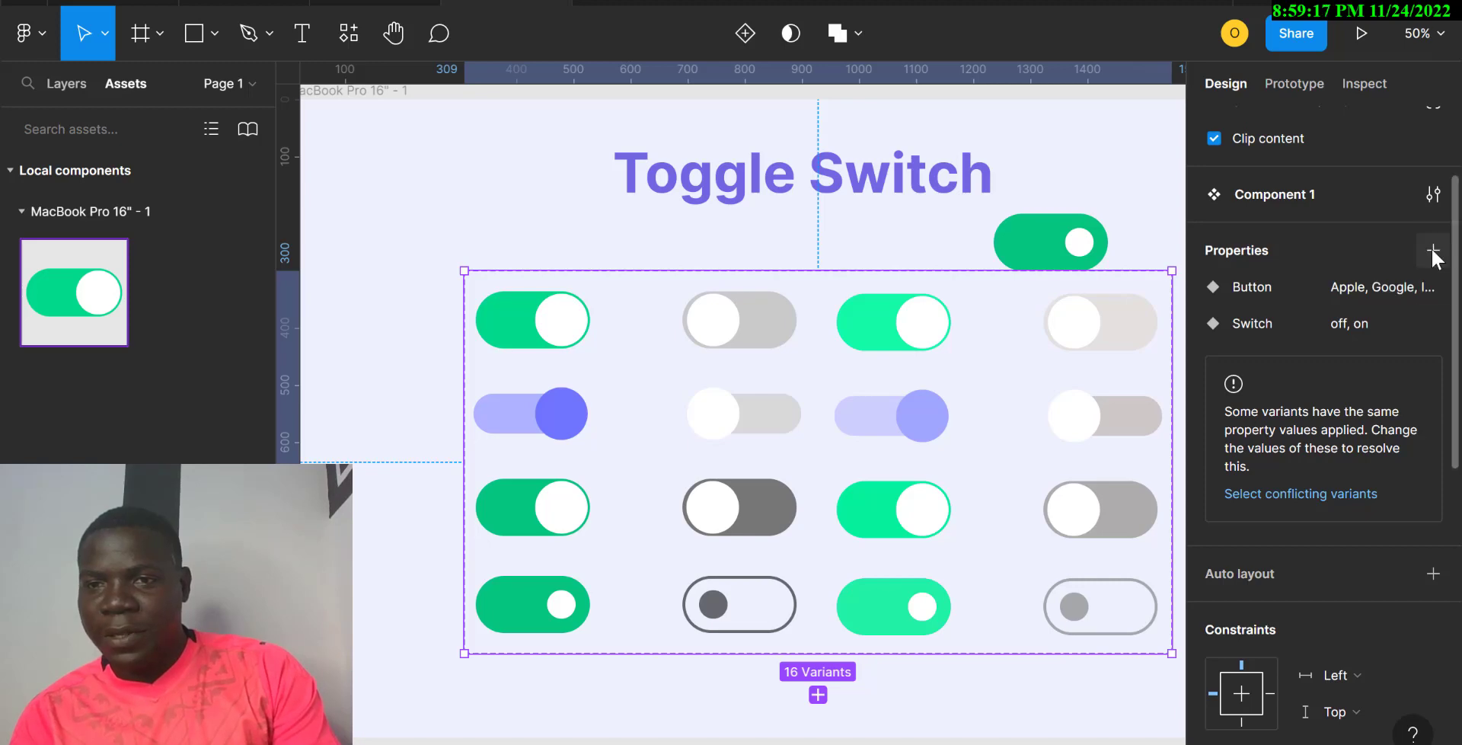
Step: Create a new variant property named Hover, defaulting to the value Default
left_click(1432, 253)
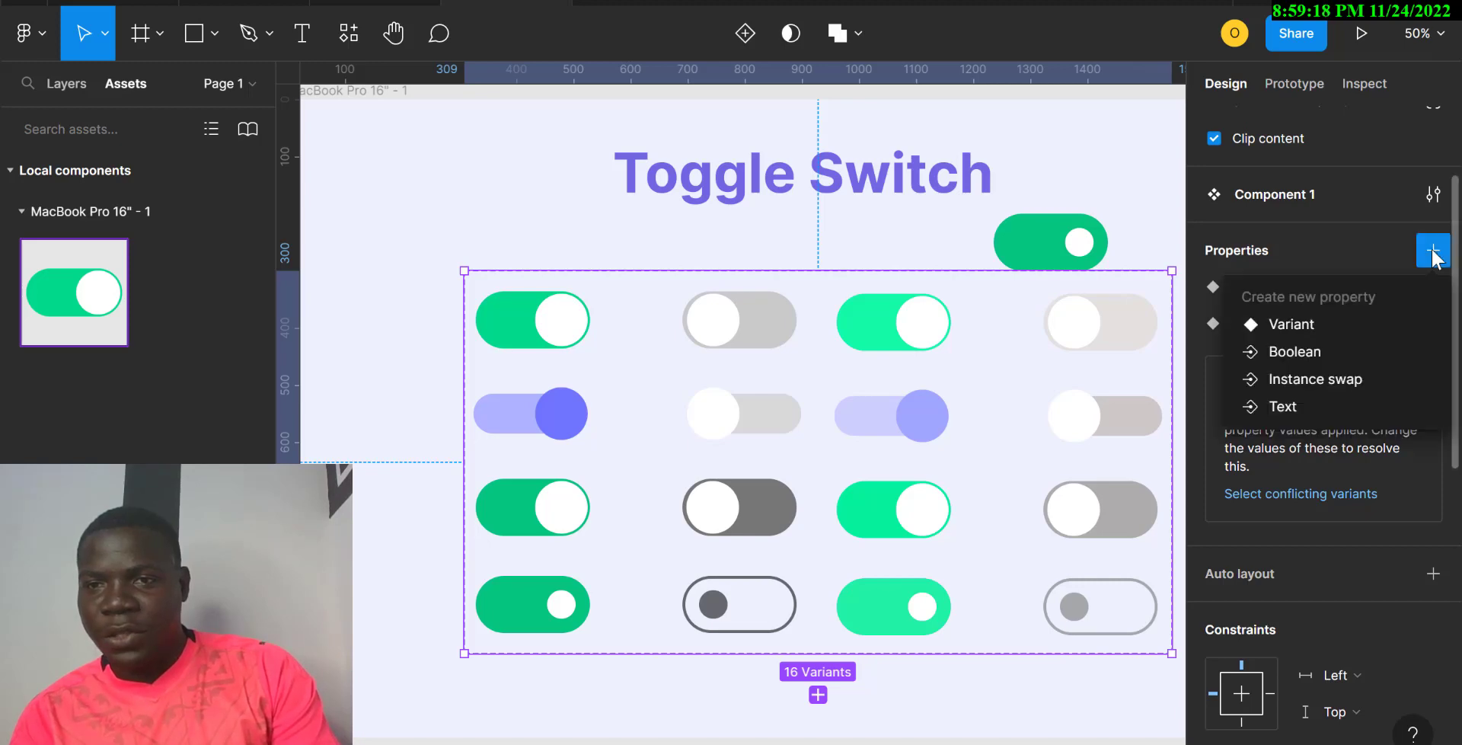
left_click(1285, 327)
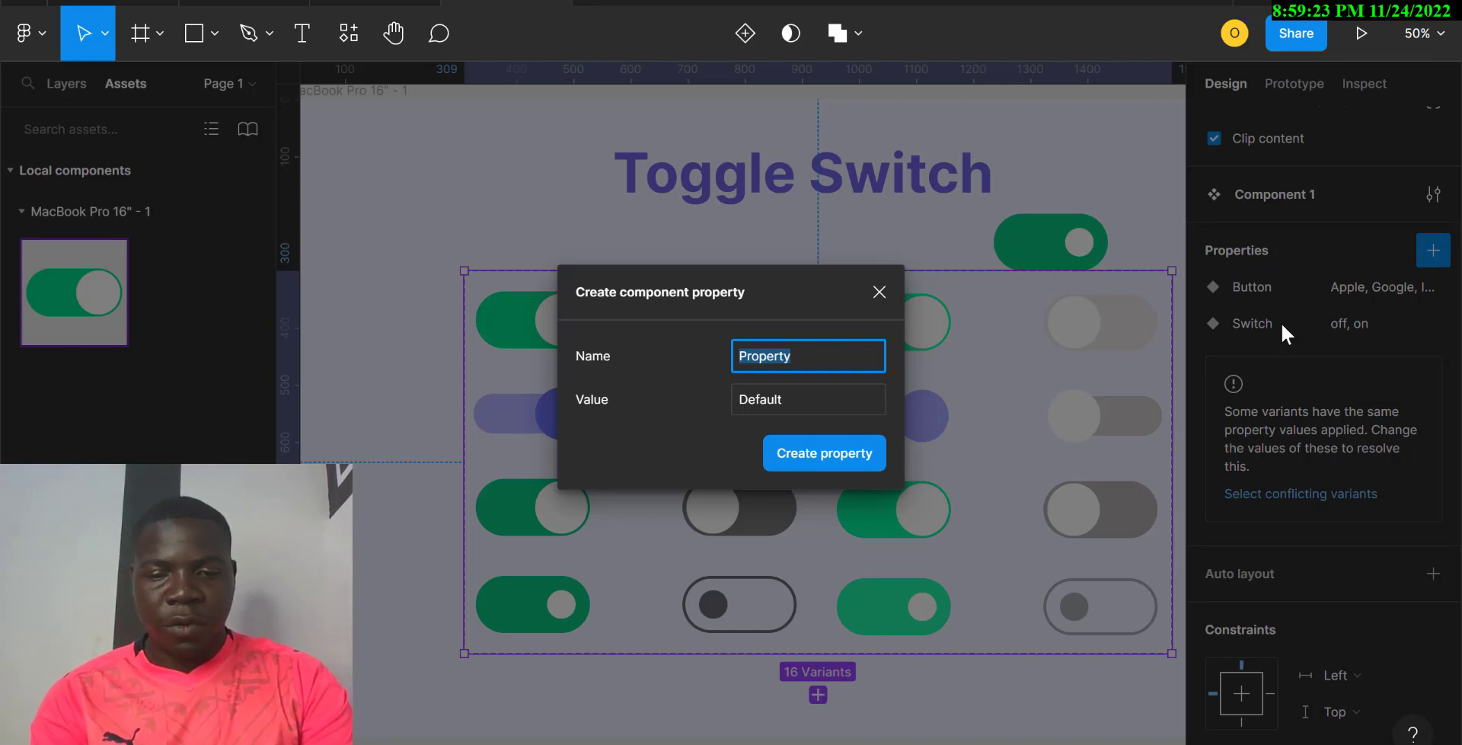
type("H")
key("BackSpace")
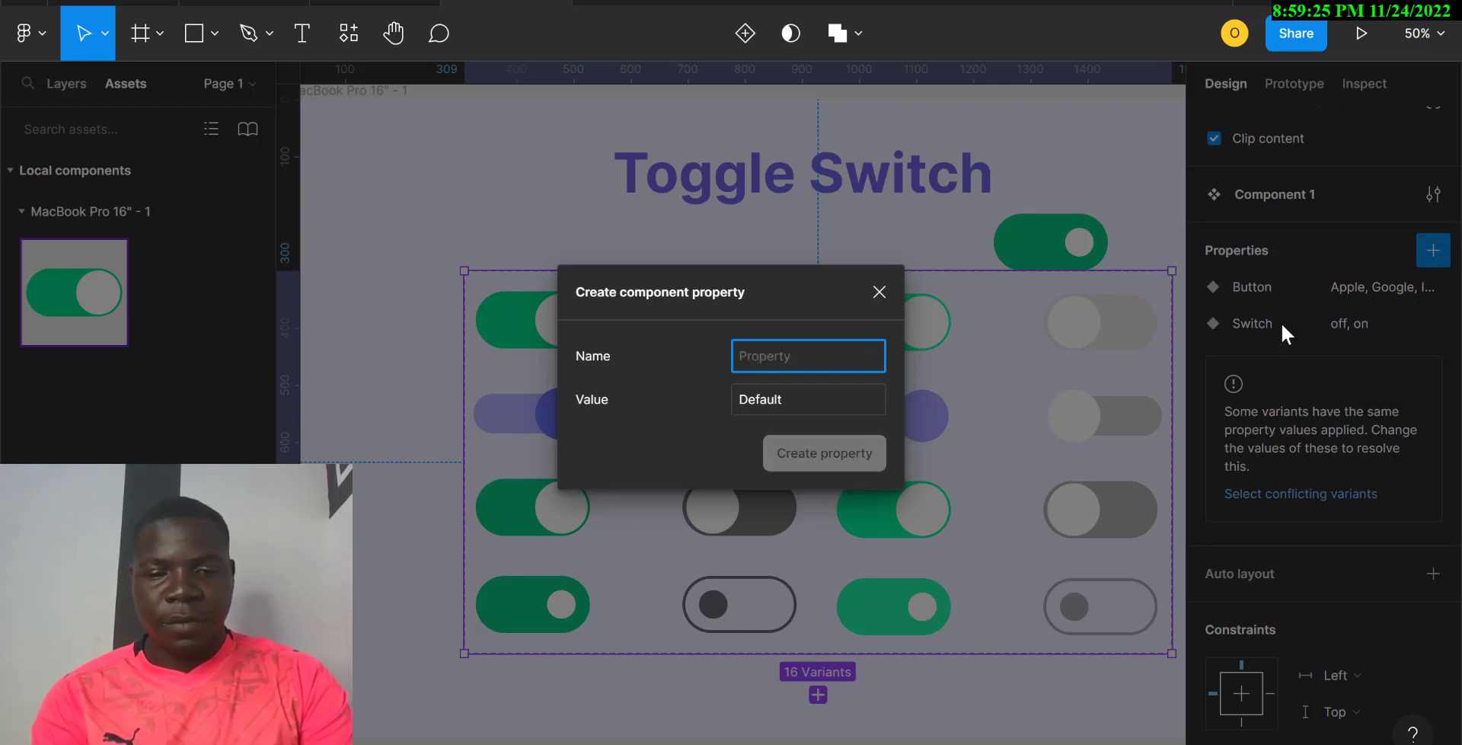
type("Hover")
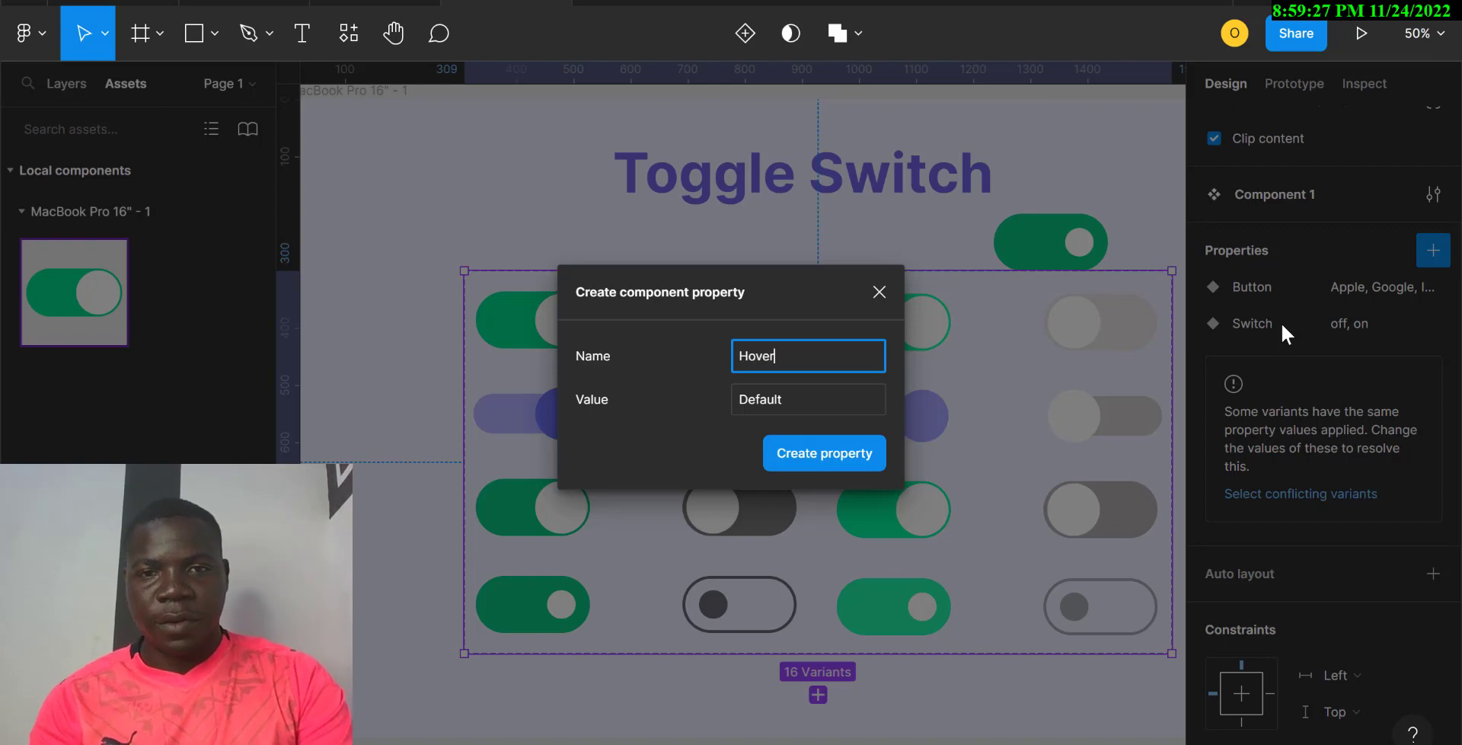
key("Return")
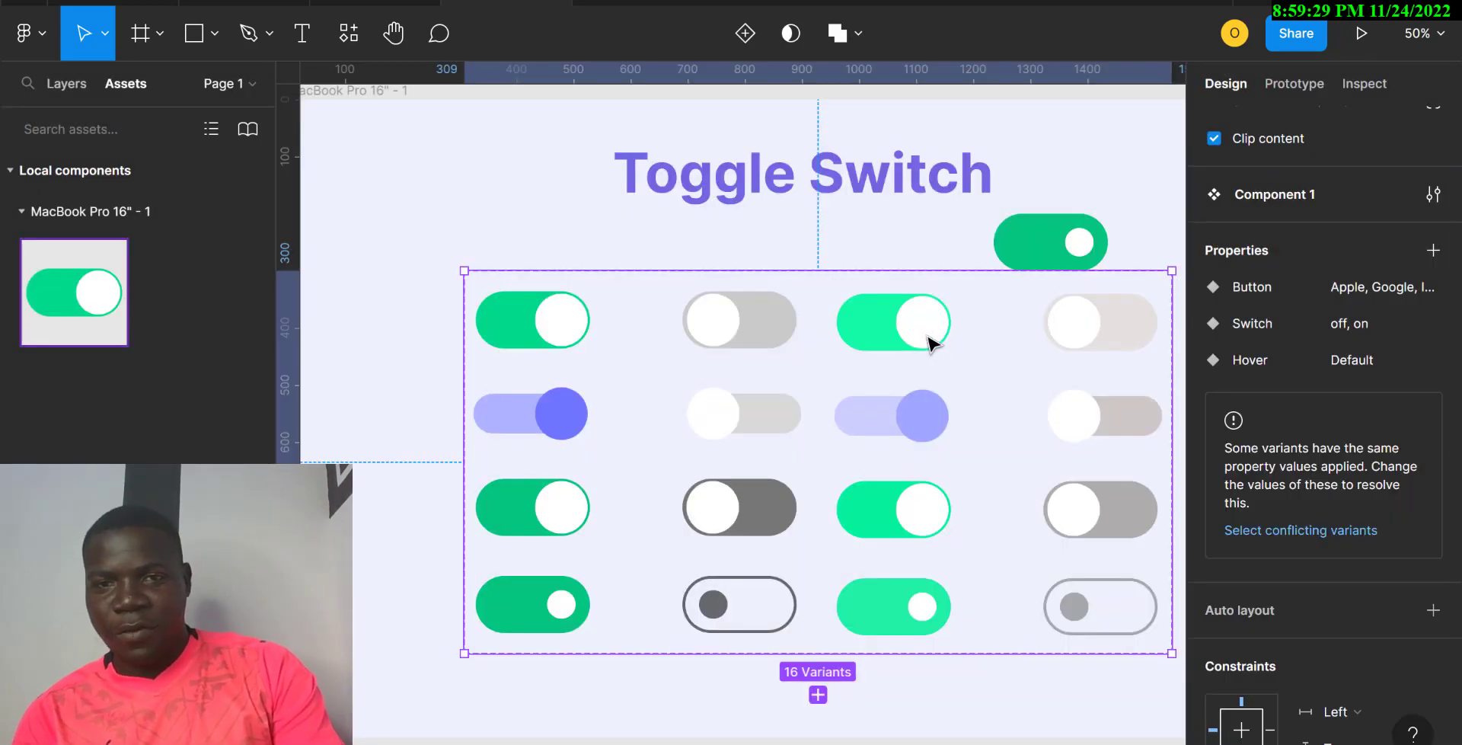
Step: Select the four third-column switch variants and give them their own Hover value
left_click(887, 341)
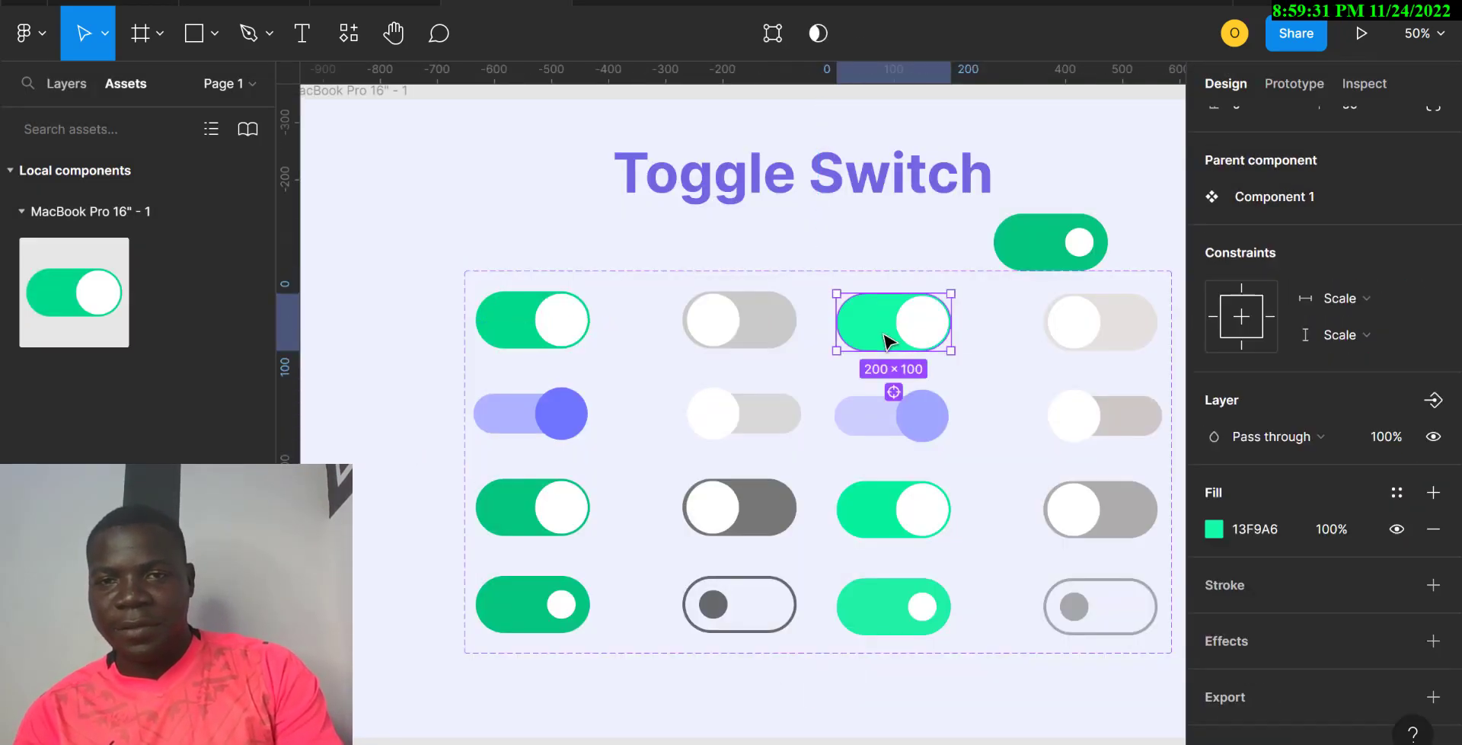
left_click_drag(988, 324, 868, 348)
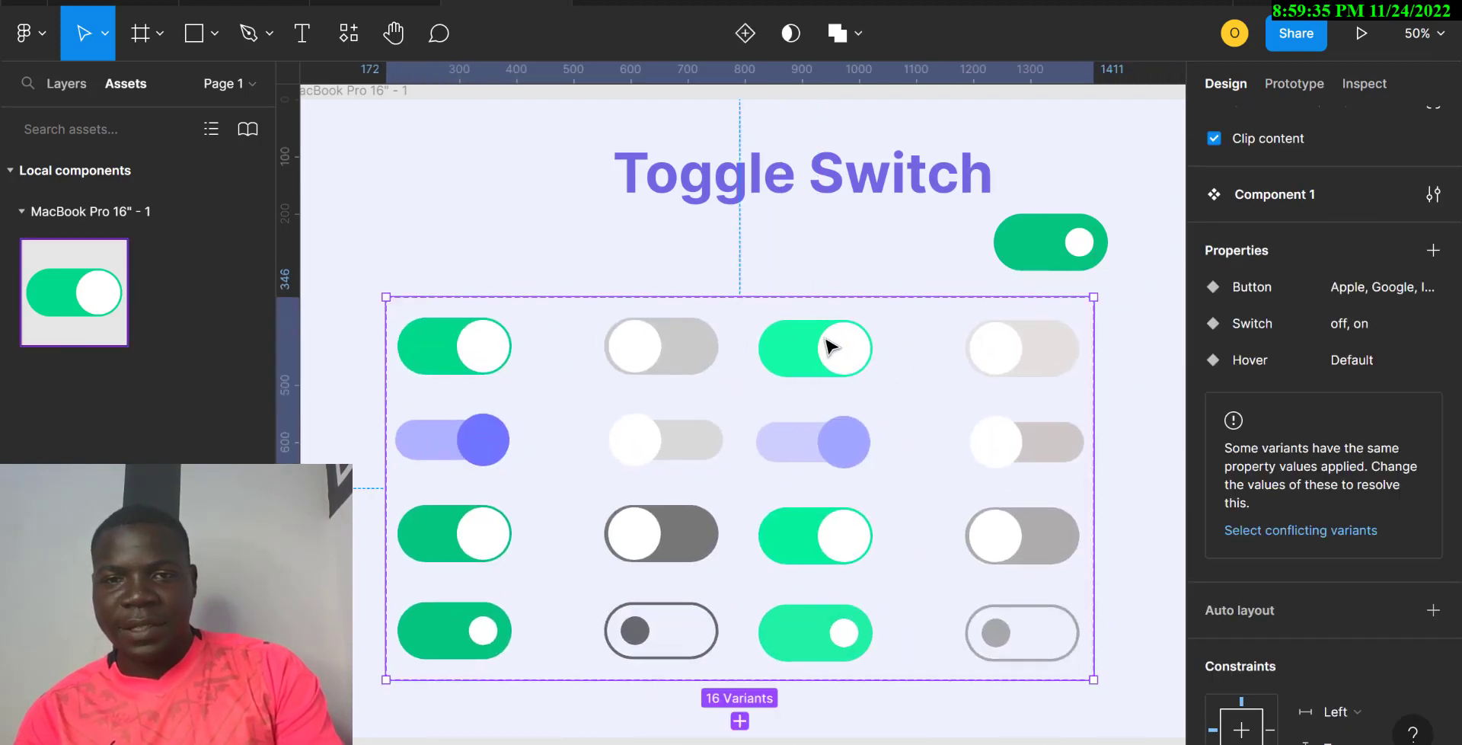
left_click(830, 347)
left_click(830, 346)
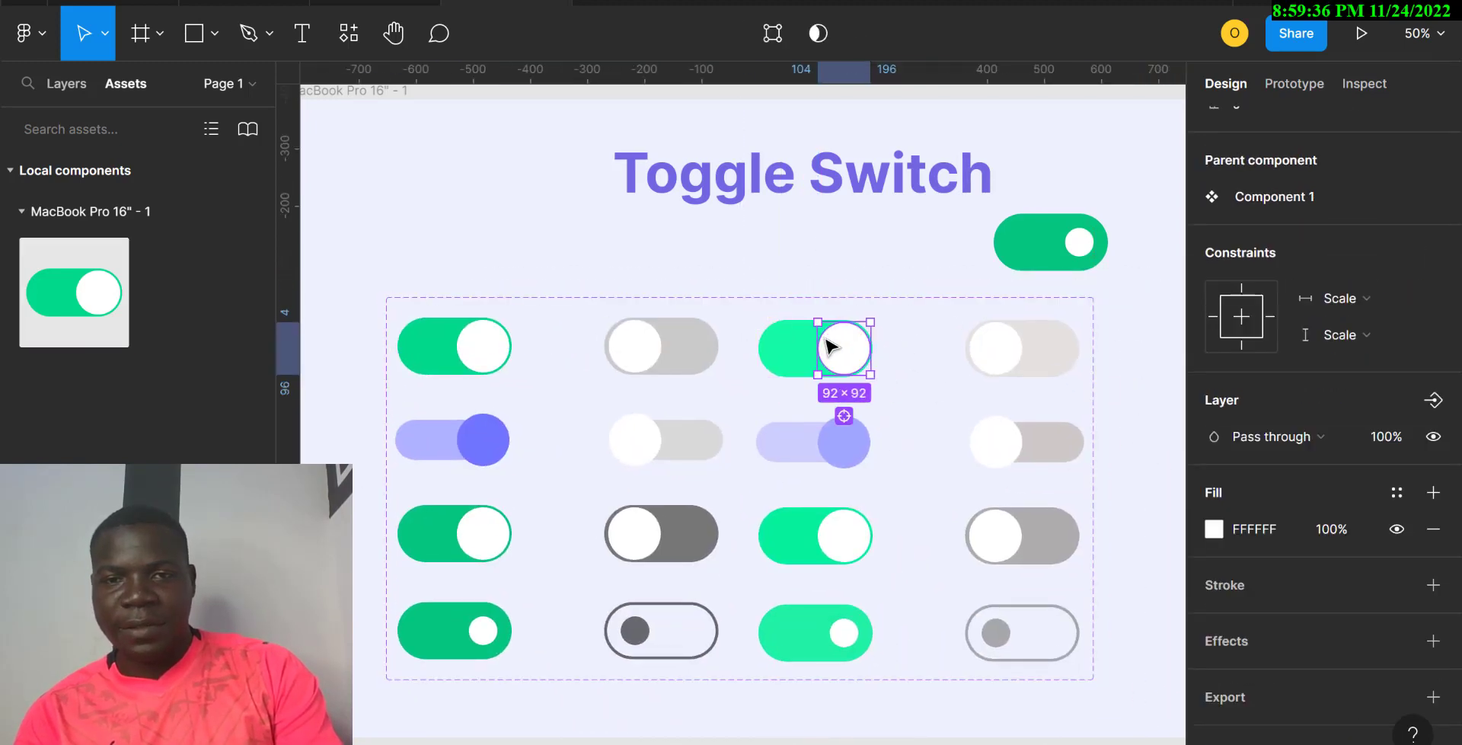
left_click(893, 345)
left_click(834, 360)
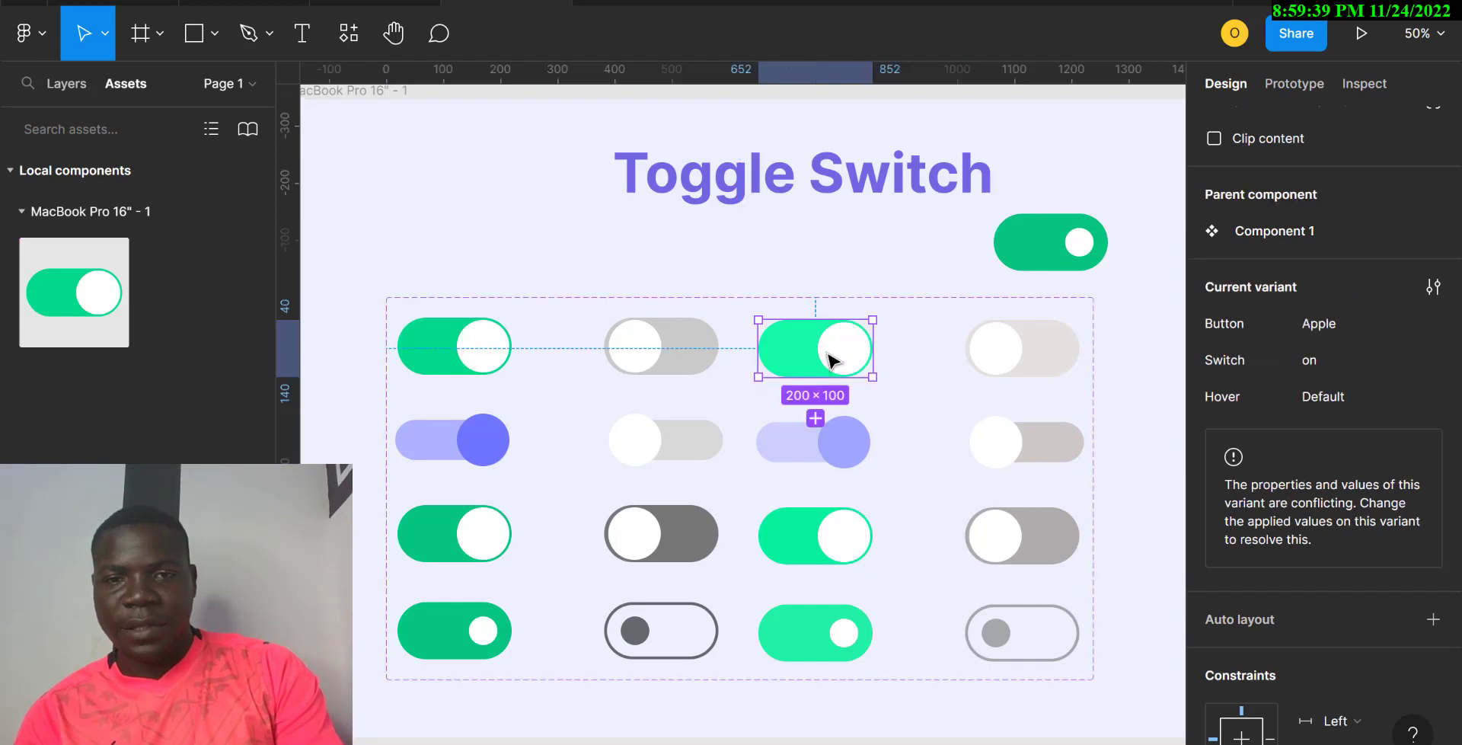
left_click(842, 441, "shift")
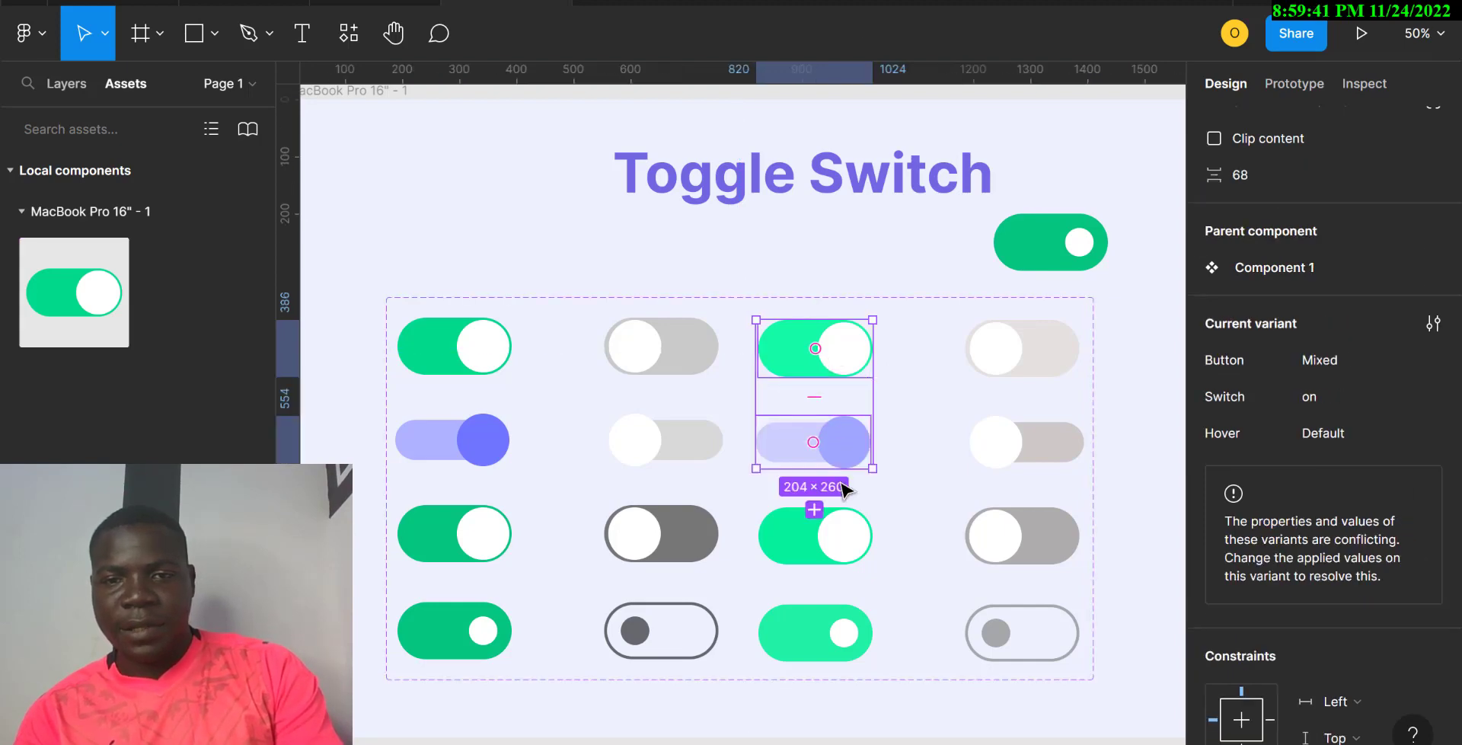
left_click(842, 548, "shift")
left_click(843, 632, "shift")
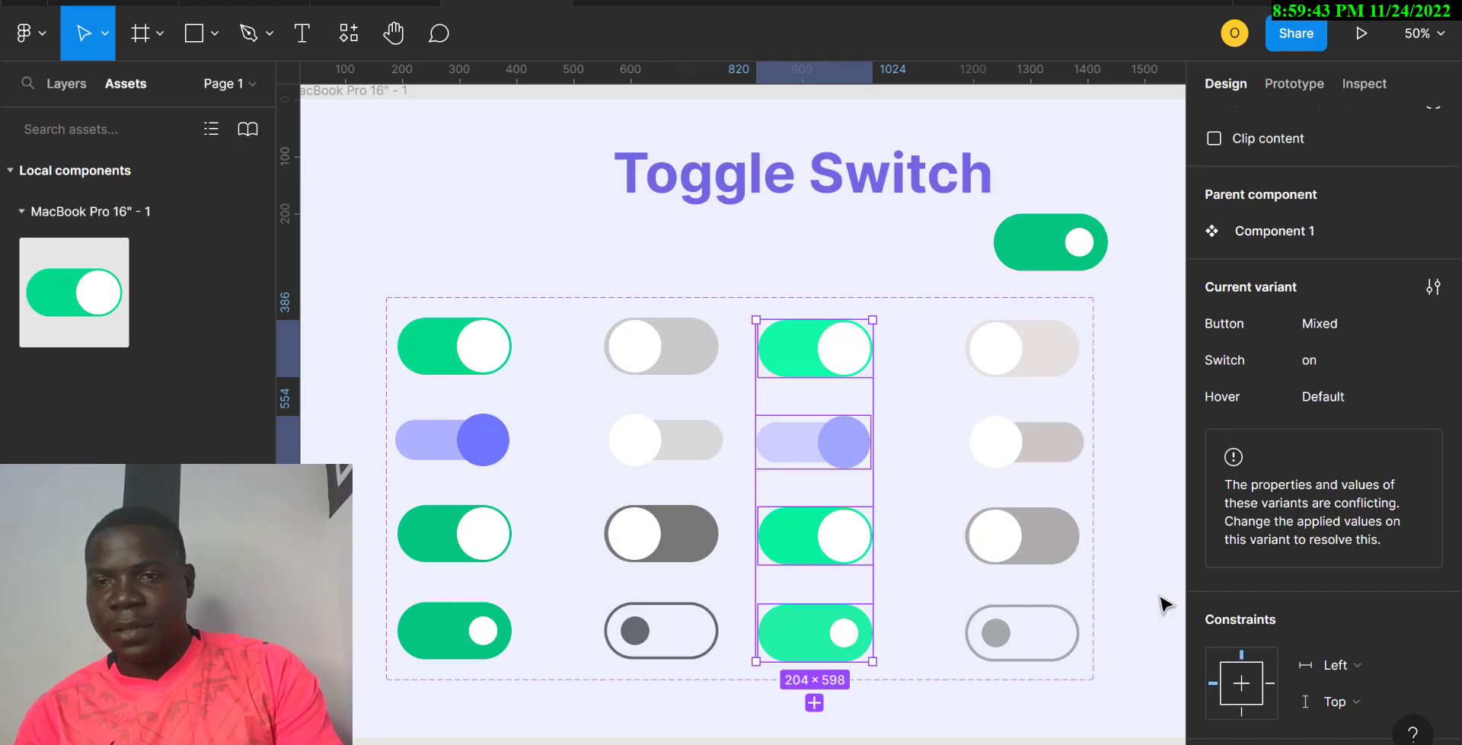
left_click(1331, 394)
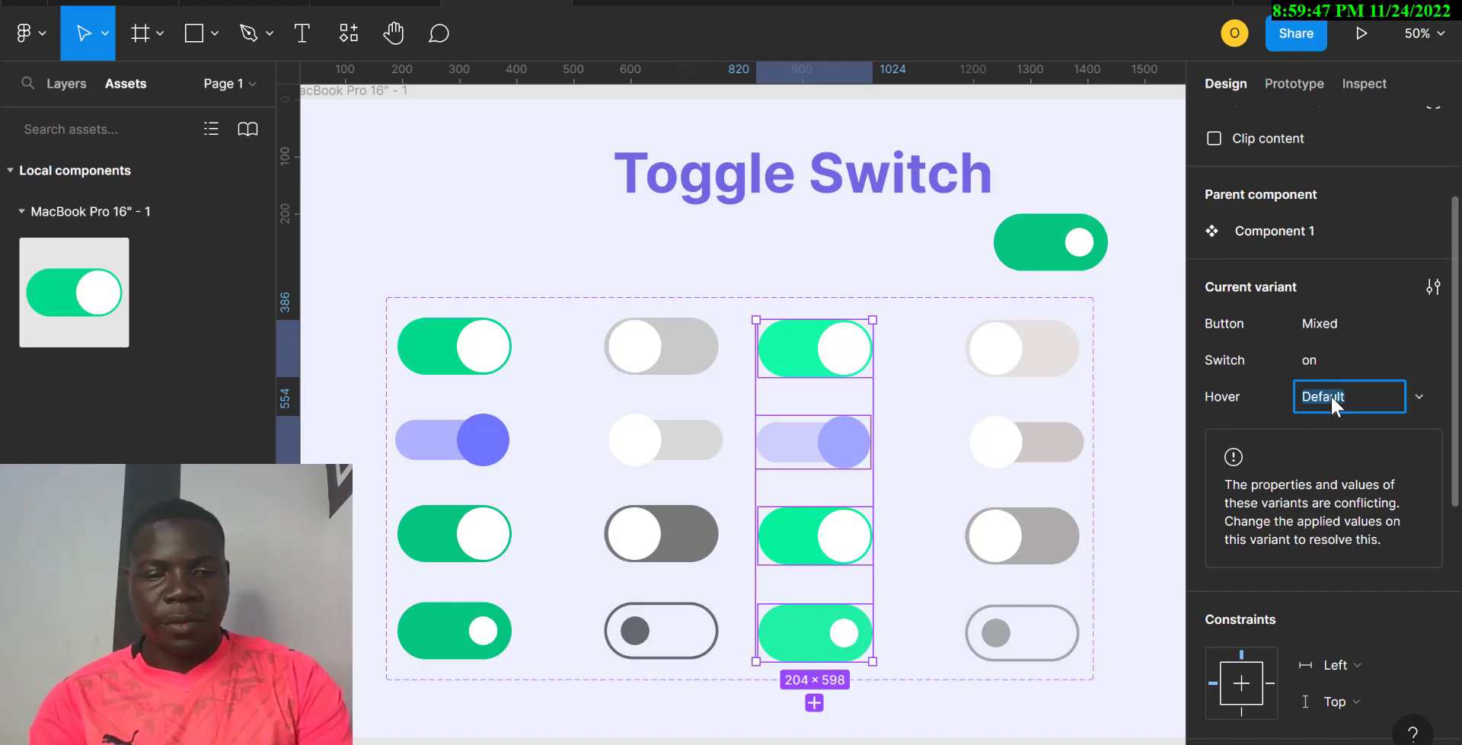
type("o")
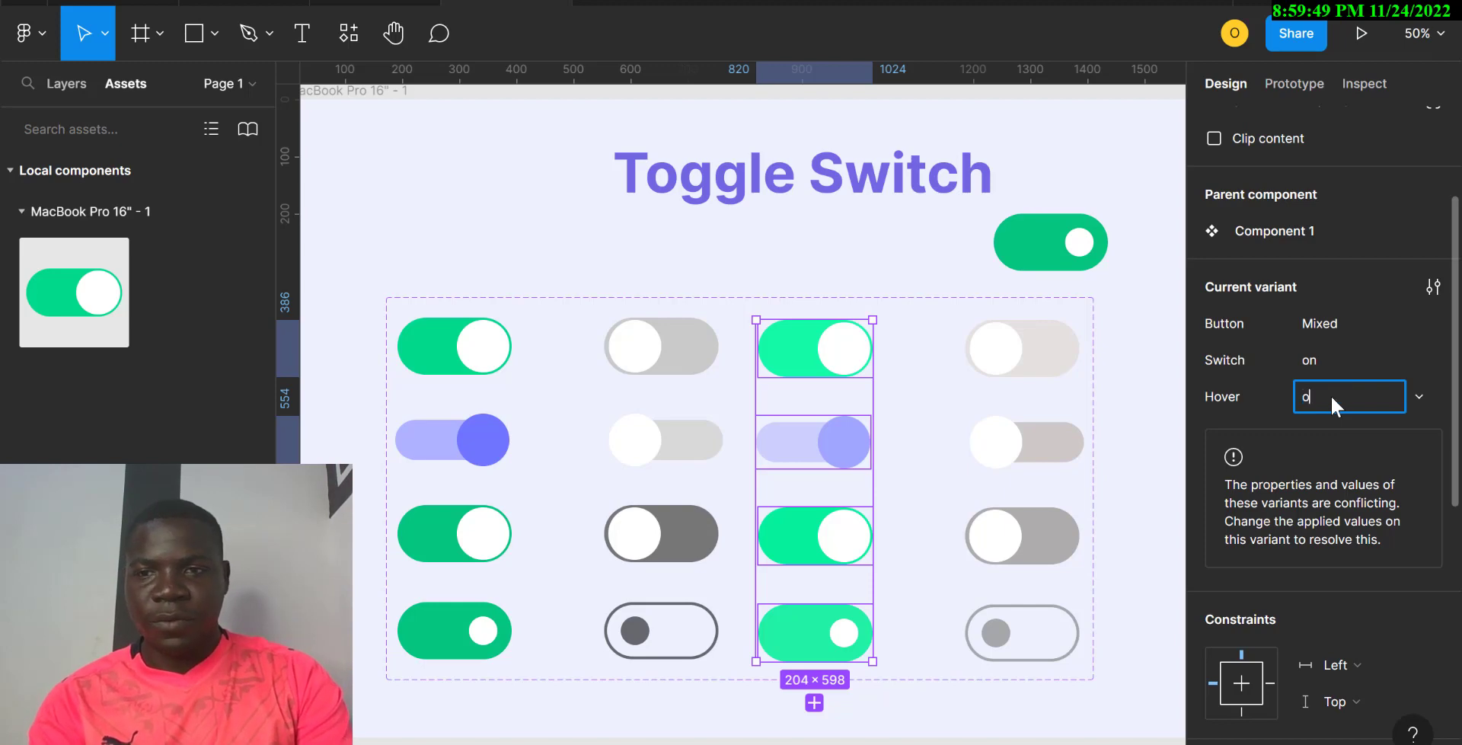
type("ff")
Step: Undo an accidental duplicate, then set the four fourth-column variants' Hover to off
left_click(1028, 342)
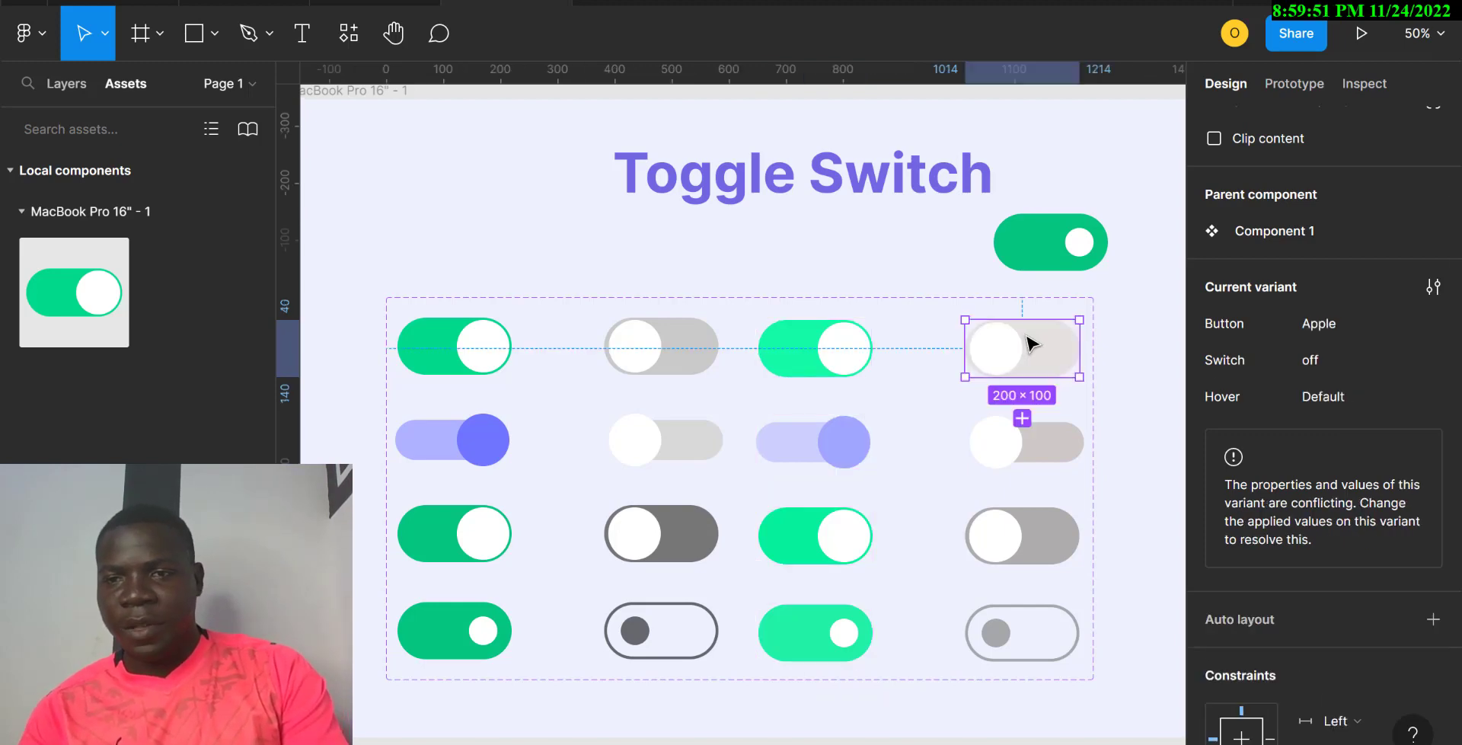
left_click(1028, 426)
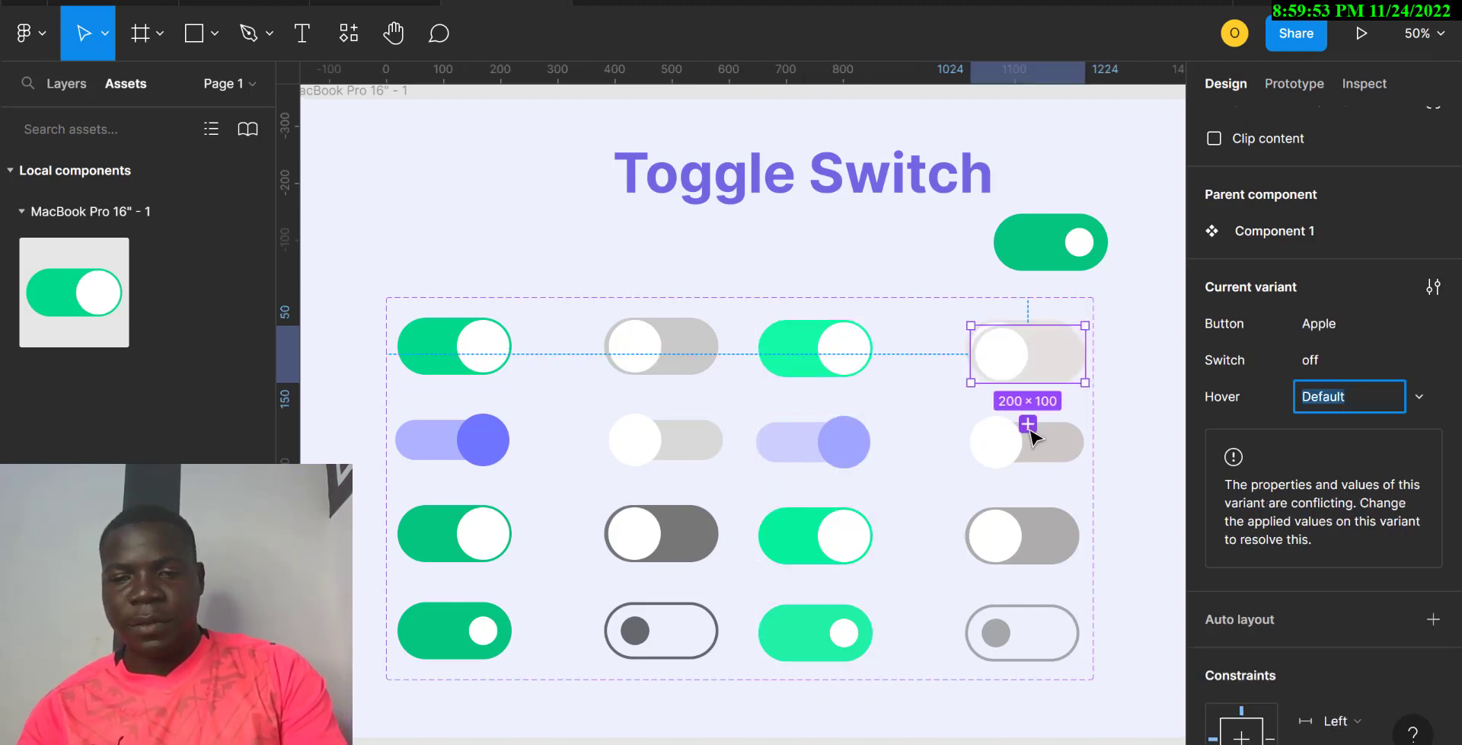
key("BackSpace")
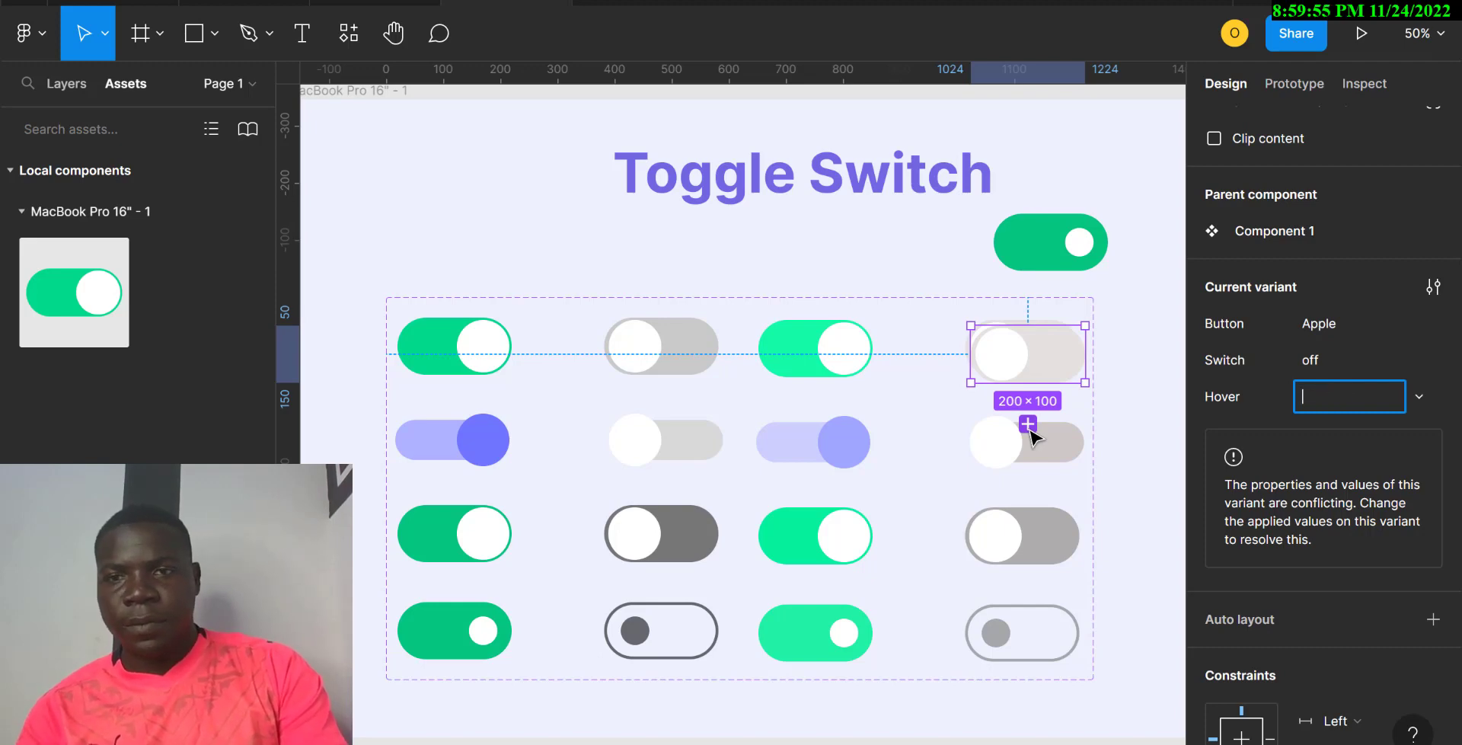
key("Escape")
left_click(1097, 448)
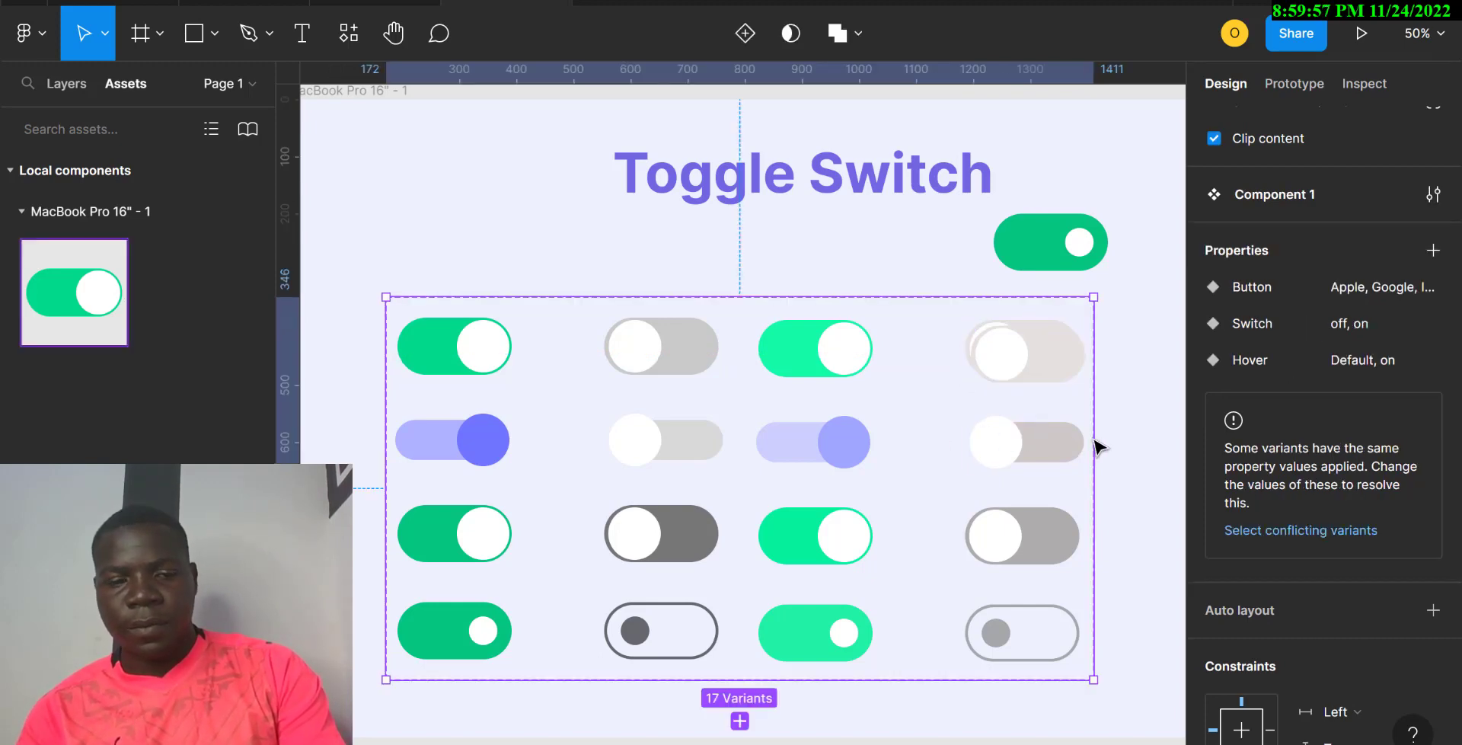
key("ctrl+z")
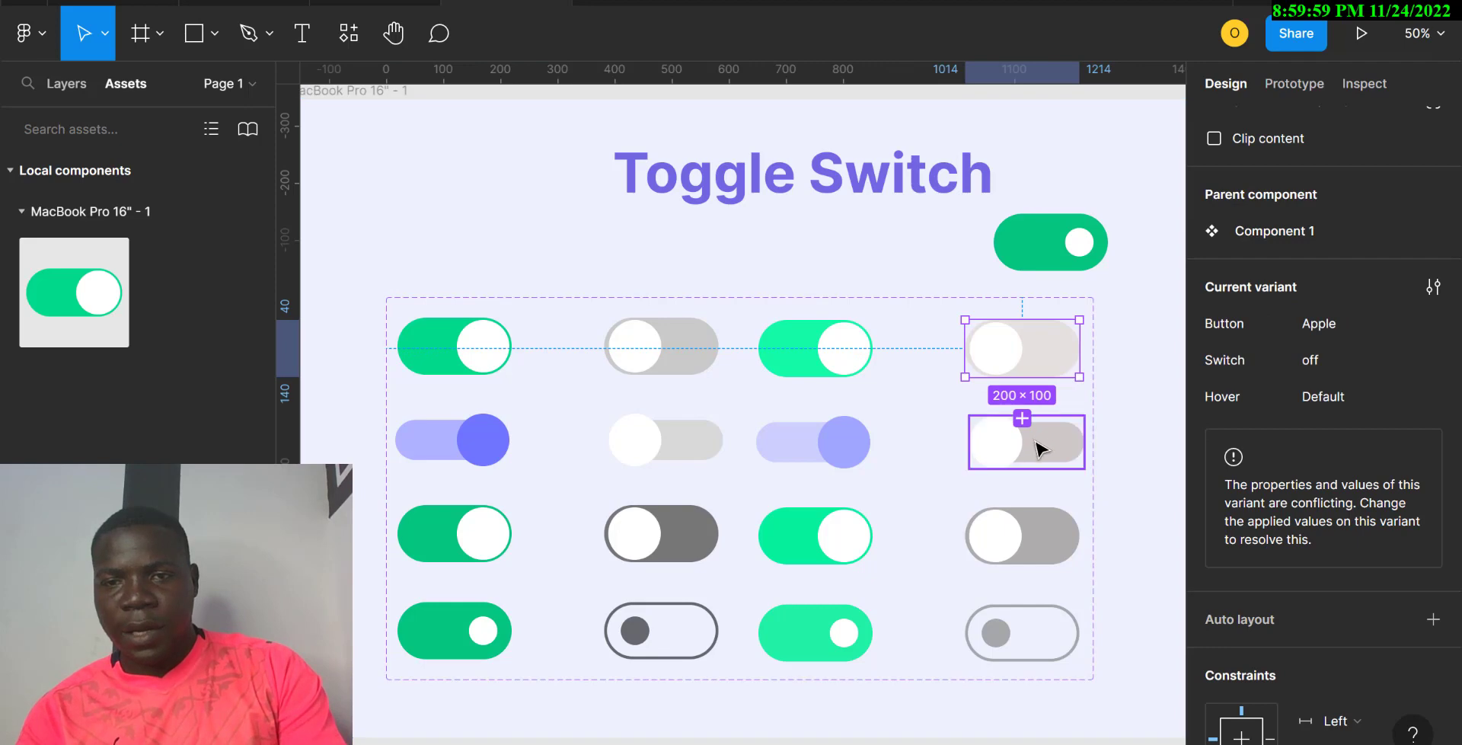
left_click(1034, 443, "shift")
left_click(1038, 537, "shift")
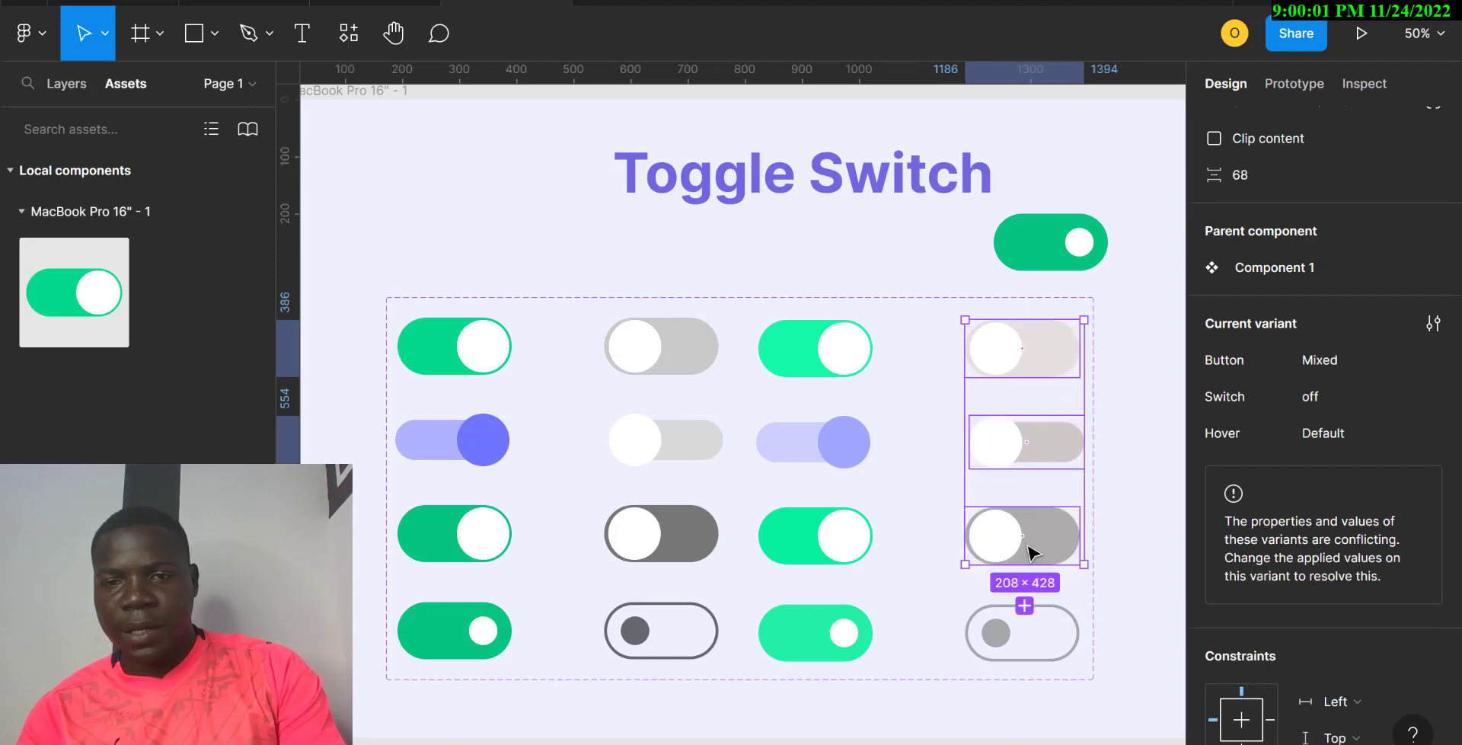
left_click(1035, 643, "shift")
left_click(1346, 396)
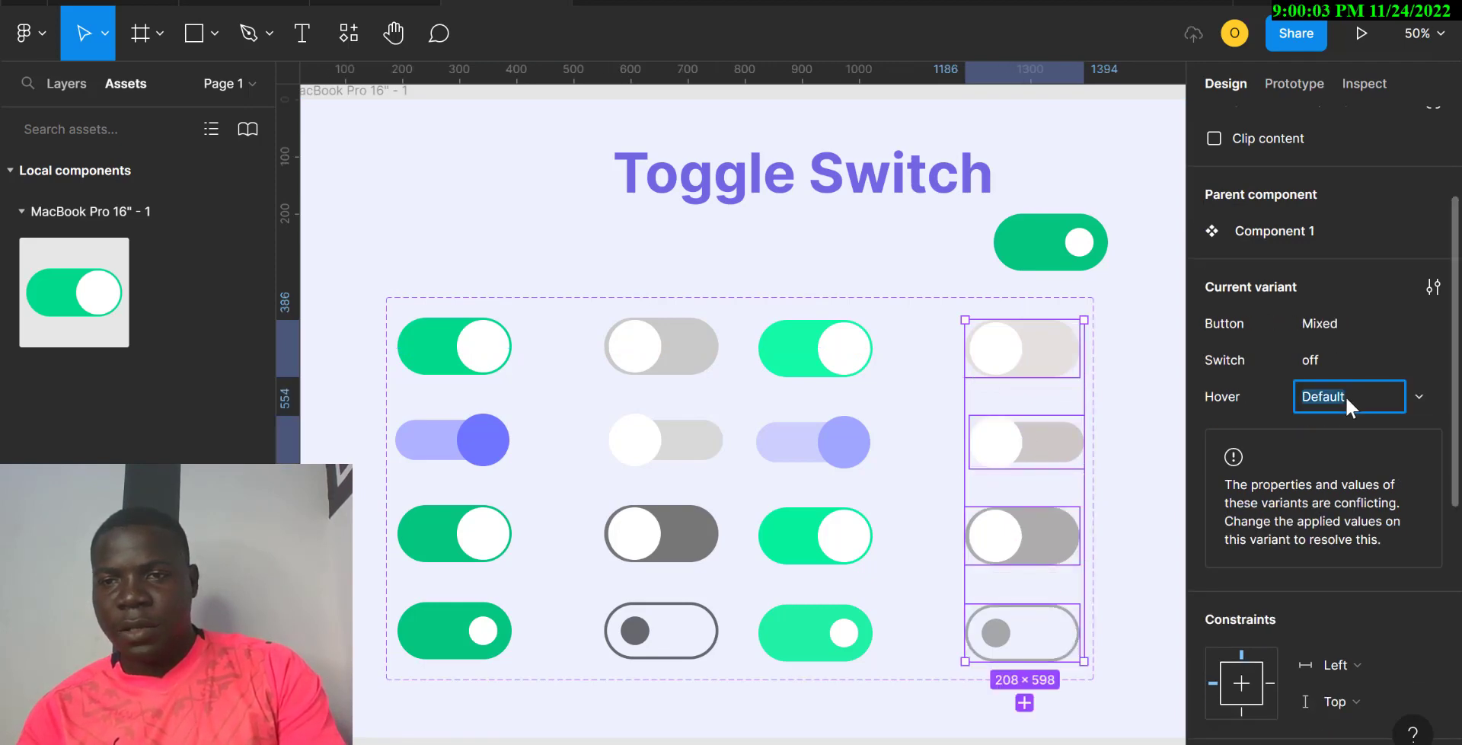
type("off")
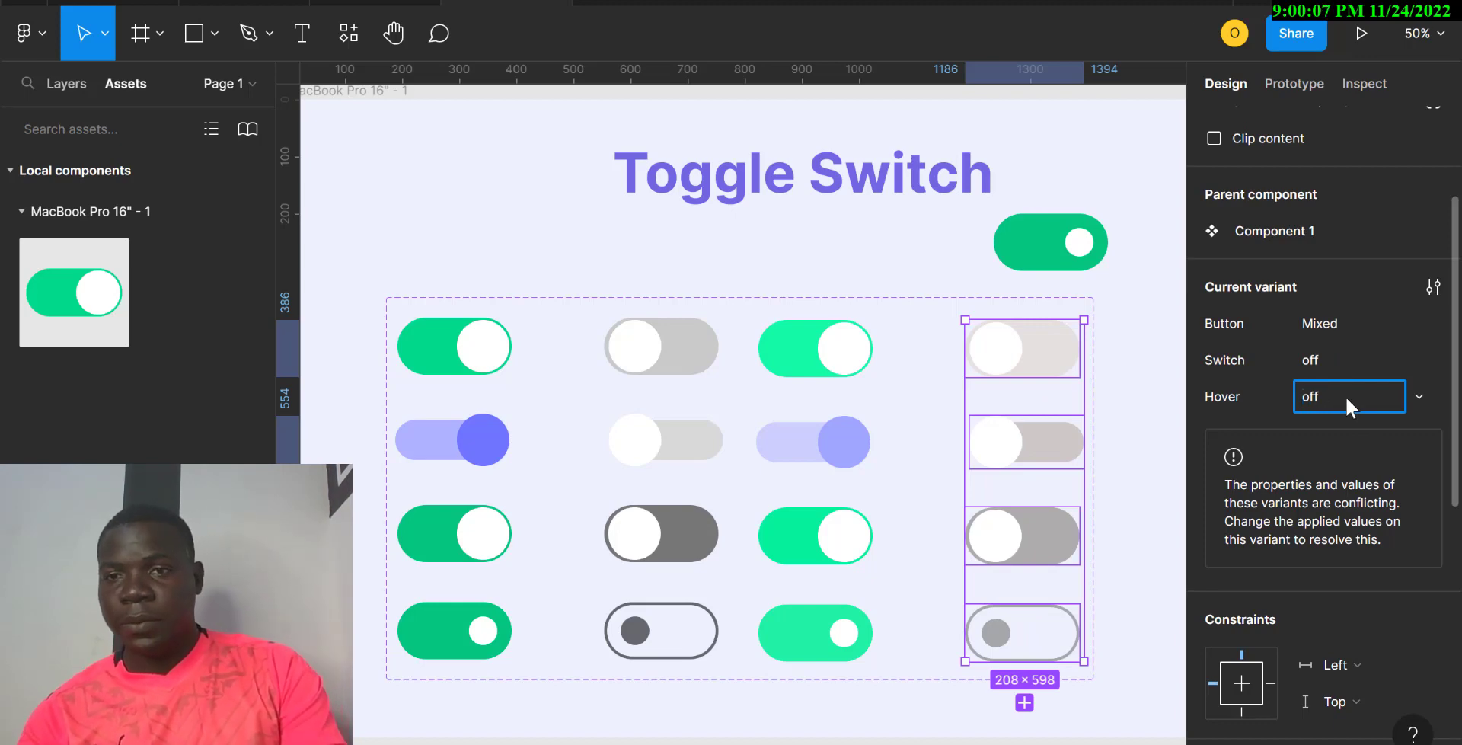
key("Return")
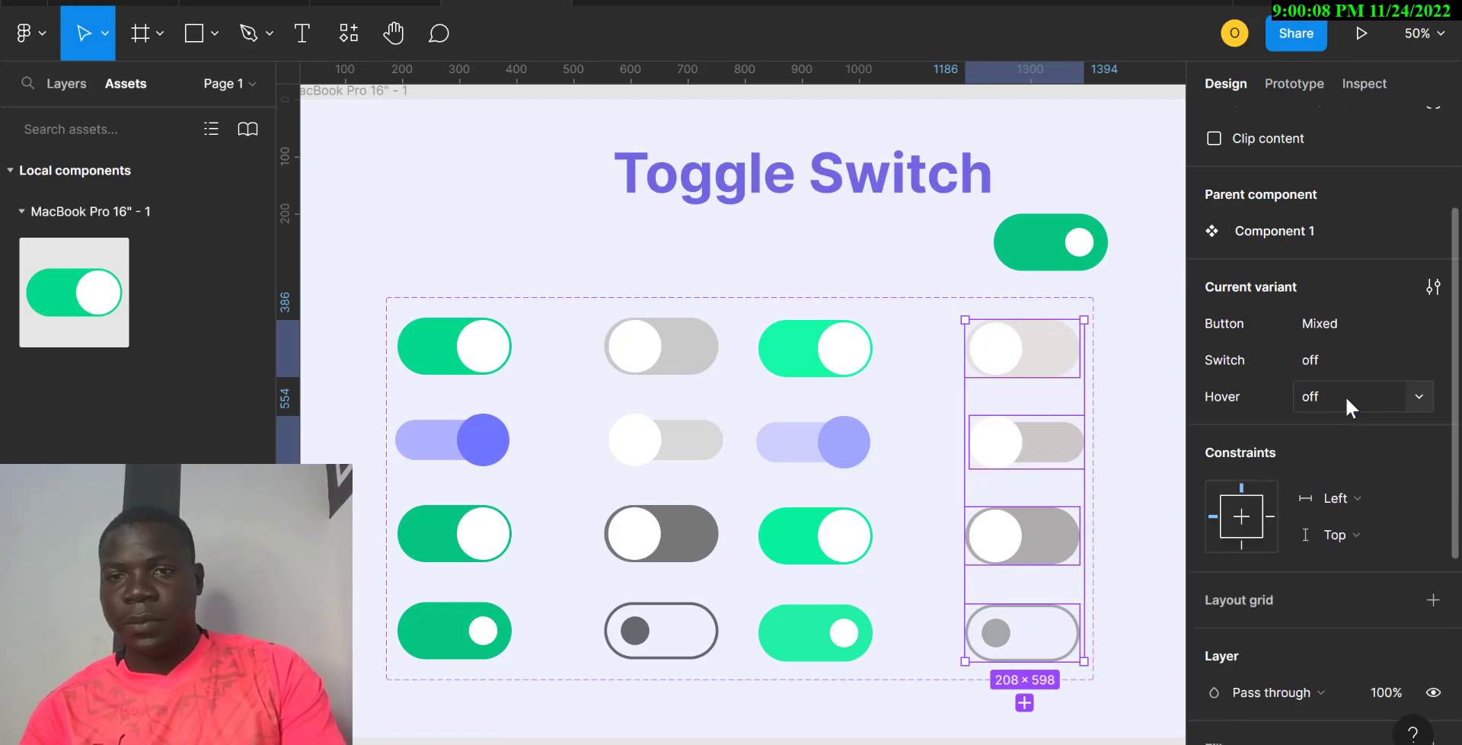
Step: Move the standalone switch up and to the right, then pick out the top variants
left_click(1053, 263)
left_click_drag(1053, 263, 1109, 225)
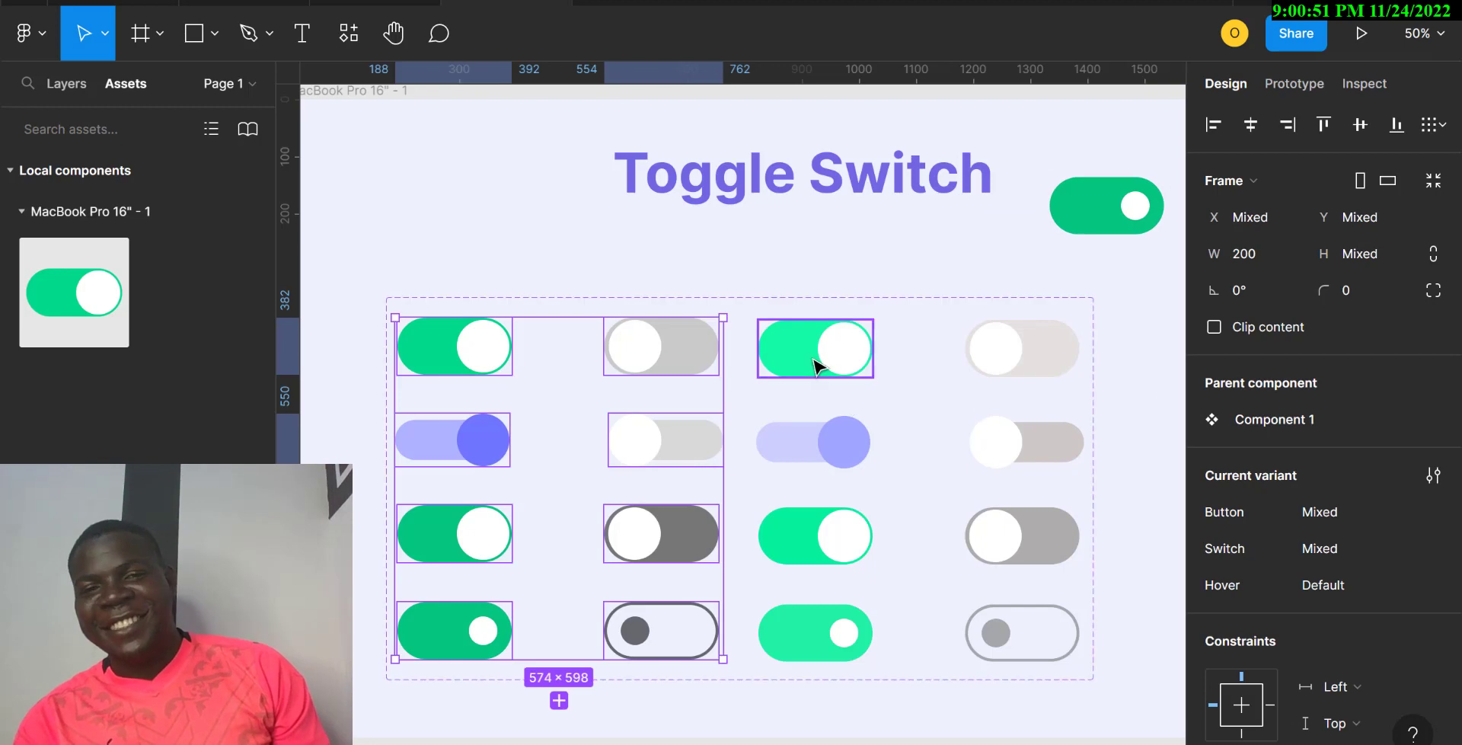
left_click(826, 358)
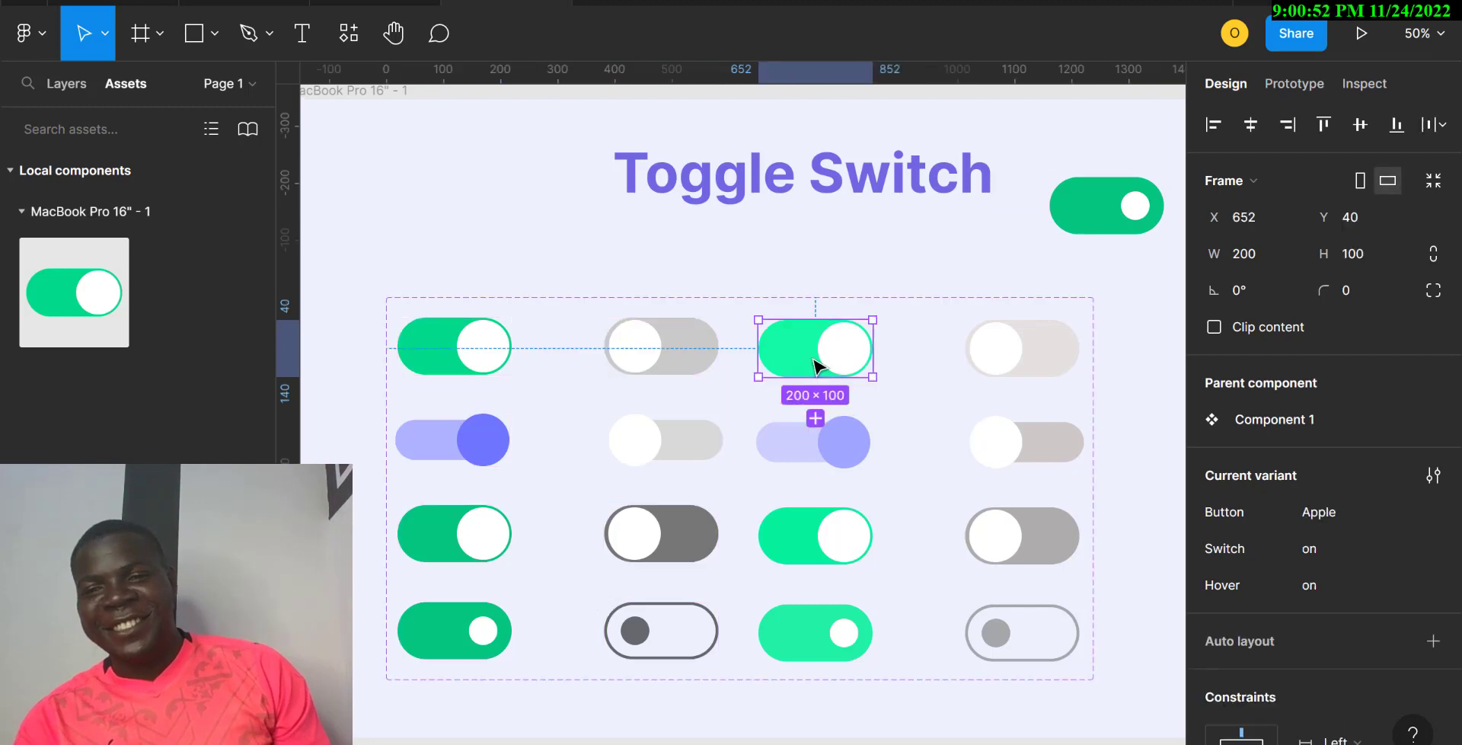
left_click(1030, 376)
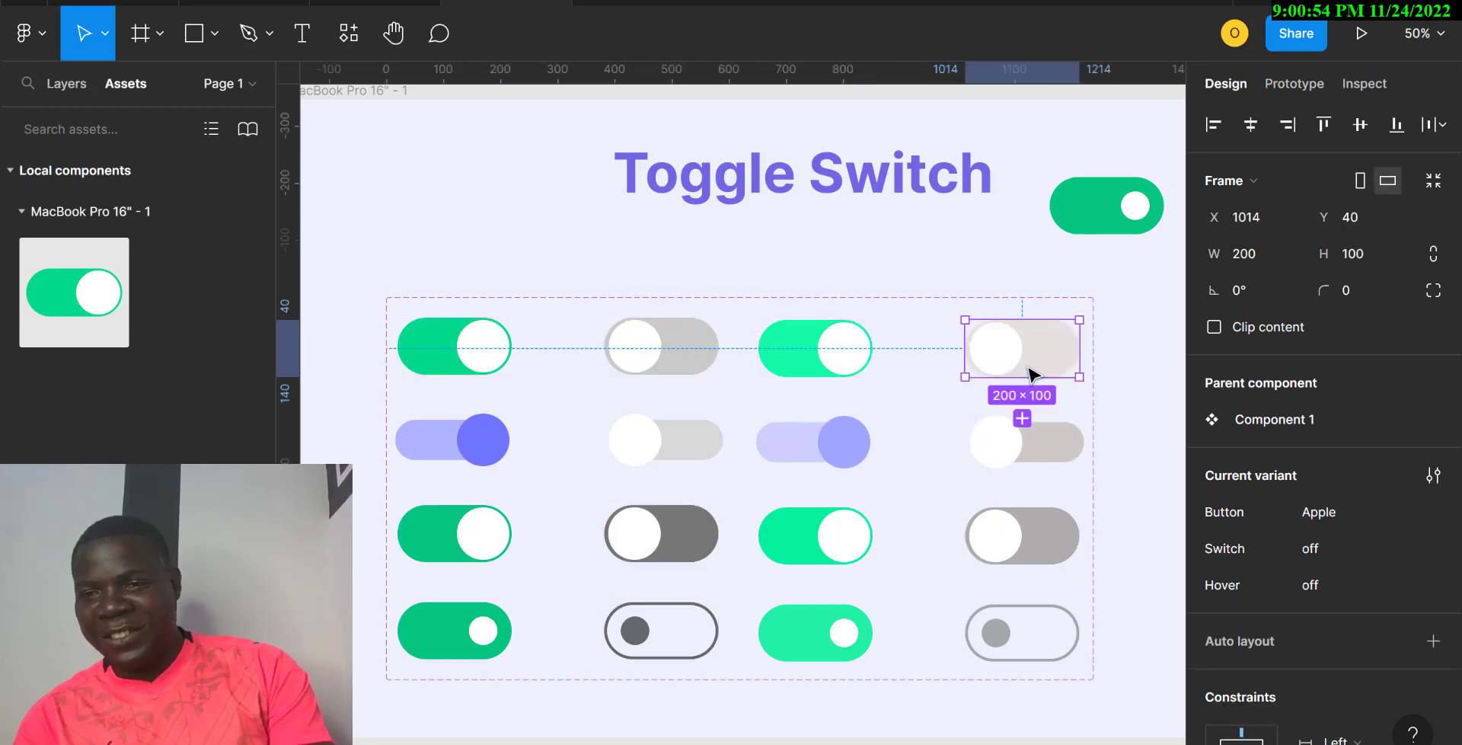
left_click(644, 372)
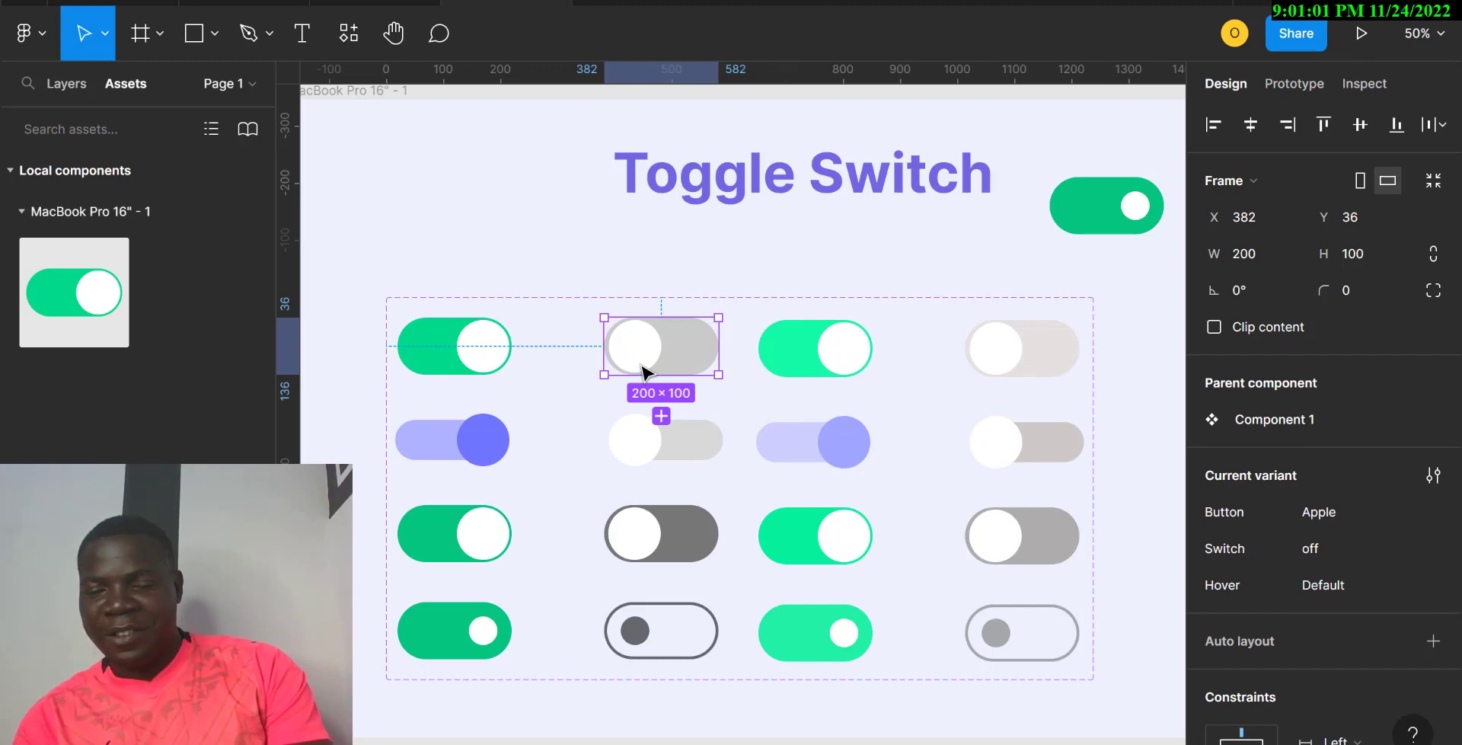
Step: Select all eight toggle variants in the first two columns
left_click(483, 364, "shift")
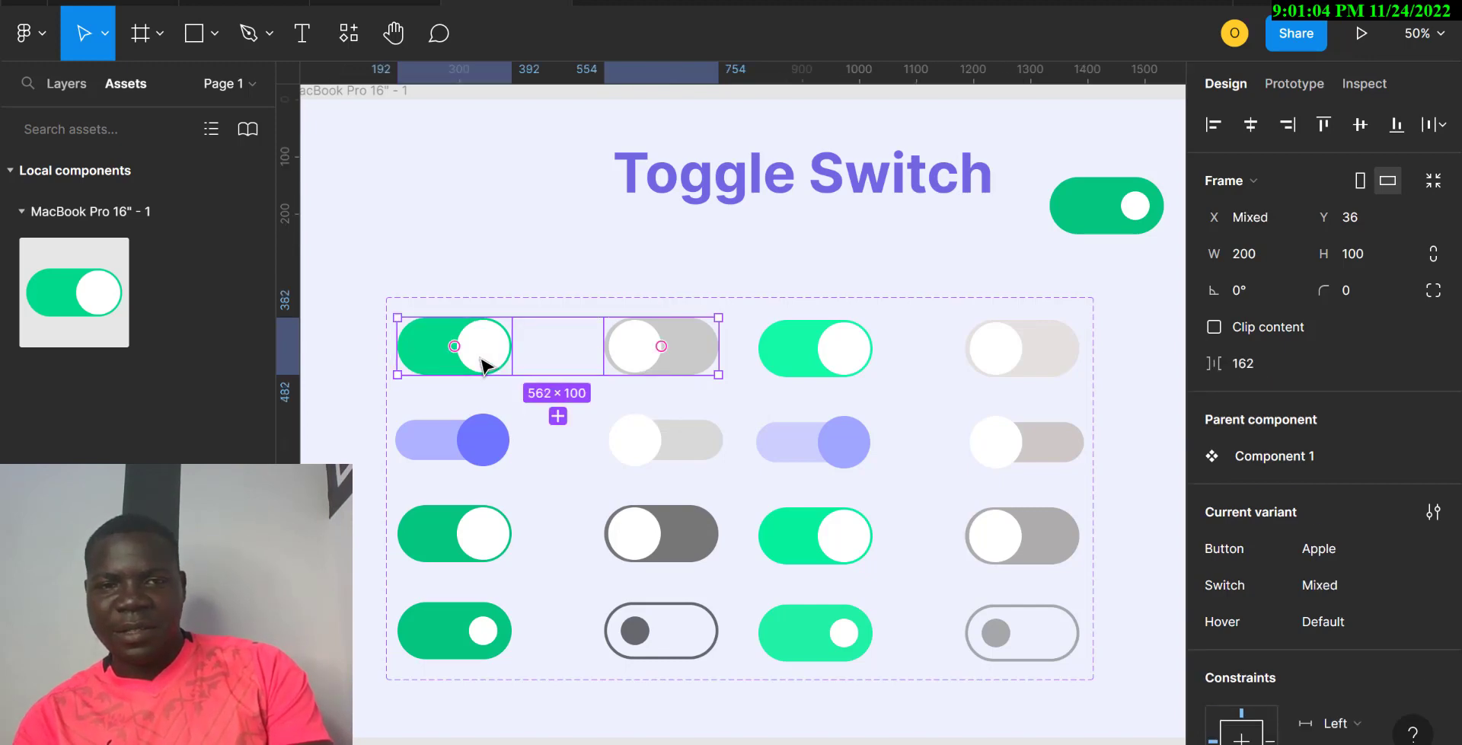
left_click(497, 434, "shift")
left_click(658, 458, "shift")
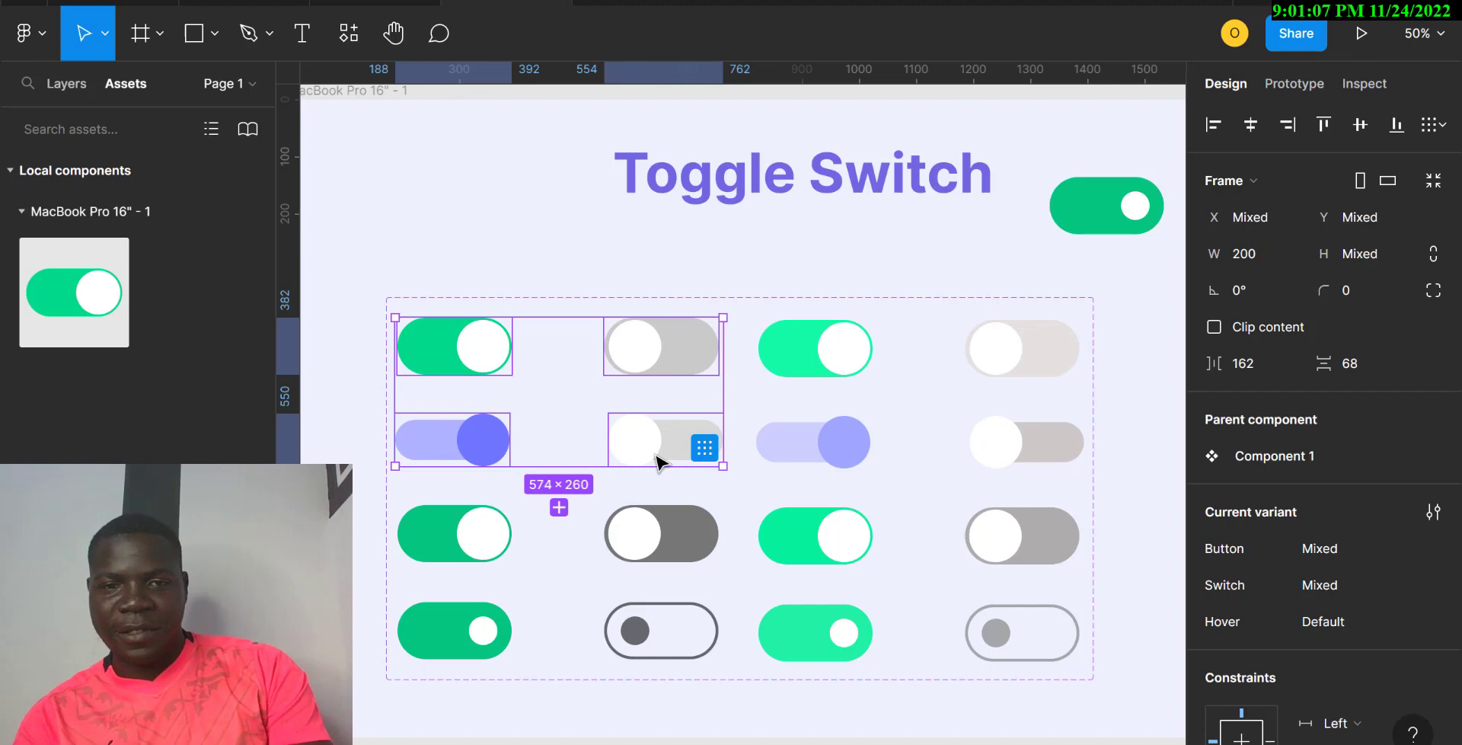
left_click(660, 528, "shift")
left_click(480, 545, "shift")
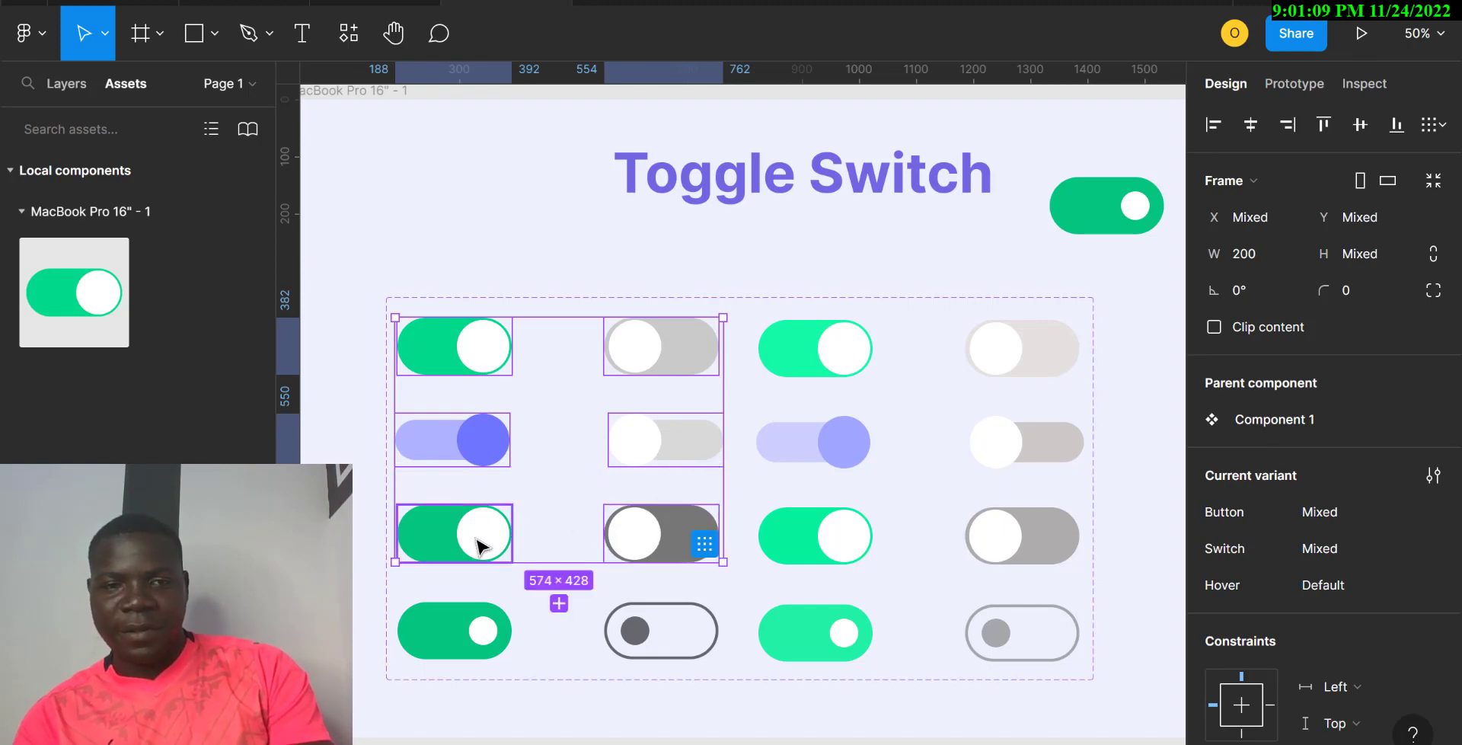
left_click(480, 627, "shift")
left_click(664, 638, "shift")
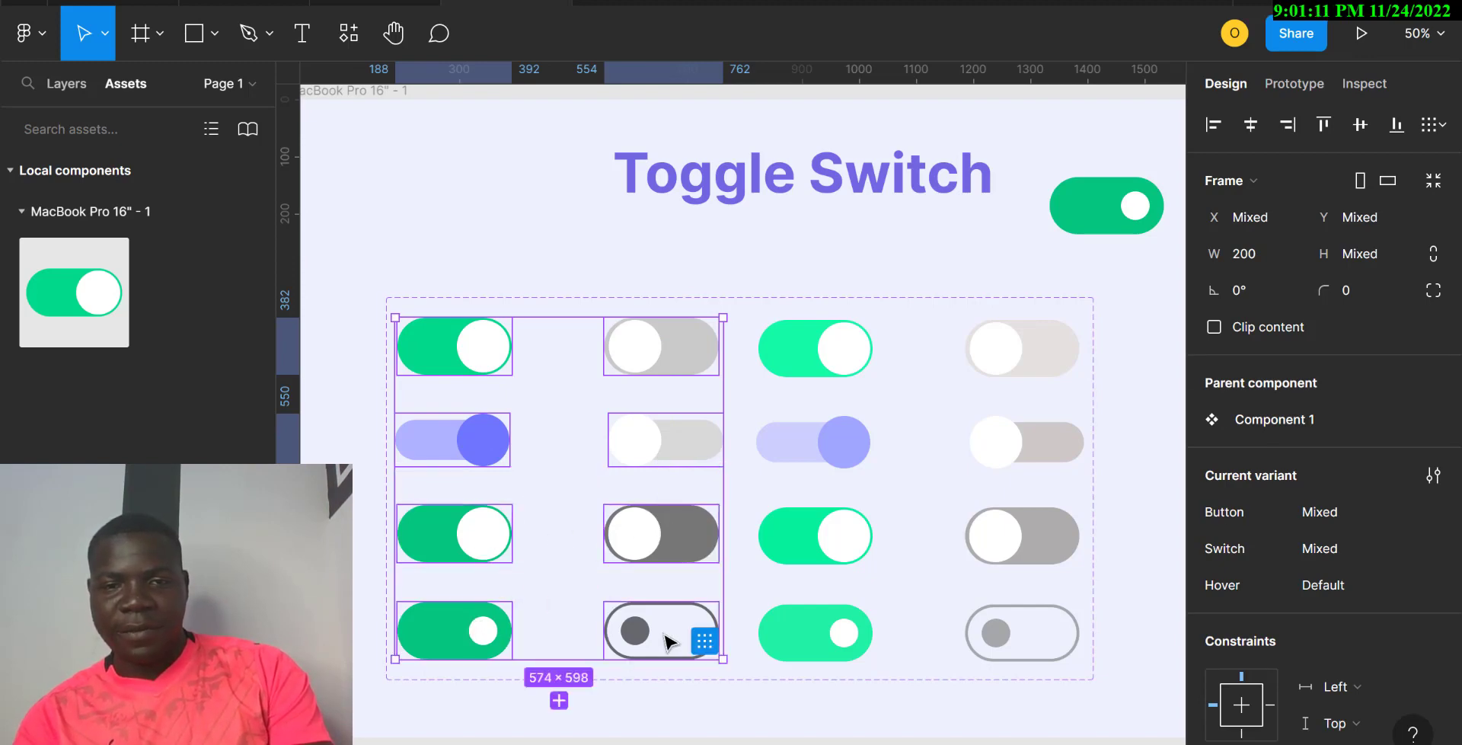
Step: Change the selected variants' Hover value to Active
left_click(1341, 582)
double_click(1343, 585)
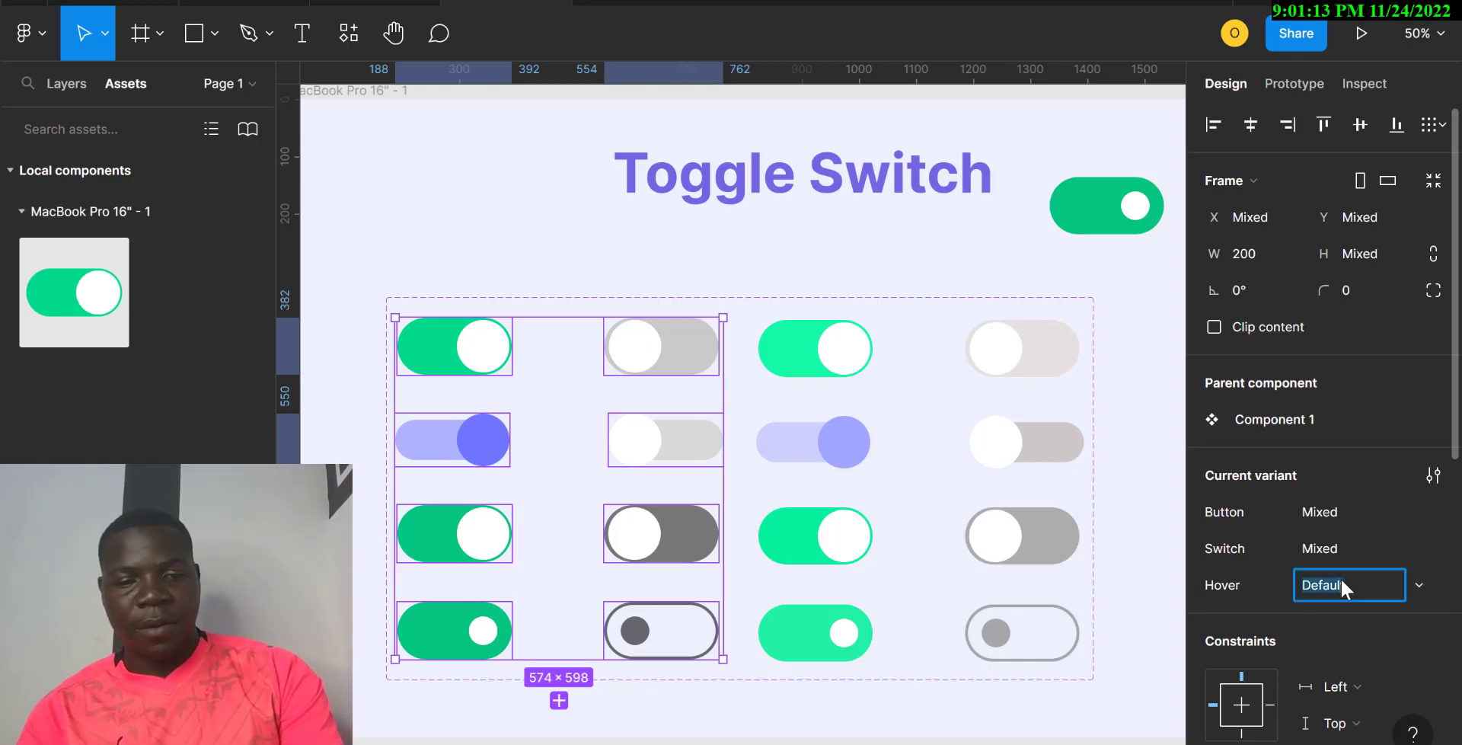
type("a")
key("BackSpace")
type("Active")
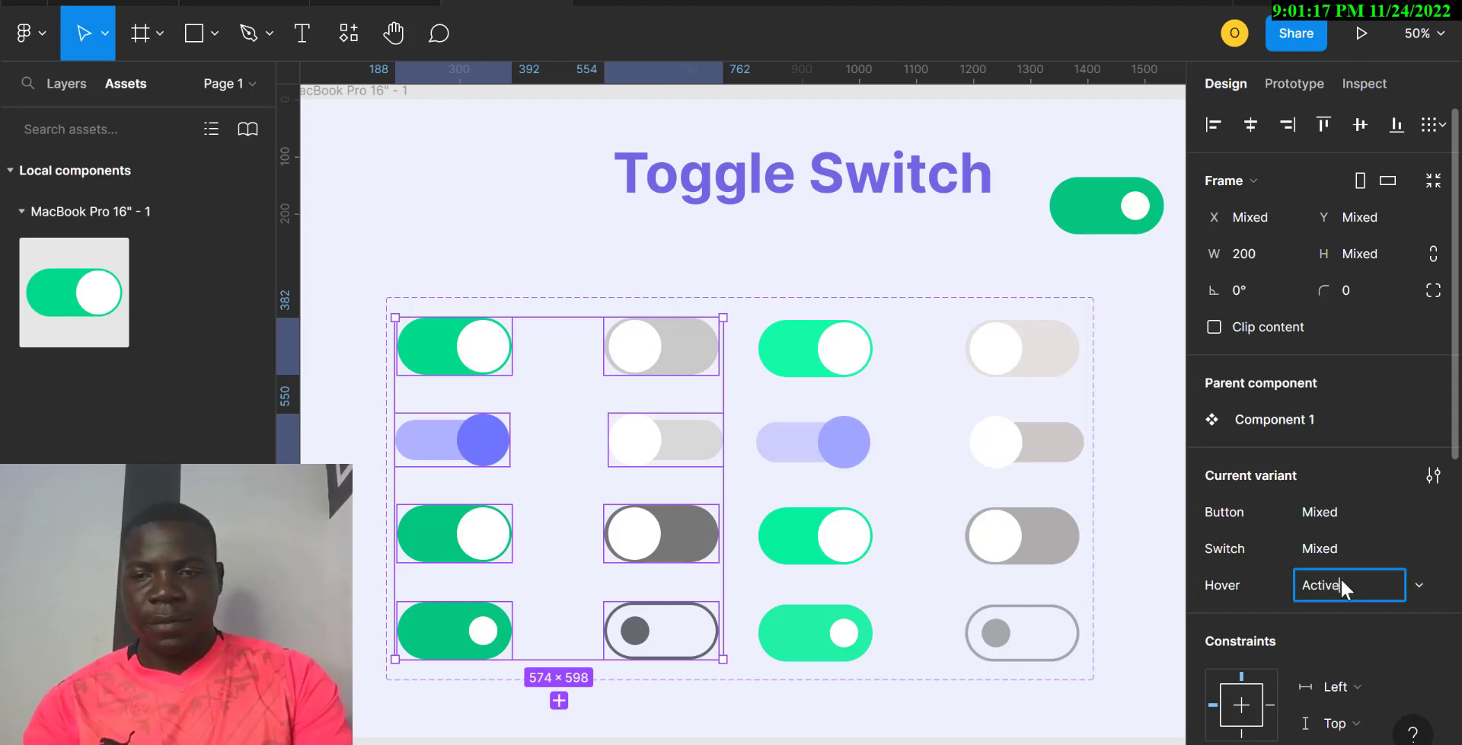
key("Return")
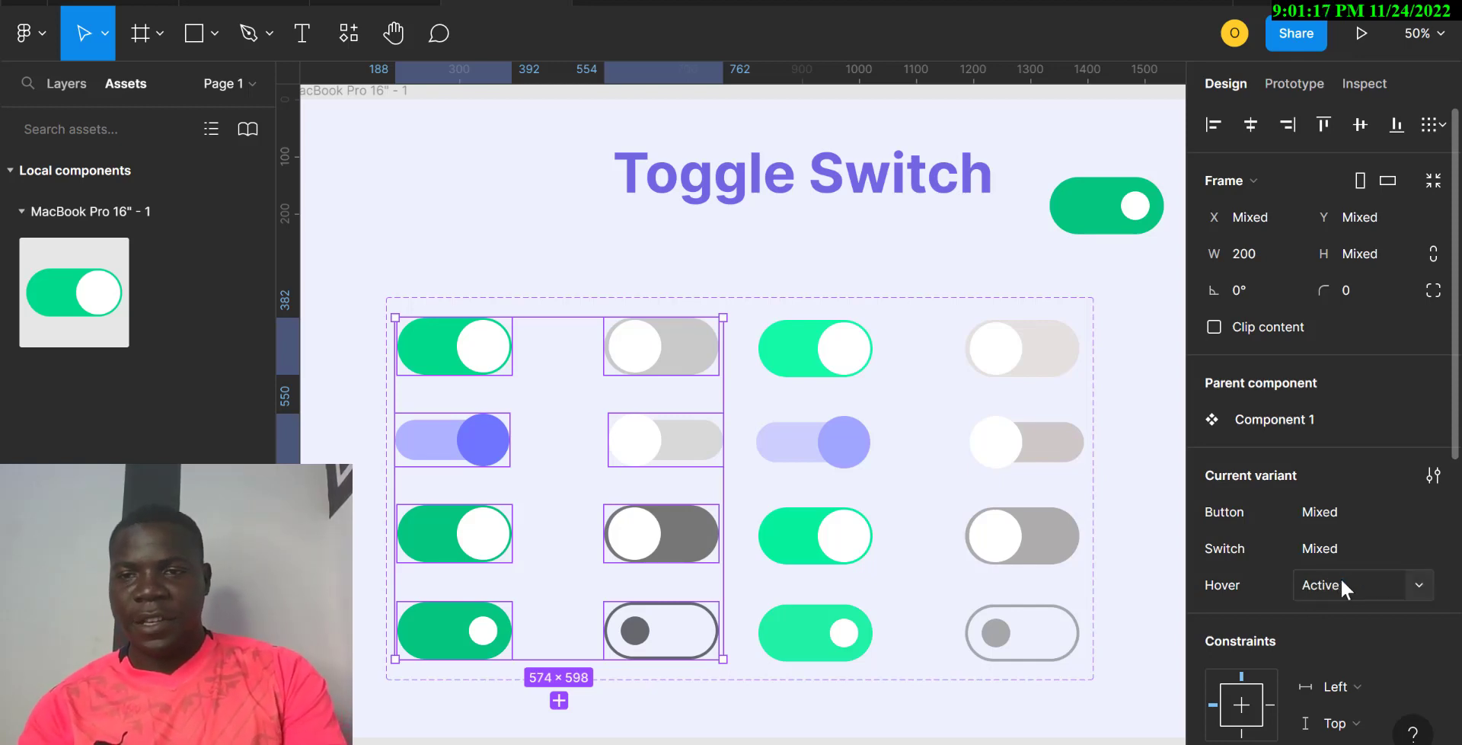
Step: Toggle the switch instance's Switch property off and back on
left_click(1101, 220)
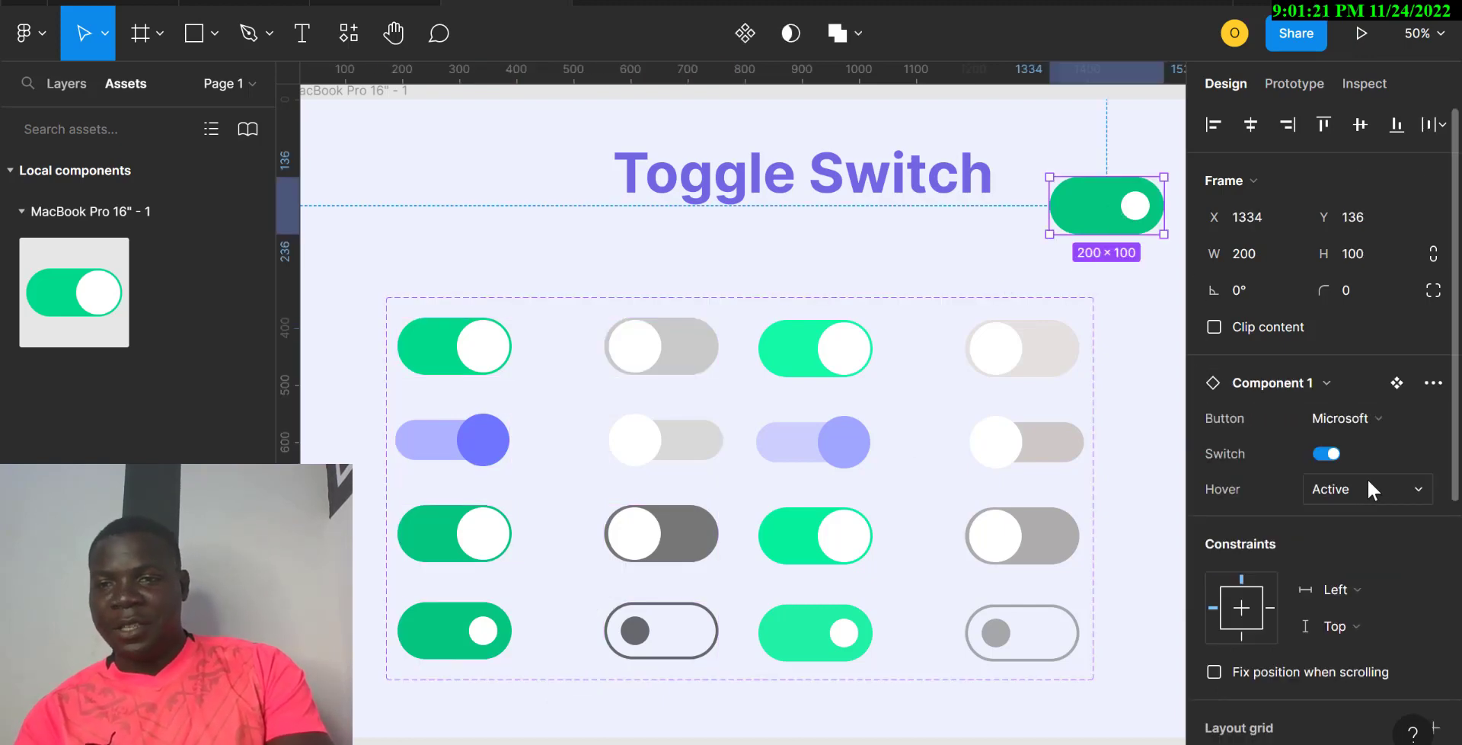
left_click(1329, 454)
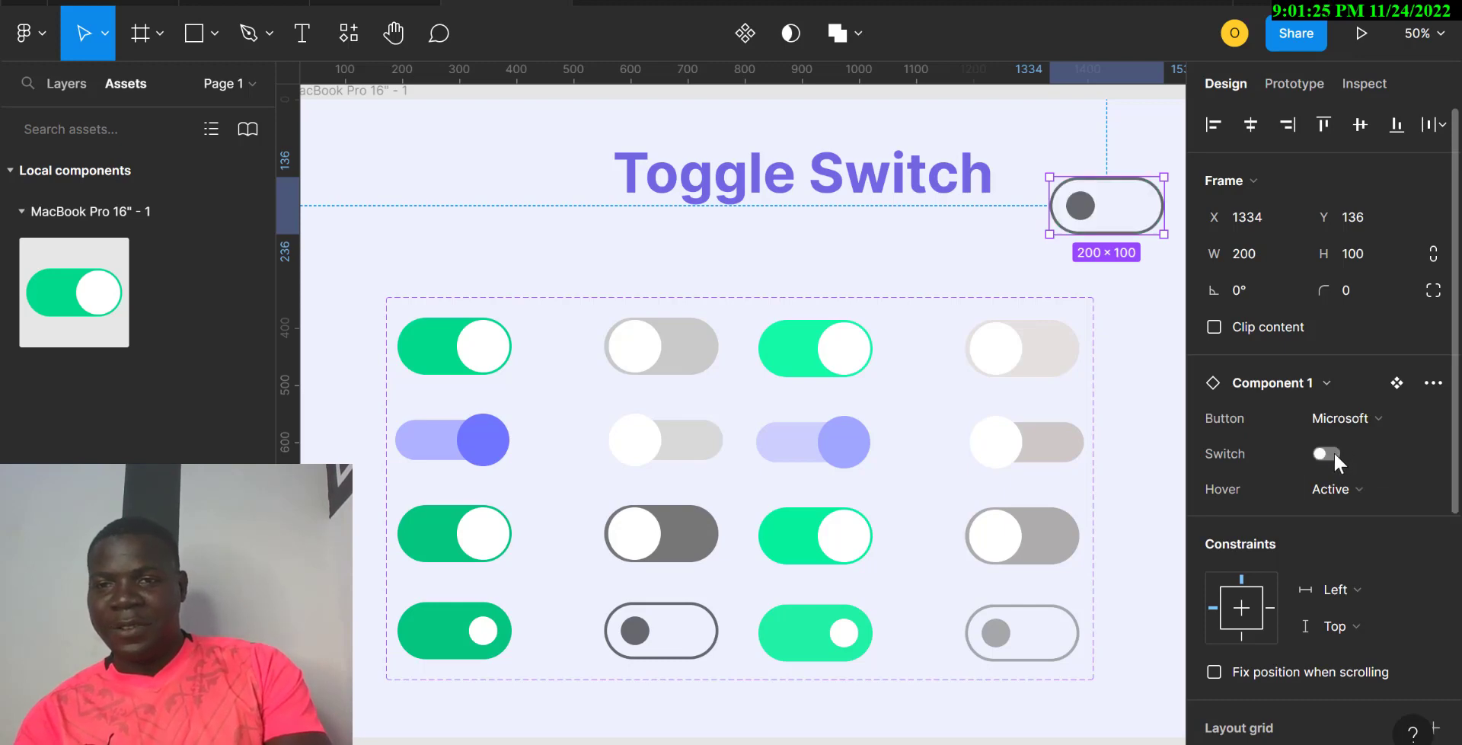
left_click(1329, 454)
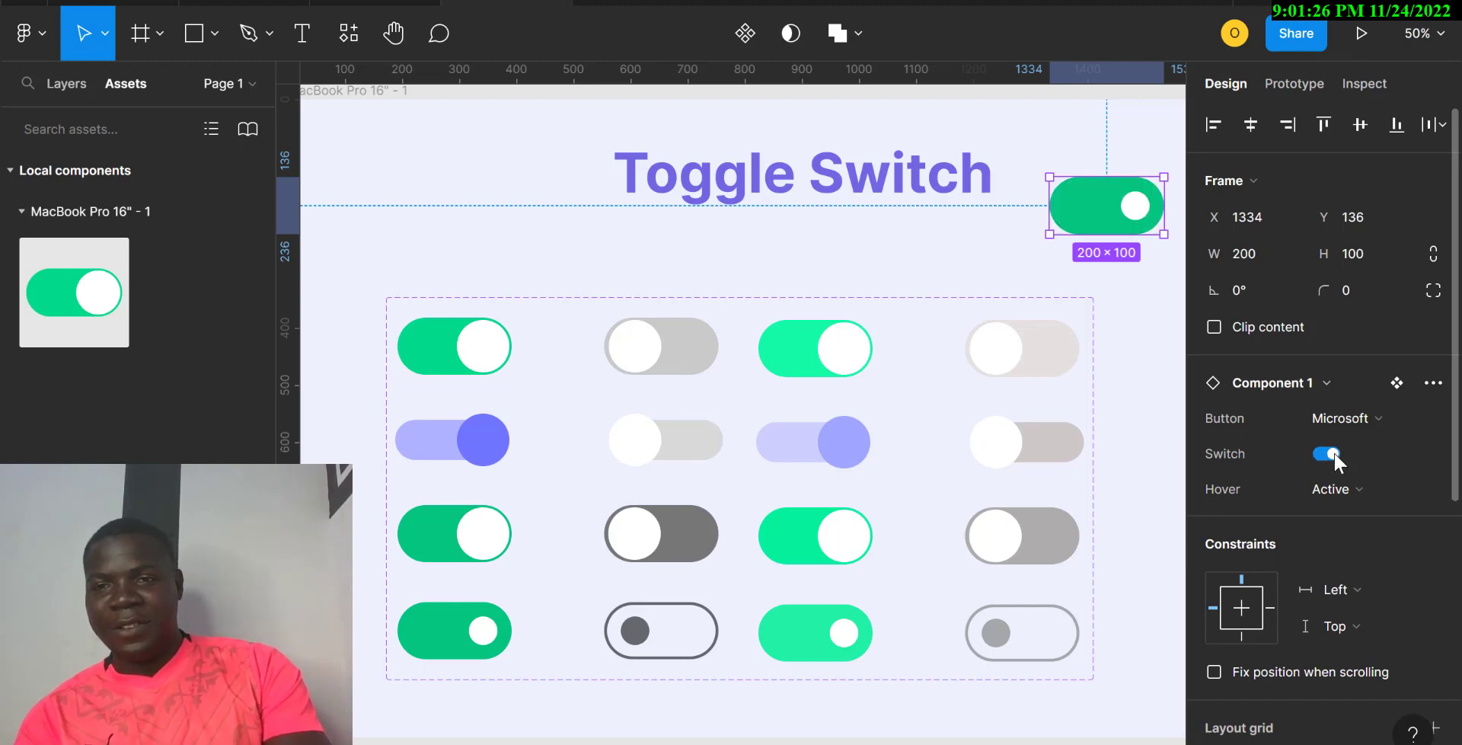
Step: Set the instance's Hover to on, then off, and centre it beneath the Toggle Switch title
left_click(1414, 491)
left_click(1364, 511)
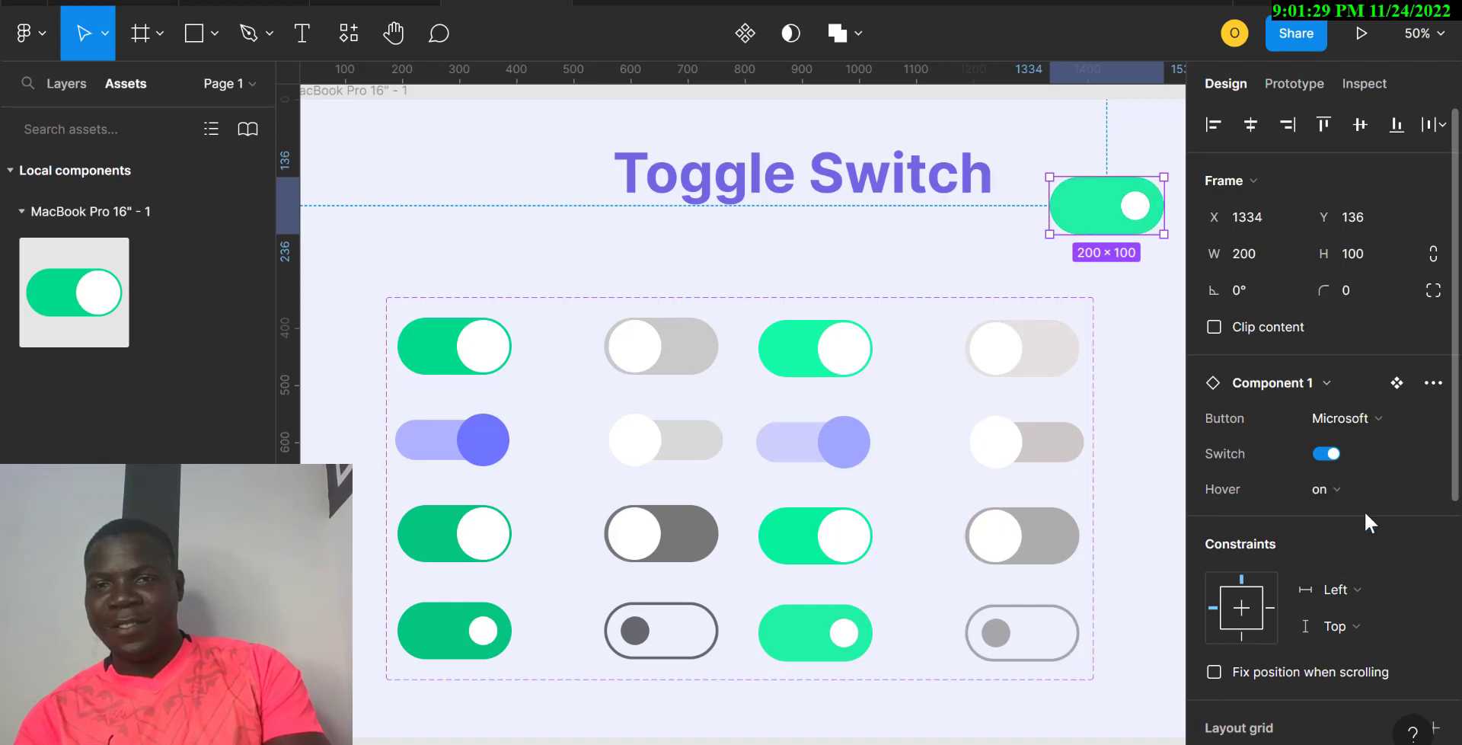
left_click(1421, 489)
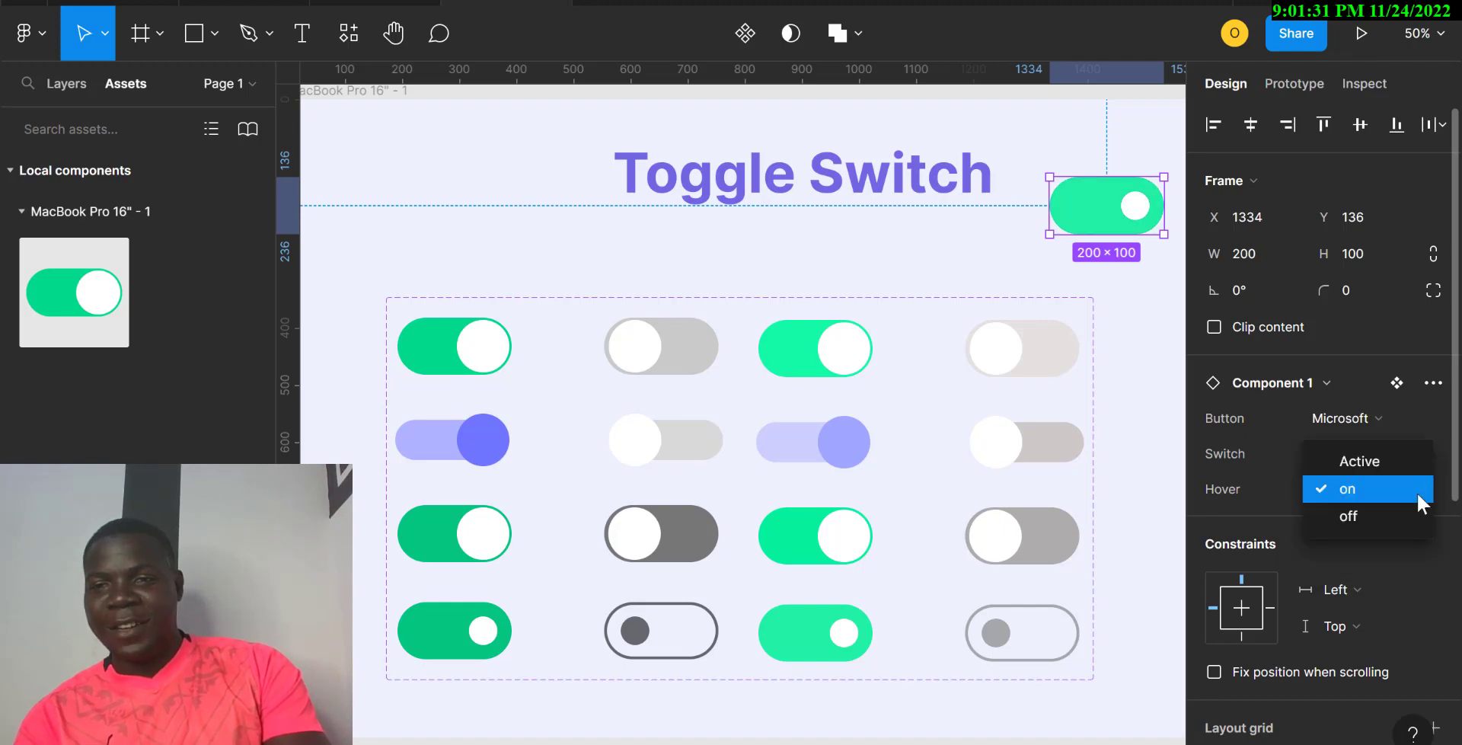
left_click(1379, 516)
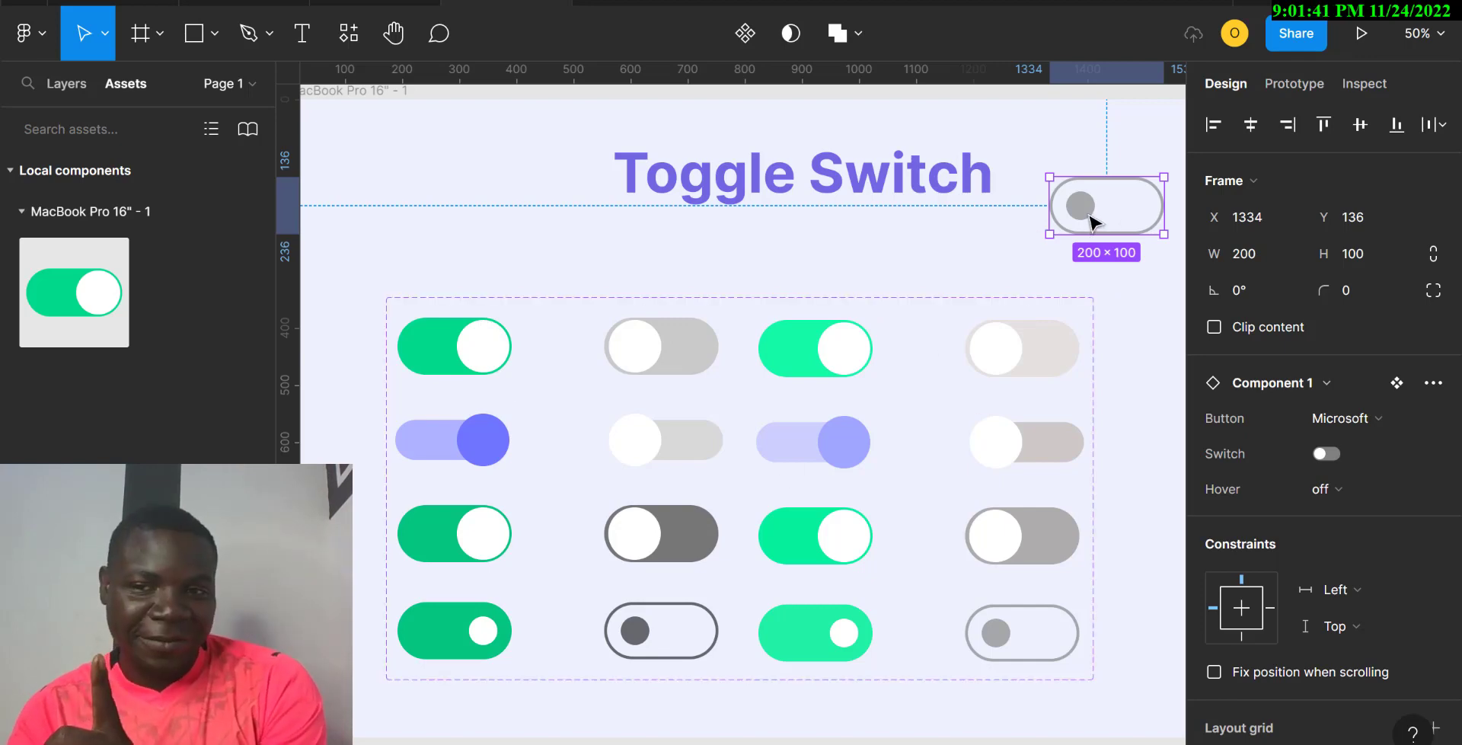
left_click_drag(1086, 221, 770, 265)
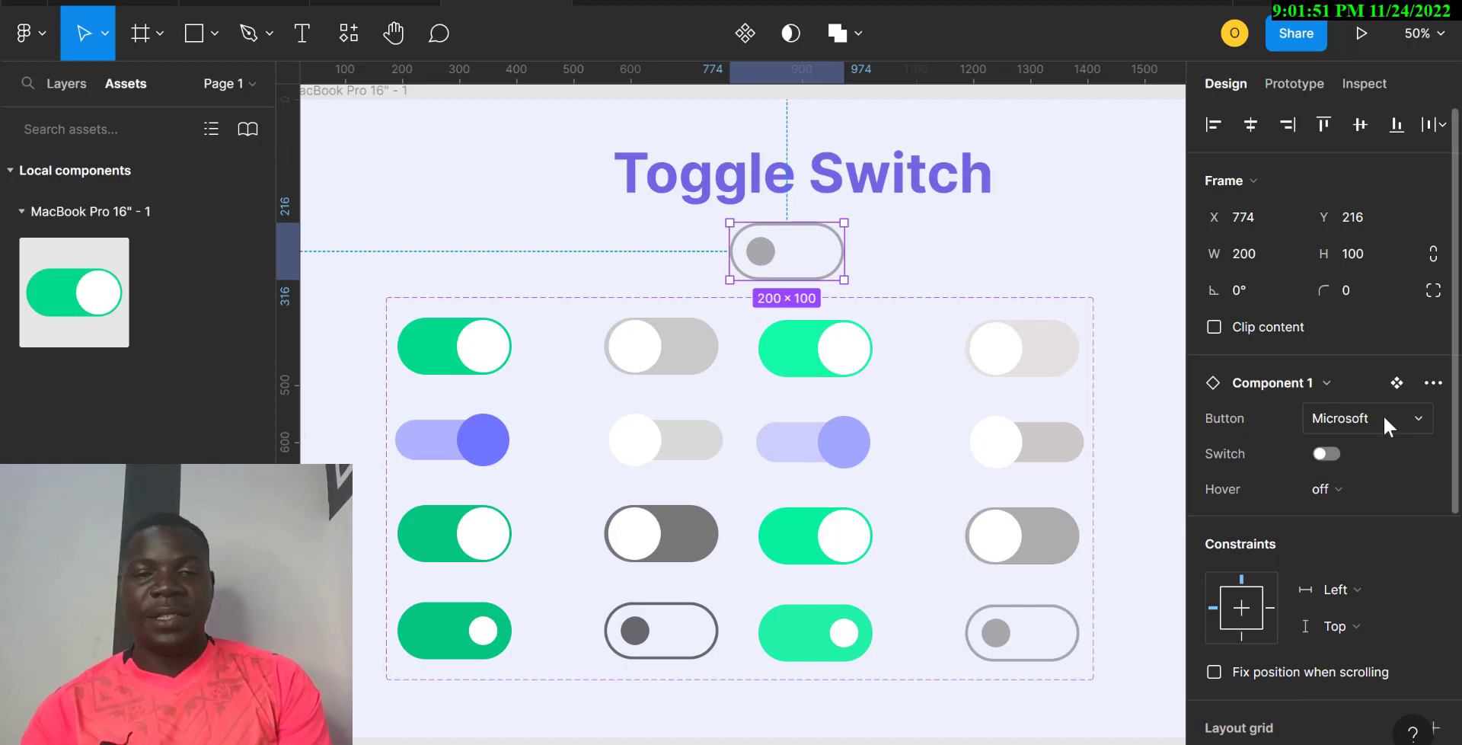